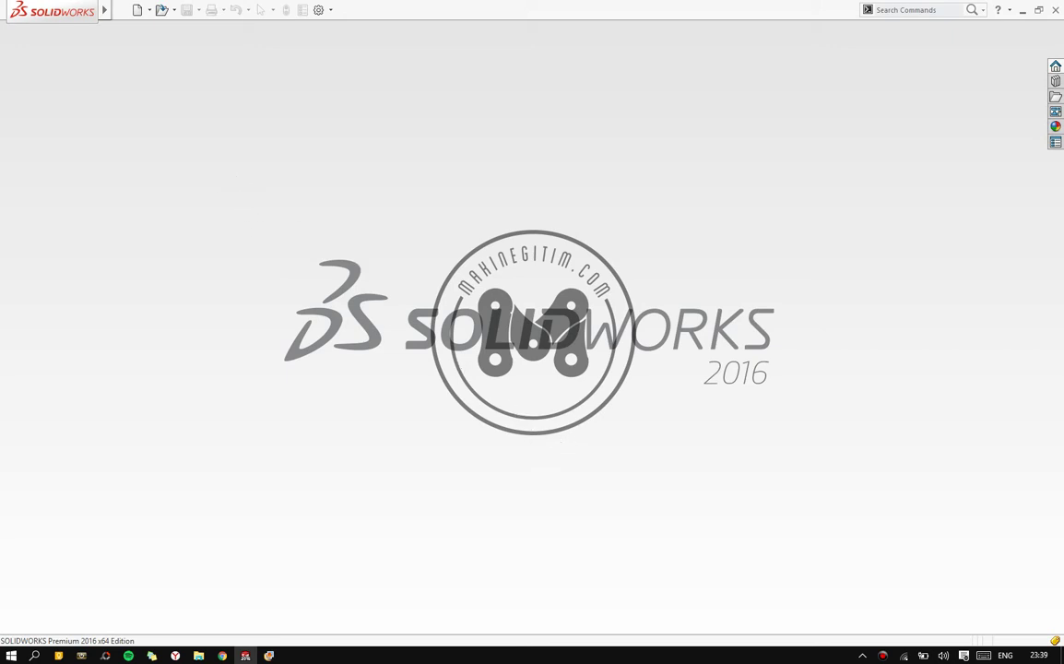
# Create a new Part document in SOLIDWORKS
pyautogui.click(276, 658)
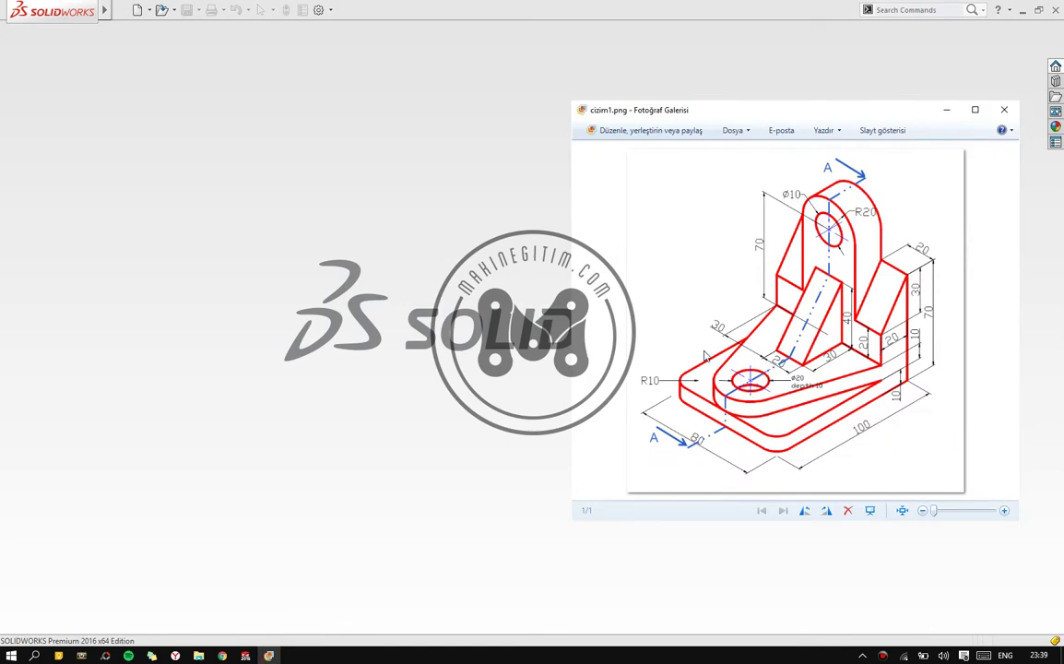
pyautogui.click(131, 61)
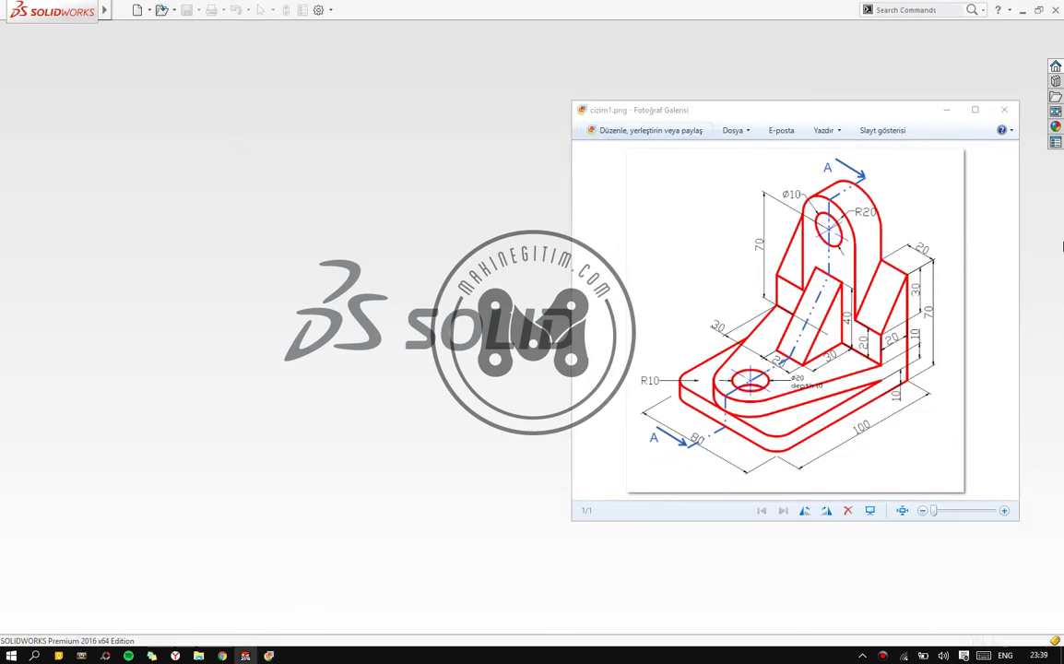
pyautogui.click(946, 110)
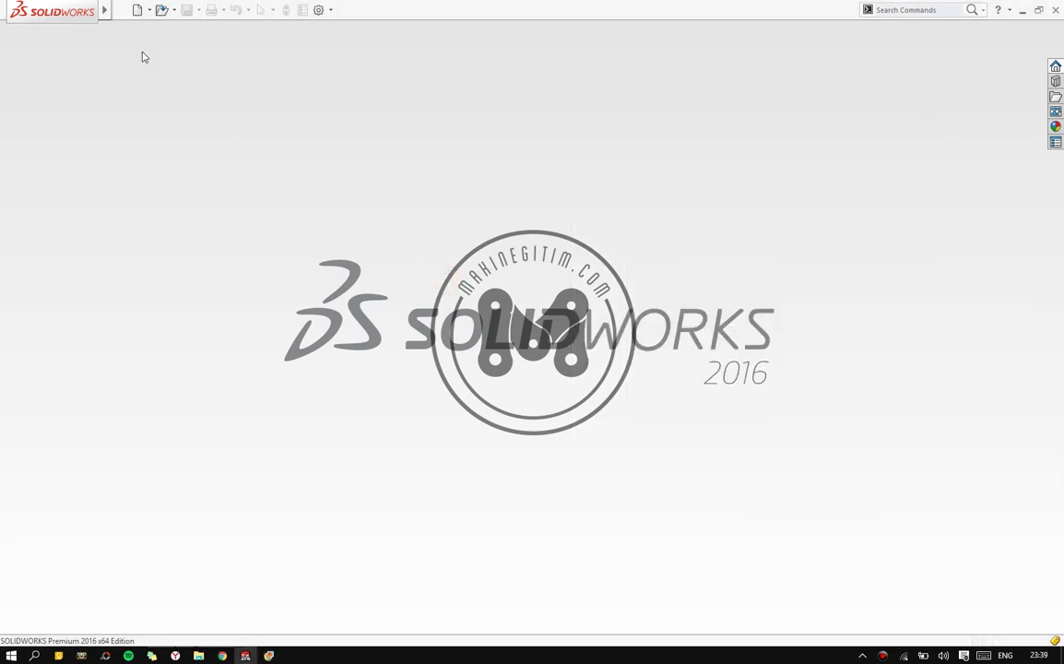
pyautogui.click(136, 10)
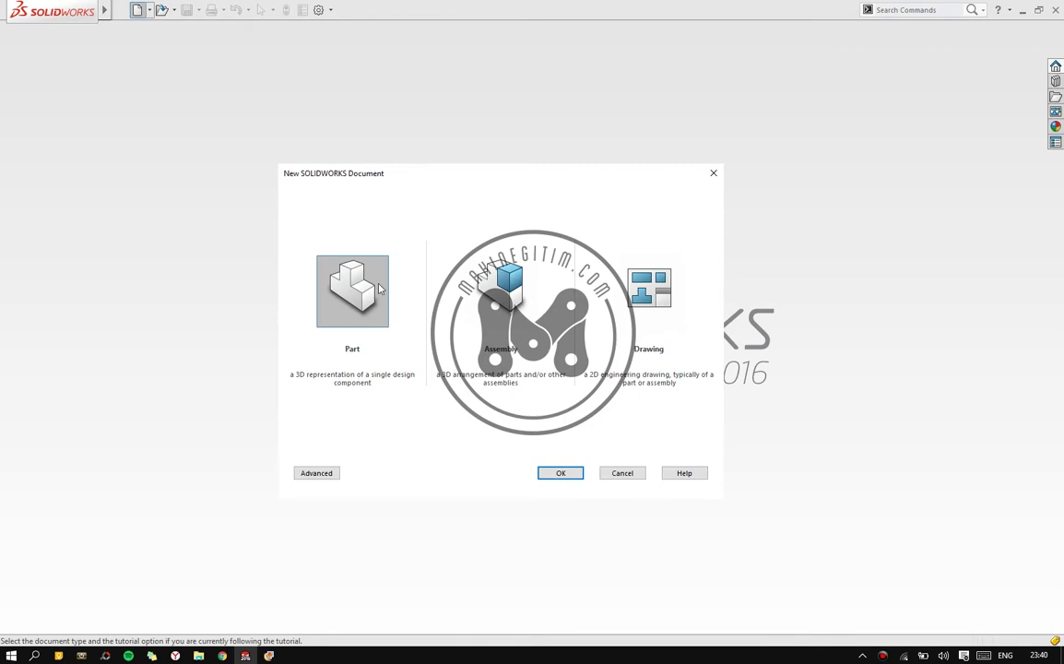
pyautogui.doubleClick(381, 290)
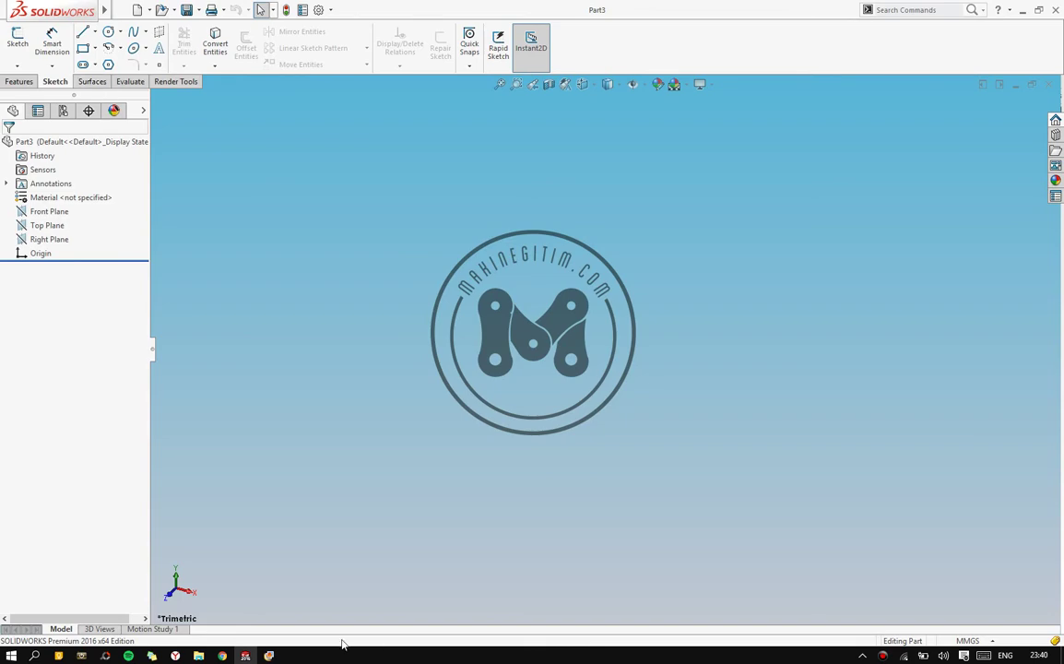
# Reopen the cizim1.png reference drawing and position its window over the viewport
pyautogui.click(268, 656)
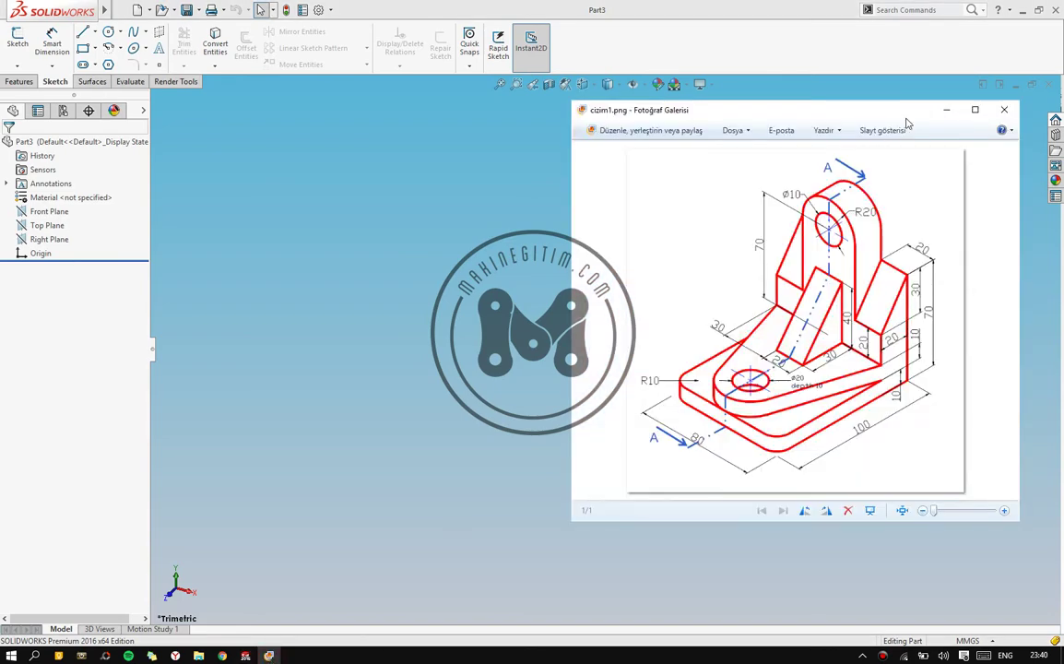
pyautogui.moveTo(903, 111); pyautogui.dragTo(753, 194)
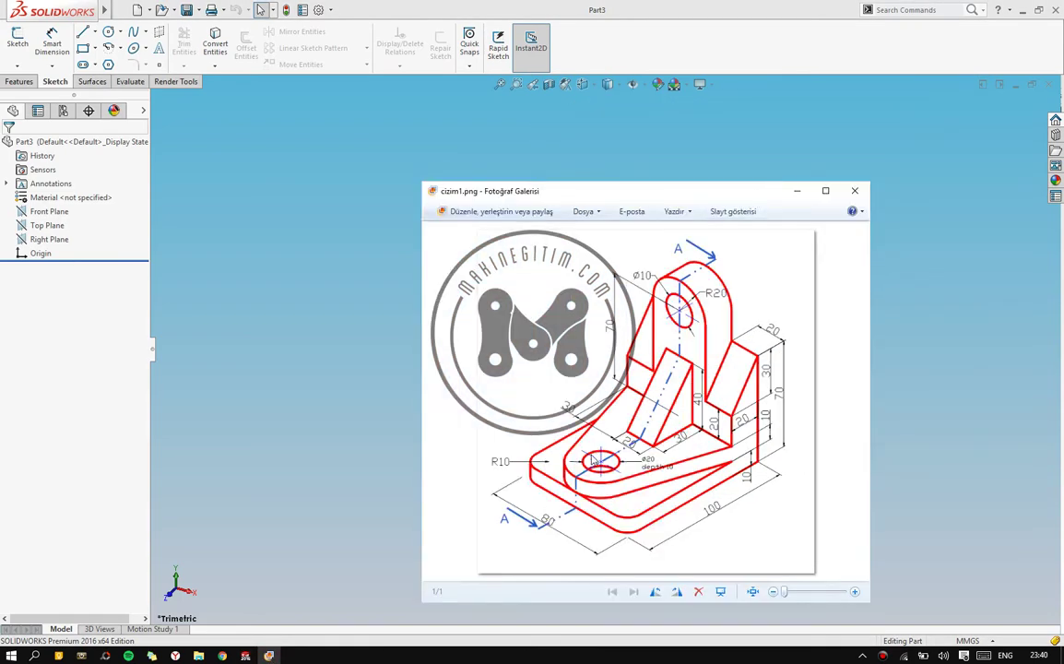
pyautogui.moveTo(541, 198); pyautogui.dragTo(636, 132)
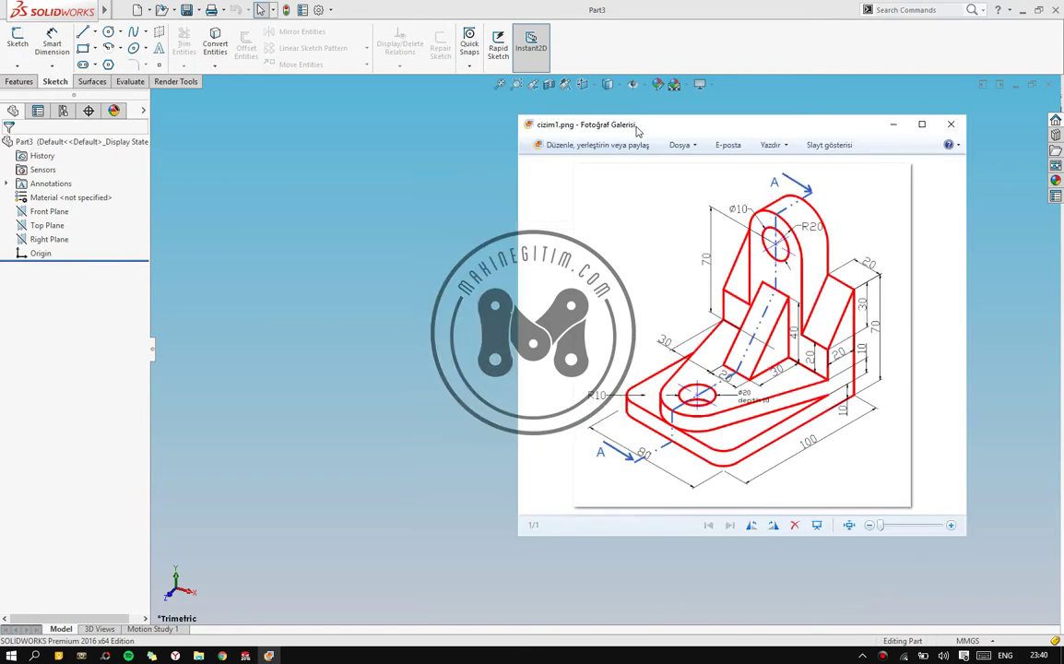
pyautogui.press('Print')
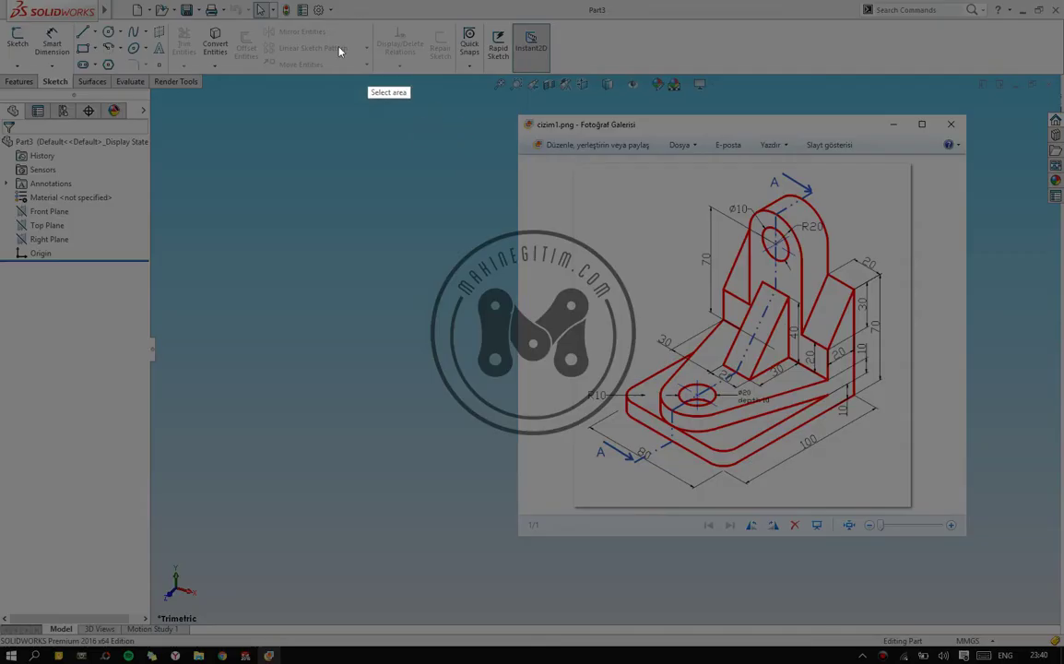
pyautogui.moveTo(172, 19); pyautogui.dragTo(1014, 627)
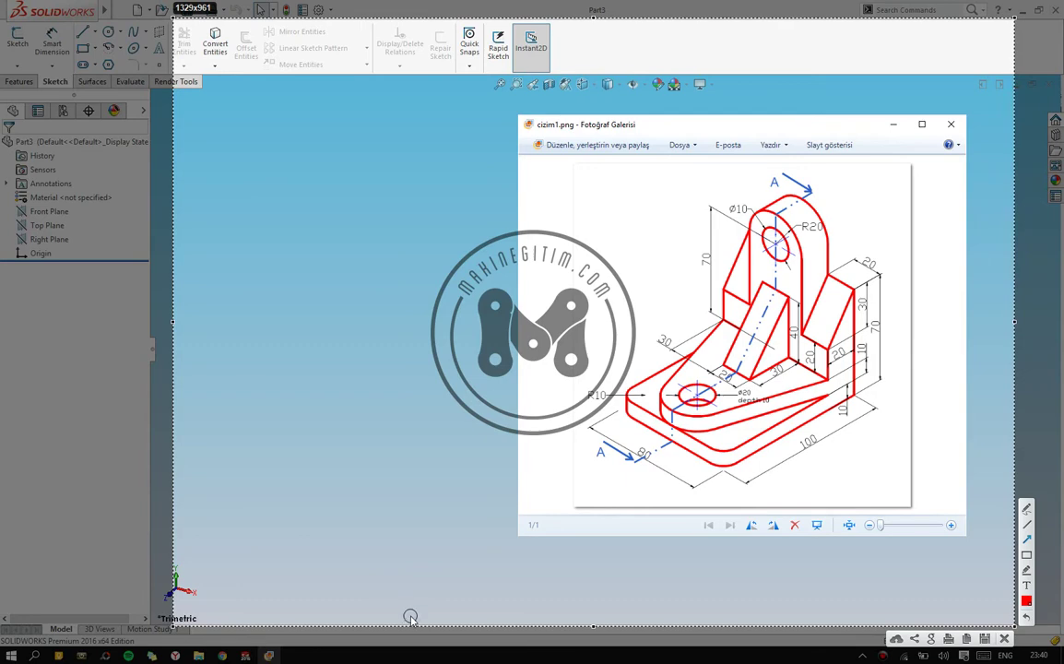
pyautogui.moveTo(410, 617); pyautogui.dragTo(632, 431)
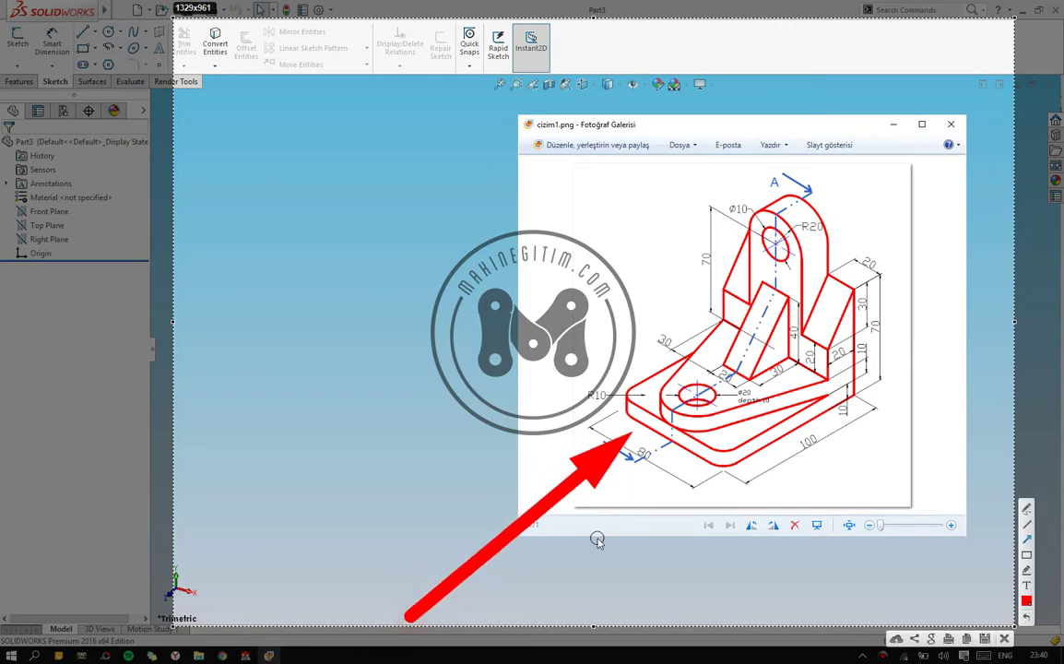
pyautogui.moveTo(955, 575); pyautogui.dragTo(799, 420)
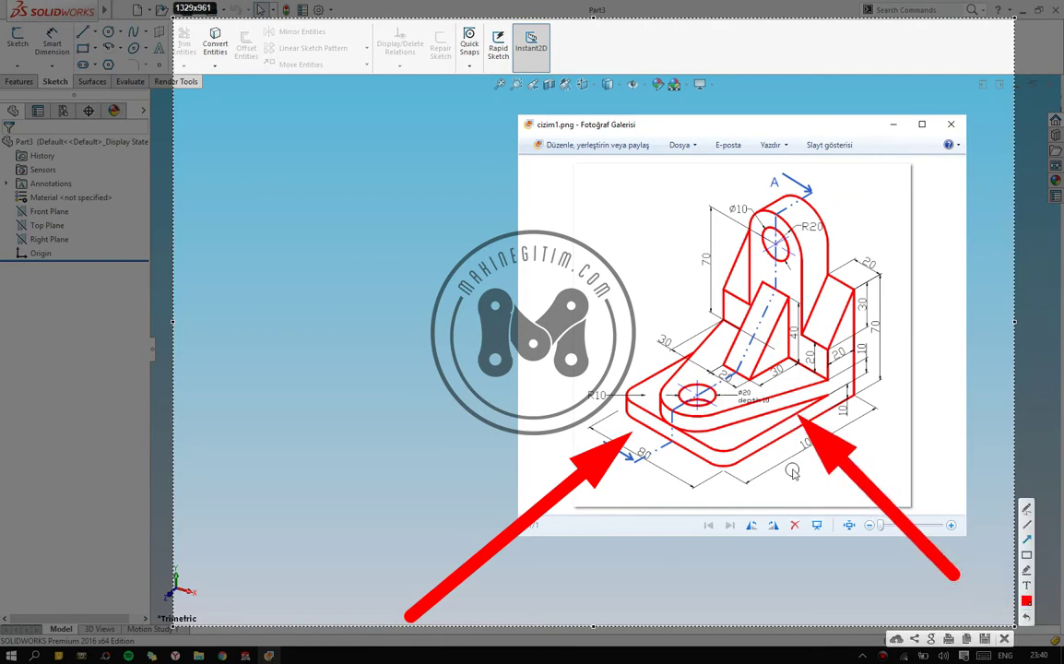
pyautogui.moveTo(728, 72); pyautogui.dragTo(725, 287)
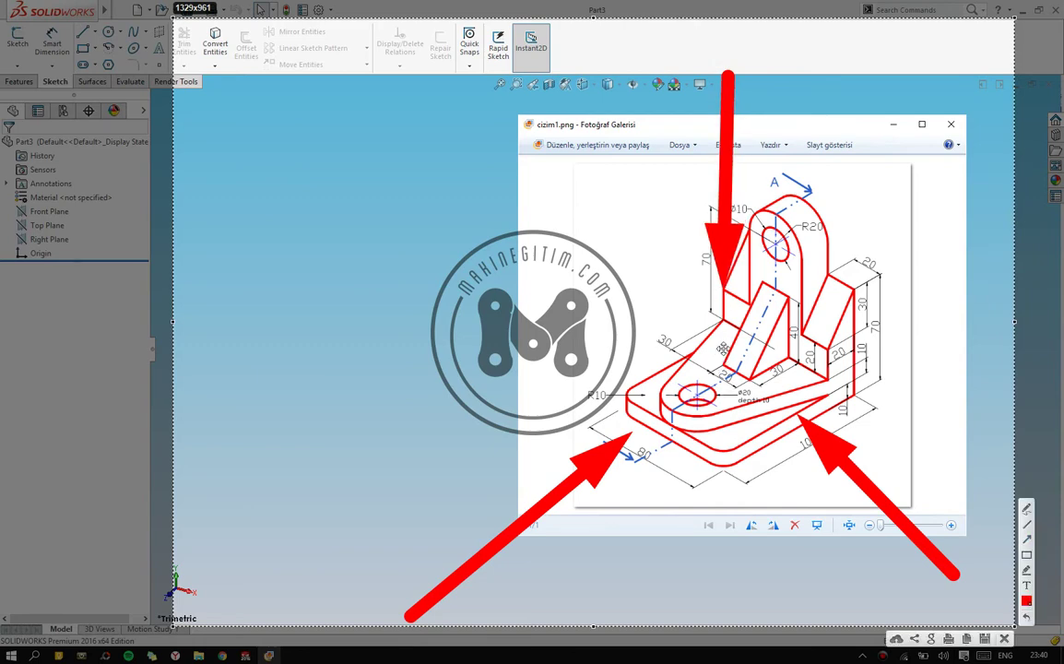
# Select Front Plane and open Sketch1 on it, moving the reference window aside
pyautogui.click(1006, 637)
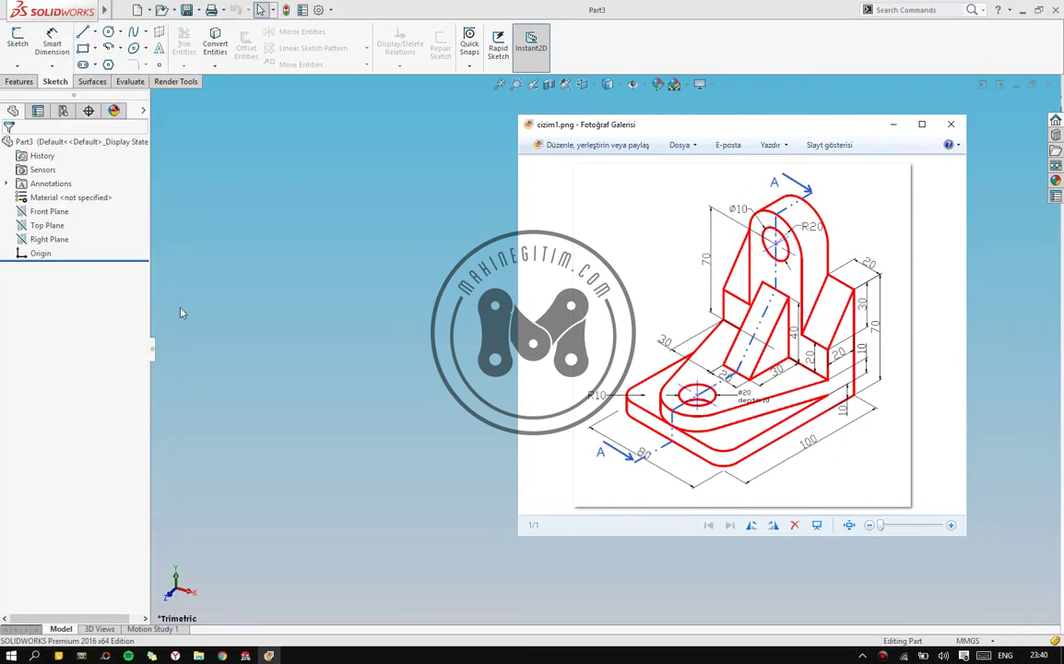
pyautogui.moveTo(594, 134); pyautogui.dragTo(497, 115)
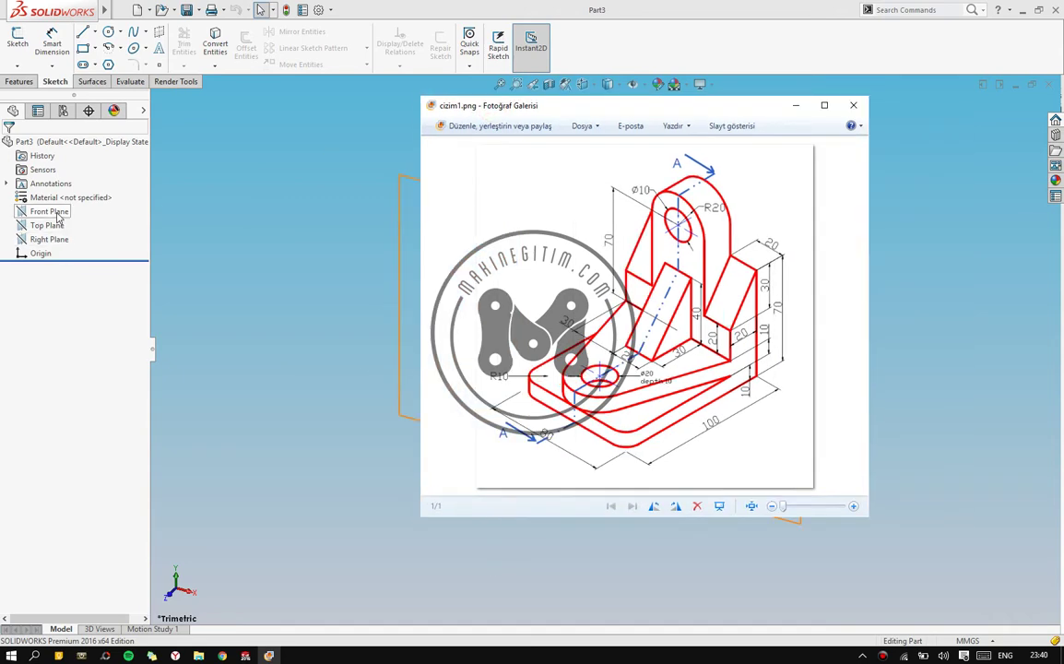
pyautogui.click(49, 211)
pyautogui.moveTo(583, 113); pyautogui.dragTo(792, 128)
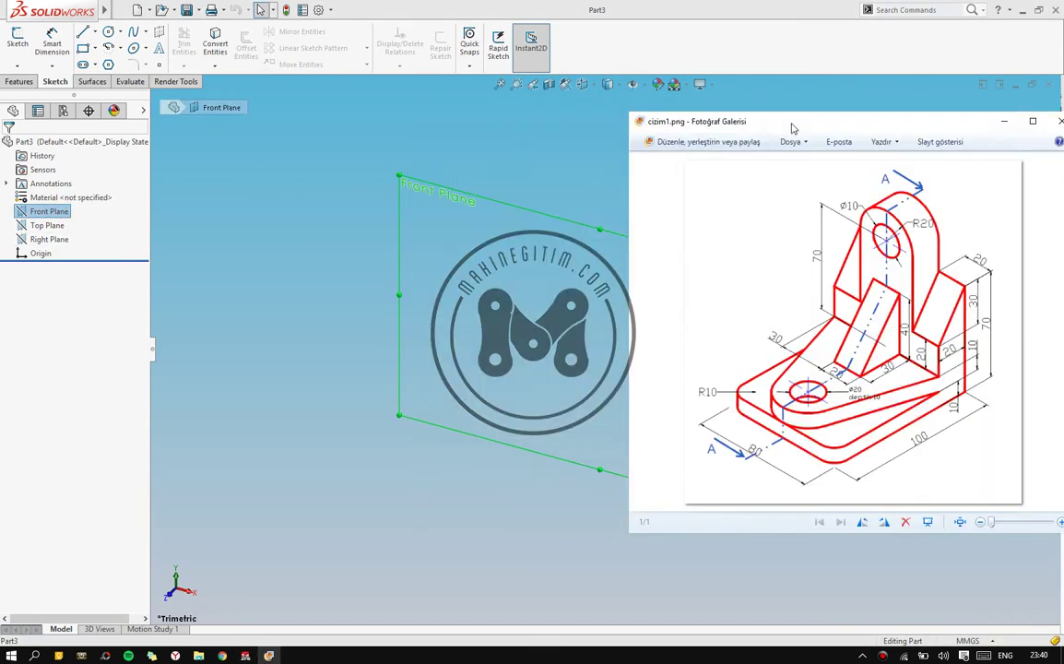
pyautogui.click(12, 79)
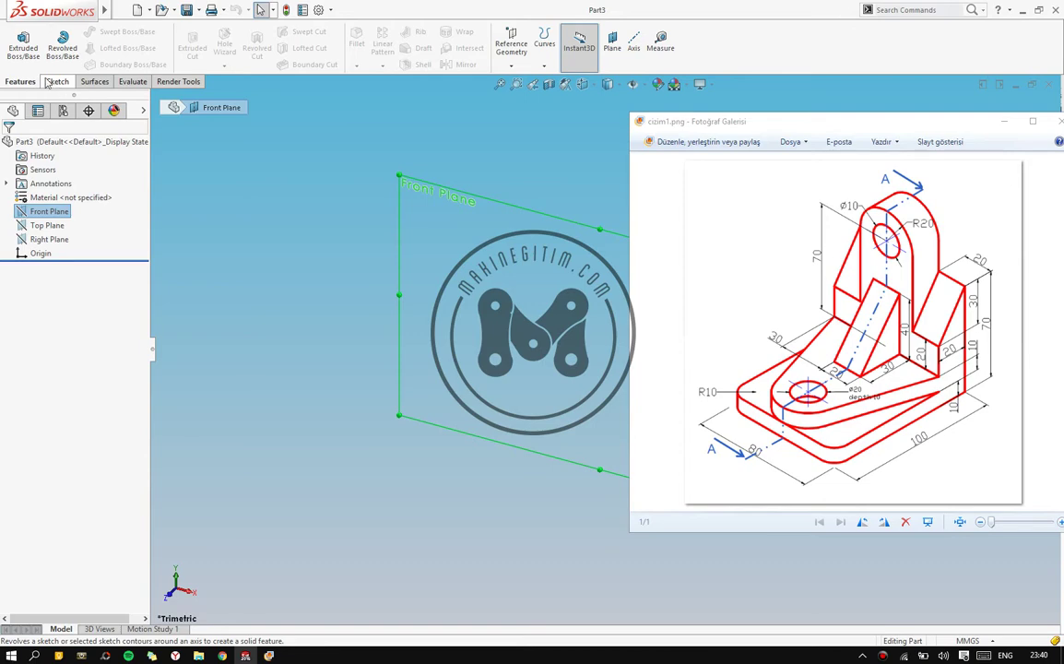
pyautogui.click(23, 42)
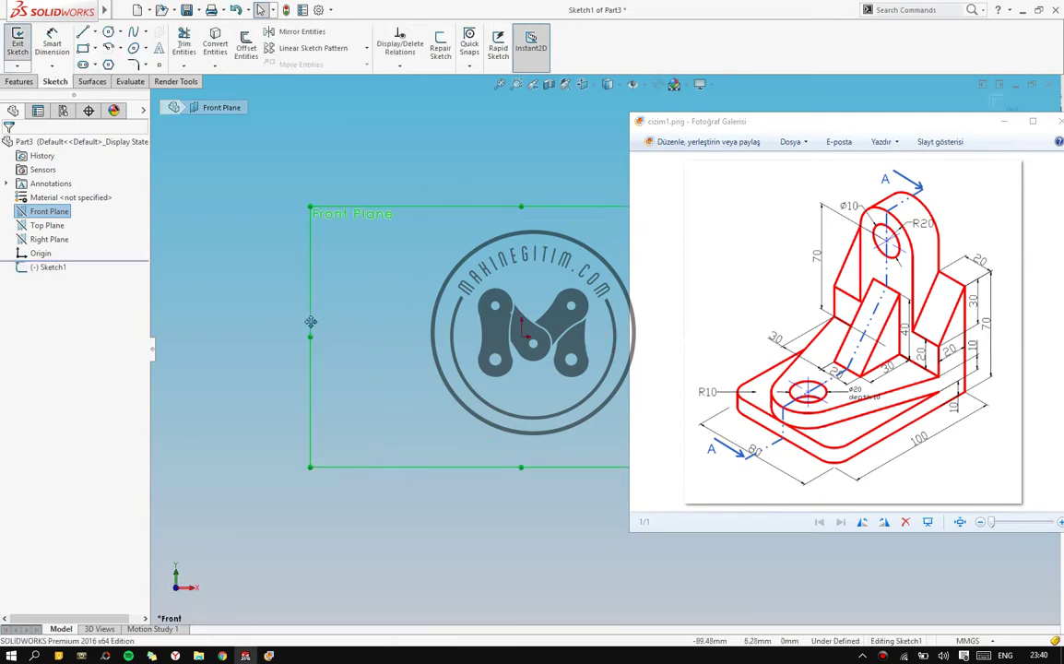
# Draw a corner rectangle from the origin, 80 wide and 10 high
pyautogui.keyDown('ctrl'); pyautogui.moveTo(311, 322); pyautogui.dragTo(223, 320, button='middle'); pyautogui.keyUp('ctrl')
pyautogui.click(83, 50)
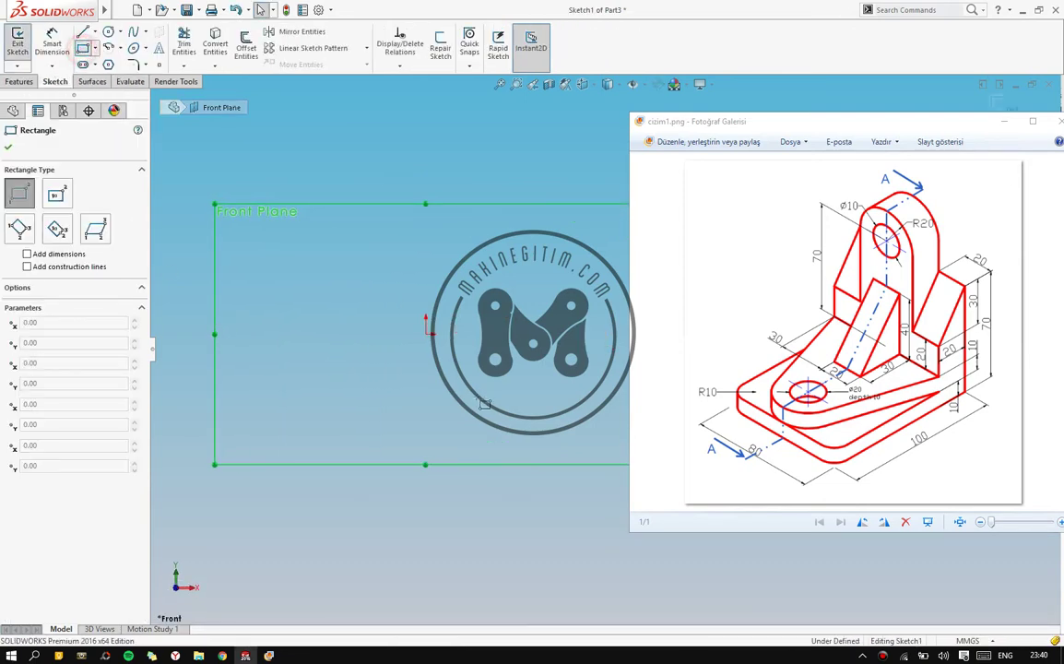
pyautogui.click(425, 318)
pyautogui.write('1')
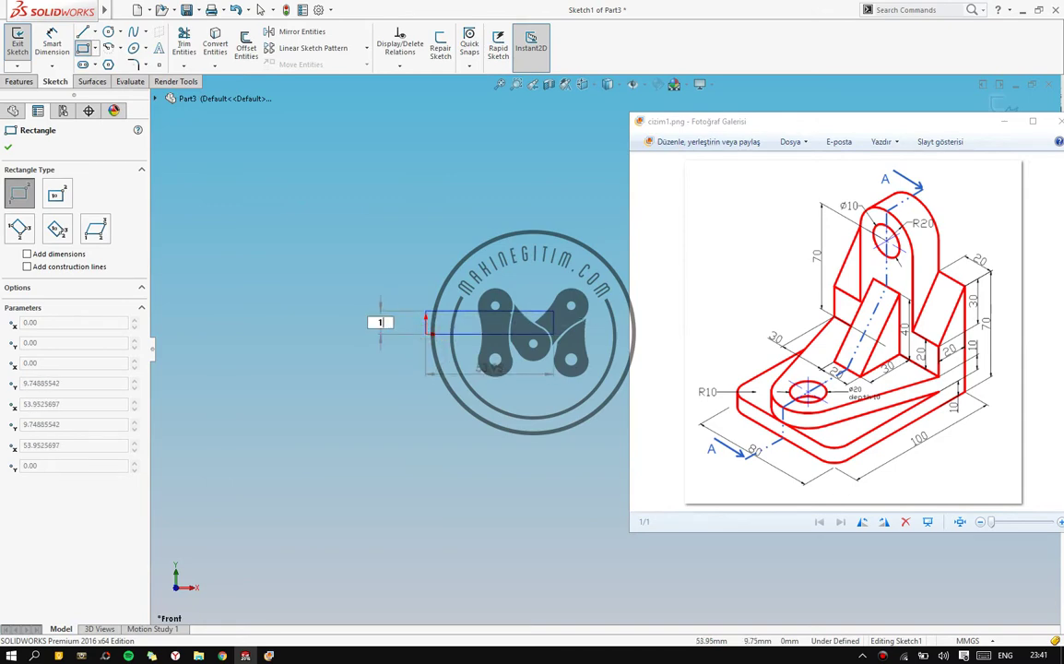
pyautogui.write('0')
pyautogui.press('Tab')
pyautogui.write('80')
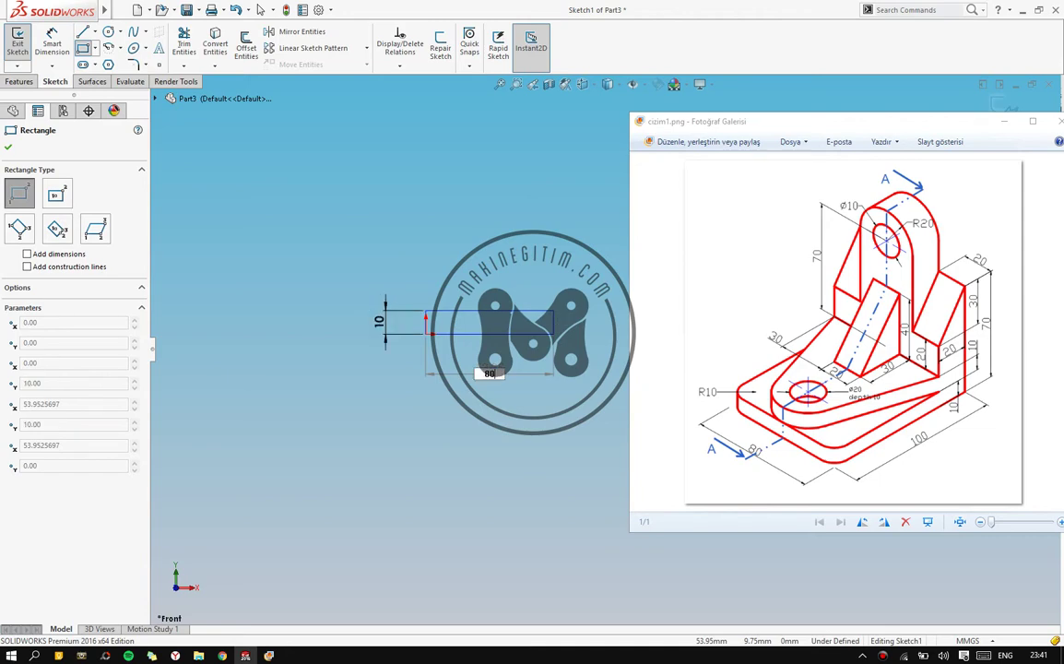
pyautogui.press('Return')
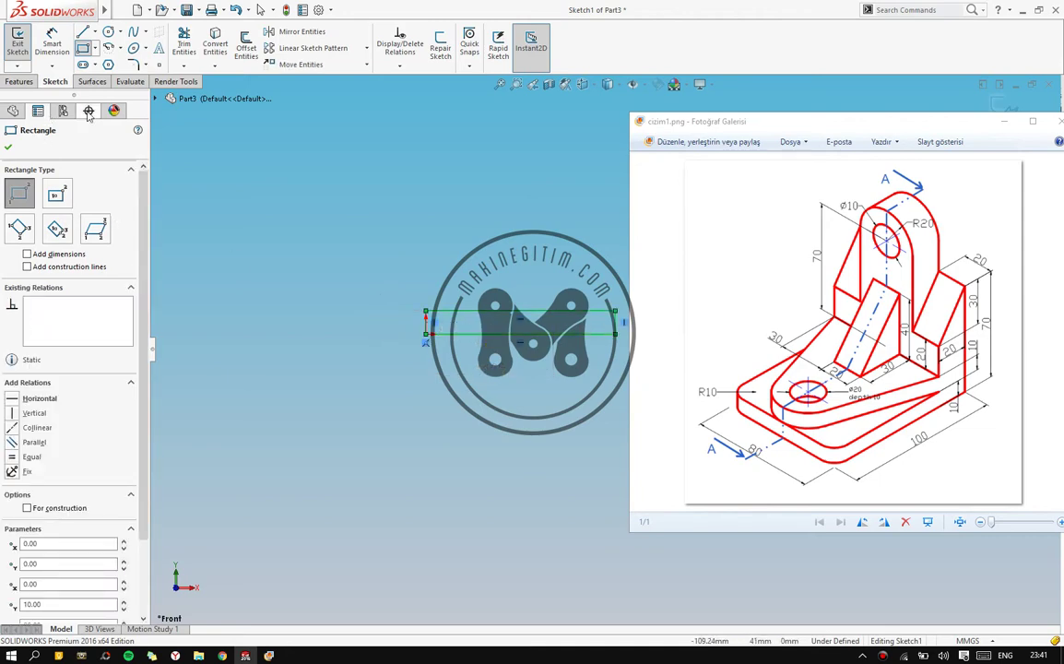
pyautogui.press('Escape')
pyautogui.moveTo(427, 327); pyautogui.dragTo(556, 315)
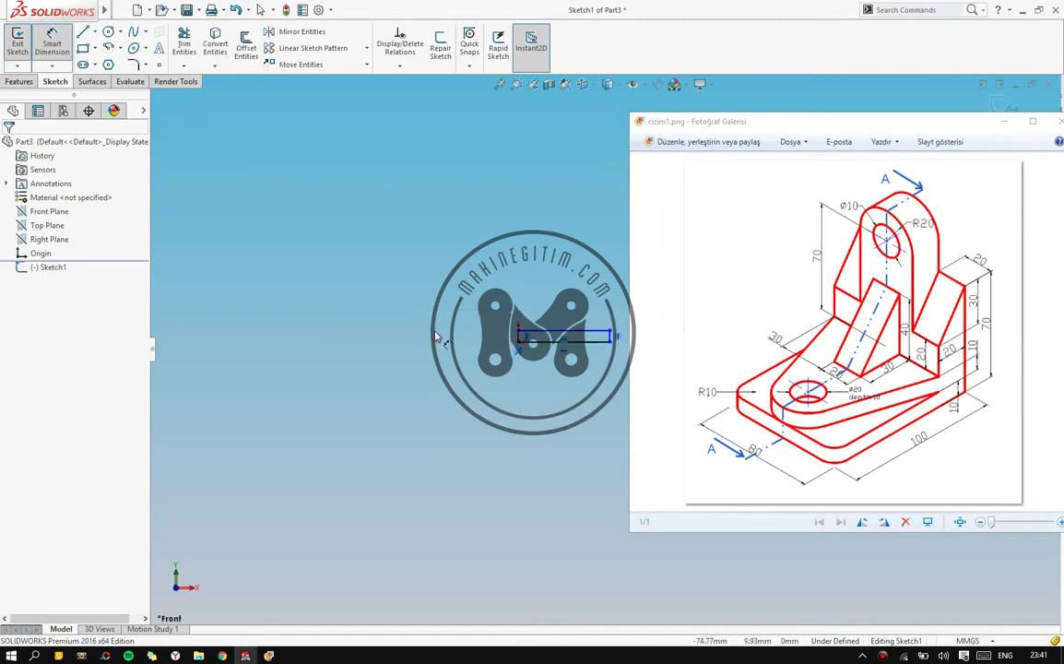
pyautogui.press('Escape')
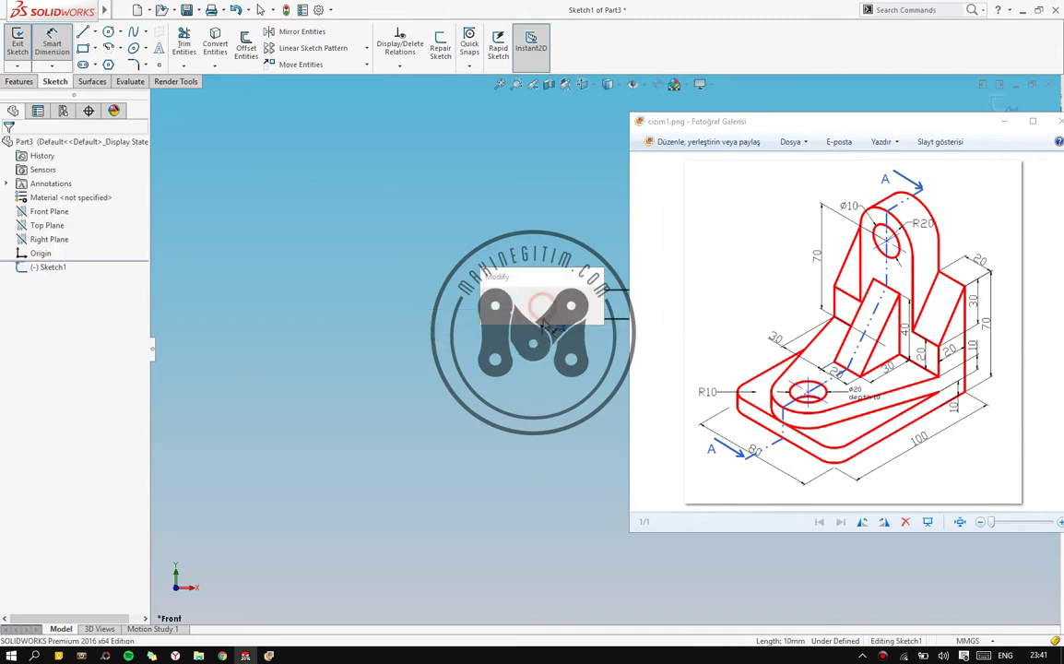
# Add the 80 mm width dimension above the rectangle to fully define it
pyautogui.click(537, 307)
pyautogui.hotkey('ctrl', 'z')
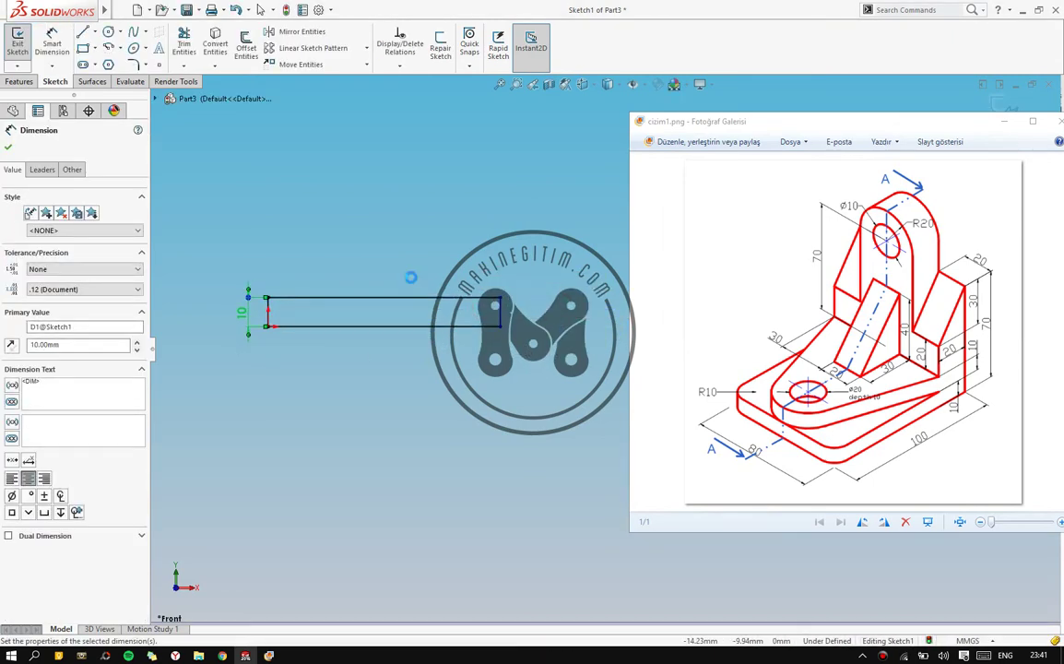
pyautogui.click(52, 45)
pyautogui.click(406, 298)
pyautogui.click(387, 273)
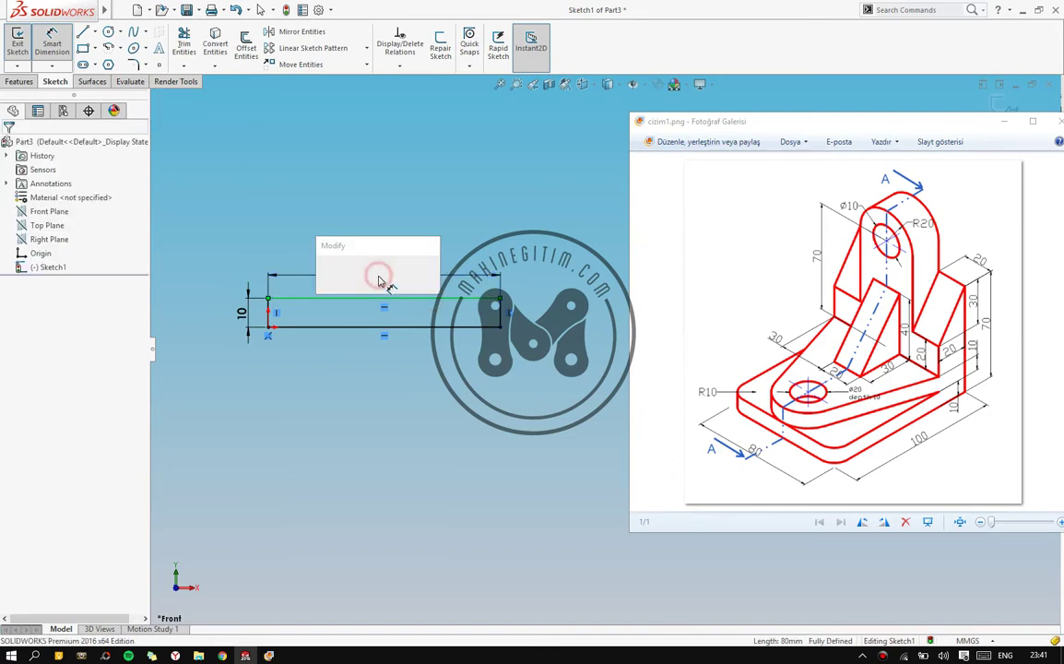
pyautogui.press('Return')
pyautogui.scroll(-3, 430, 267)
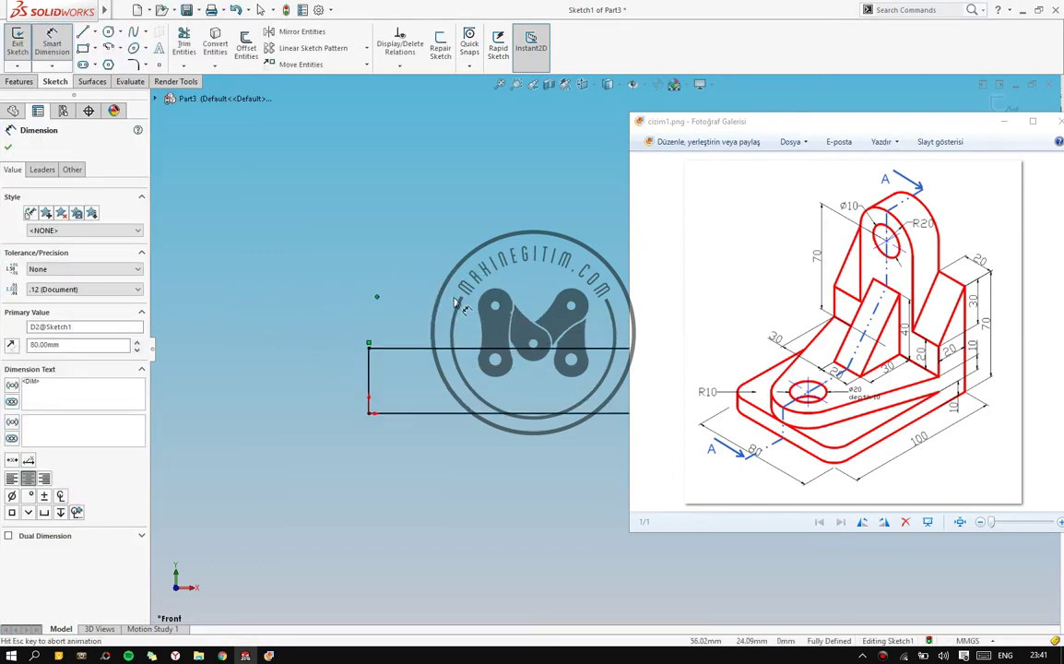
pyautogui.scroll(1, 405, 238)
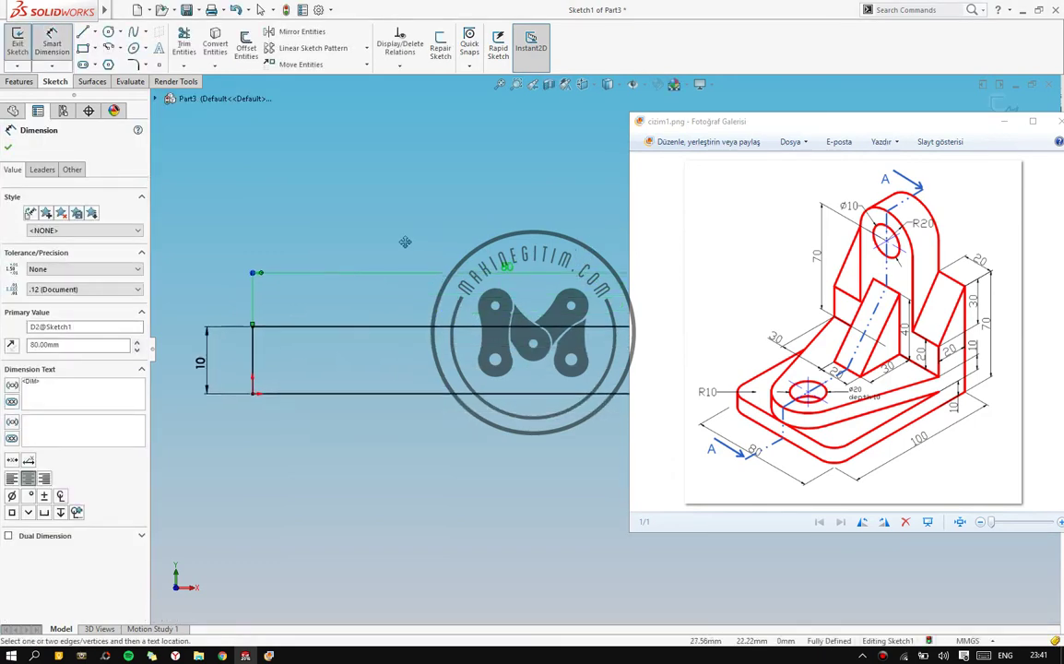
pyautogui.scroll(-2, 499, 380)
pyautogui.scroll(2, 498, 385)
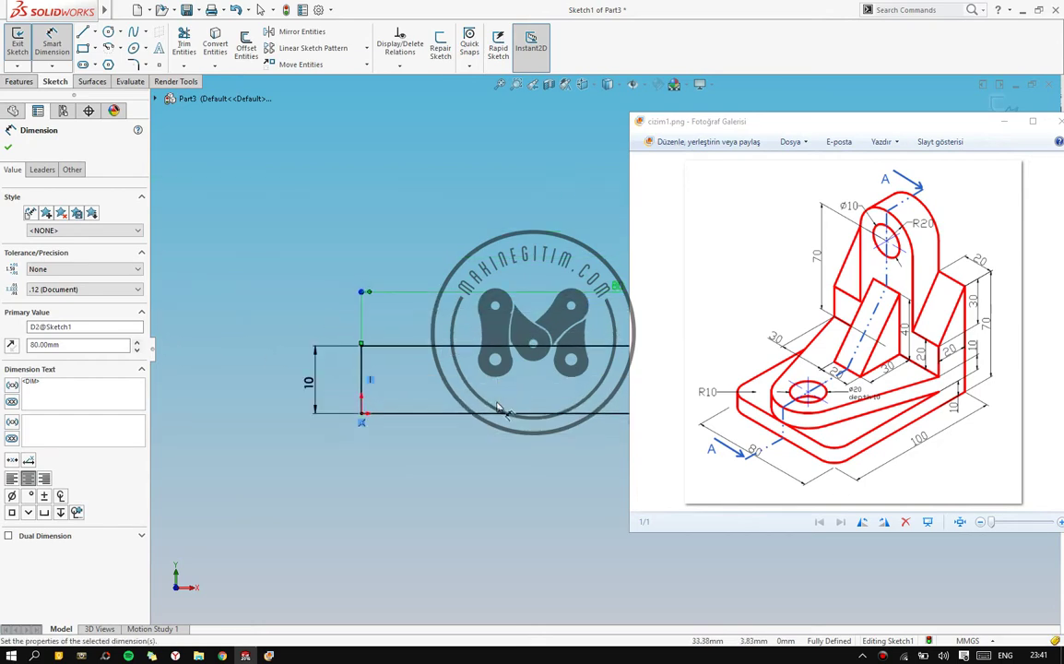
pyautogui.scroll(-2, 498, 385)
pyautogui.scroll(3, 498, 385)
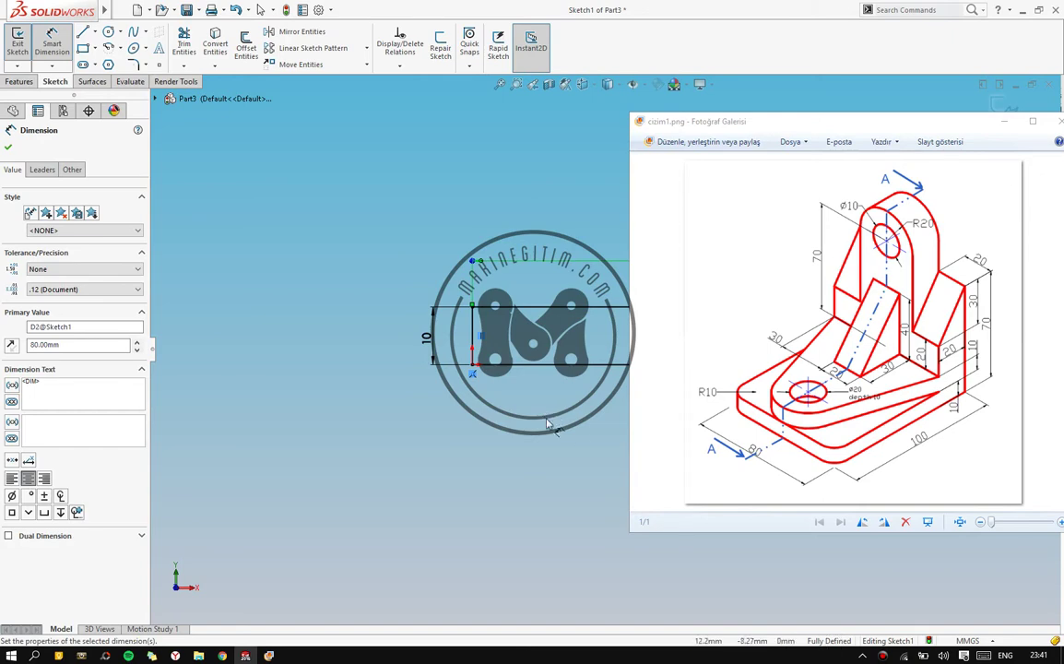
pyautogui.scroll(-1, 548, 424)
pyautogui.scroll(-1, 409, 392)
pyautogui.scroll(-2, 408, 392)
pyautogui.scroll(5, 498, 374)
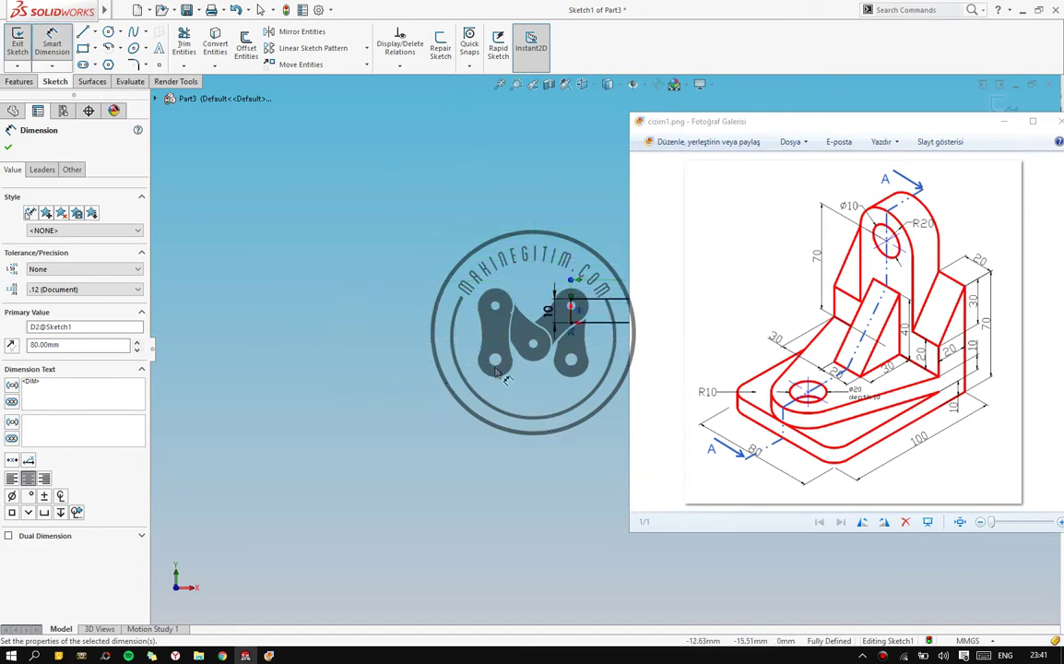
pyautogui.keyDown('ctrl'); pyautogui.moveTo(498, 373); pyautogui.dragTo(149, 369, button='middle'); pyautogui.keyUp('ctrl')
pyautogui.moveTo(743, 123); pyautogui.dragTo(783, 163)
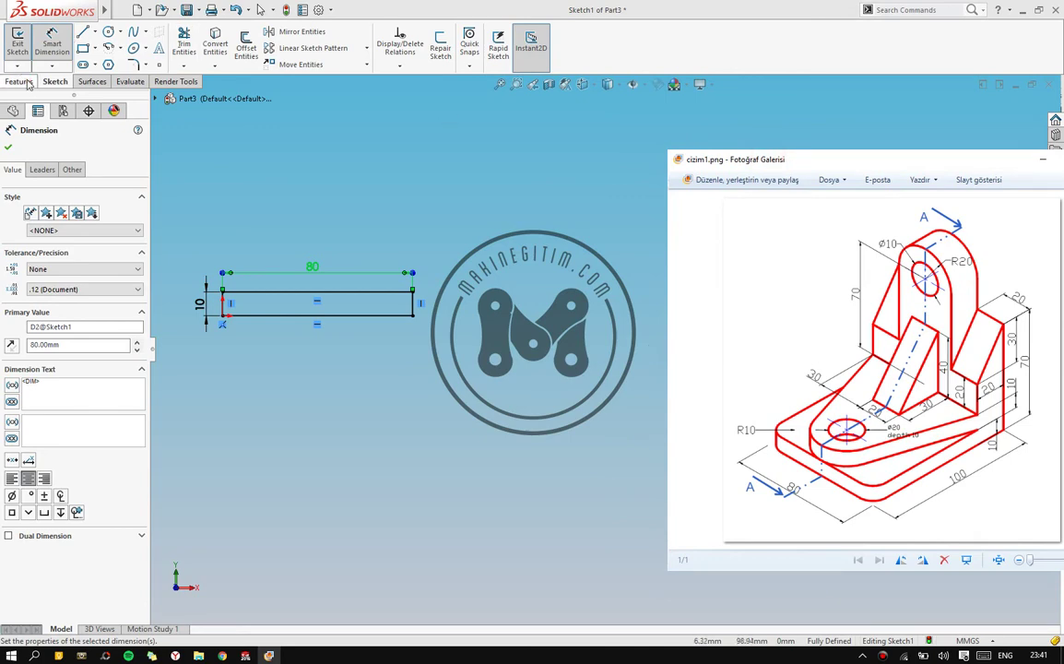
# Extrude the rectangle 100 mm in the reversed direction as Boss-Extrude1
pyautogui.click(27, 83)
pyautogui.click(23, 43)
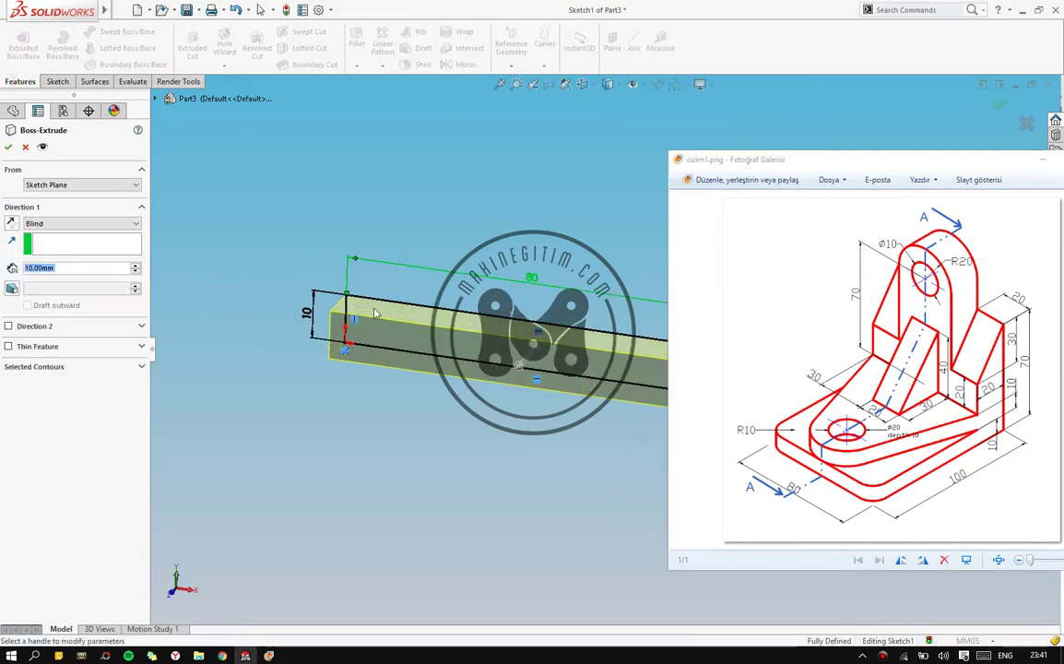
pyautogui.click(9, 224)
pyautogui.doubleClick(42, 268)
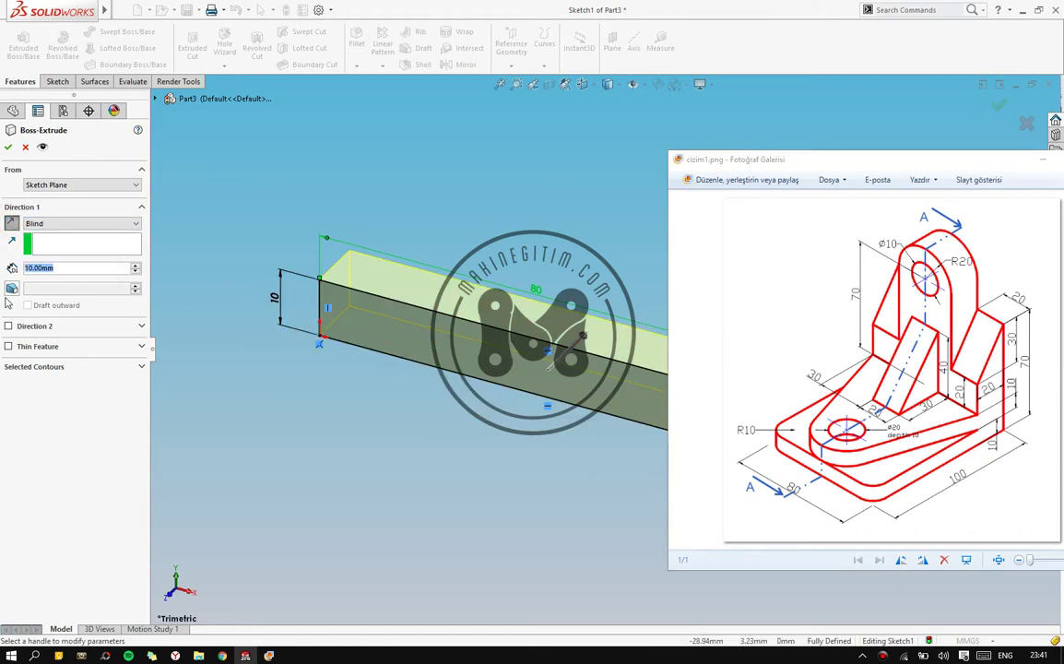
pyautogui.write('100')
pyautogui.press('Return')
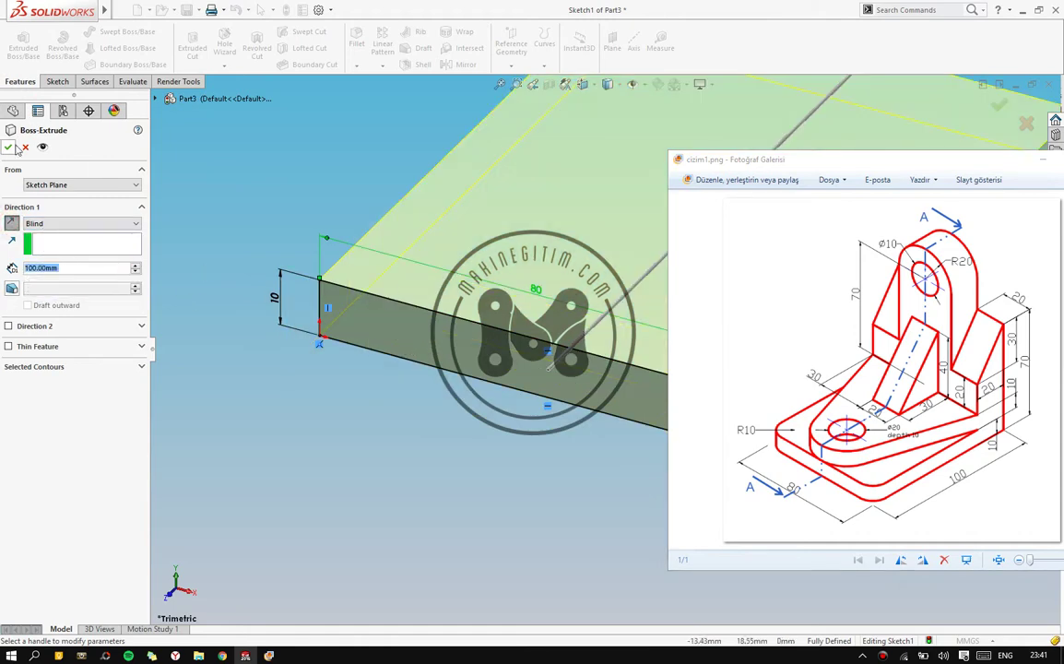
pyautogui.click(9, 148)
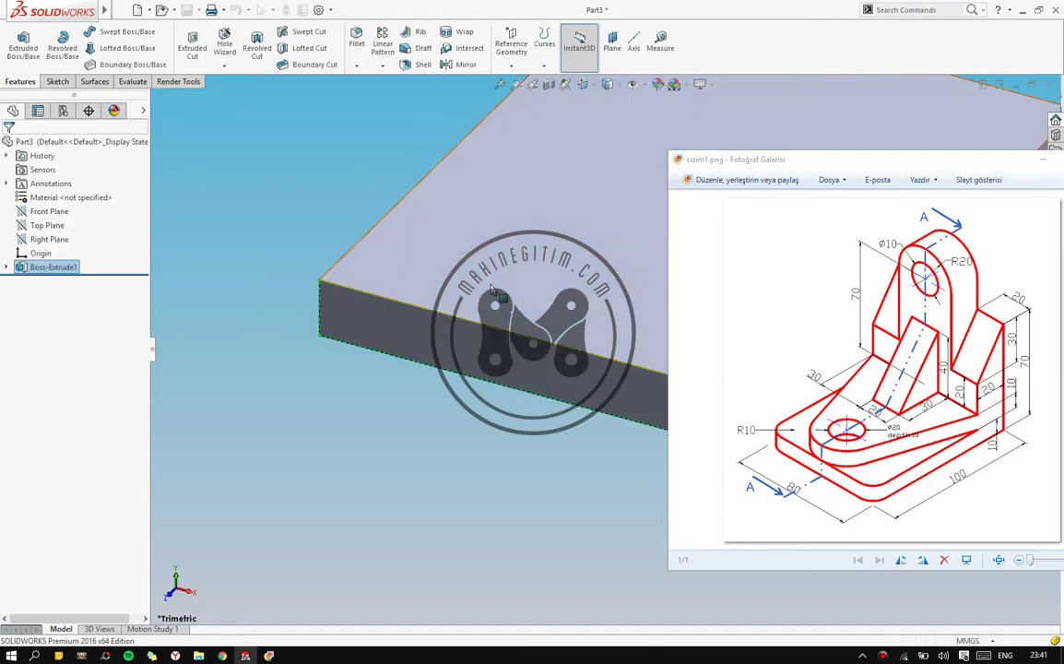
# Zoom and rotate to inspect the block, then annotate the reference drawing with a screen-capture arrow
pyautogui.scroll(2, 505, 325)
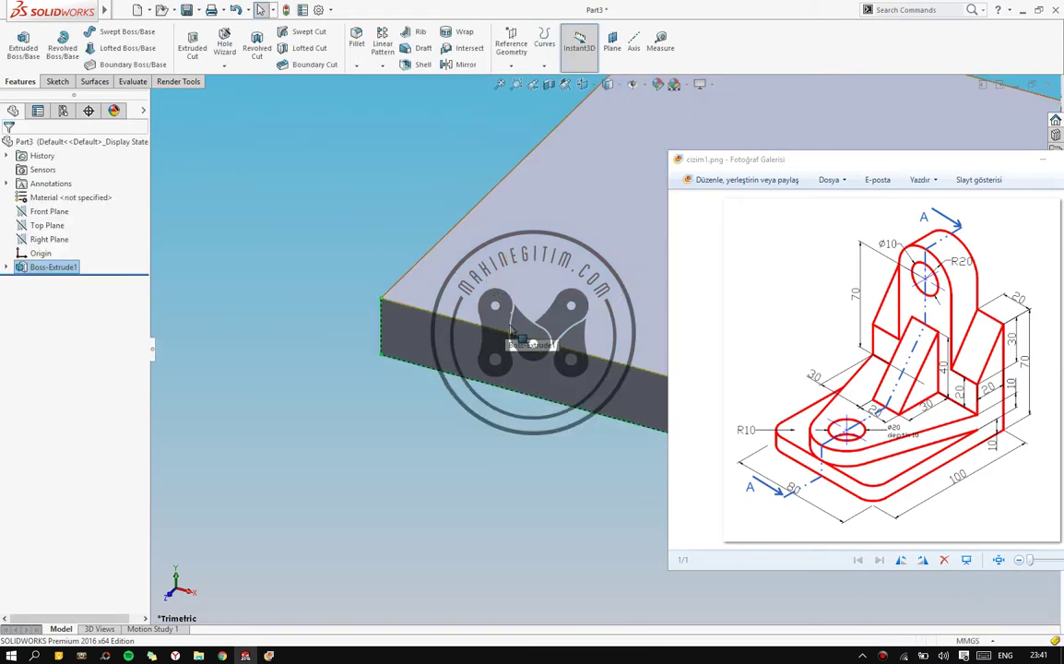
pyautogui.scroll(2, 507, 321)
pyautogui.scroll(2, 510, 316)
pyautogui.scroll(2, 513, 309)
pyautogui.moveTo(513, 307)
pyautogui.keyDown('ctrl'); pyautogui.mouseDown(button='middle')
pyautogui.moveTo(322, 296)
pyautogui.moveTo(343, 245)
pyautogui.moveTo(278, 273)
pyautogui.moveTo(297, 273)
pyautogui.mouseUp(button='middle'); pyautogui.keyUp('ctrl')
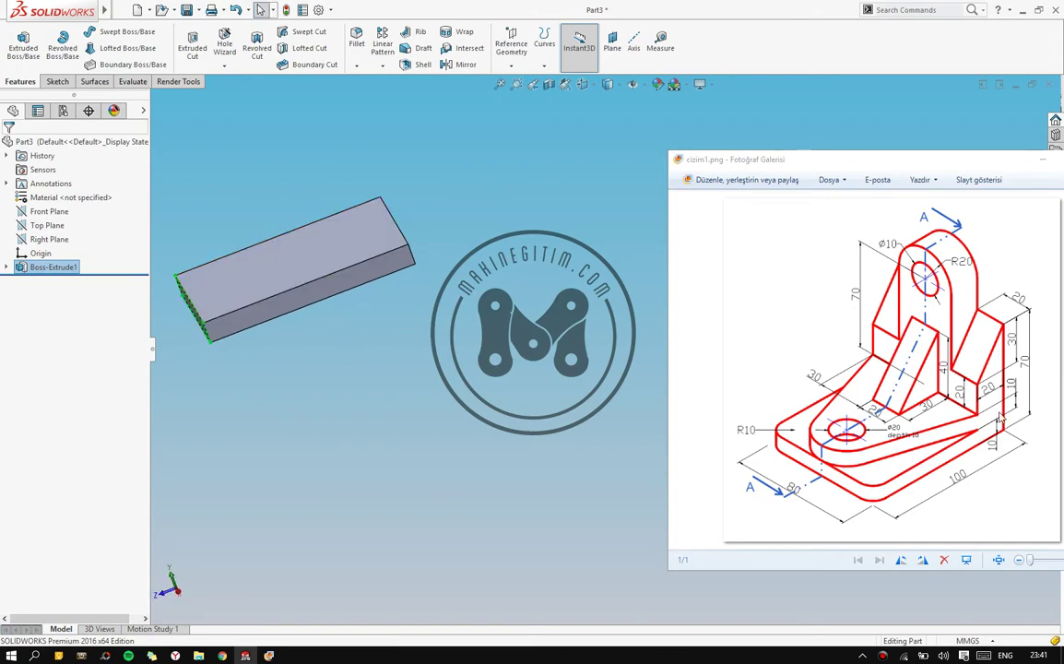
pyautogui.press('Print')
pyautogui.moveTo(858, 240)
pyautogui.mouseDown()
pyautogui.moveTo(957, 463)
pyautogui.moveTo(1021, 491)
pyautogui.mouseUp()
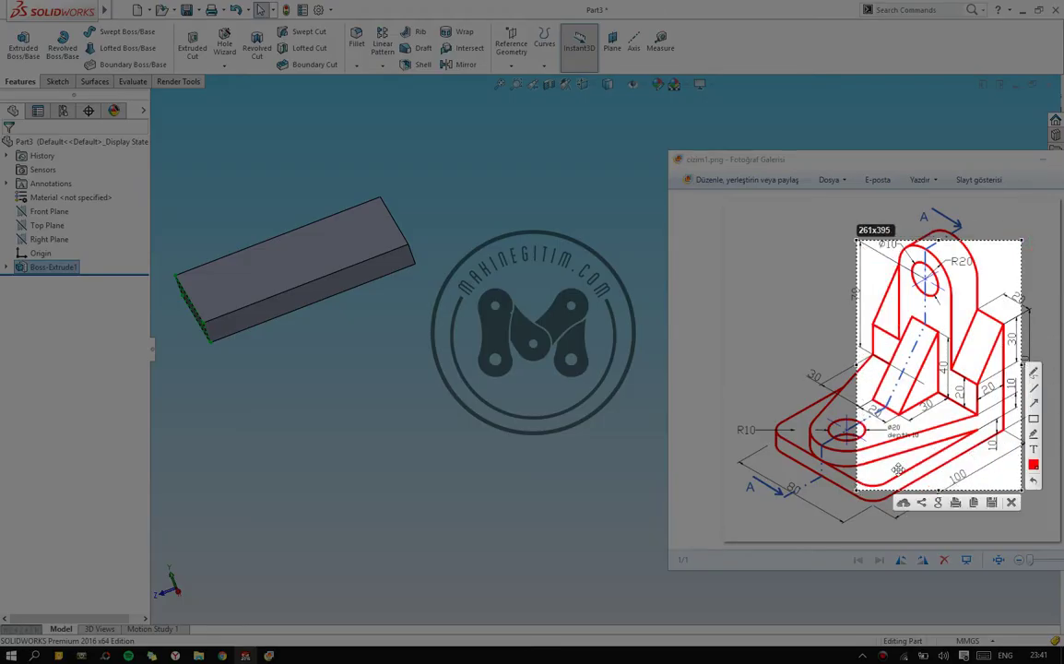
pyautogui.moveTo(999, 381)
pyautogui.mouseDown()
pyautogui.moveTo(861, 281)
pyautogui.moveTo(874, 295)
pyautogui.mouseUp()
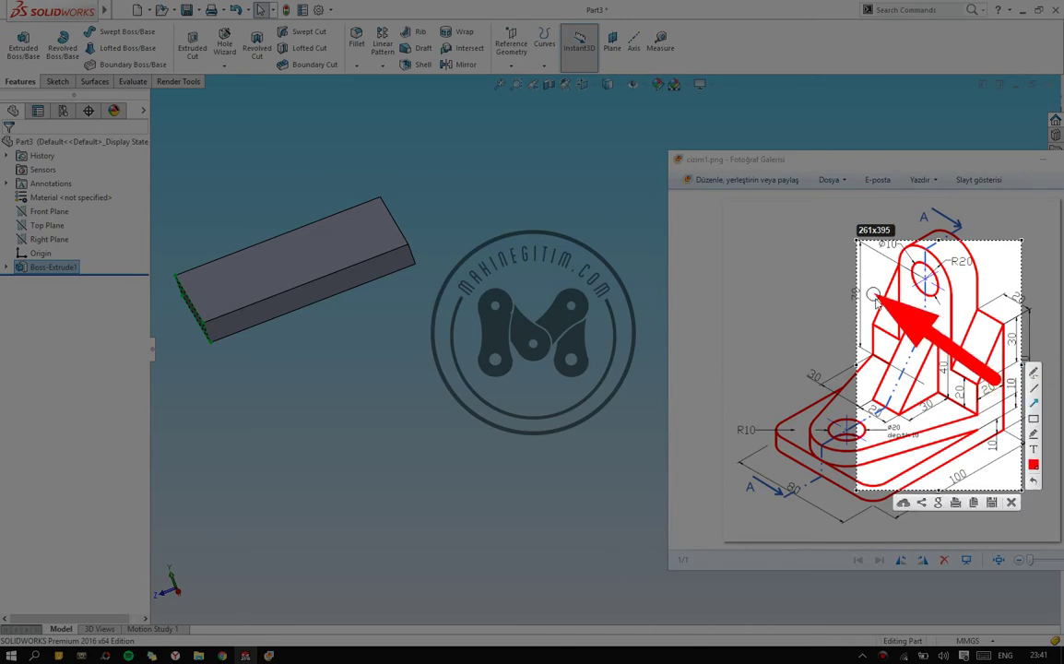
pyautogui.hotkey('ctrl', 'c')
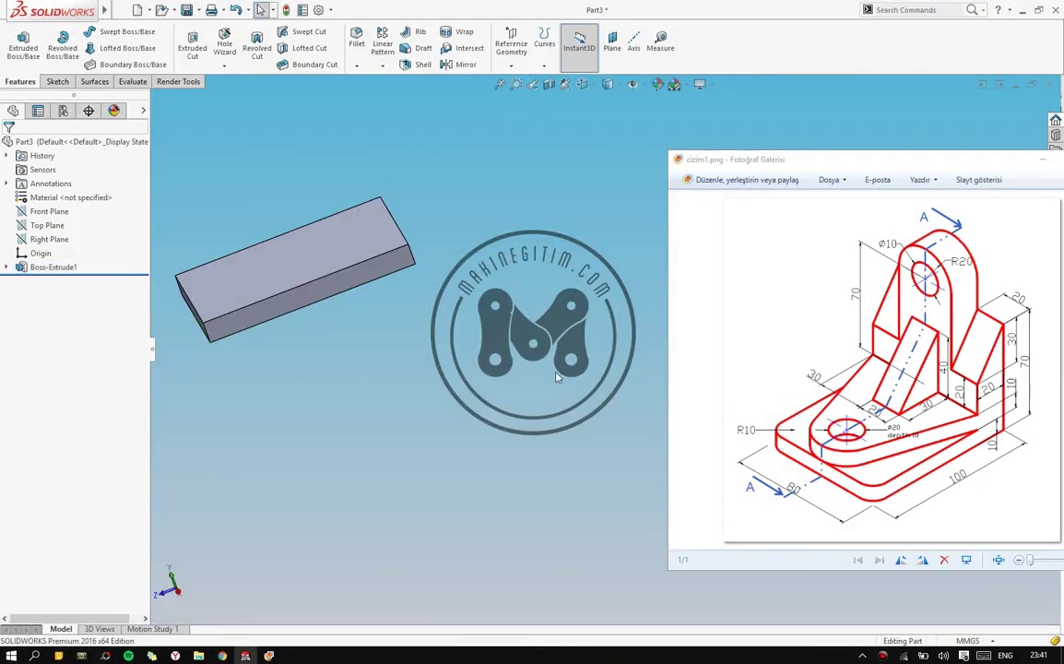
# Select the plate's side face, view it from the Right, and start a sketch on it
pyautogui.moveTo(500, 334)
pyautogui.mouseDown(button='middle')
pyautogui.moveTo(322, 301)
pyautogui.moveTo(392, 273)
pyautogui.mouseUp(button='middle')
pyautogui.click(391, 273)
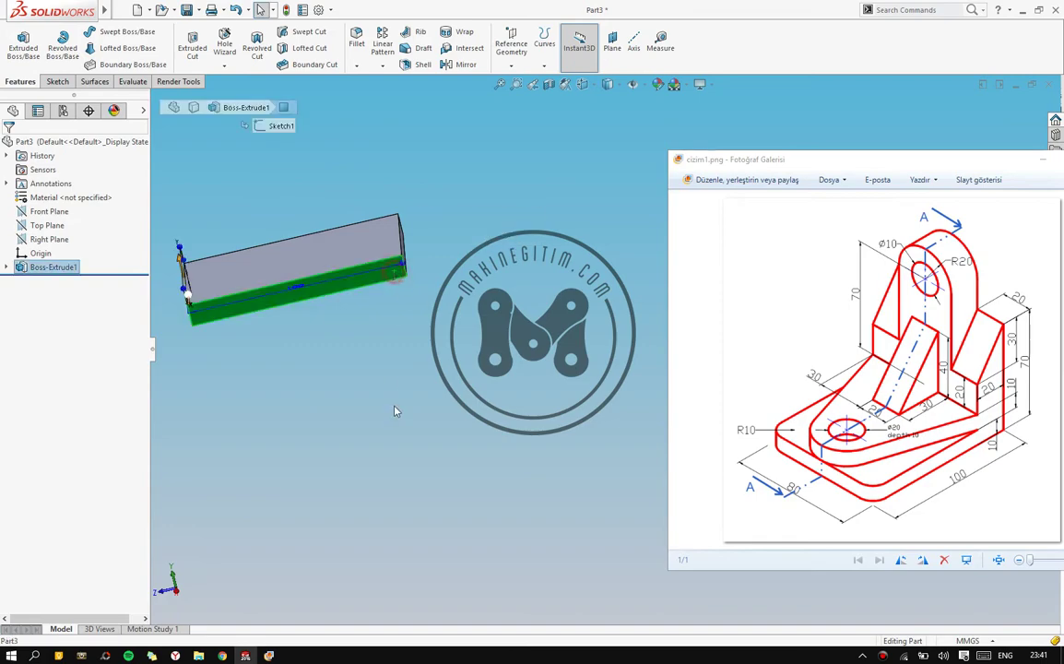
pyautogui.press('space')
pyautogui.click(571, 433)
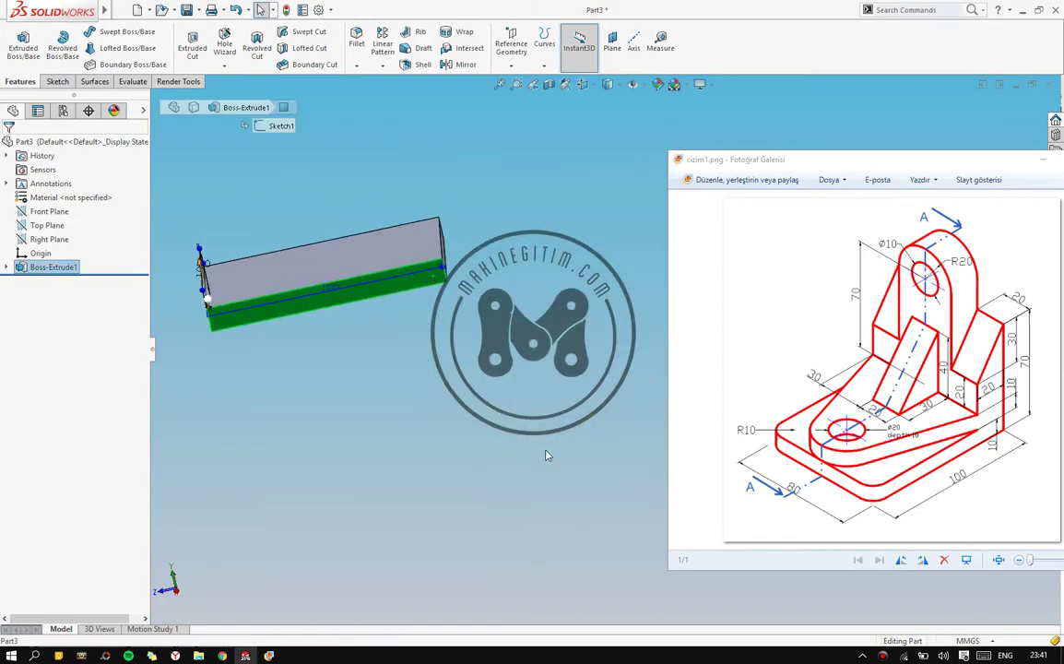
pyautogui.keyDown('ctrl'); pyautogui.moveTo(394, 349); pyautogui.dragTo(208, 325, button='middle'); pyautogui.keyUp('ctrl')
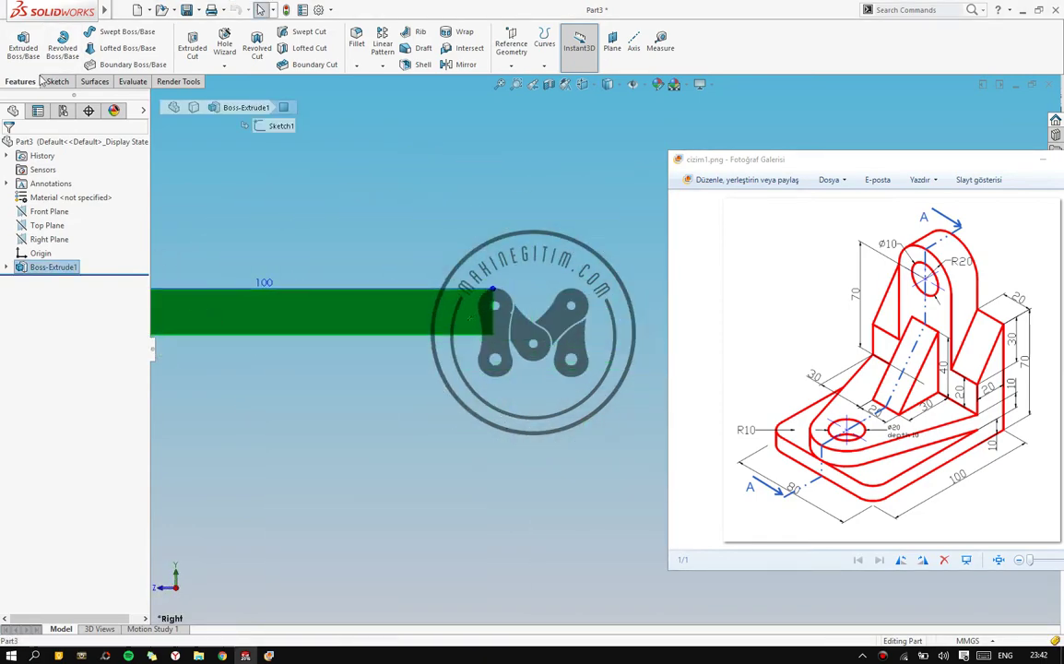
pyautogui.click(56, 81)
pyautogui.click(17, 41)
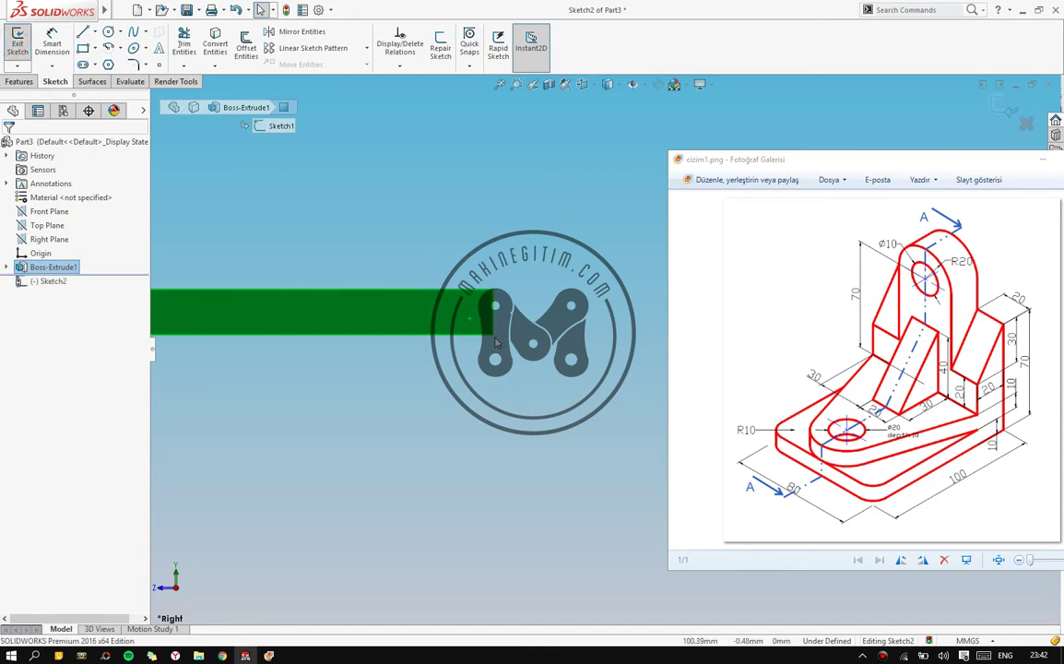
# Draw a corner rectangle rising from the plate's end corner
pyautogui.click(83, 48)
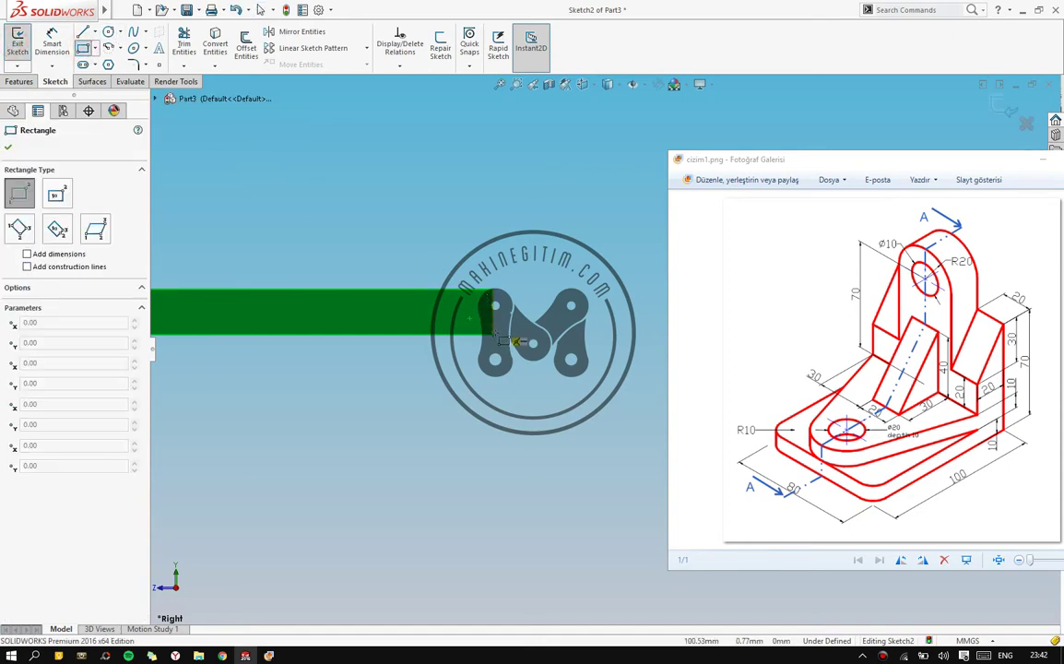
pyautogui.click(493, 335)
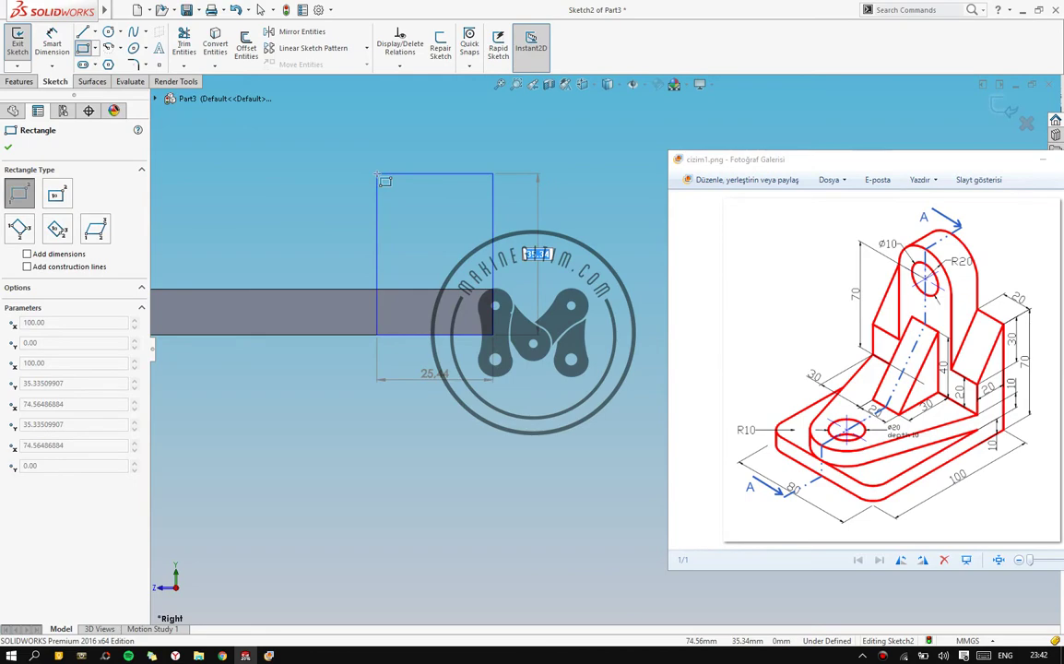
pyautogui.click(387, 177)
pyautogui.press('Escape')
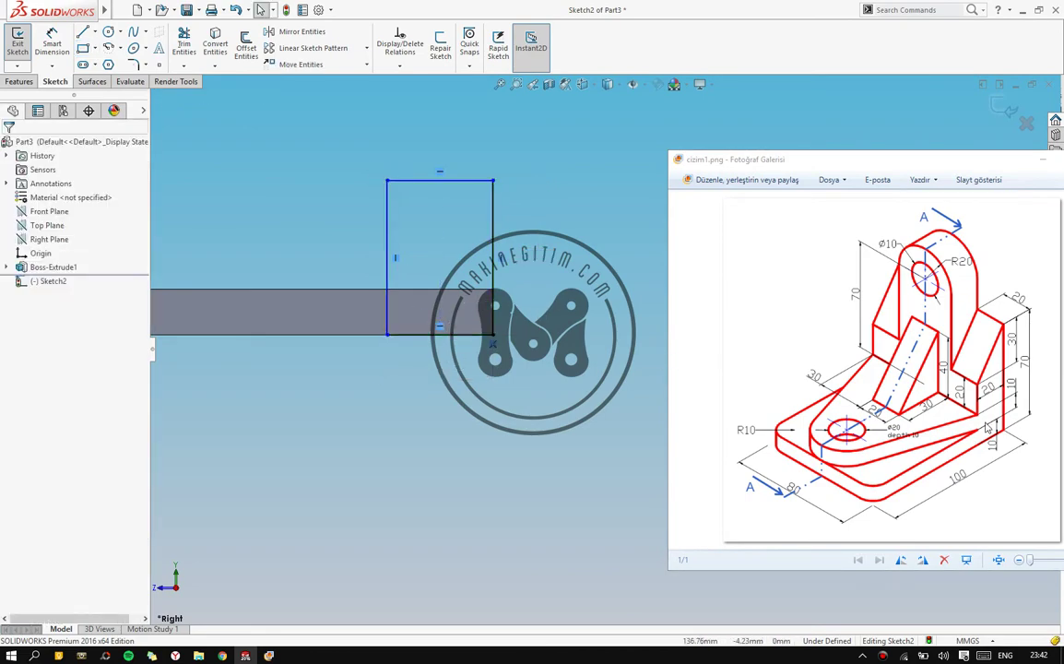
pyautogui.scroll(5, 1002, 402)
pyautogui.moveTo(1003, 402); pyautogui.dragTo(961, 382)
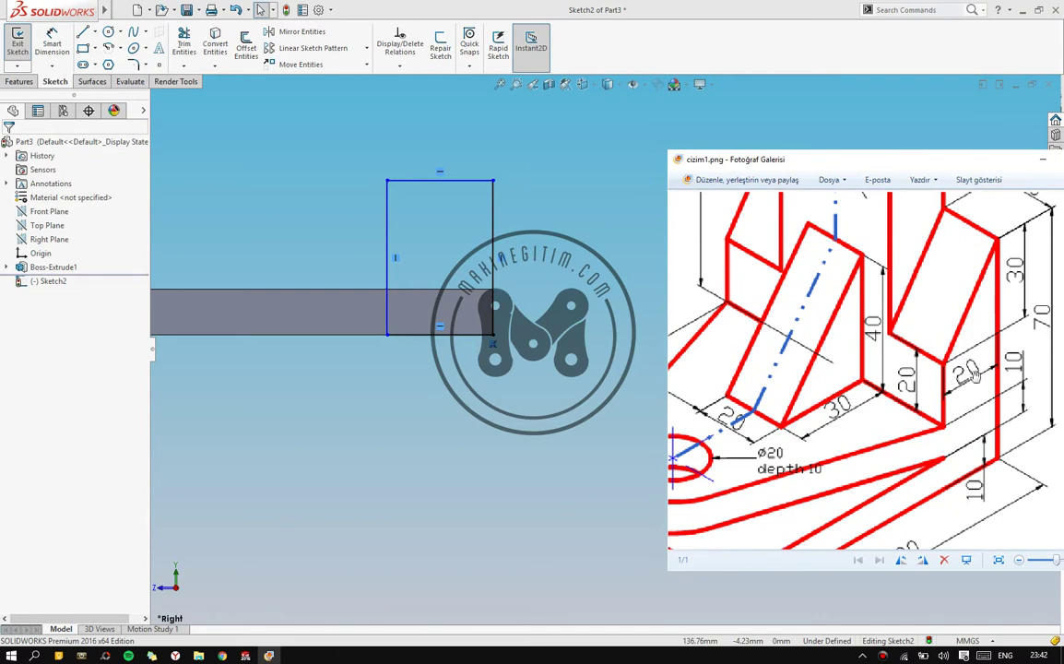
# Dimension the rectangle 20 mm wide and 70 mm tall, then exit Sketch2
pyautogui.click(51, 41)
pyautogui.click(461, 180)
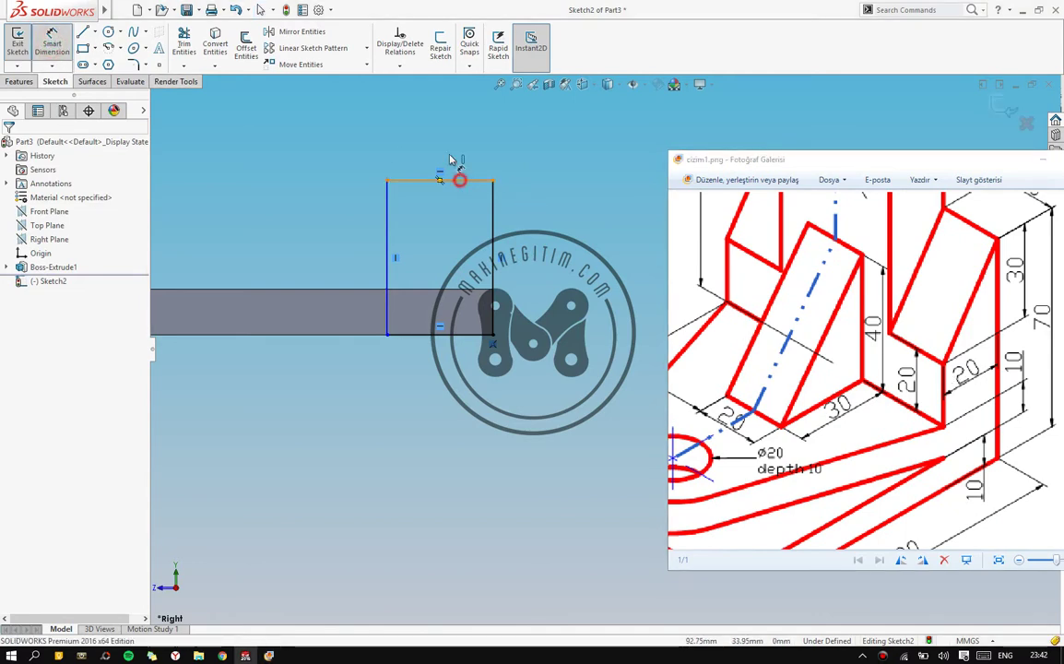
pyautogui.click(444, 140)
pyautogui.write('20')
pyautogui.press('Return')
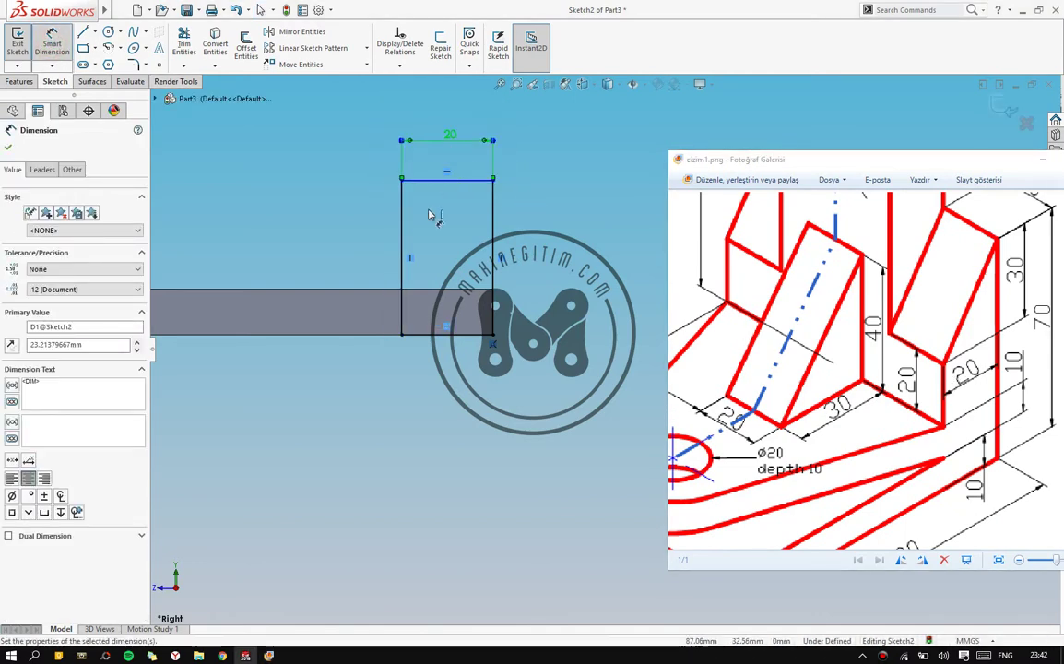
pyautogui.click(403, 237)
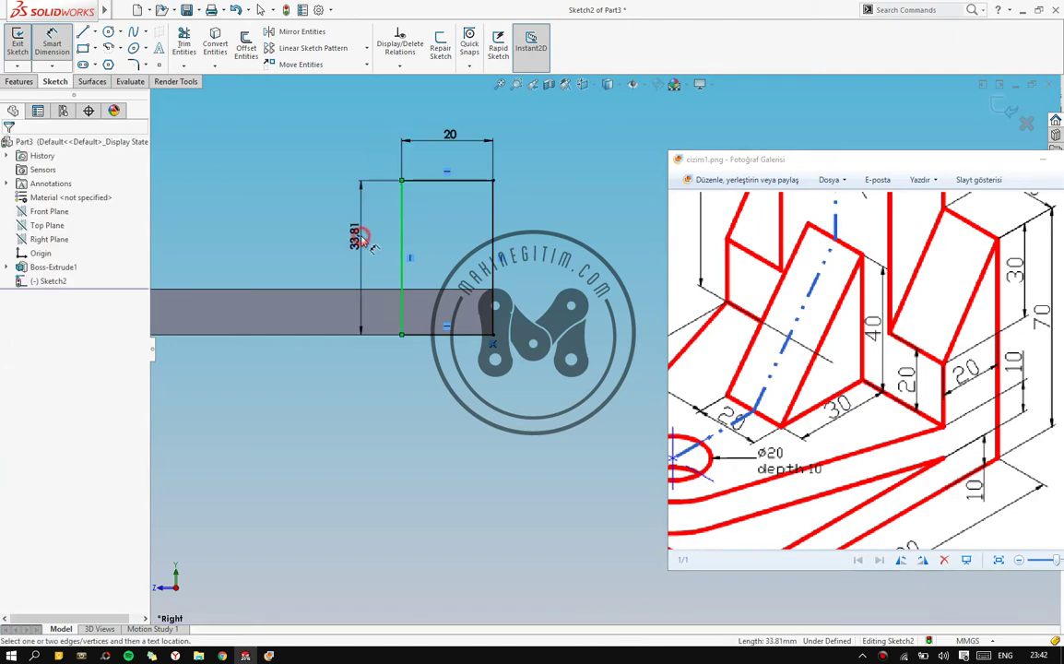
pyautogui.click(364, 243)
pyautogui.write('70')
pyautogui.press('Return')
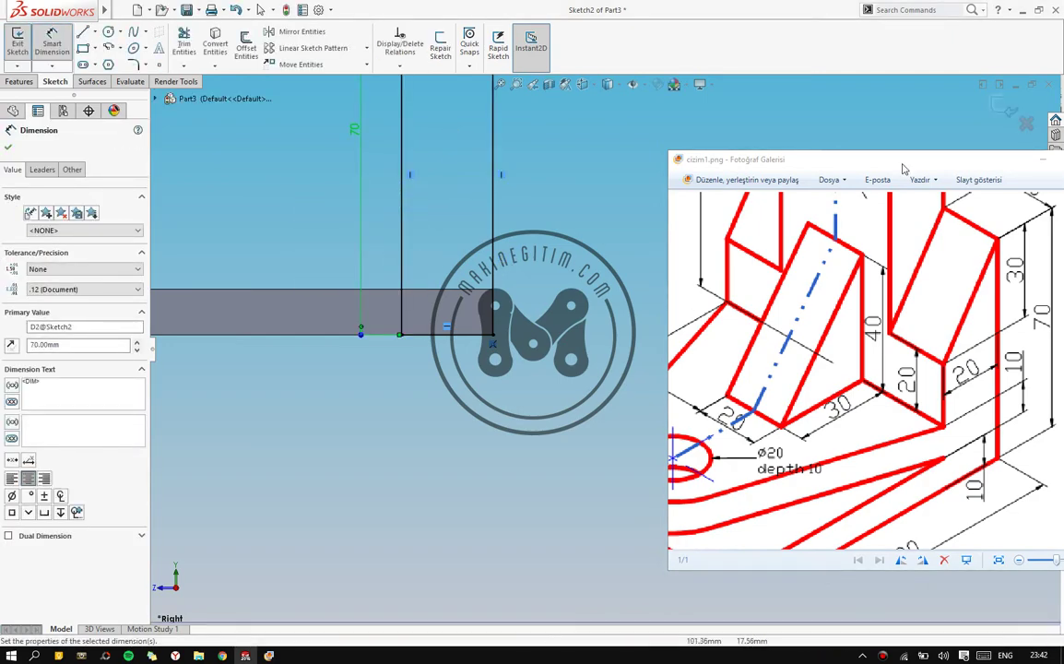
pyautogui.press('Escape')
pyautogui.click(1023, 122)
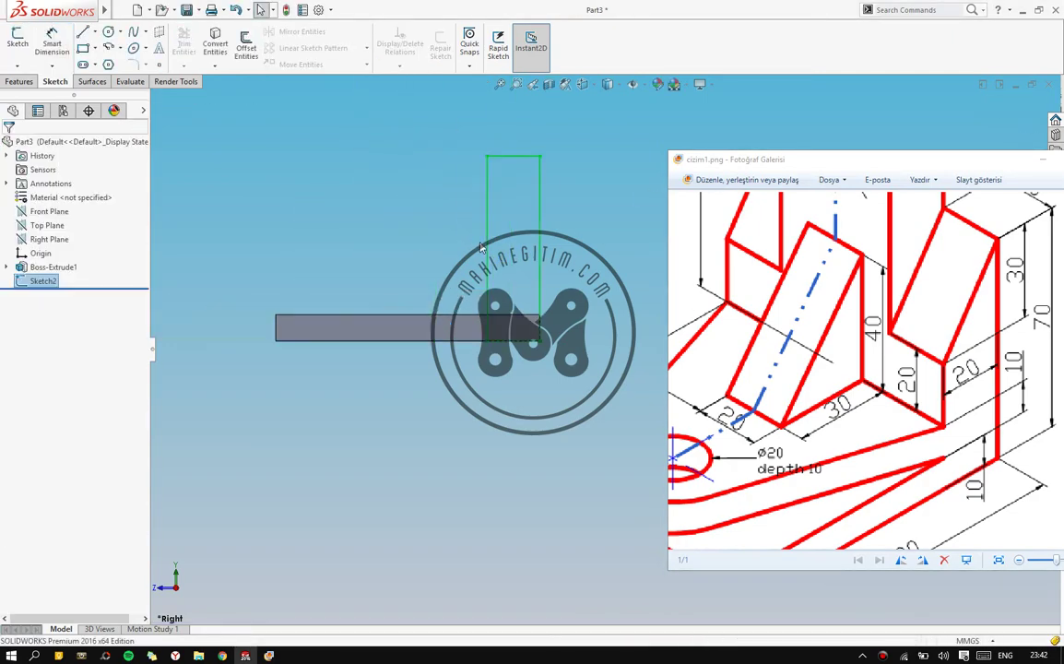
# Extrude Sketch2 Up To Surface, limited by the plate's side face, creating Boss-Extrude2
pyautogui.click(19, 81)
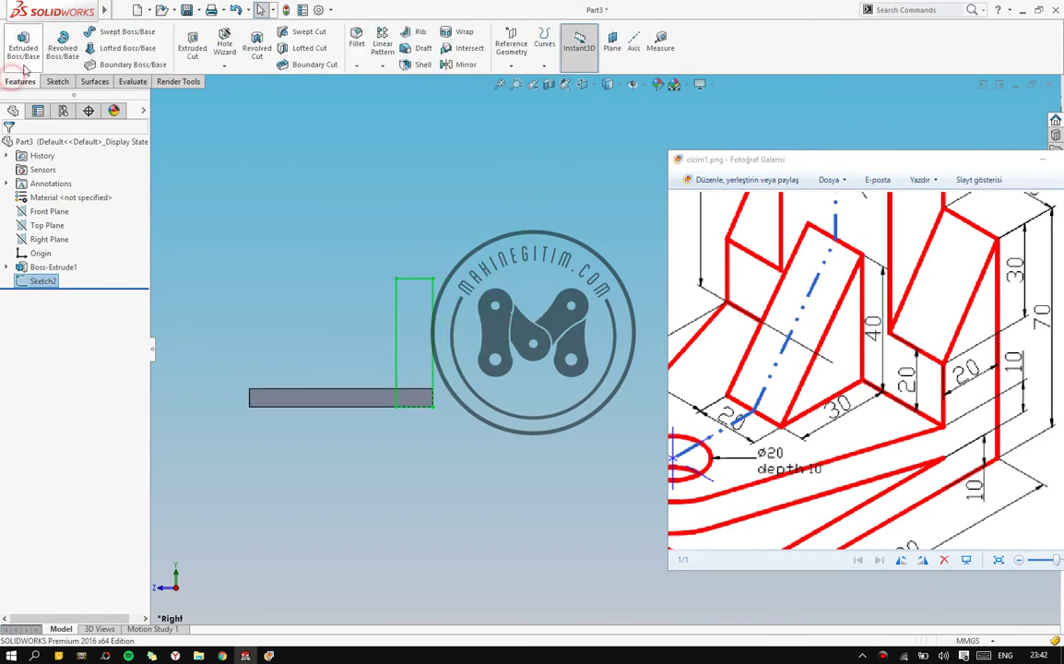
pyautogui.click(32, 58)
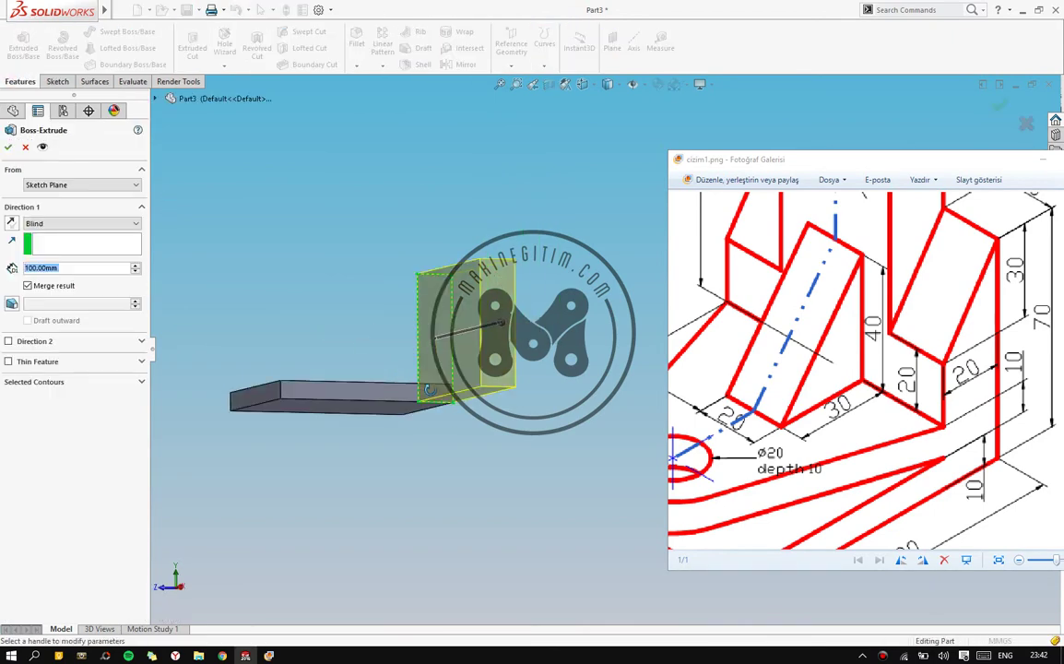
pyautogui.click(83, 224)
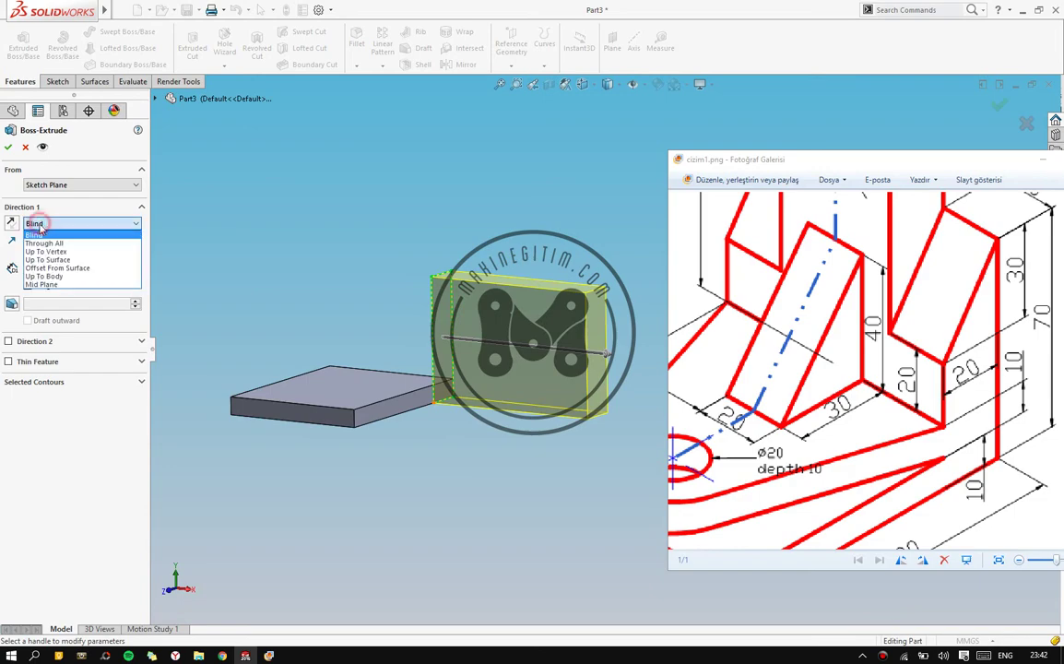
pyautogui.click(56, 261)
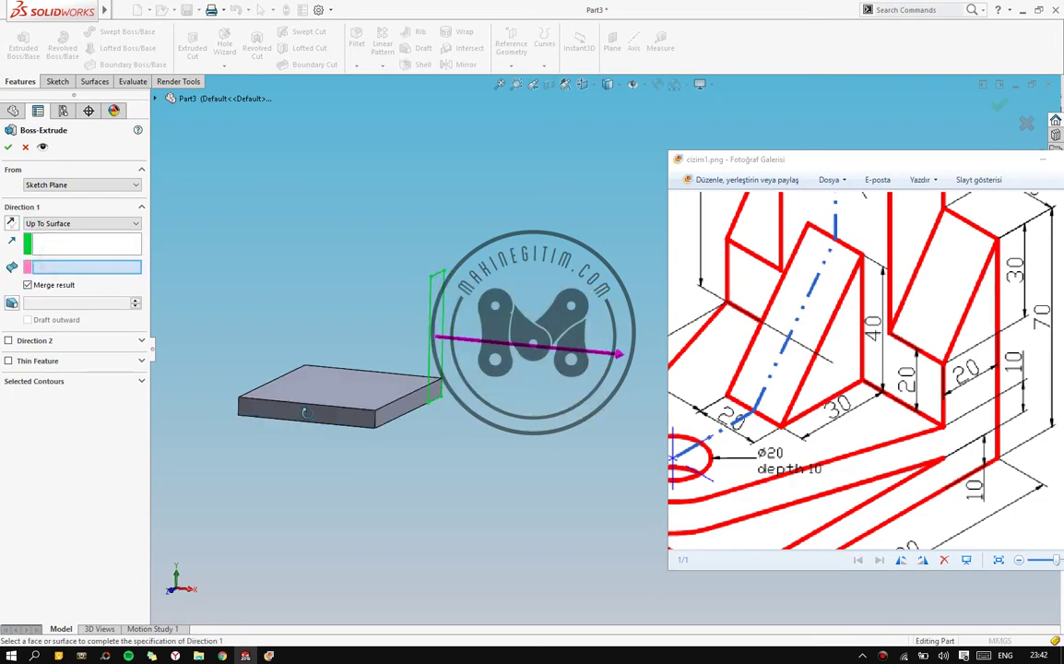
pyautogui.moveTo(222, 396); pyautogui.dragTo(255, 355, button='middle')
pyautogui.scroll(-3, 254, 355)
pyautogui.click(353, 381)
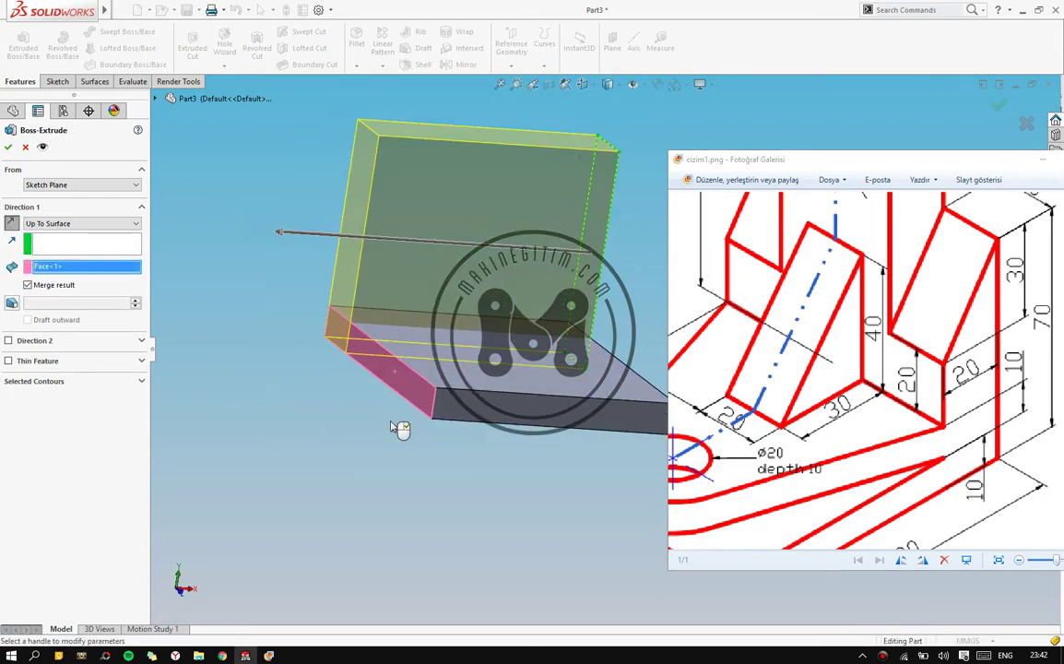
pyautogui.scroll(3, 399, 427)
pyautogui.click(8, 148)
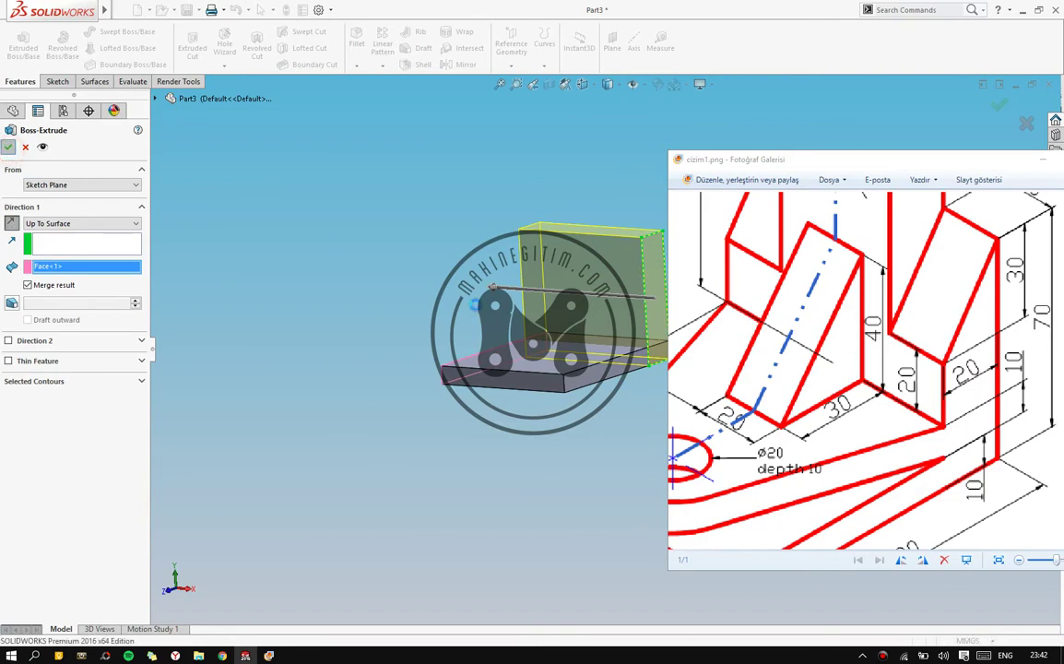
pyautogui.moveTo(599, 387); pyautogui.dragTo(515, 341, button='middle')
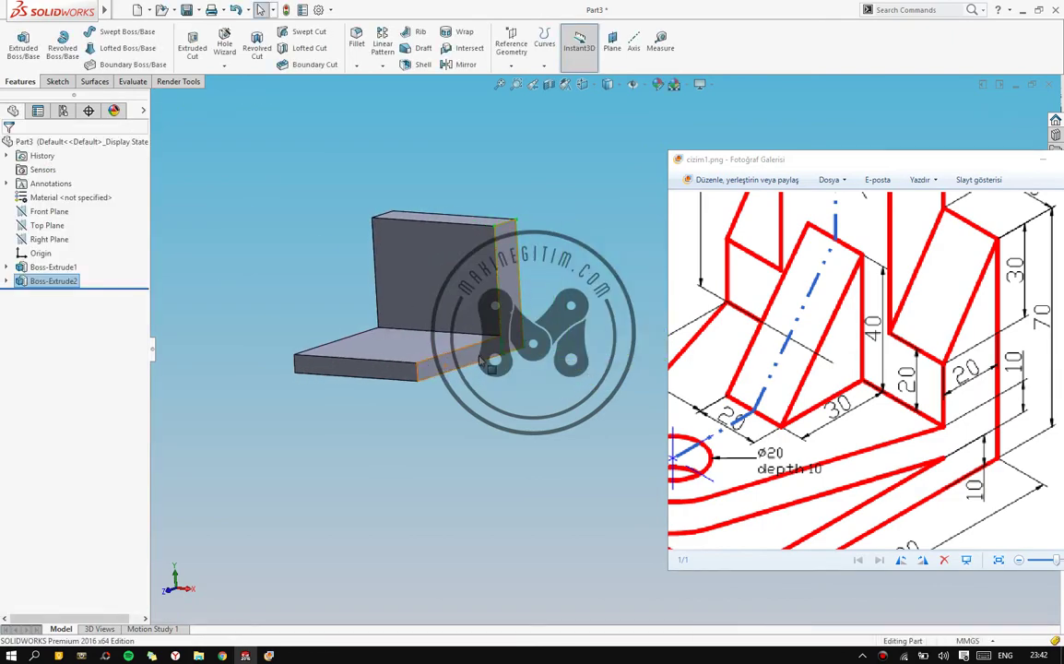
# Orbit the part and set the base plate's large face Normal To the screen
pyautogui.scroll(-3, 857, 369)
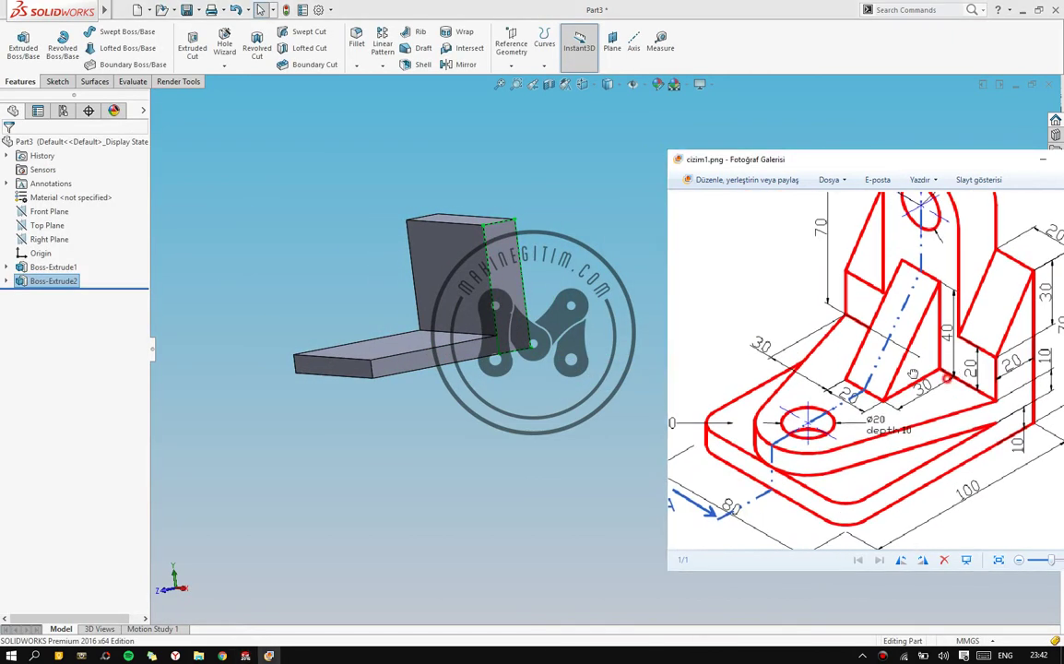
pyautogui.scroll(1, 858, 373)
pyautogui.moveTo(620, 356); pyautogui.dragTo(544, 391, button='middle')
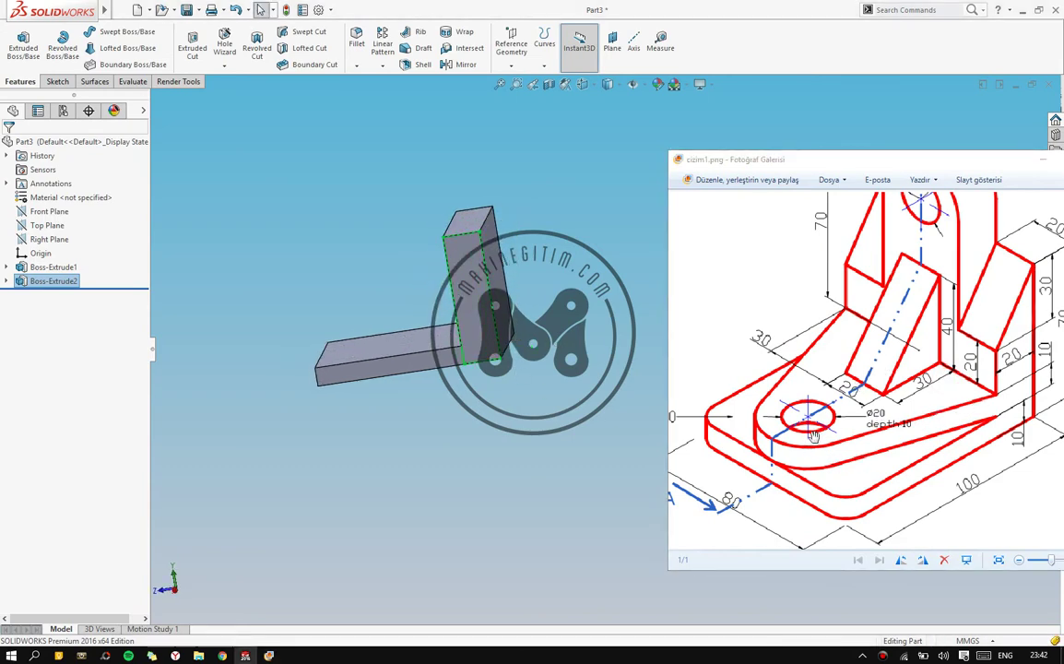
pyautogui.moveTo(422, 280)
pyautogui.mouseDown(button='middle')
pyautogui.moveTo(461, 304)
pyautogui.moveTo(419, 332)
pyautogui.mouseUp(button='middle')
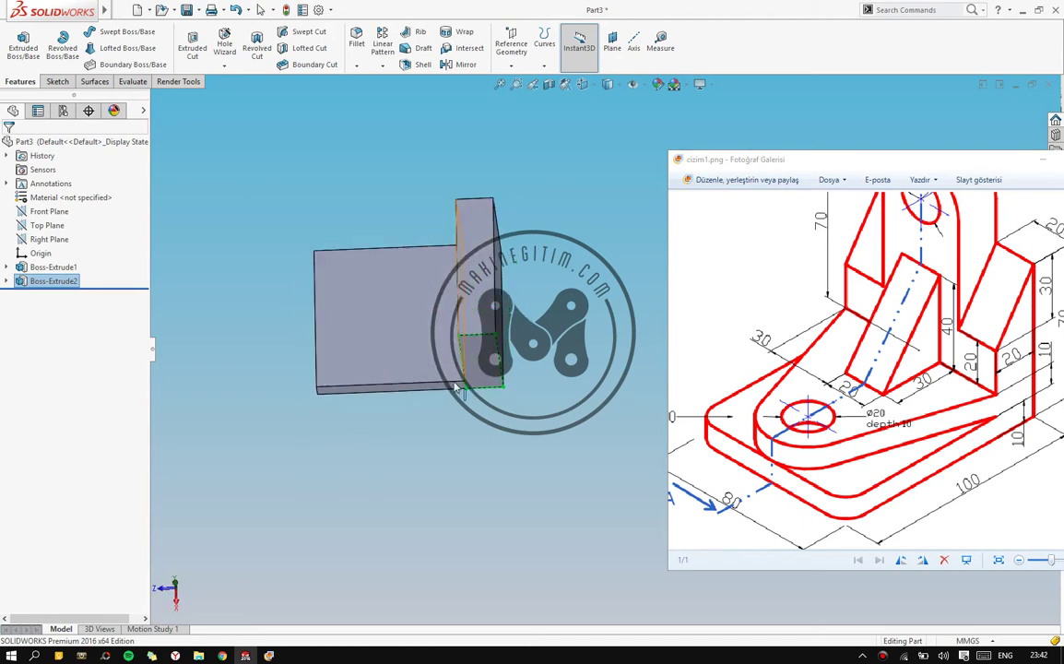
pyautogui.click(417, 337)
pyautogui.click(528, 307)
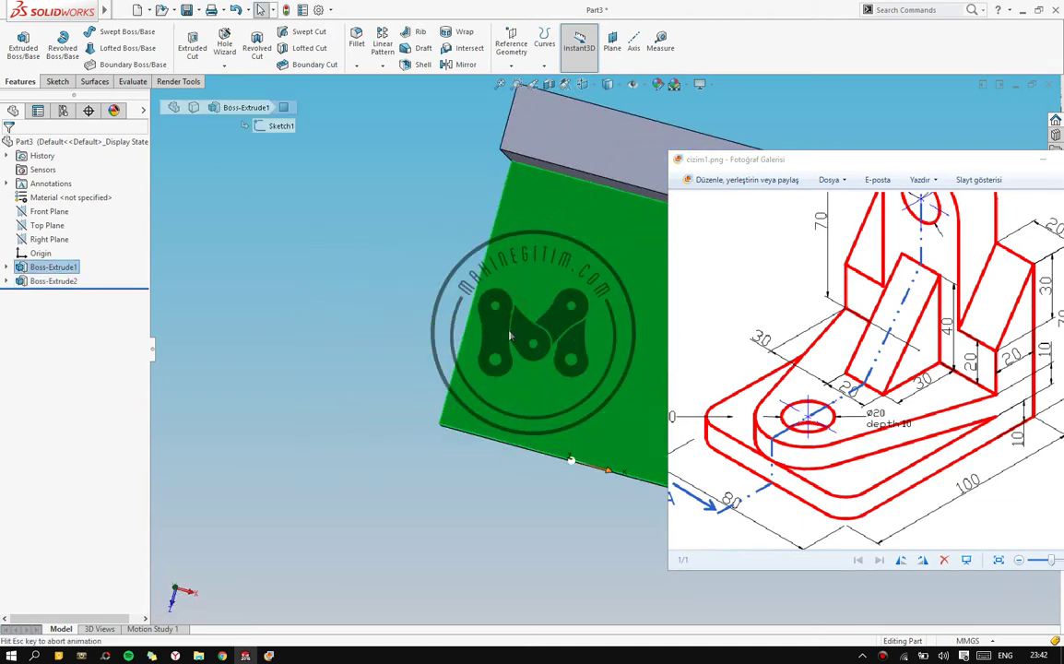
pyautogui.moveTo(505, 340)
pyautogui.mouseDown(button='middle')
pyautogui.moveTo(369, 492)
pyautogui.moveTo(371, 553)
pyautogui.moveTo(451, 535)
pyautogui.moveTo(434, 594)
pyautogui.moveTo(439, 530)
pyautogui.mouseUp(button='middle')
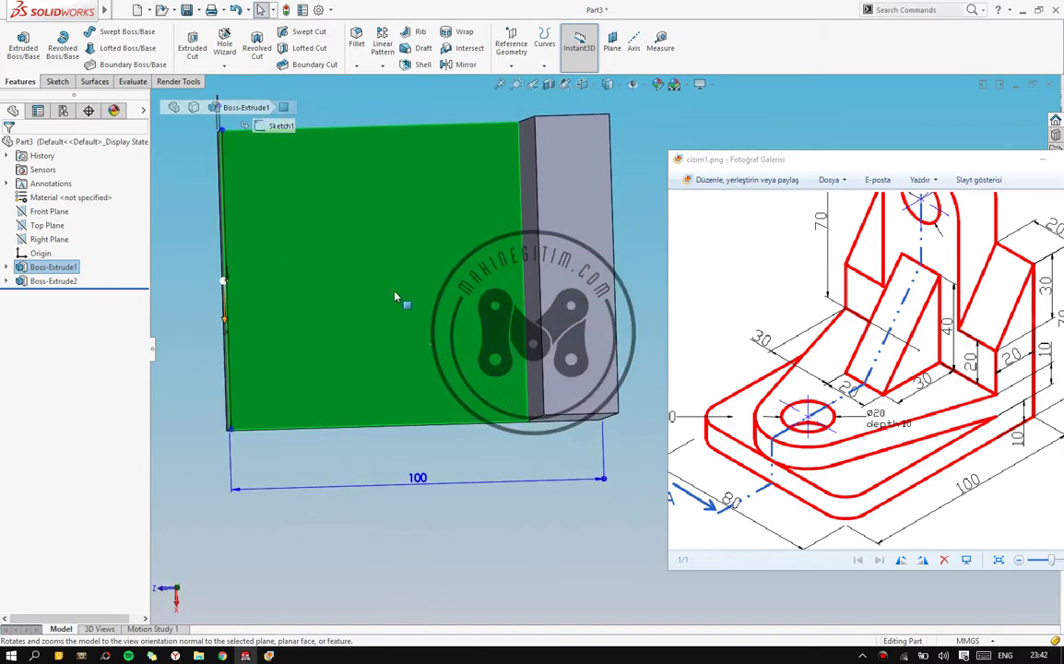
pyautogui.scroll(-3, 369, 281)
pyautogui.scroll(-1, 390, 322)
pyautogui.keyDown('ctrl'); pyautogui.moveTo(491, 426); pyautogui.dragTo(395, 422, button='middle'); pyautogui.keyUp('ctrl')
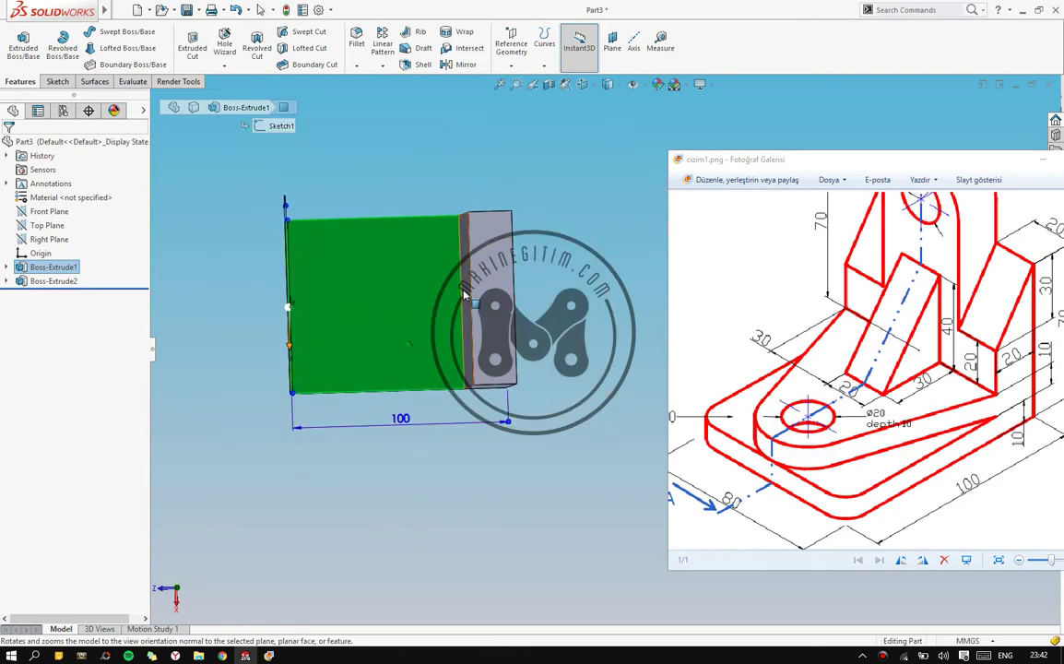
pyautogui.press('space')
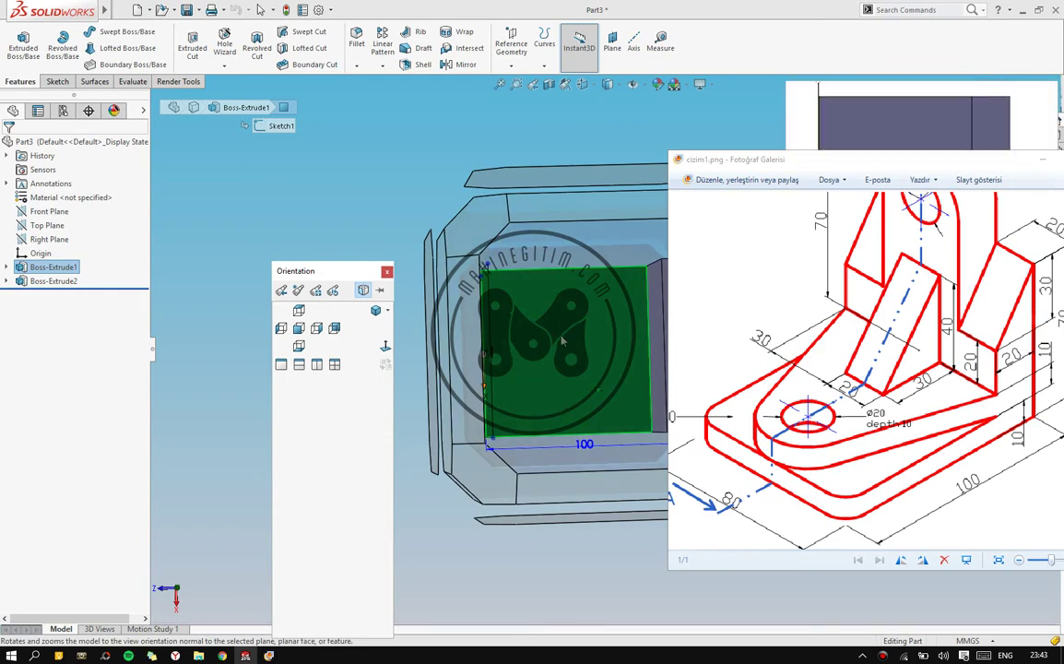
pyautogui.hotkey('ctrl', '8')
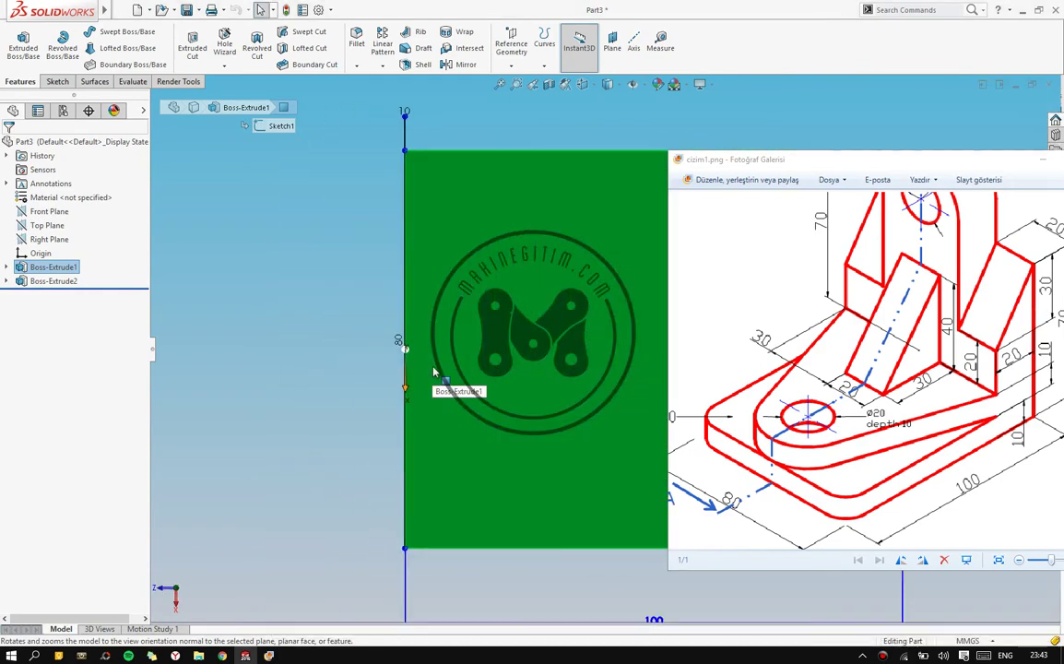
pyautogui.scroll(2, 428, 392)
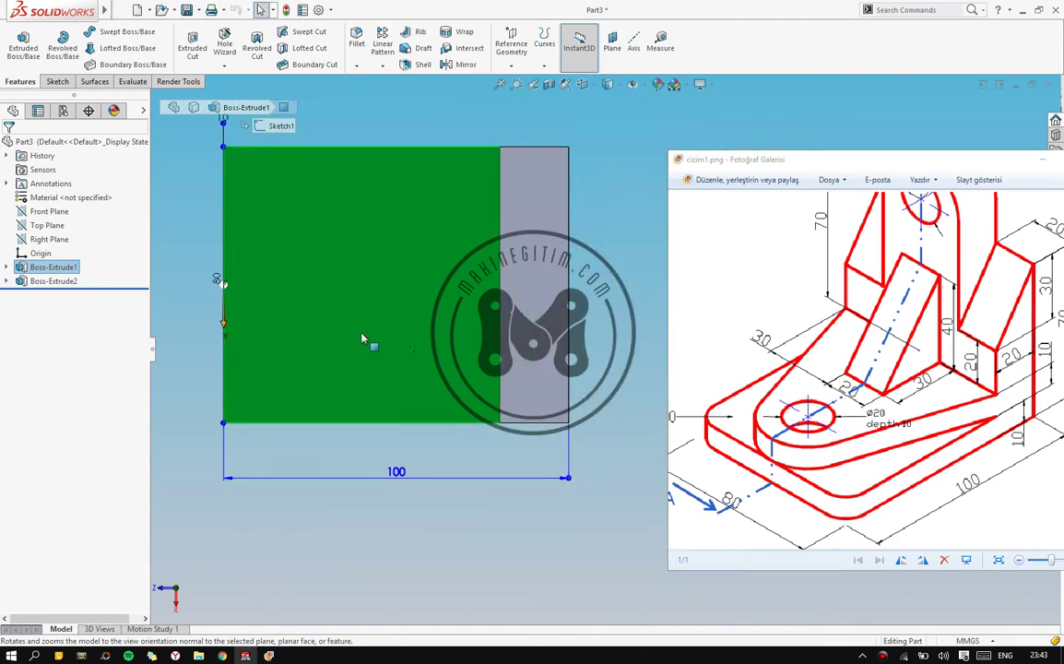
# Open Sketch3 on the plate face and draw a horizontal centerline across it
pyautogui.click(57, 81)
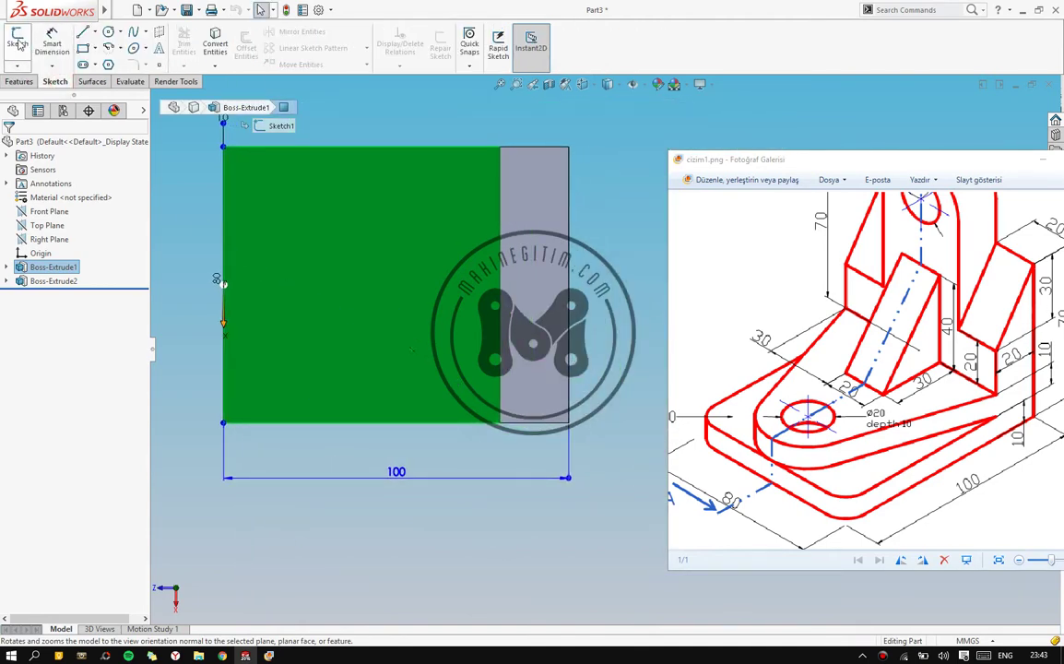
pyautogui.click(17, 41)
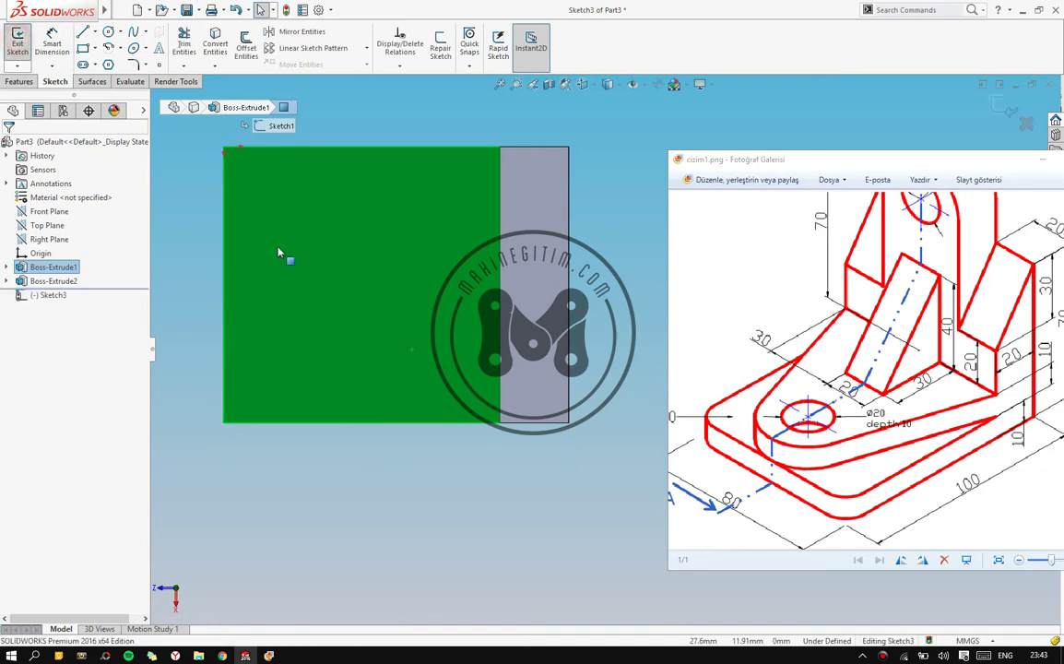
pyautogui.click(94, 34)
pyautogui.click(103, 62)
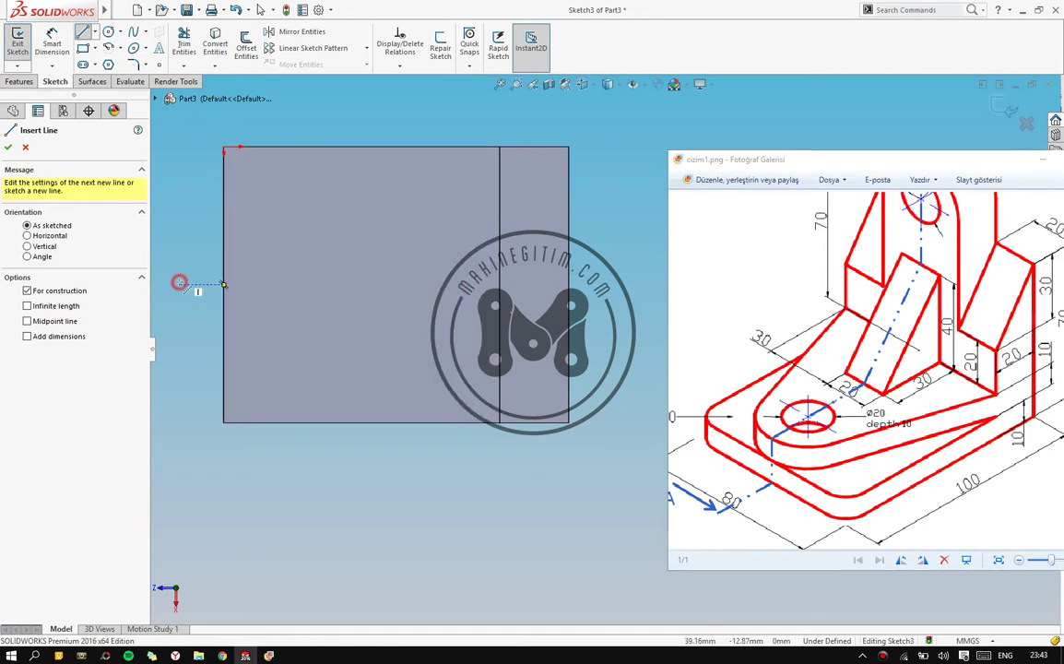
pyautogui.click(223, 284)
pyautogui.click(569, 284)
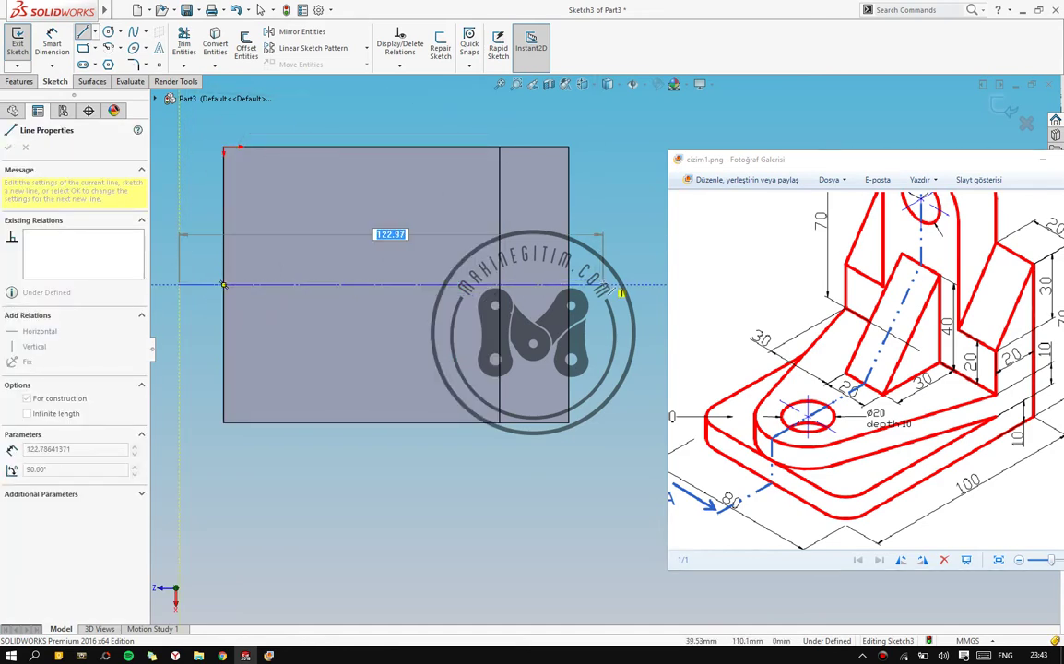
pyautogui.rightClick(593, 189)
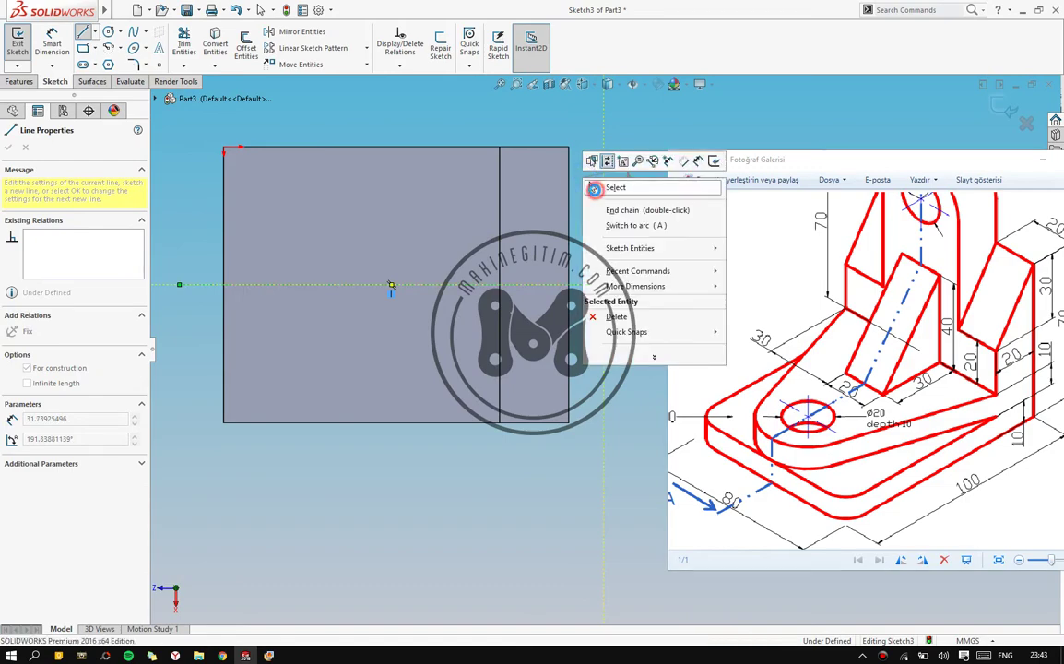
pyautogui.click(593, 189)
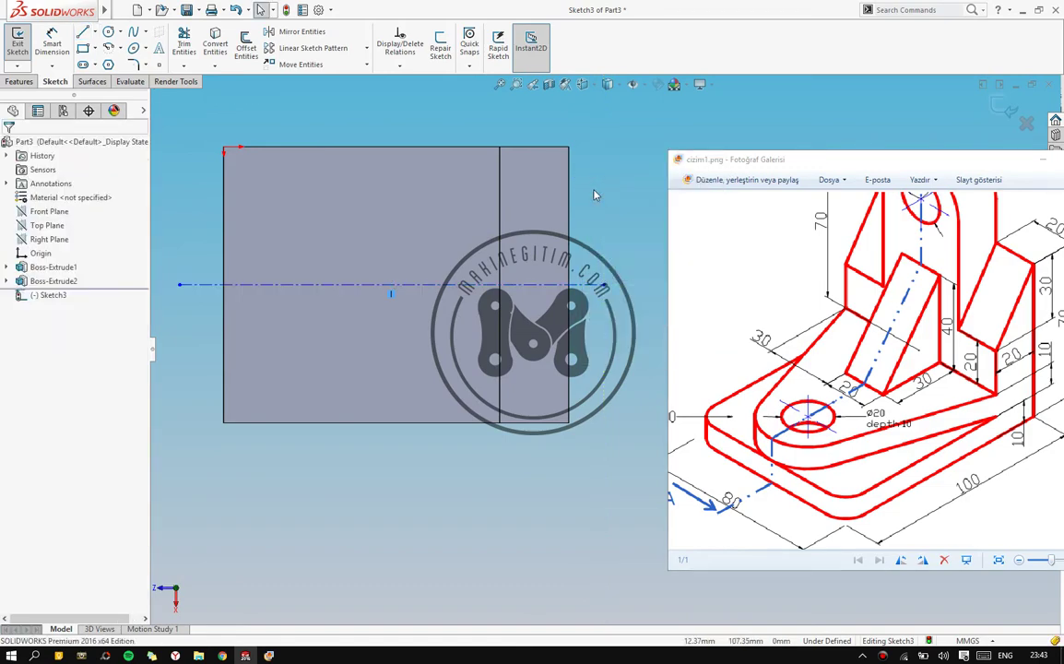
# Add a Symmetric relation between the centerline, origin and corner, then verify it
pyautogui.click(108, 34)
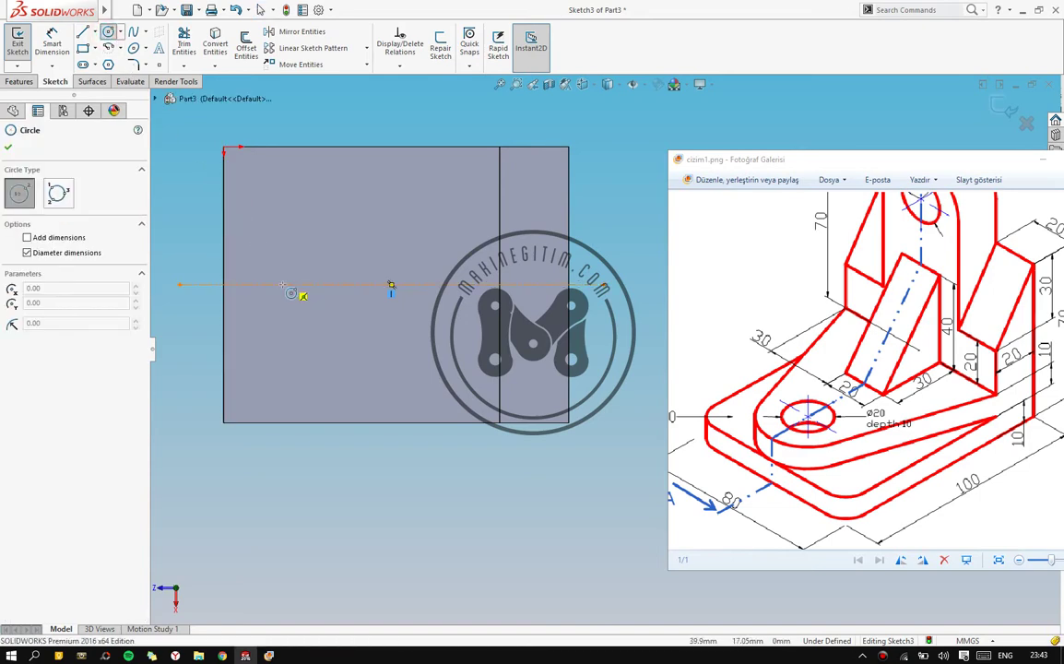
pyautogui.press('Escape')
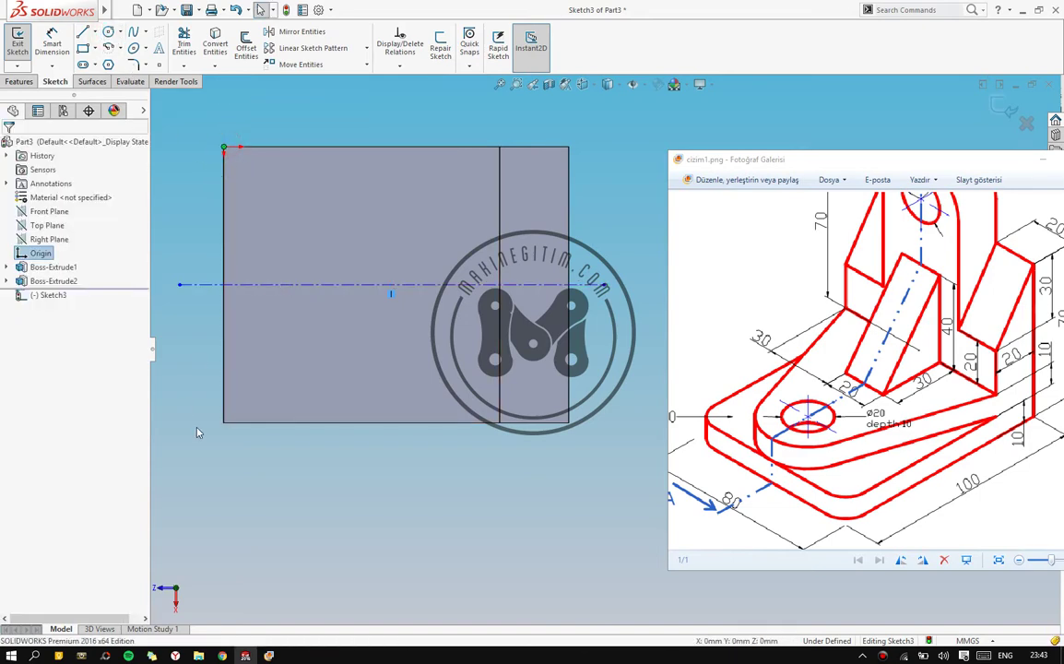
pyautogui.keyDown('ctrl'); pyautogui.click(224, 422); pyautogui.keyUp('ctrl')
pyautogui.keyDown('ctrl'); pyautogui.click(263, 284); pyautogui.keyUp('ctrl')
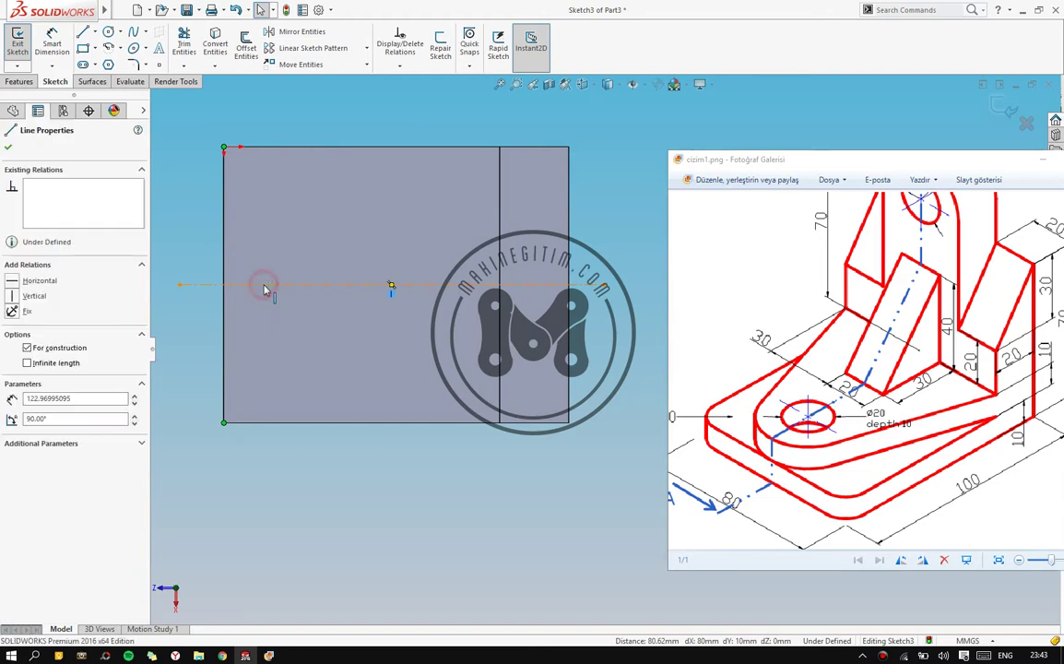
pyautogui.click(12, 352)
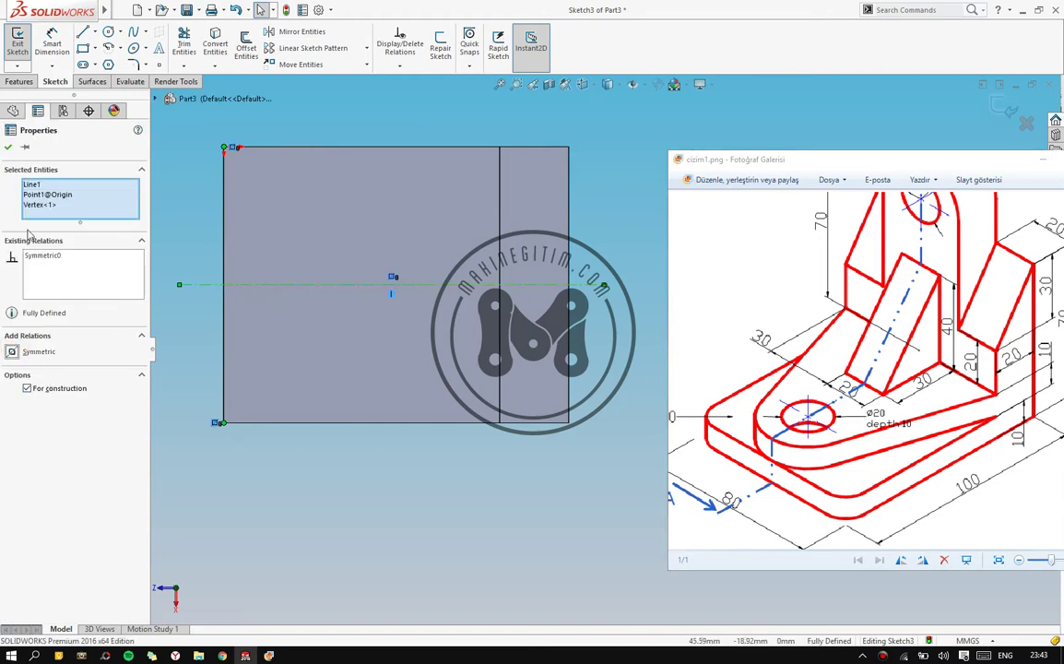
pyautogui.click(9, 148)
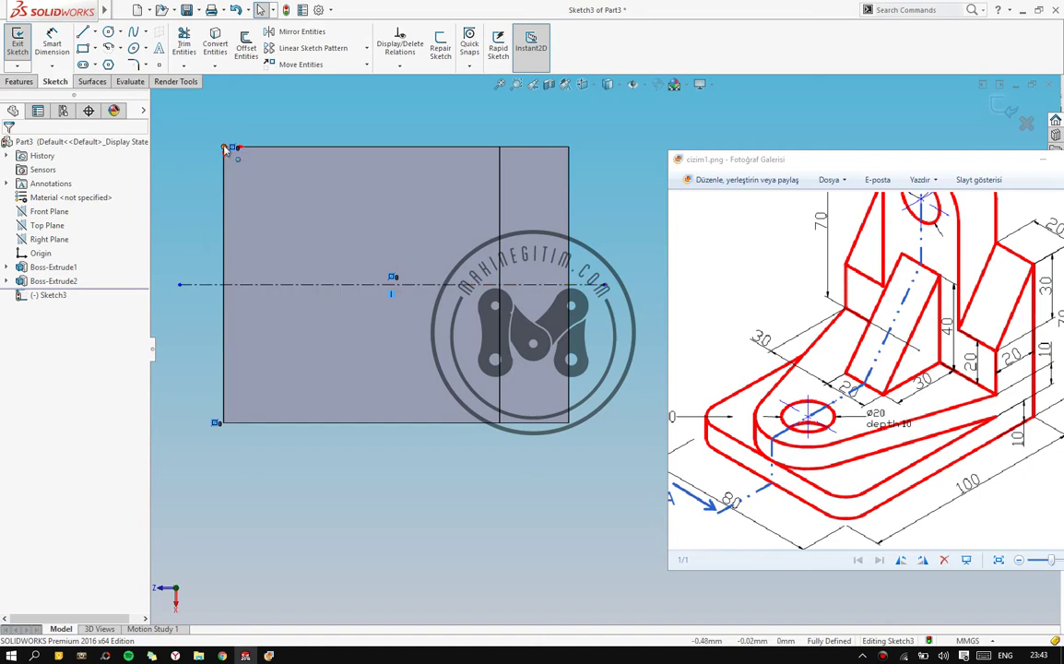
pyautogui.click(274, 285)
pyautogui.click(198, 267)
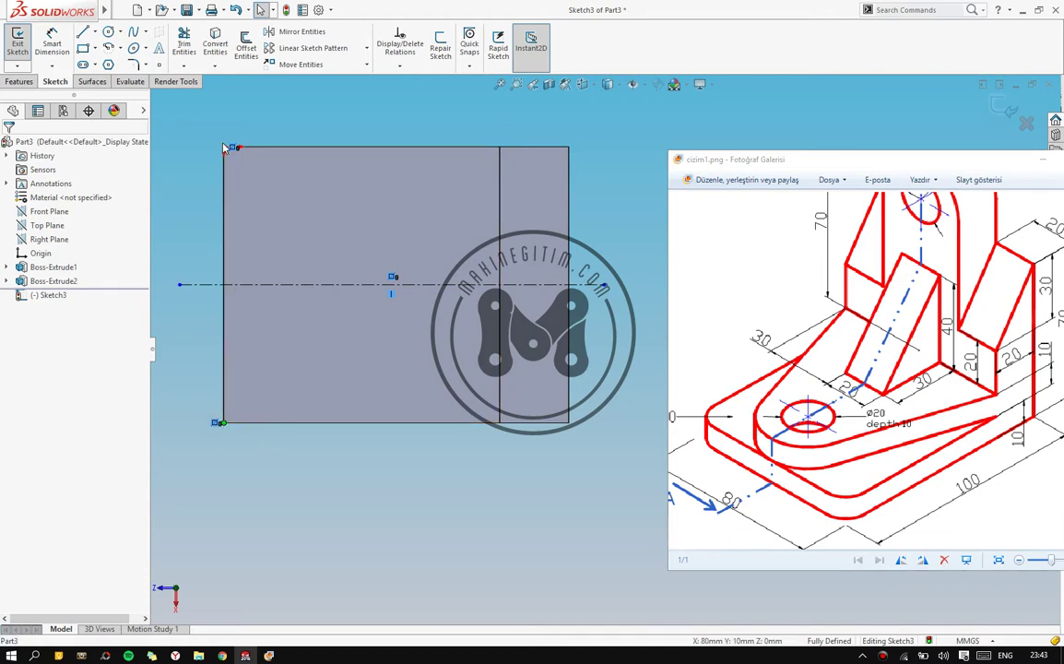
pyautogui.click(197, 284)
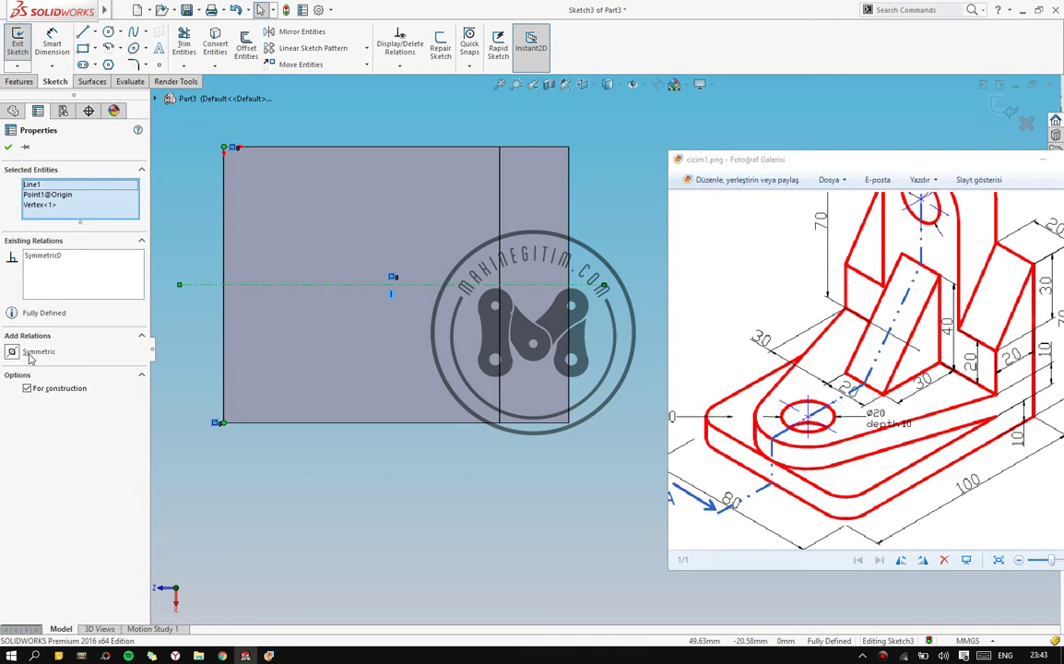
pyautogui.click(58, 259)
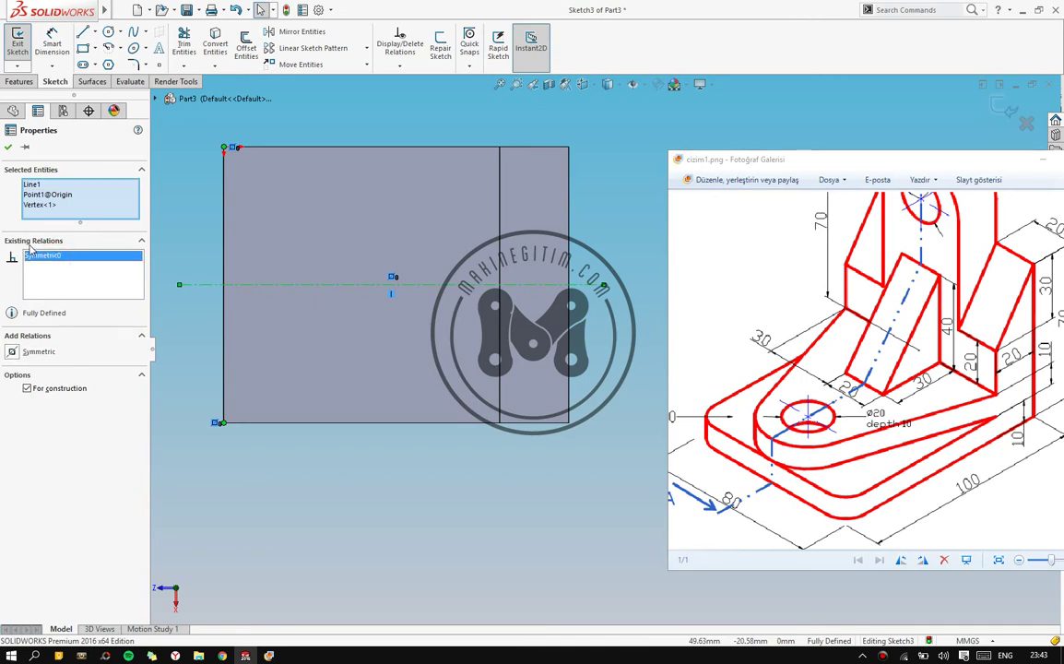
pyautogui.click(9, 146)
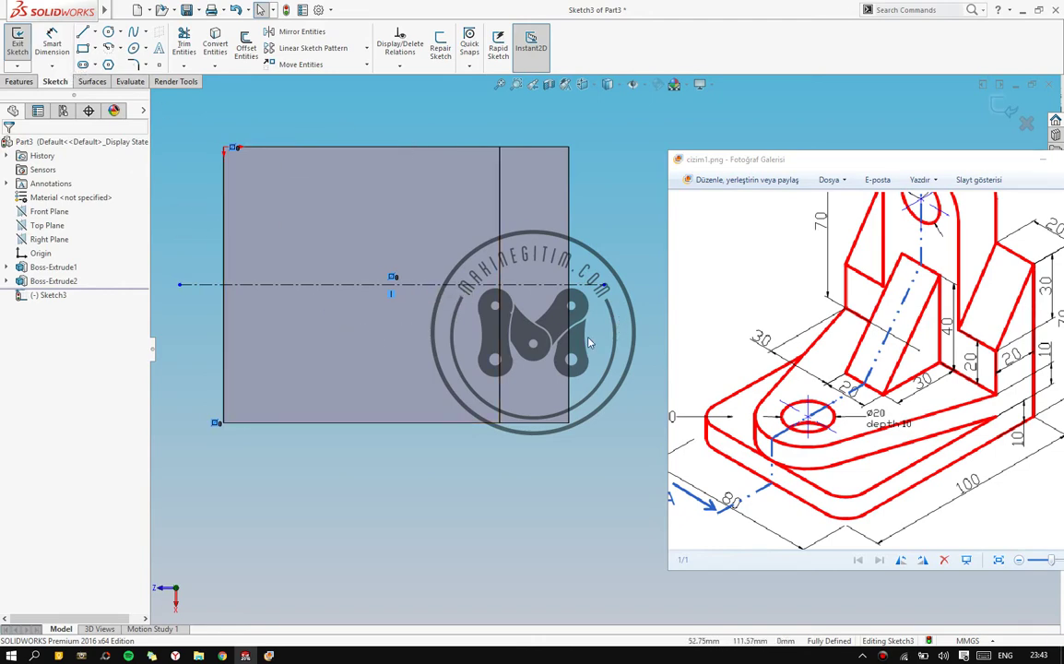
# Draw a 7.87 mm radius circle centred on the centerline near the plate's left end
pyautogui.click(108, 33)
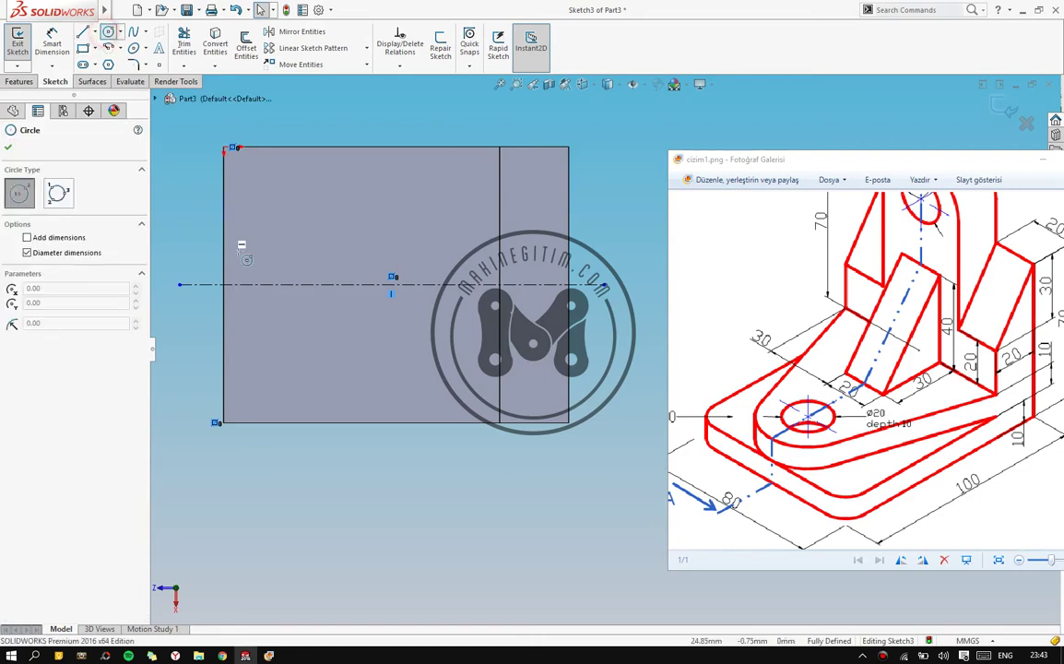
pyautogui.click(263, 285)
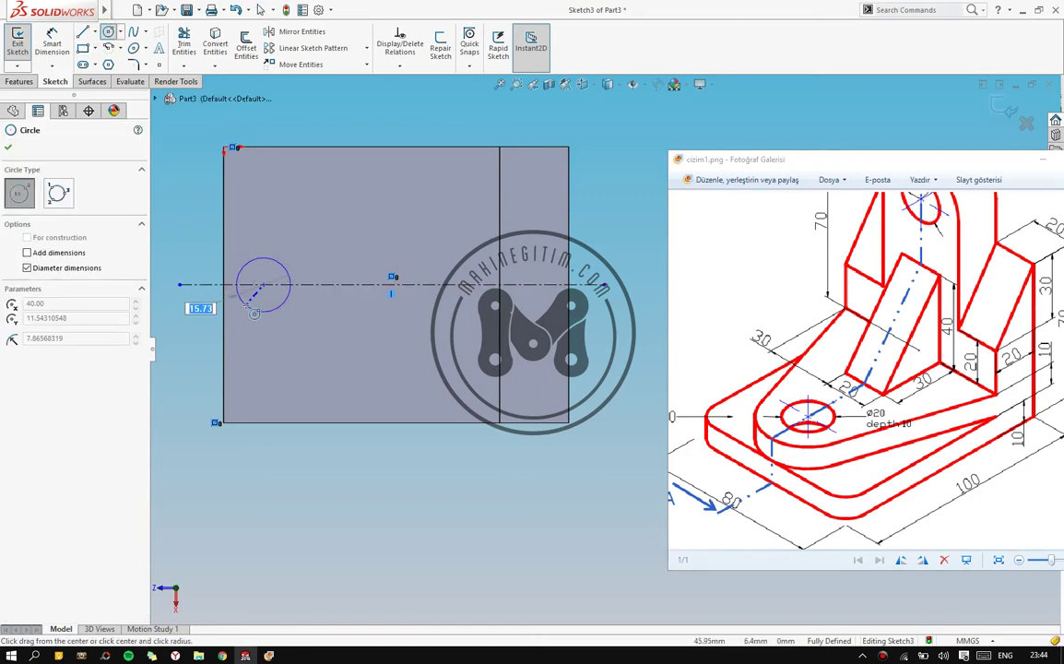
pyautogui.click(245, 302)
pyautogui.moveTo(707, 431); pyautogui.dragTo(745, 426)
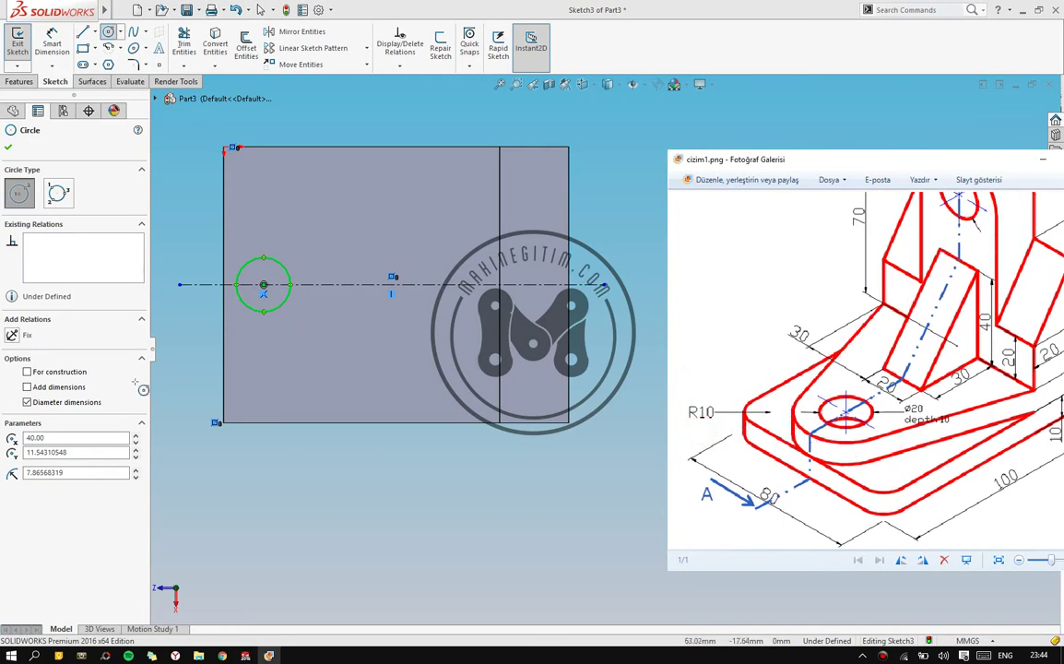
pyautogui.click(8, 146)
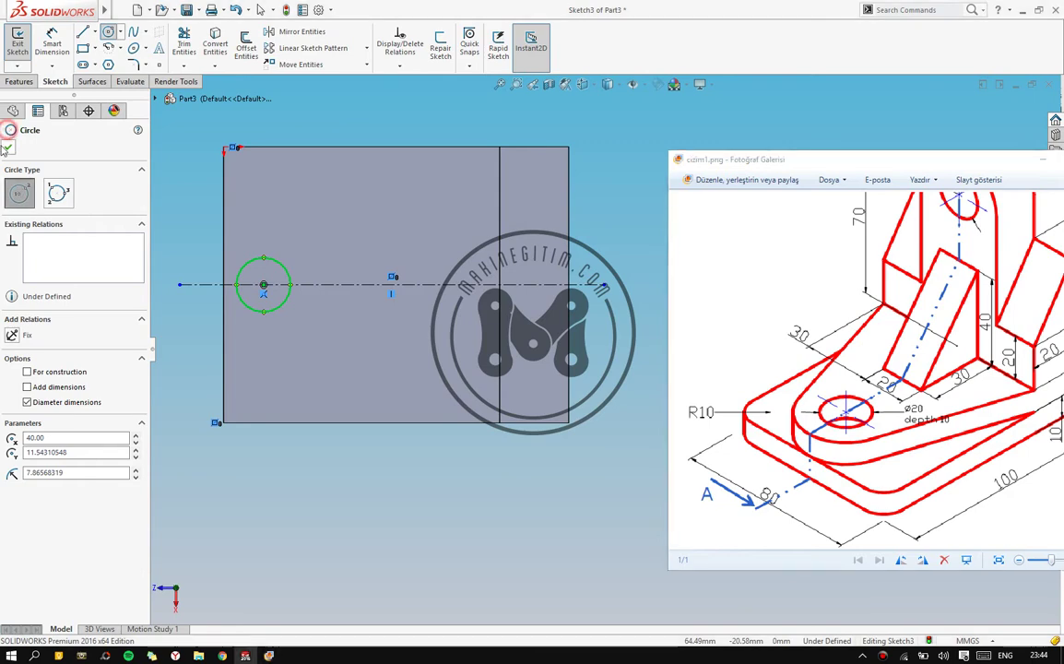
pyautogui.click(56, 41)
pyautogui.click(277, 308)
# Dimension the circle at 20 mm diameter and display it as a radius
pyautogui.click(300, 387)
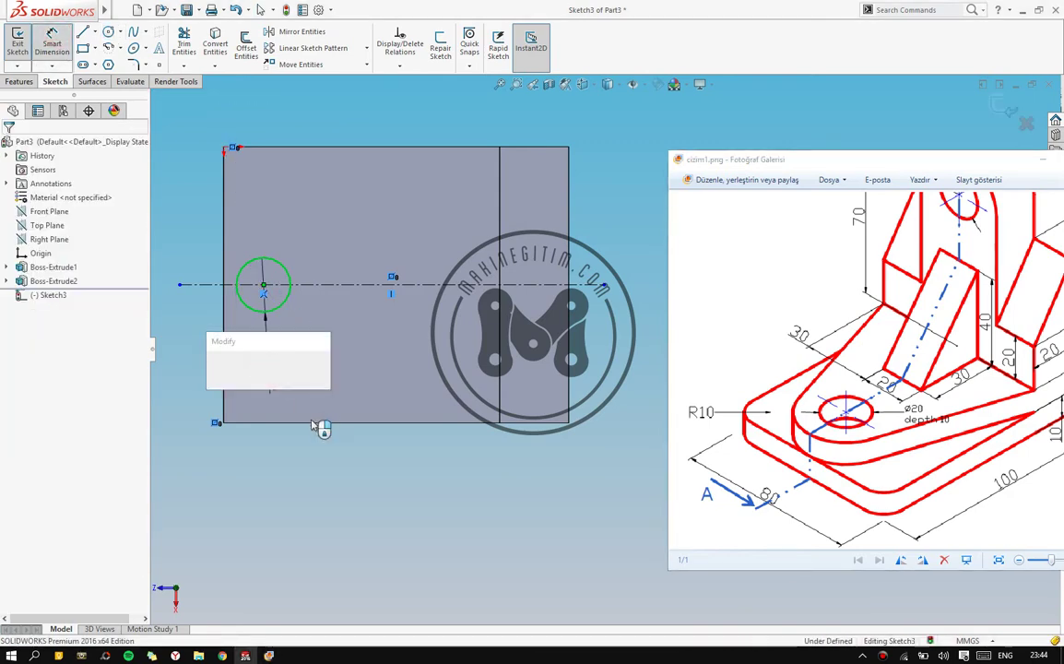
pyautogui.write('20')
pyautogui.press('Return')
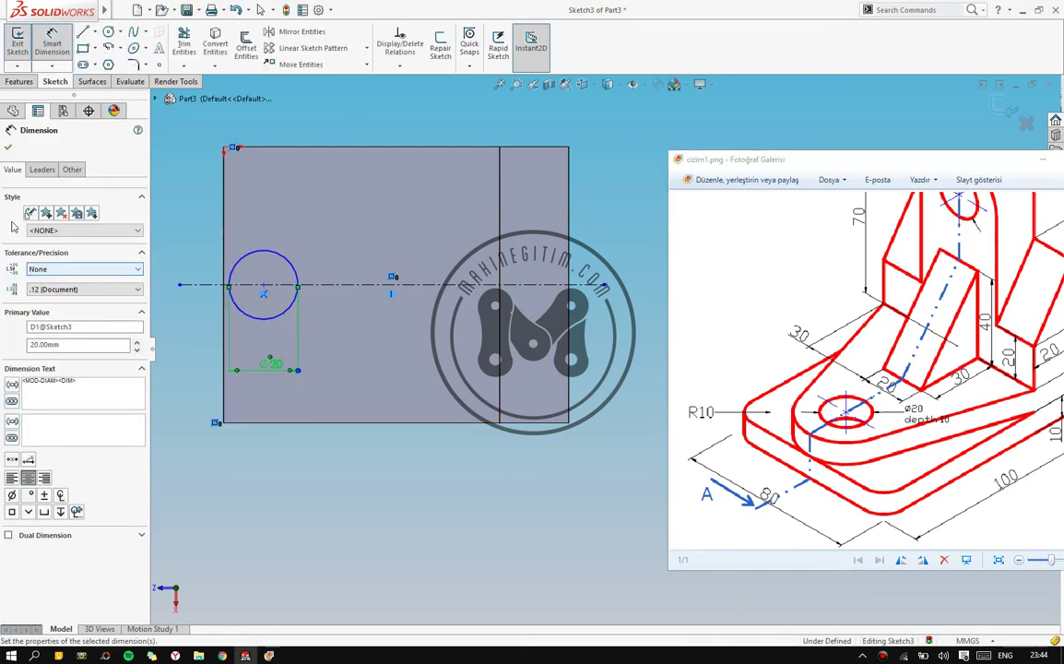
pyautogui.click(42, 169)
pyautogui.click(35, 253)
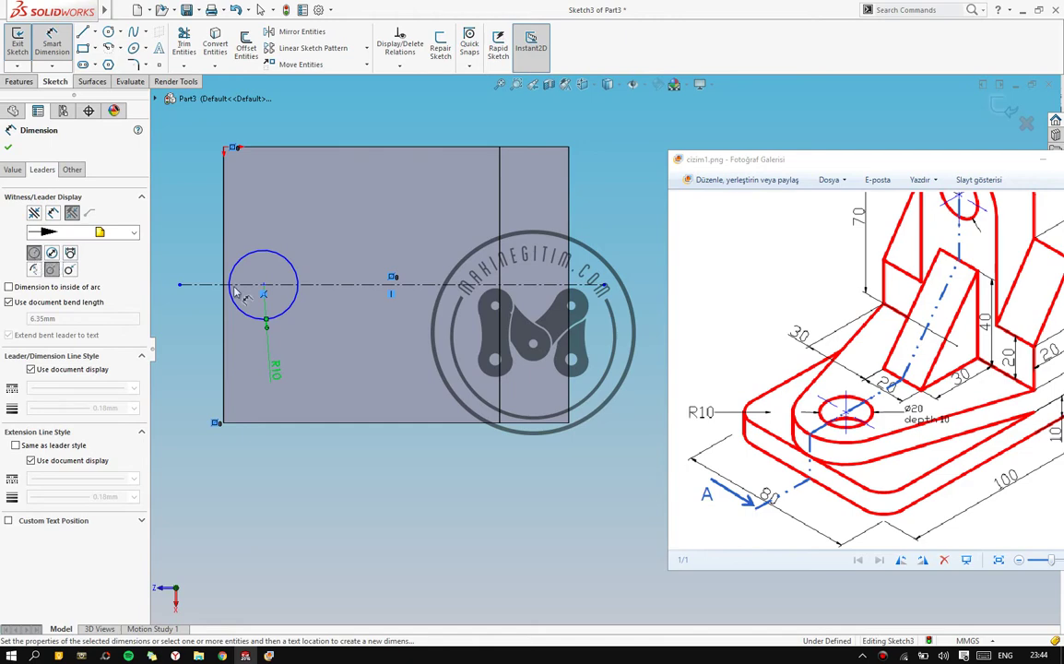
# Align the R10 text along its leader and place it at the circle's lower left
pyautogui.click(10, 521)
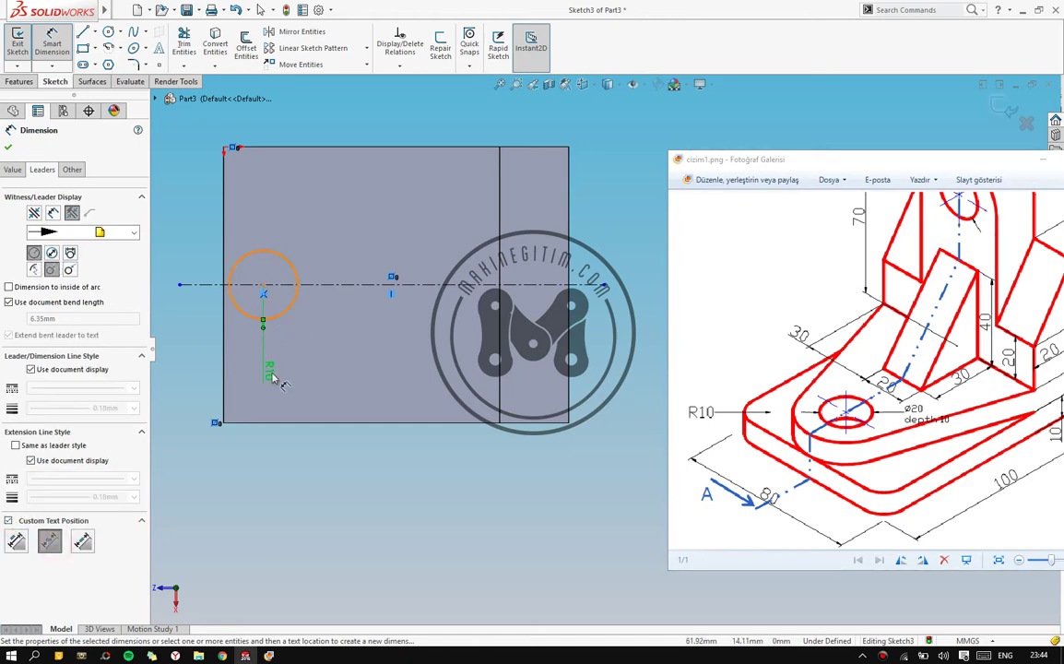
pyautogui.moveTo(273, 370); pyautogui.dragTo(312, 256)
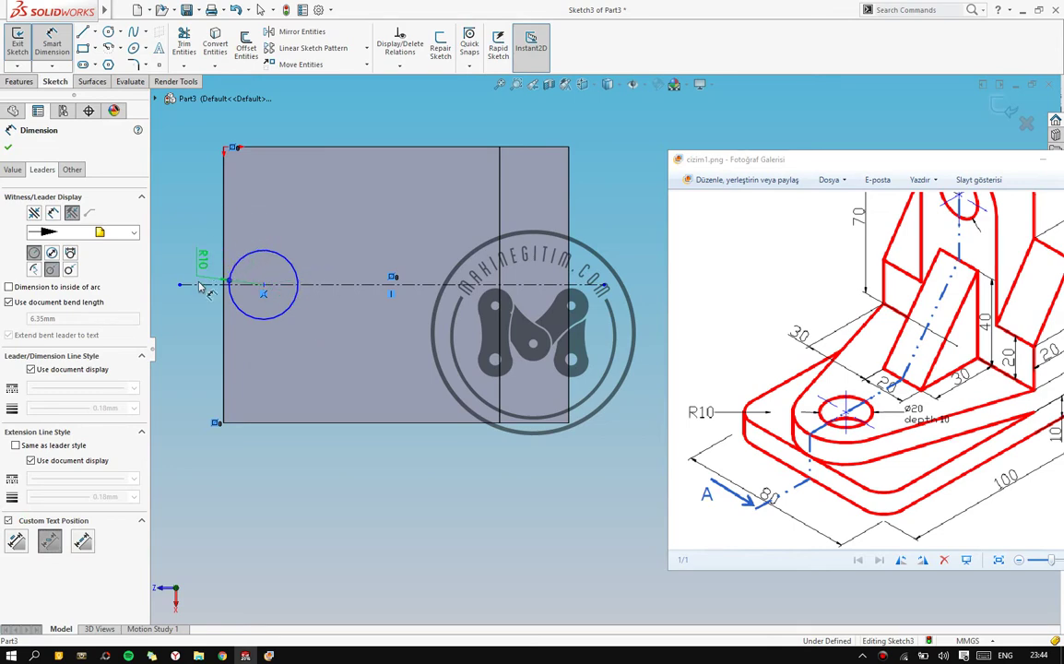
pyautogui.click(17, 541)
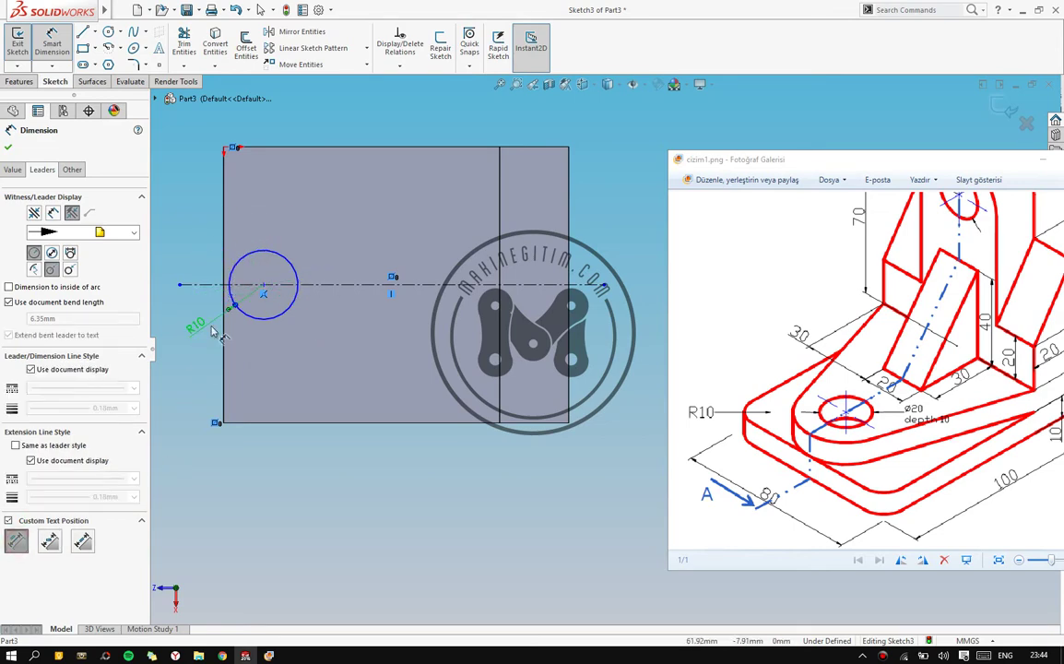
pyautogui.click(83, 544)
pyautogui.click(17, 541)
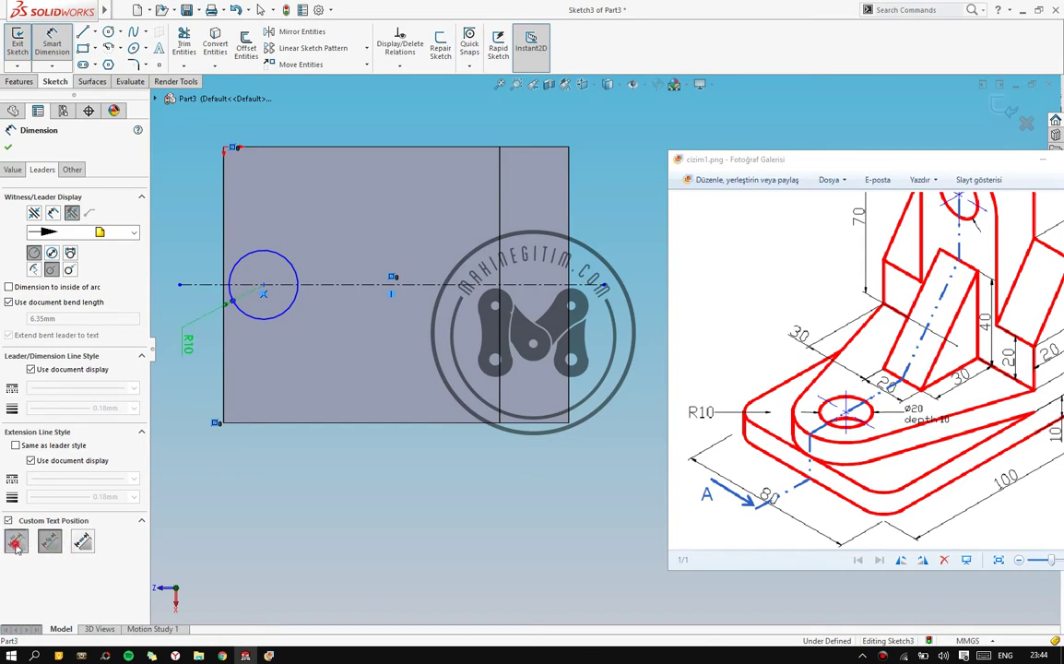
pyautogui.keyDown('ctrl'); pyautogui.moveTo(196, 346); pyautogui.dragTo(239, 387, button='middle'); pyautogui.keyUp('ctrl')
pyautogui.click(240, 387)
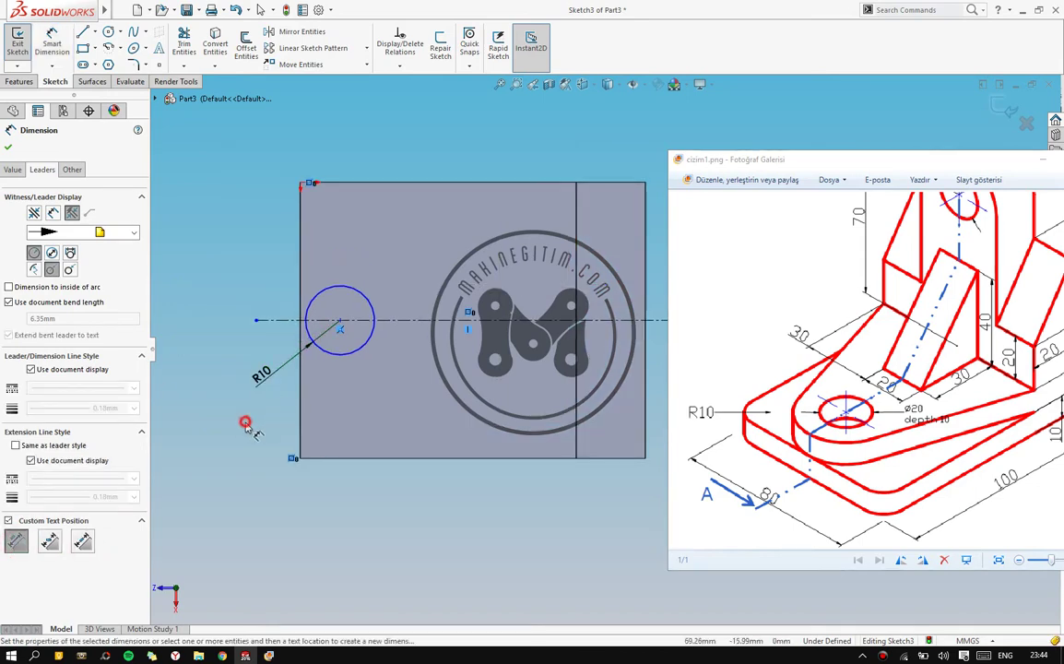
pyautogui.press('Escape')
pyautogui.press('Return')
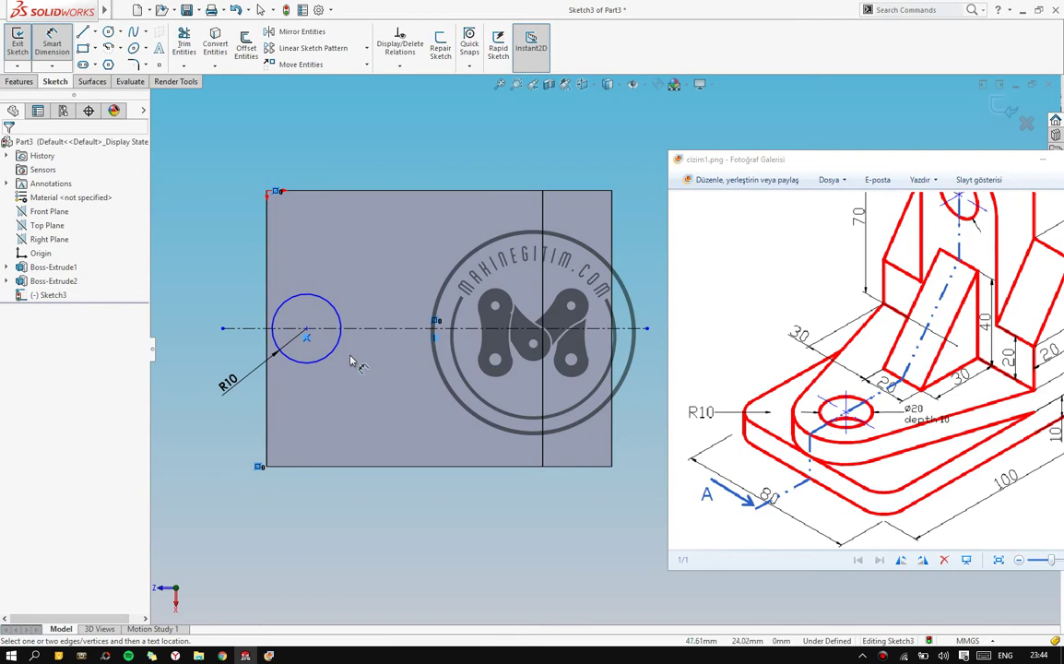
# Make the R10 circle tangent to the plate's left vertical edge
pyautogui.press('f')
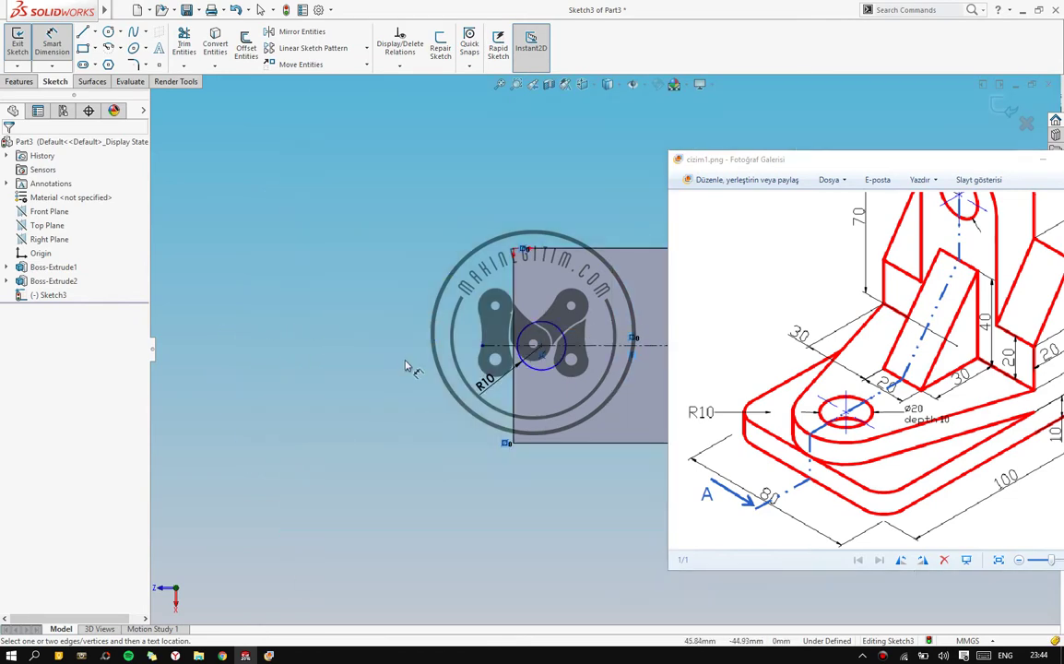
pyautogui.scroll(-2, 410, 361)
pyautogui.scroll(-3, 424, 363)
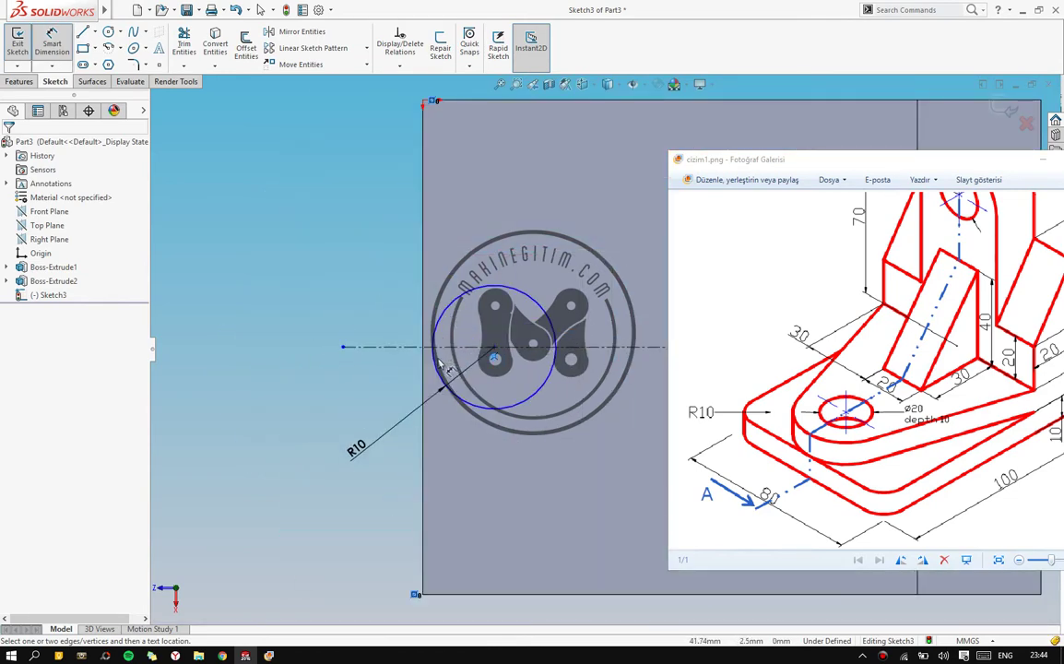
pyautogui.click(439, 360)
pyautogui.press('Escape')
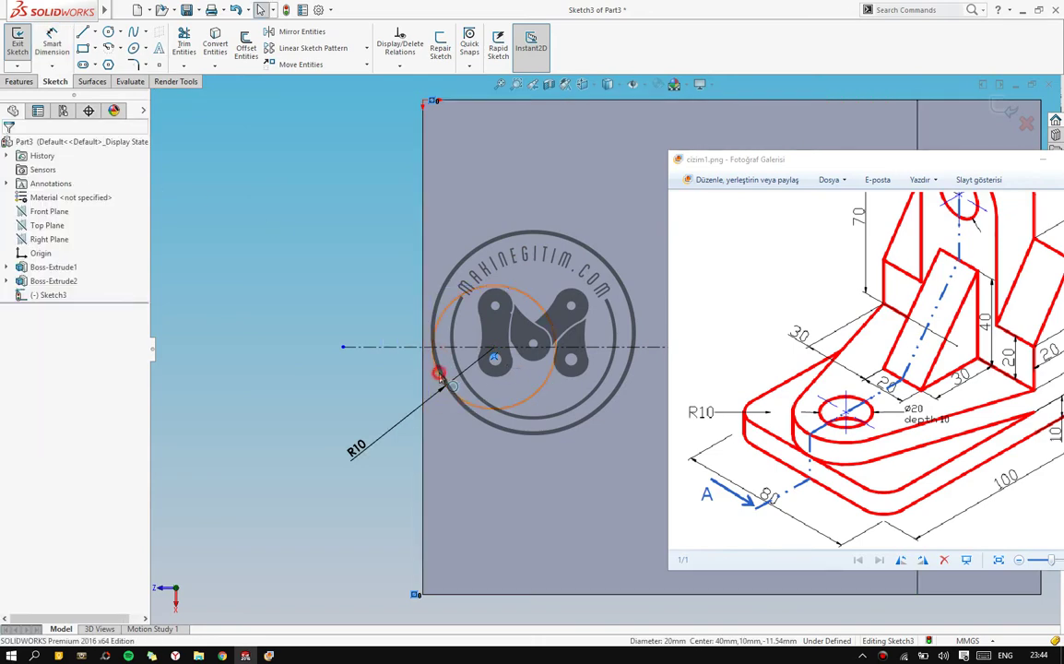
pyautogui.click(440, 373)
pyautogui.keyDown('ctrl'); pyautogui.click(423, 368); pyautogui.keyUp('ctrl')
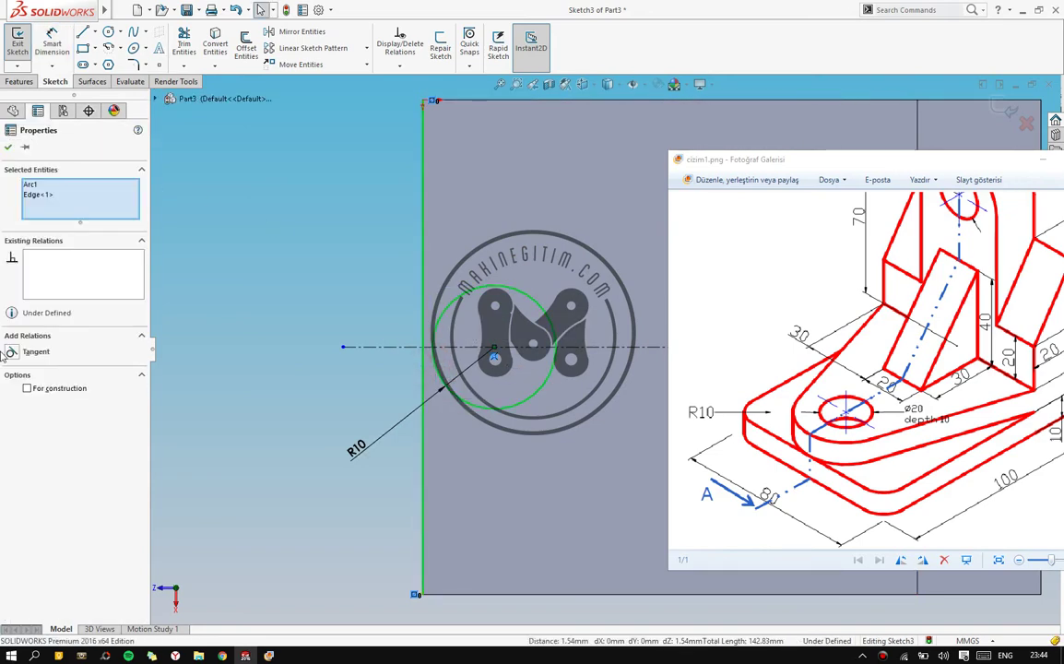
pyautogui.click(11, 351)
pyautogui.click(8, 148)
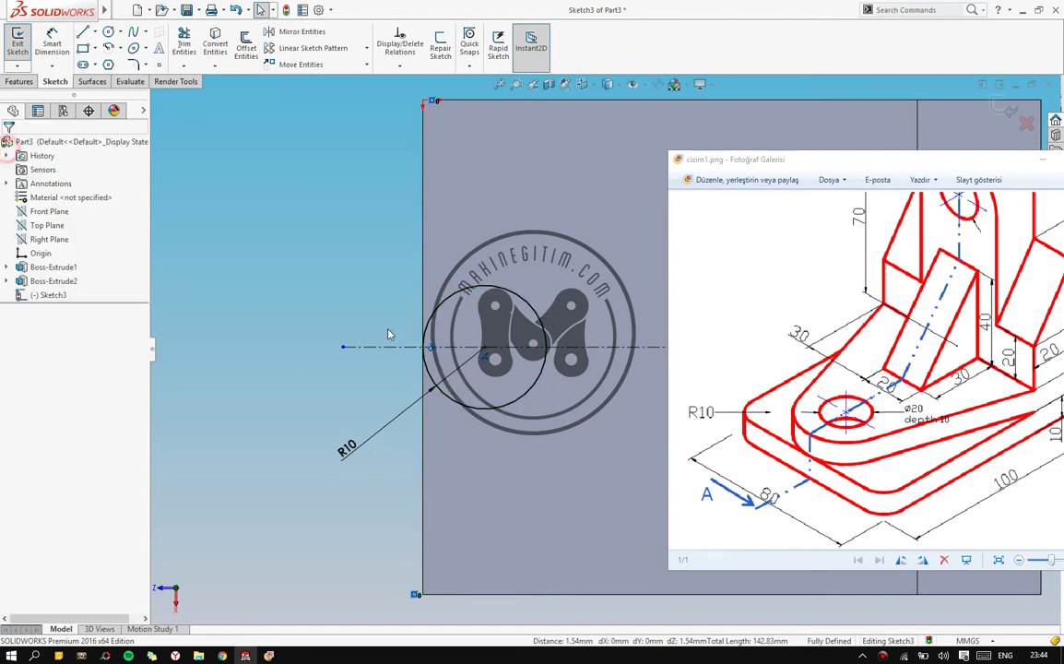
# Recentre and fit the sketch in the view, then start the Line tool
pyautogui.keyDown('ctrl'); pyautogui.moveTo(505, 430); pyautogui.dragTo(350, 412, button='middle'); pyautogui.keyUp('ctrl')
pyautogui.press('f')
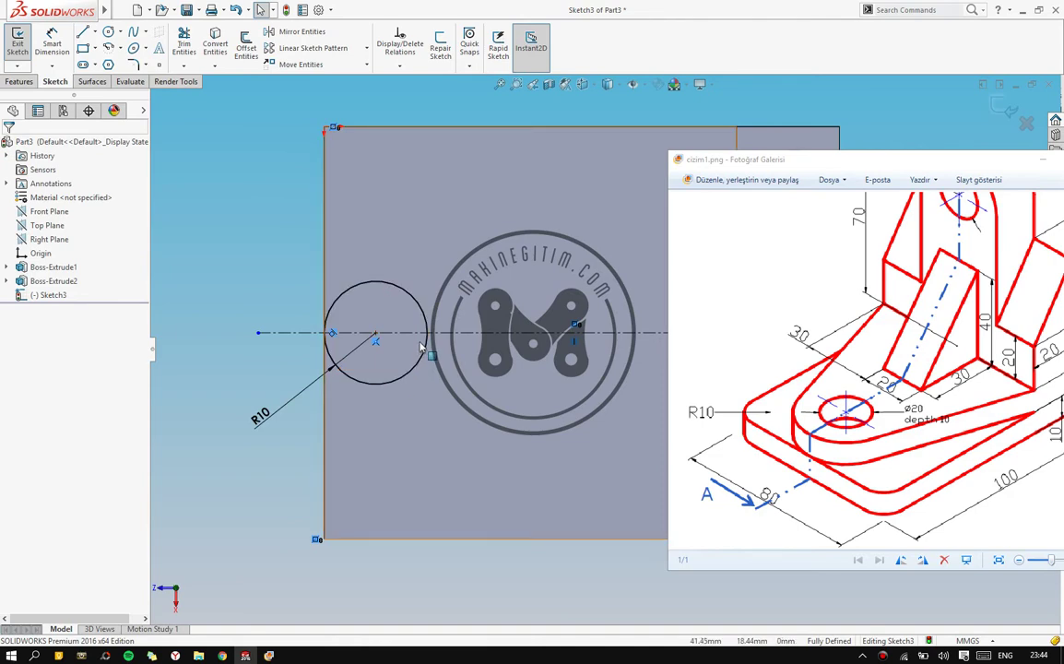
pyautogui.keyDown('ctrl'); pyautogui.moveTo(439, 353); pyautogui.dragTo(369, 362, button='middle'); pyautogui.keyUp('ctrl')
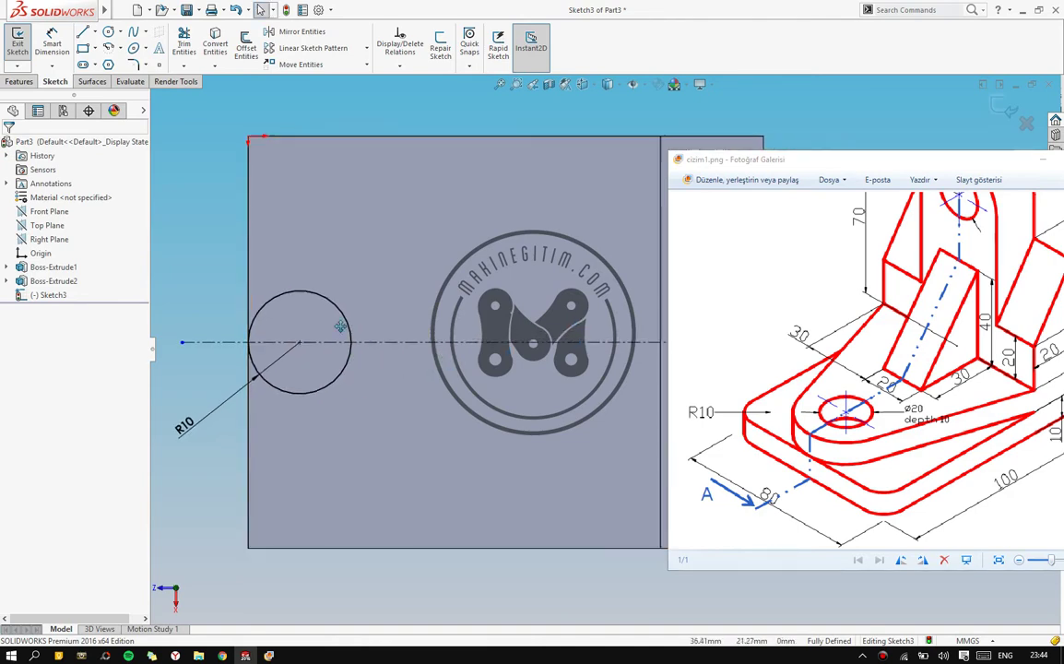
pyautogui.keyDown('ctrl'); pyautogui.moveTo(444, 349); pyautogui.dragTo(379, 358, button='middle'); pyautogui.keyUp('ctrl')
pyautogui.scroll(3, 380, 358)
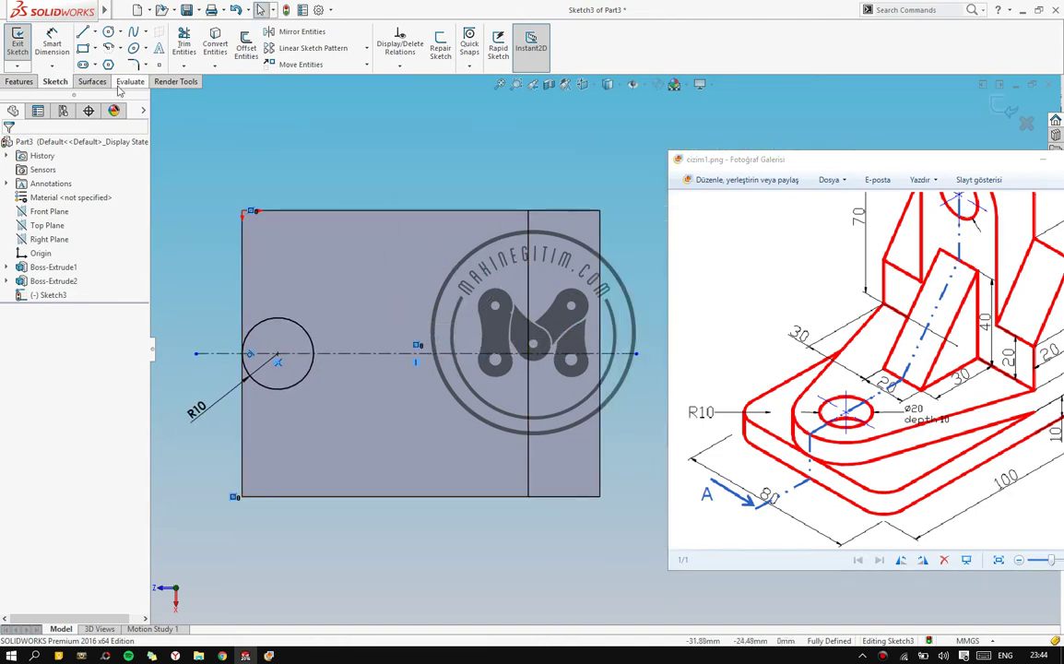
pyautogui.click(81, 32)
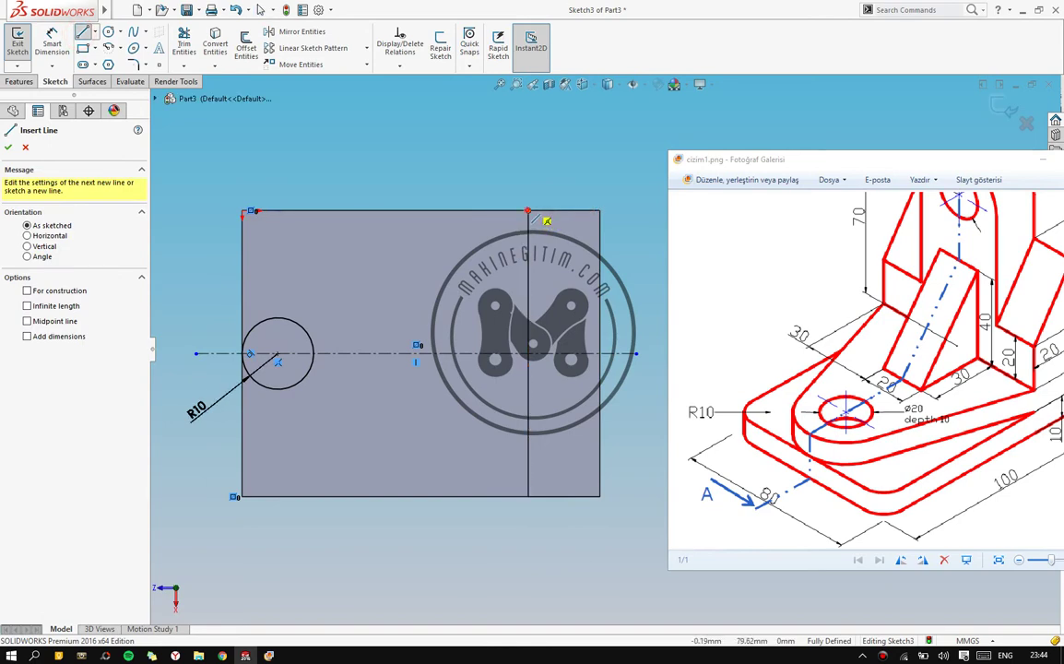
# Draw a vertical line down the edge and a slanted line ending on the R10 circle
pyautogui.click(528, 211)
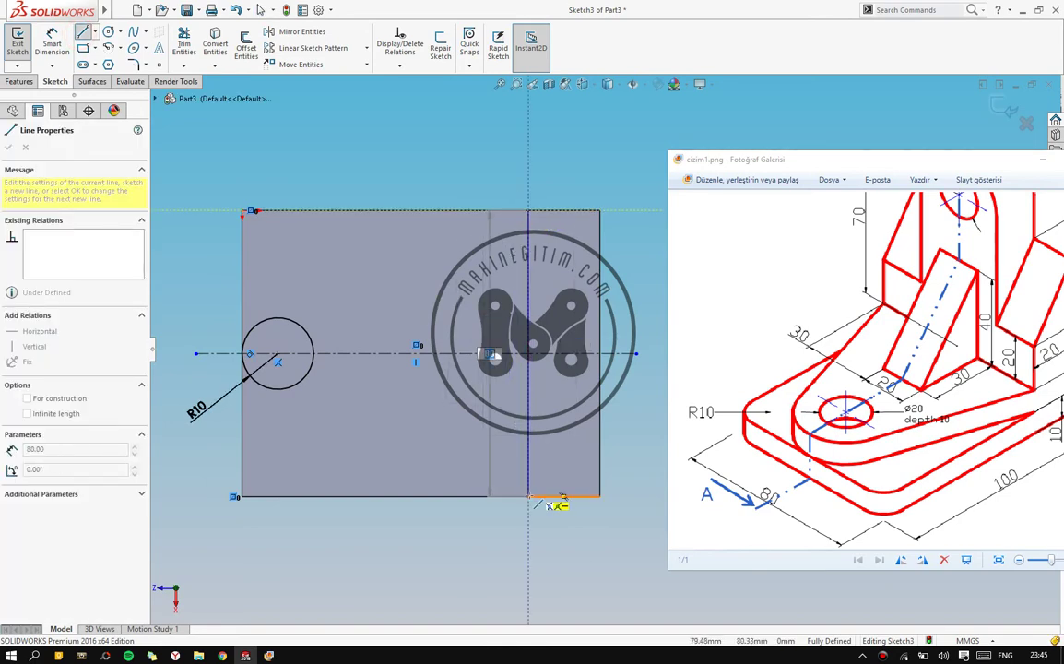
pyautogui.click(529, 498)
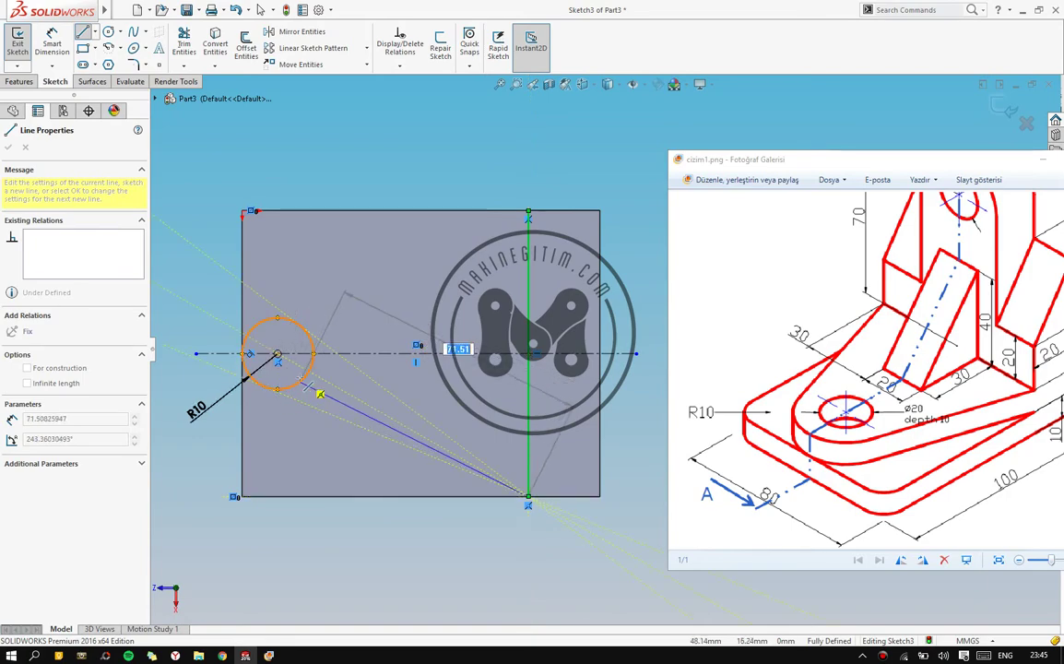
pyautogui.scroll(-2, 369, 387)
pyautogui.scroll(3, 468, 373)
pyautogui.scroll(-1, 433, 376)
pyautogui.scroll(-1, 433, 376)
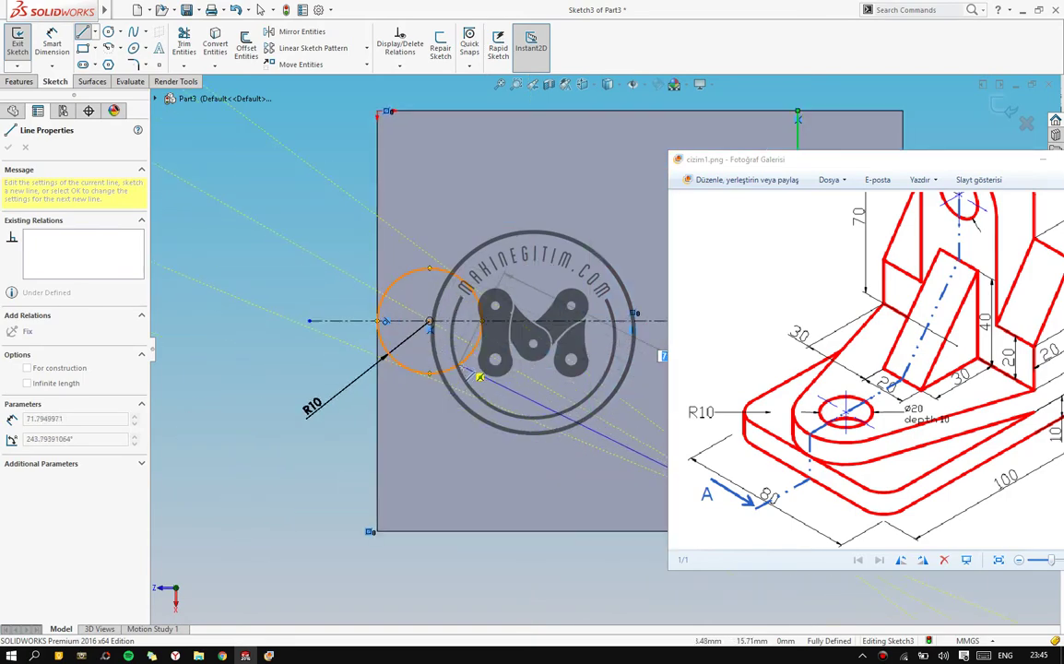
pyautogui.scroll(-2, 433, 375)
pyautogui.click(482, 378)
pyautogui.scroll(-1, 482, 378)
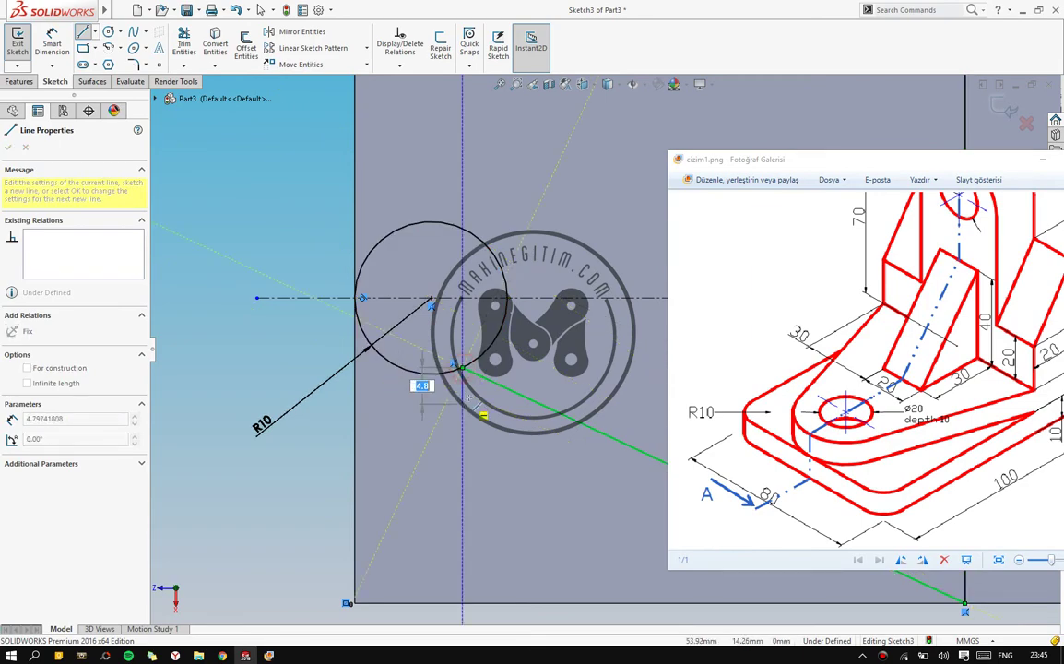
pyautogui.press('Escape')
pyautogui.scroll(2, 348, 322)
pyautogui.scroll(3, 348, 321)
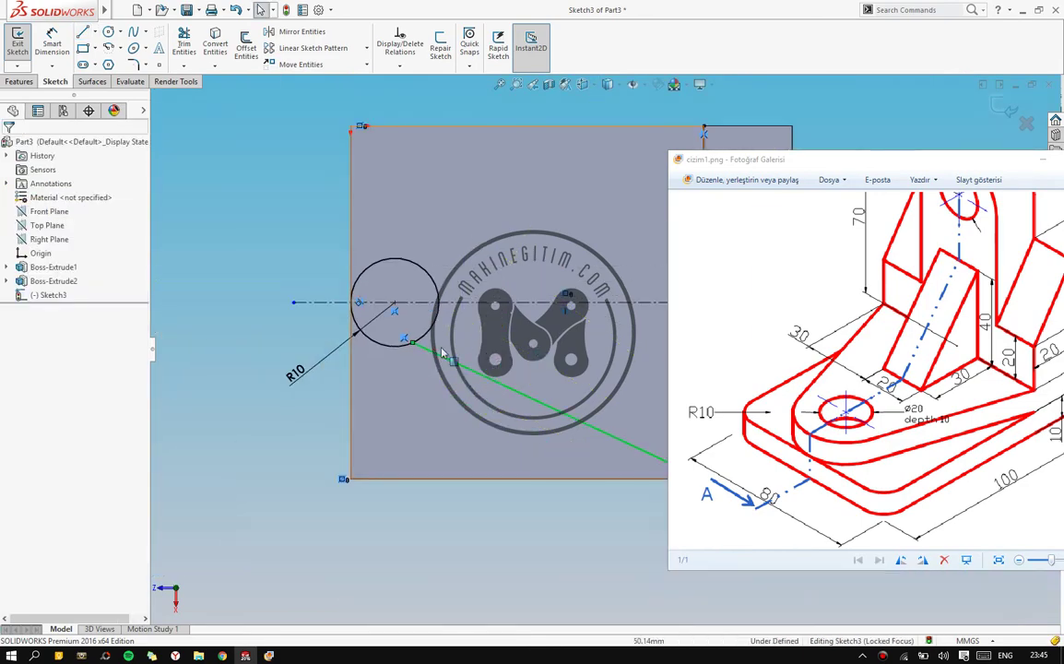
pyautogui.scroll(-1, 359, 337)
# Make the slanted line tangent to the R10 circle and select it for mirroring
pyautogui.click(270, 406)
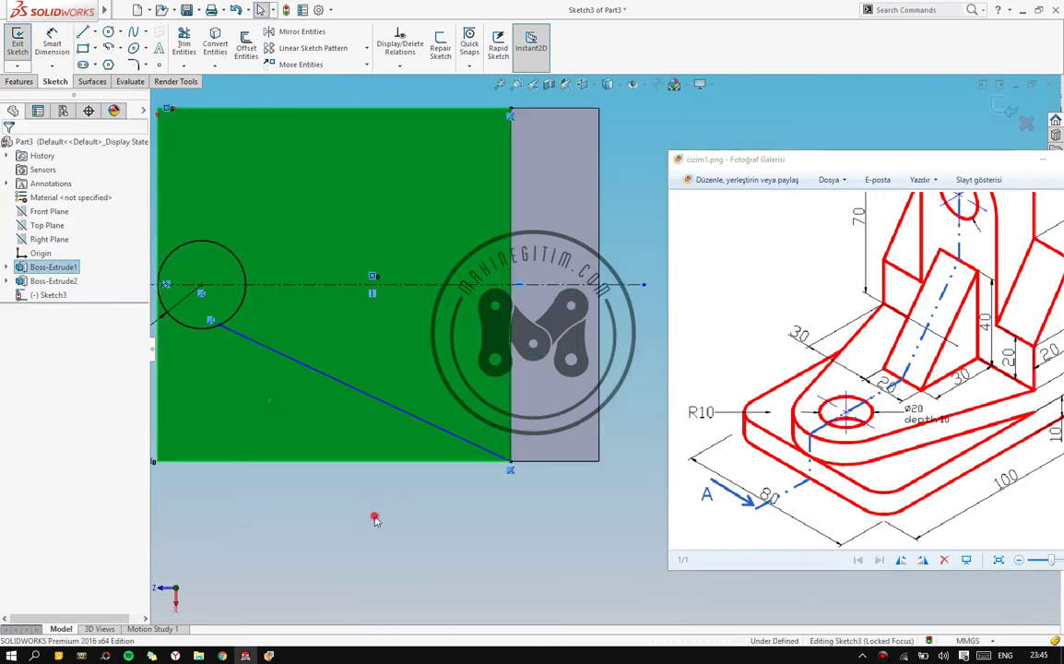
pyautogui.click(403, 411)
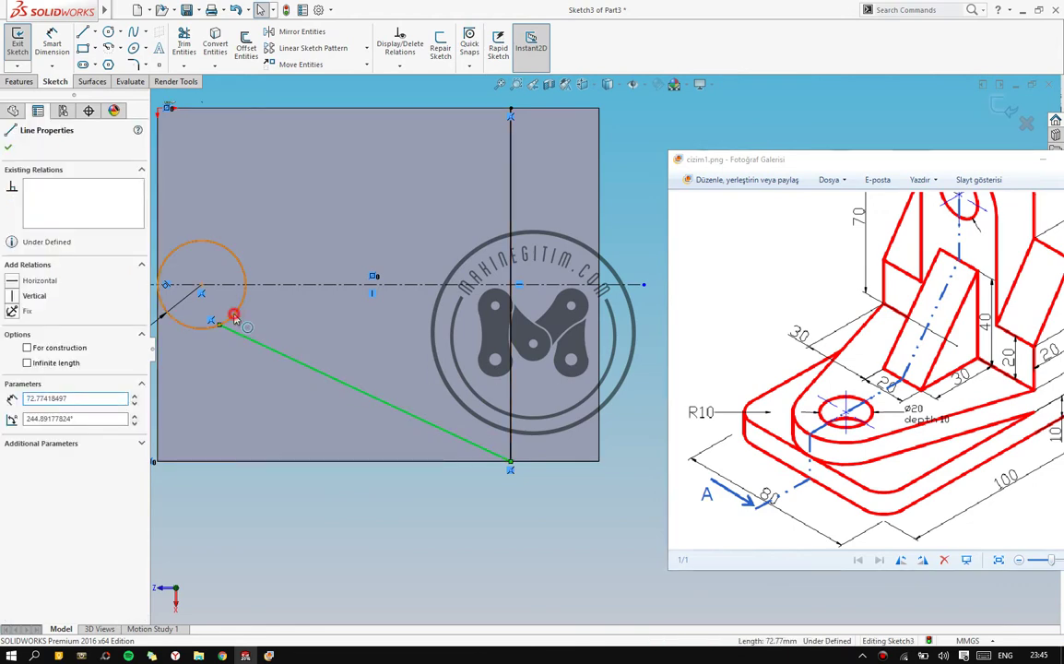
pyautogui.keyDown('ctrl'); pyautogui.click(233, 311); pyautogui.keyUp('ctrl')
pyautogui.click(12, 352)
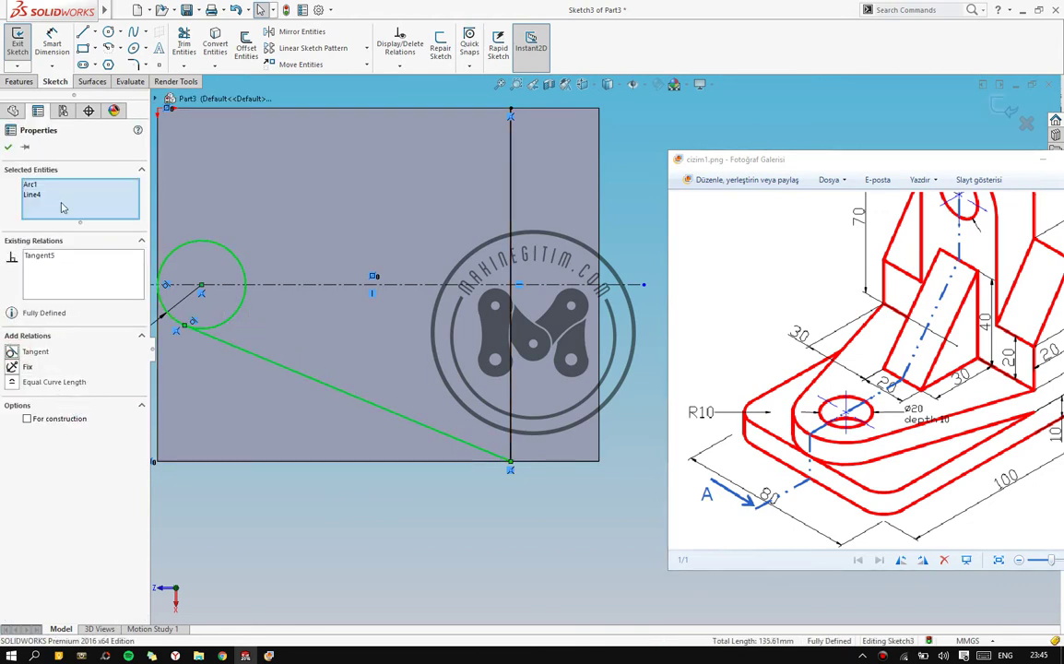
pyautogui.click(378, 577)
pyautogui.keyDown('ctrl'); pyautogui.moveTo(238, 290); pyautogui.dragTo(266, 320, button='middle'); pyautogui.keyUp('ctrl')
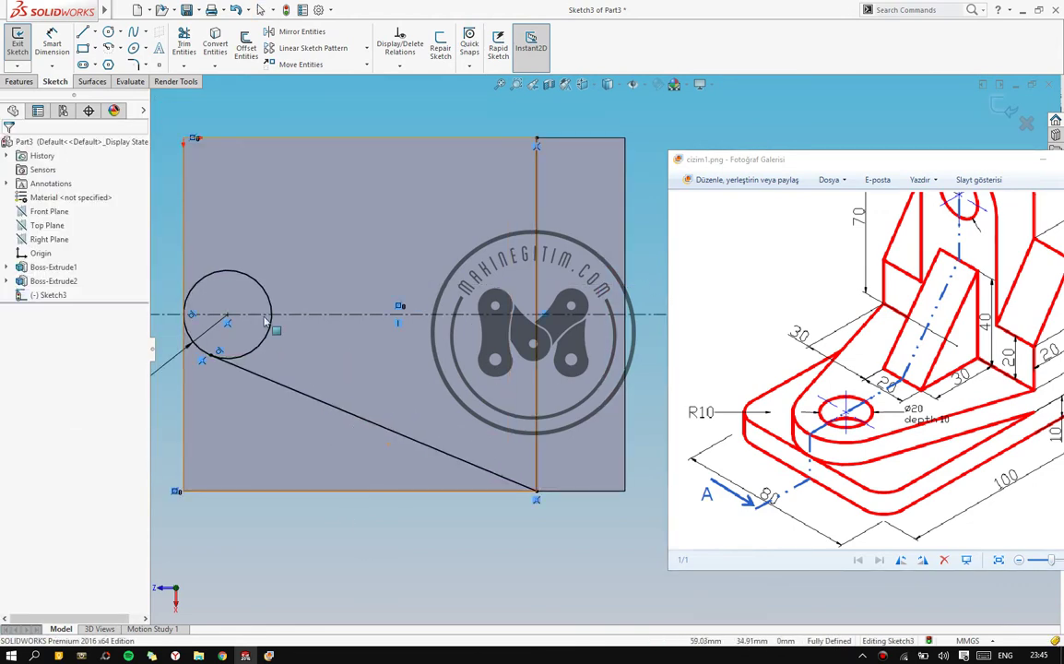
pyautogui.click(411, 440)
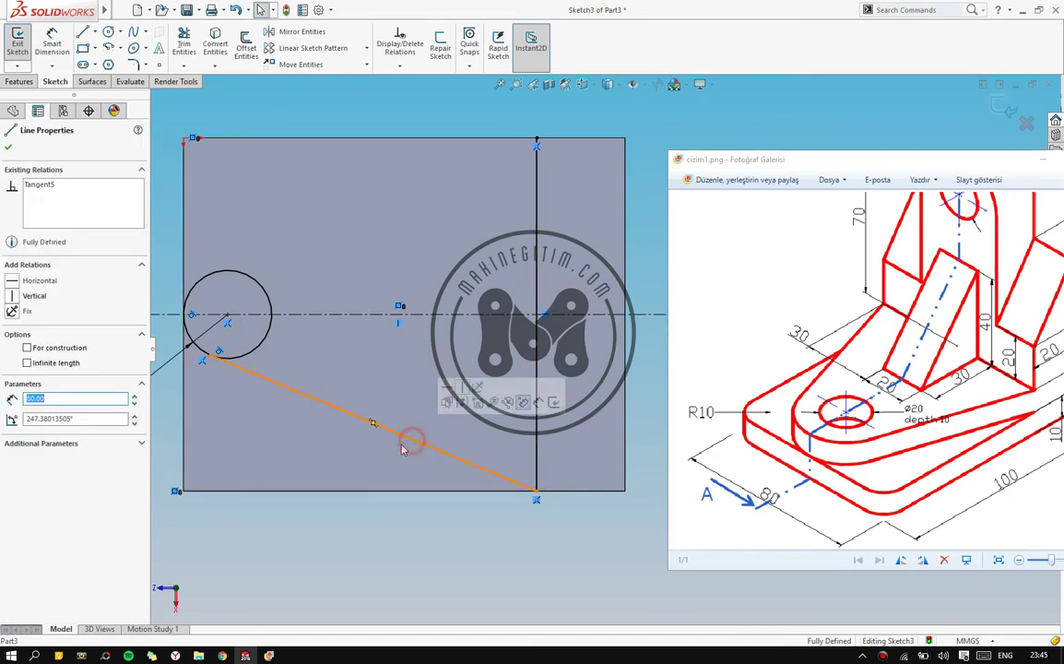
# Mirror the slanted tangent line about the horizontal centreline Line1, then reorient the view
pyautogui.click(284, 31)
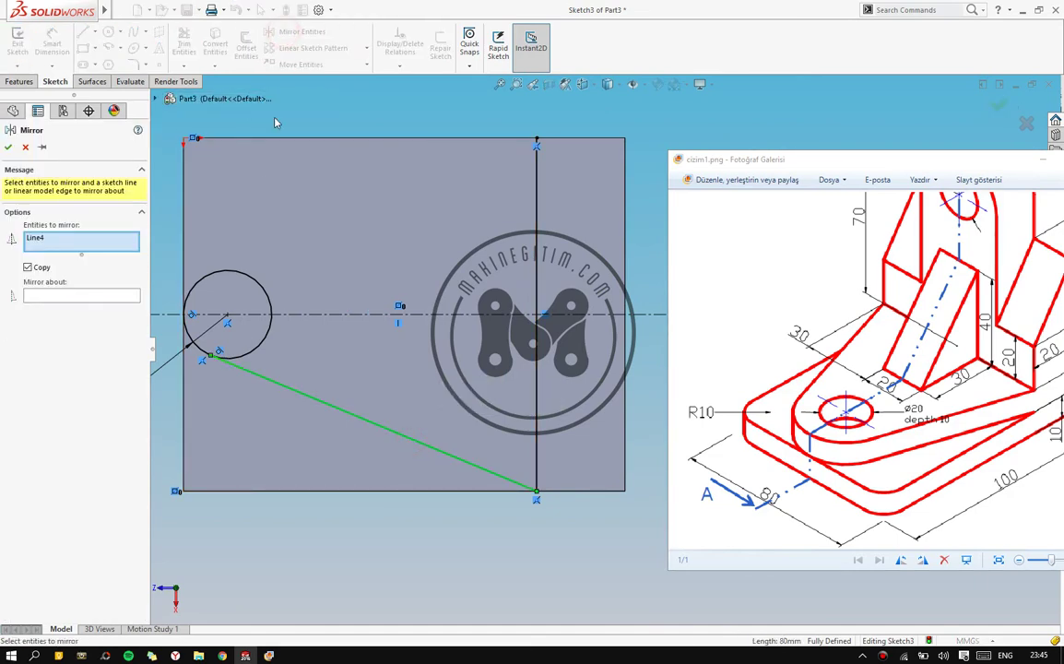
pyautogui.click(106, 294)
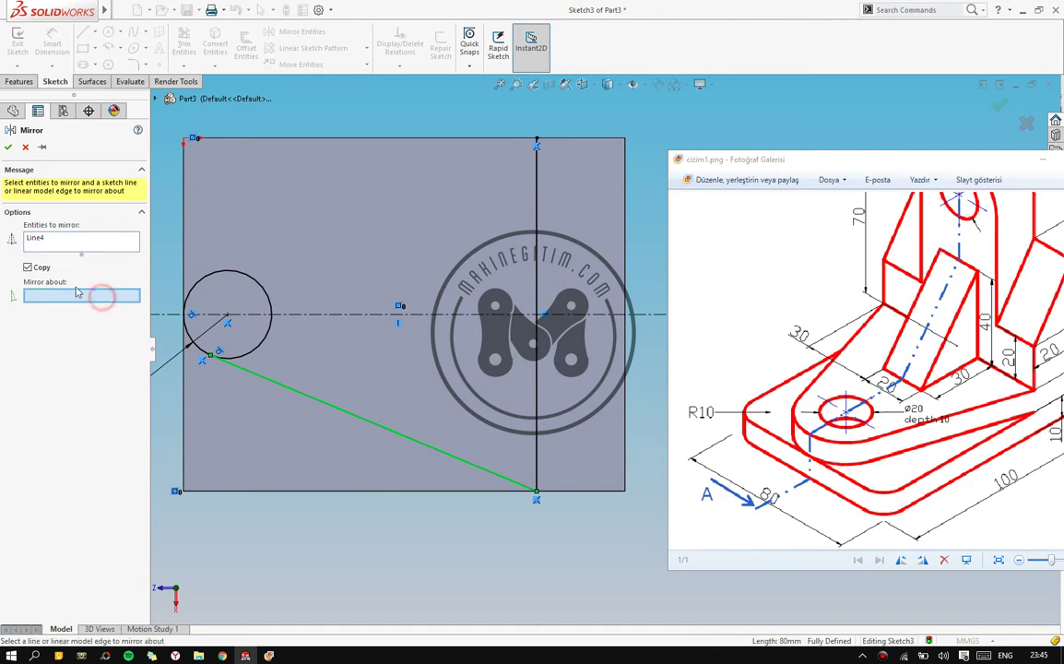
pyautogui.click(430, 316)
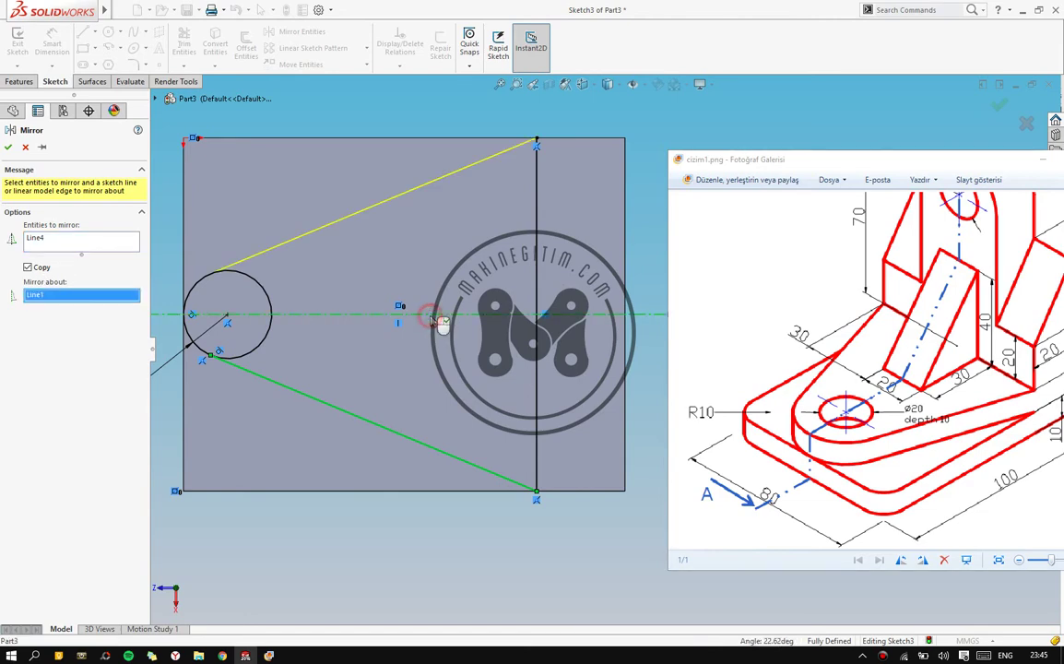
pyautogui.click(8, 148)
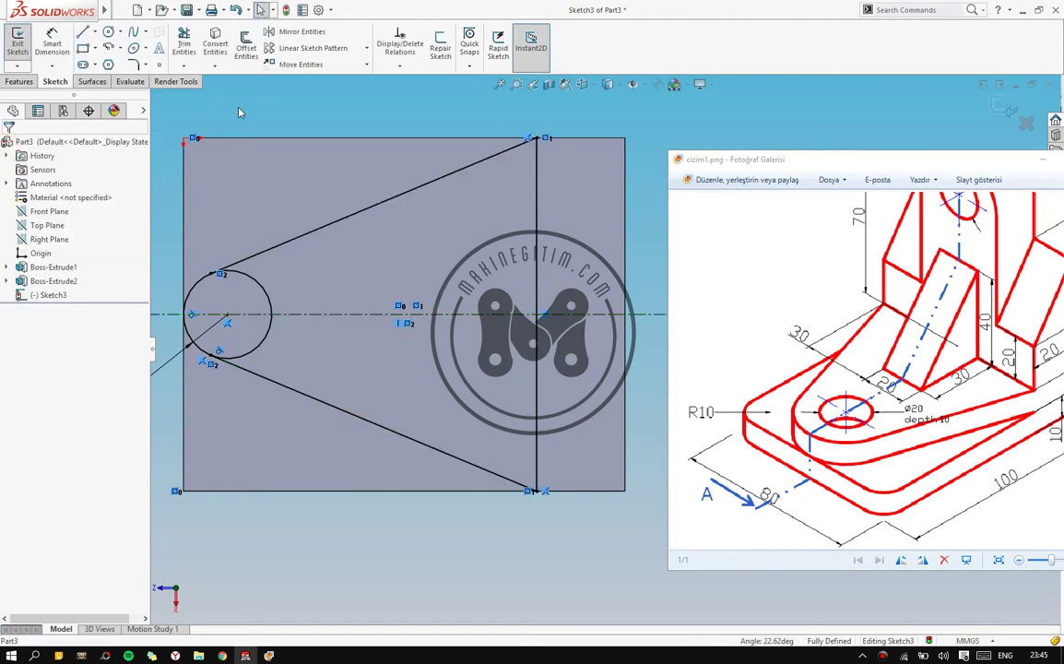
pyautogui.hotkey('ctrl', '8')
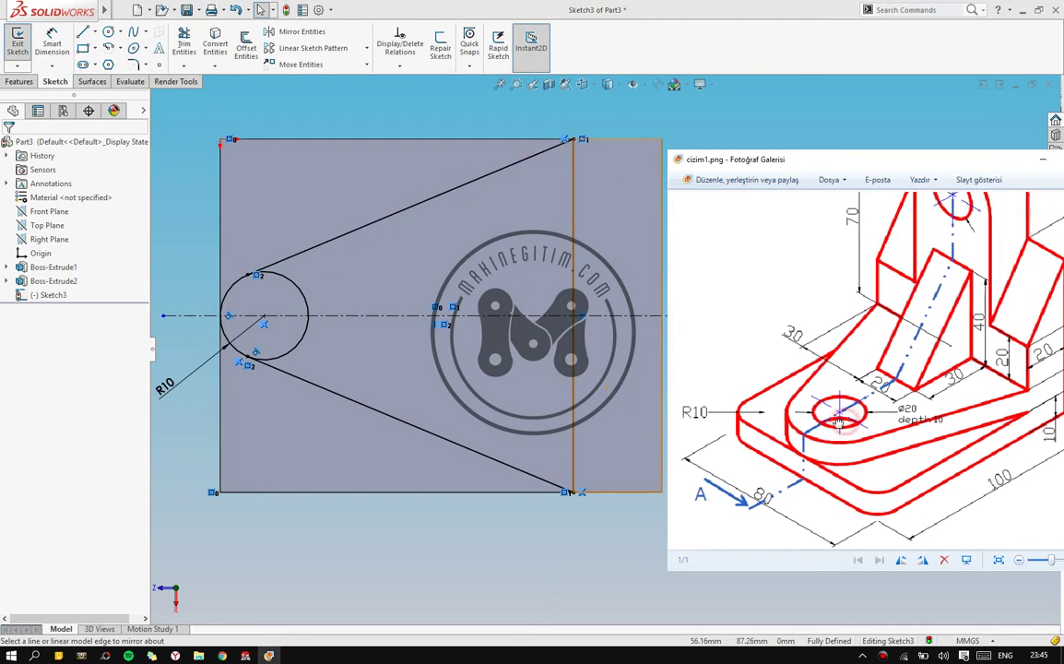
pyautogui.moveTo(846, 417); pyautogui.dragTo(839, 417)
pyautogui.keyDown('ctrl'); pyautogui.moveTo(276, 311); pyautogui.dragTo(256, 309, button='middle'); pyautogui.keyUp('ctrl')
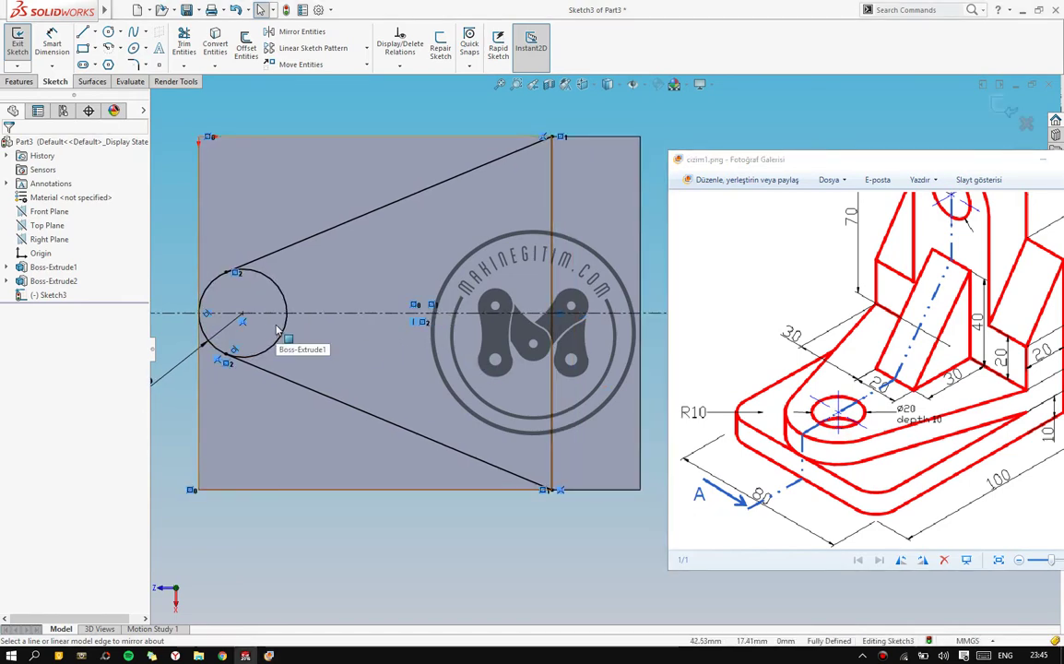
pyautogui.moveTo(493, 337)
pyautogui.mouseDown(button='middle')
pyautogui.moveTo(478, 188)
pyautogui.moveTo(436, 269)
pyautogui.mouseUp(button='middle')
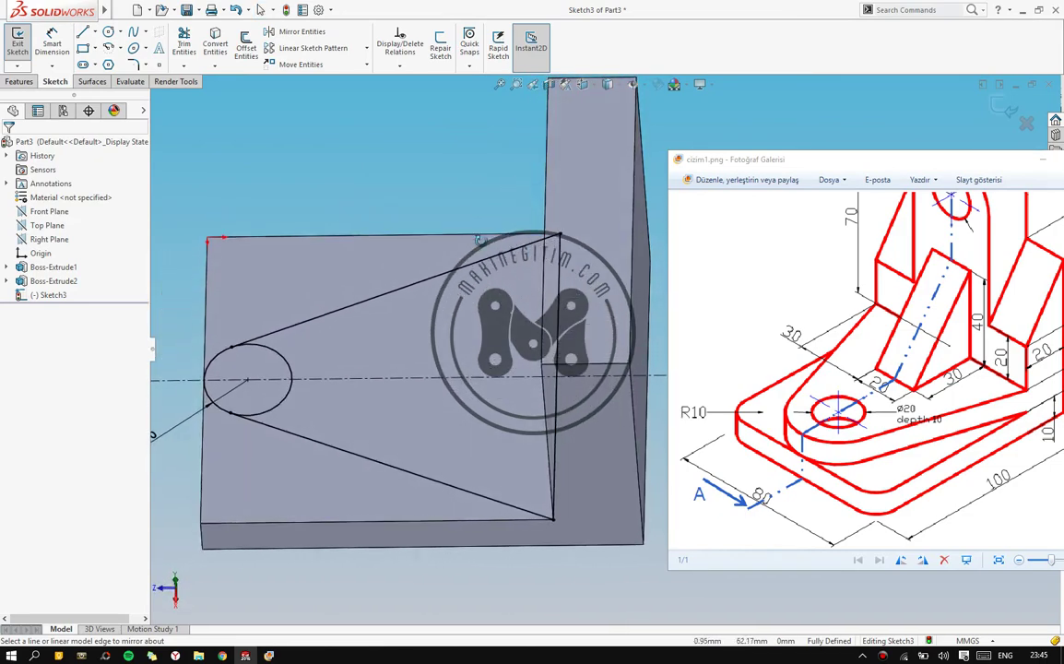
pyautogui.press('space')
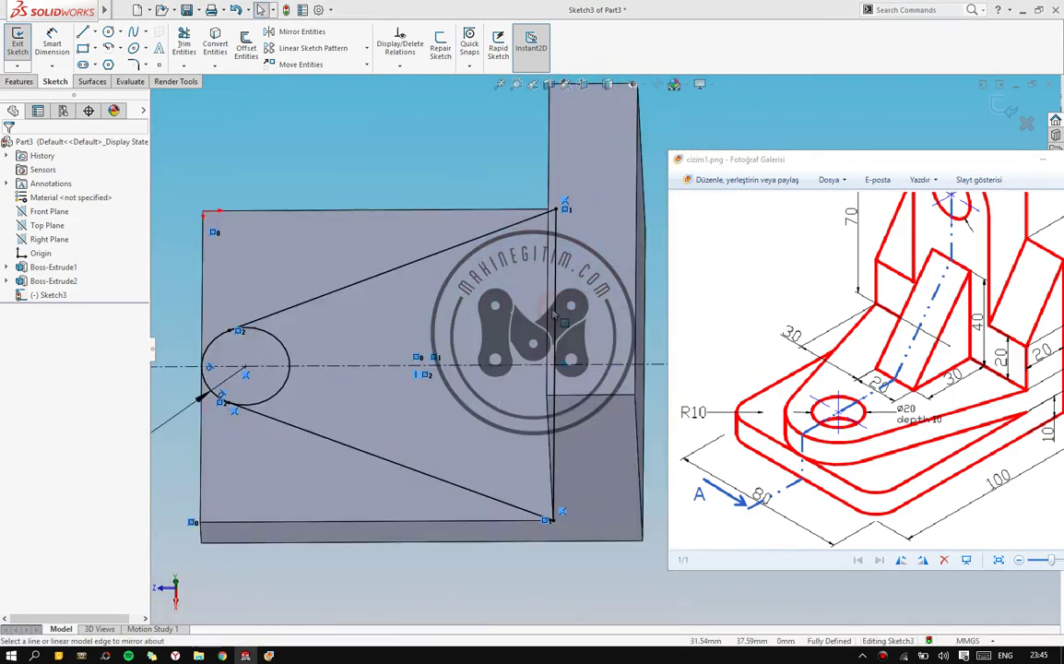
# Sketch a trial circle at the R10 arc centre, try an X position of 40, then remove it
pyautogui.click(108, 33)
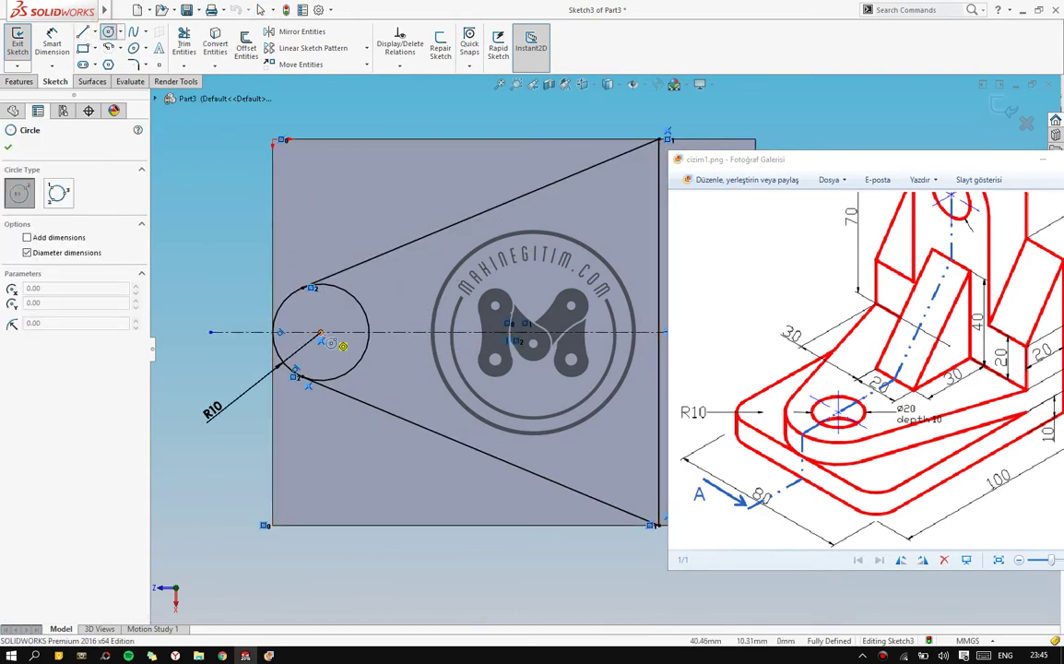
pyautogui.click(320, 332)
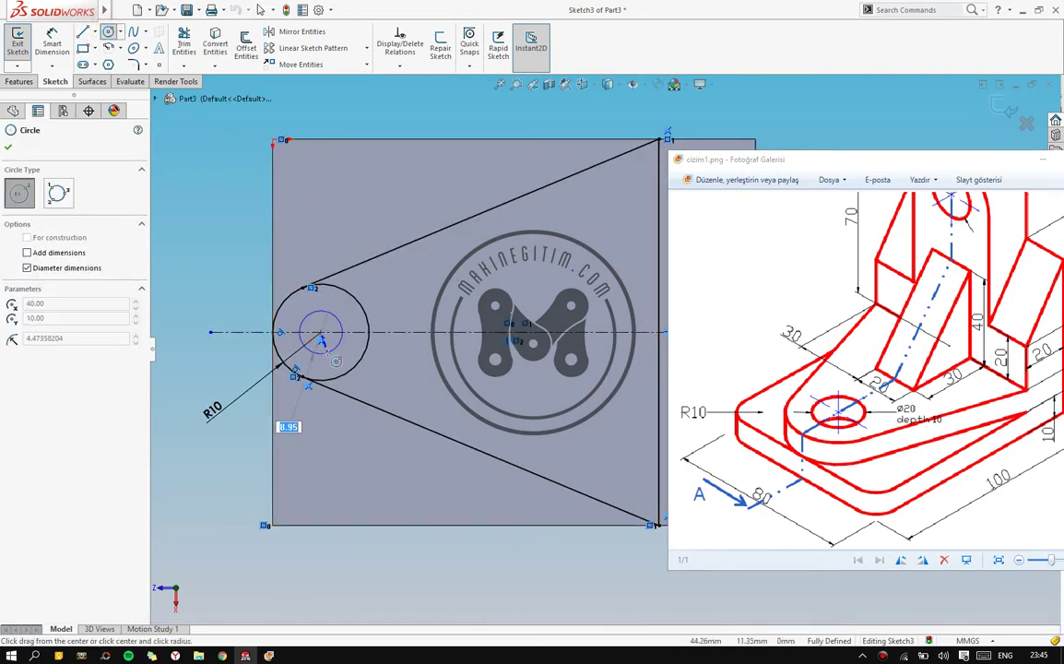
pyautogui.click(305, 347)
pyautogui.write('10')
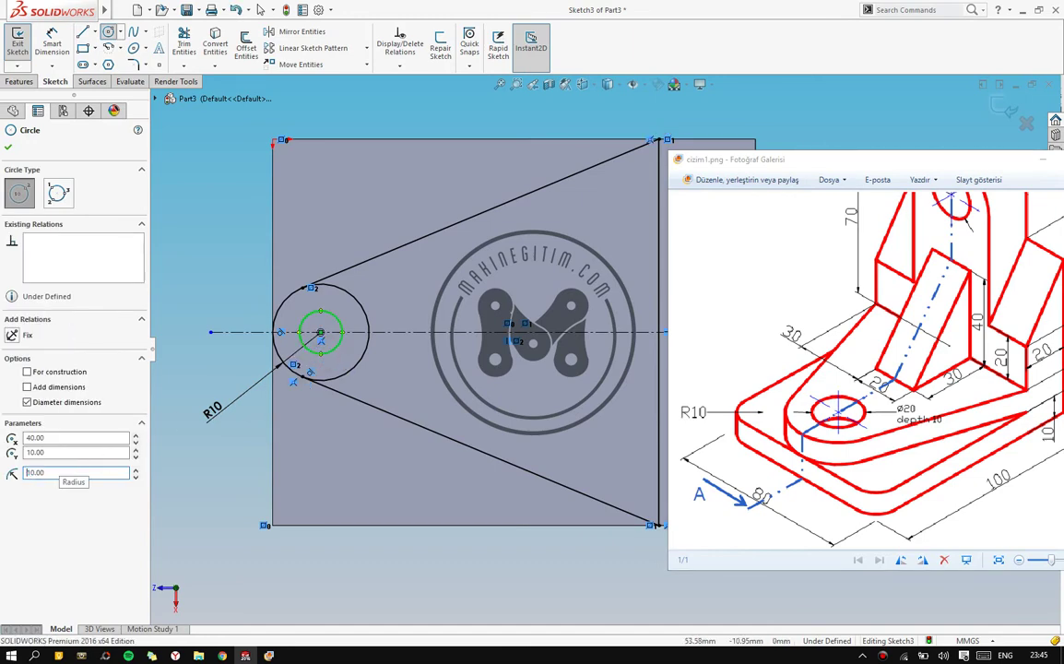
pyautogui.press('Return')
pyautogui.hotkey('ctrl', 'z')
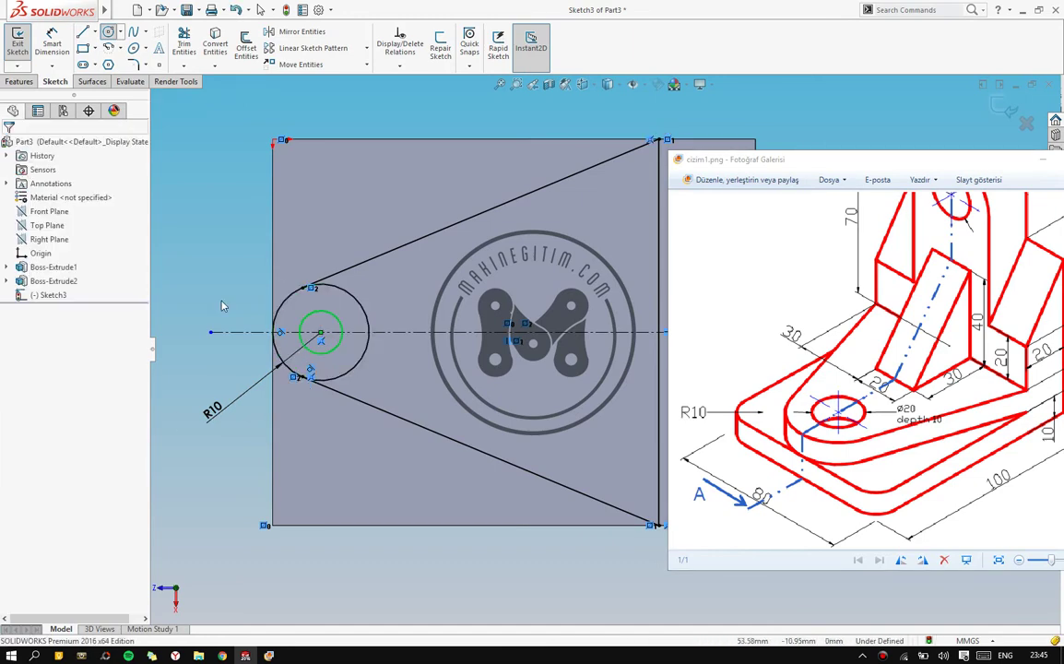
pyautogui.click(322, 336)
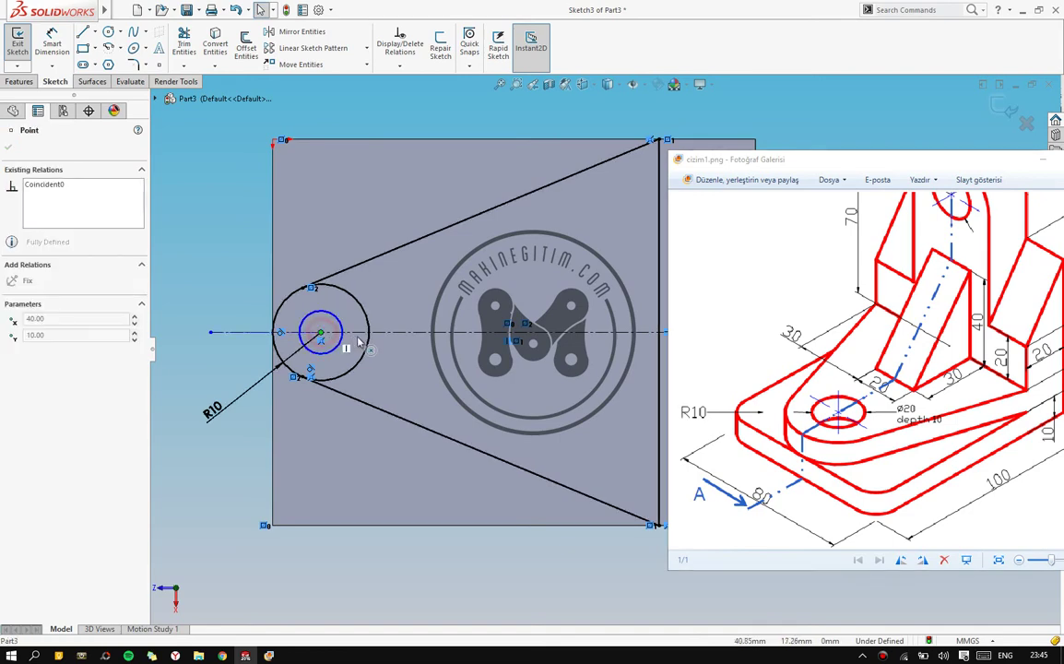
pyautogui.press('Escape')
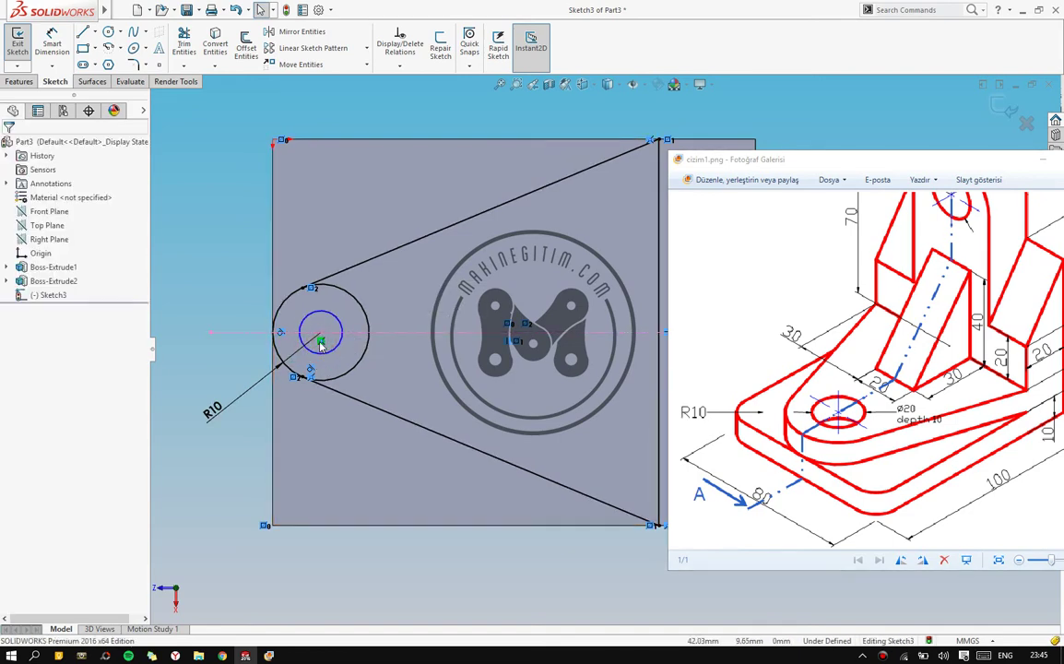
pyautogui.hotkey('ctrl', 'z')
pyautogui.hotkey('ctrl', 'z')
pyautogui.click(334, 340)
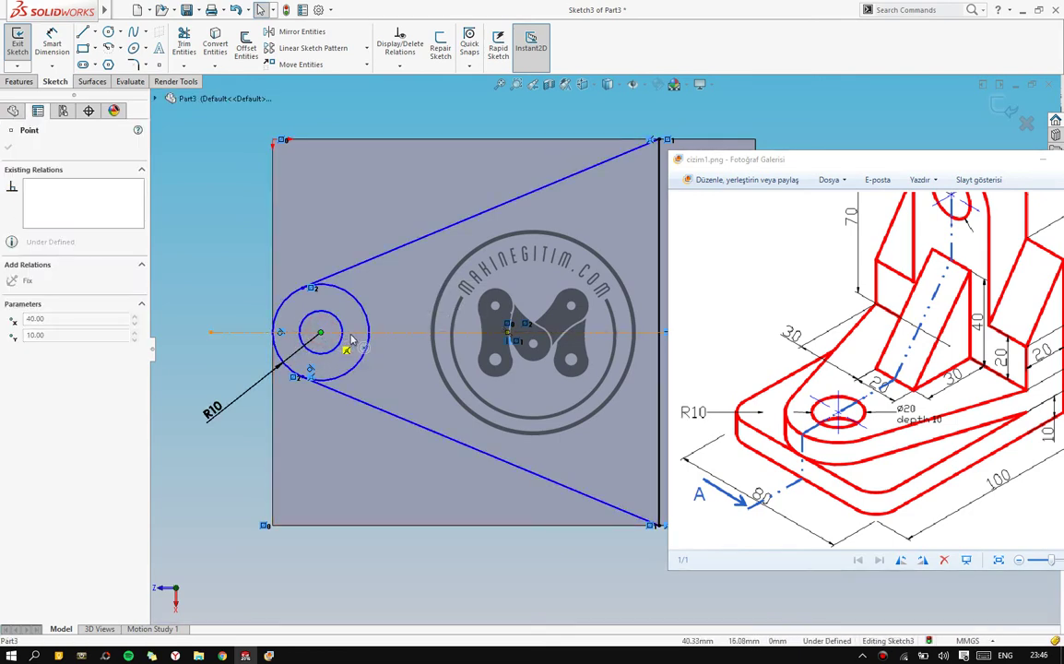
pyautogui.write('40')
pyautogui.press('Return')
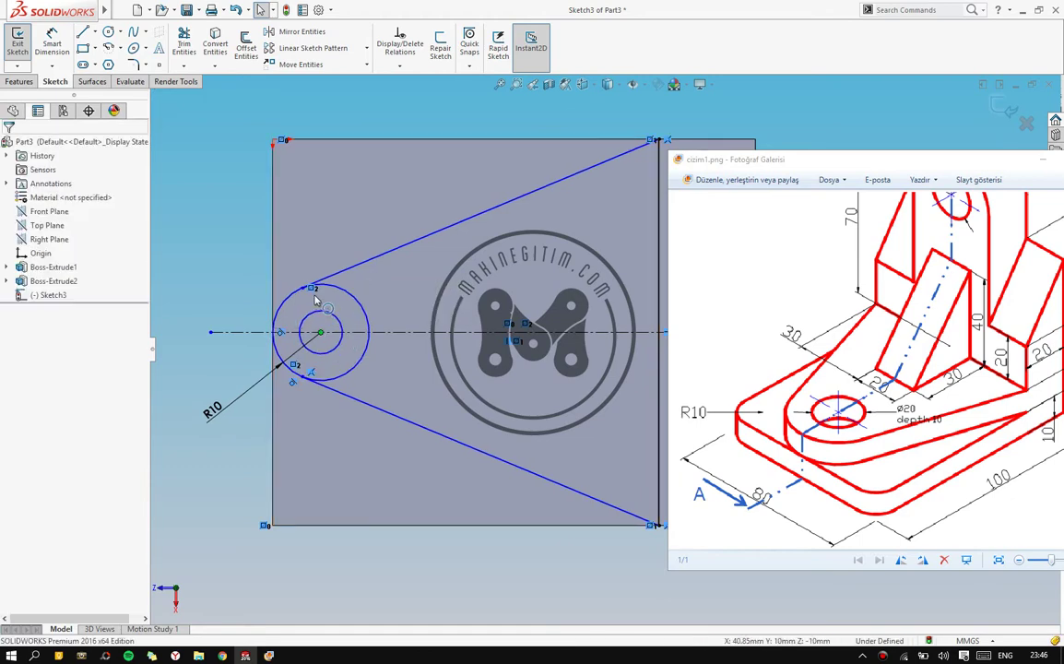
pyautogui.keyDown('ctrl'); pyautogui.moveTo(237, 291); pyautogui.dragTo(176, 270, button='middle'); pyautogui.keyUp('ctrl')
pyautogui.click(263, 339)
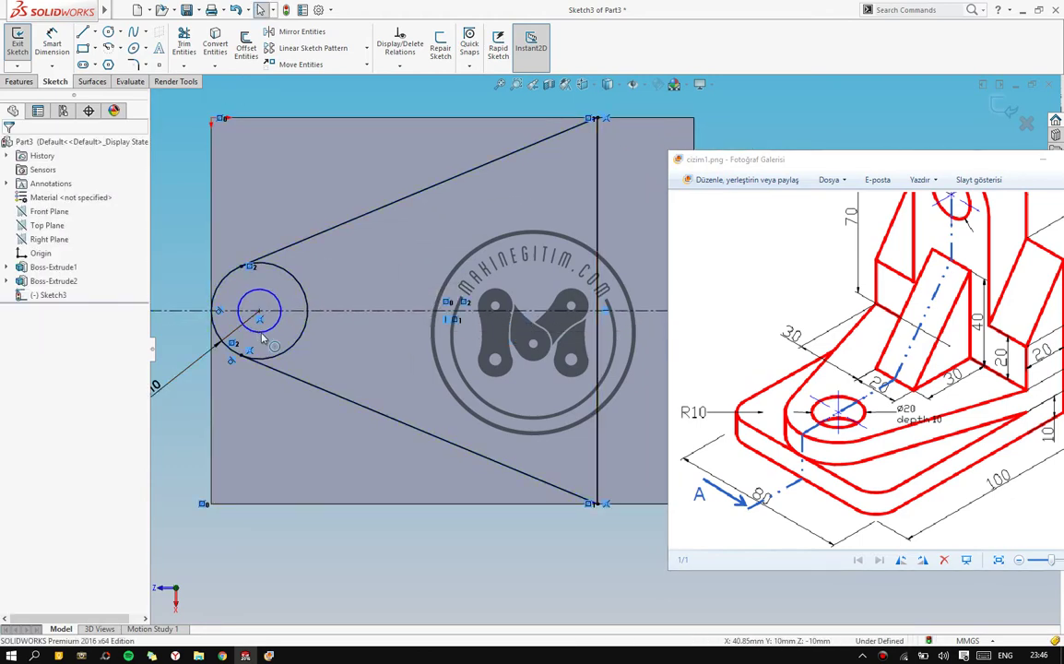
pyautogui.click(267, 336)
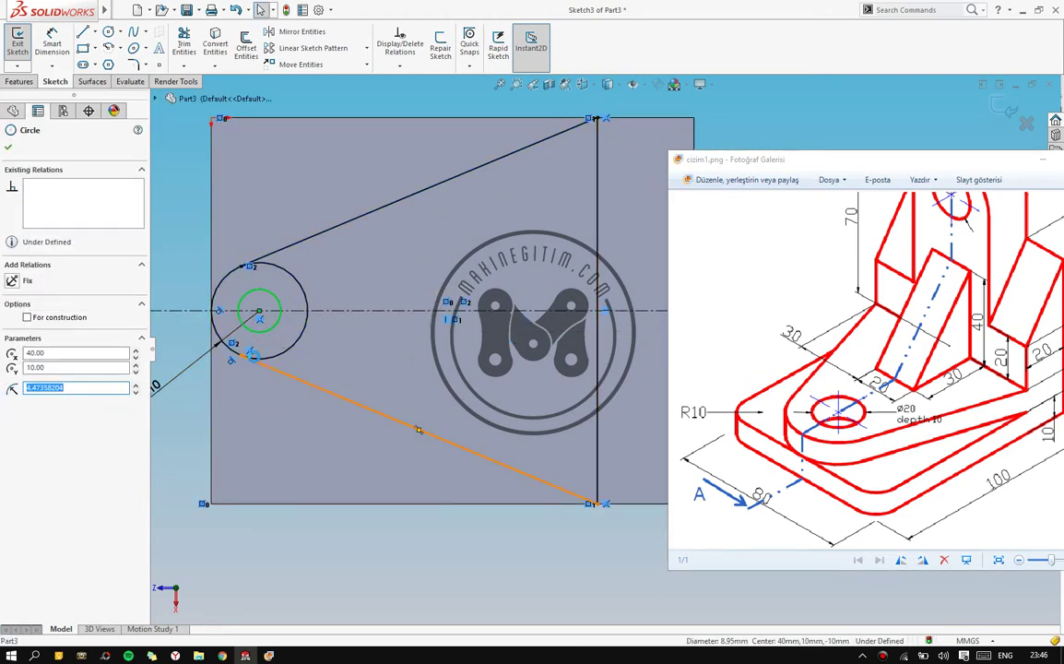
pyautogui.press('Escape')
# Draw a small circle on the centreline just right of the R10 circle's centre
pyautogui.click(106, 32)
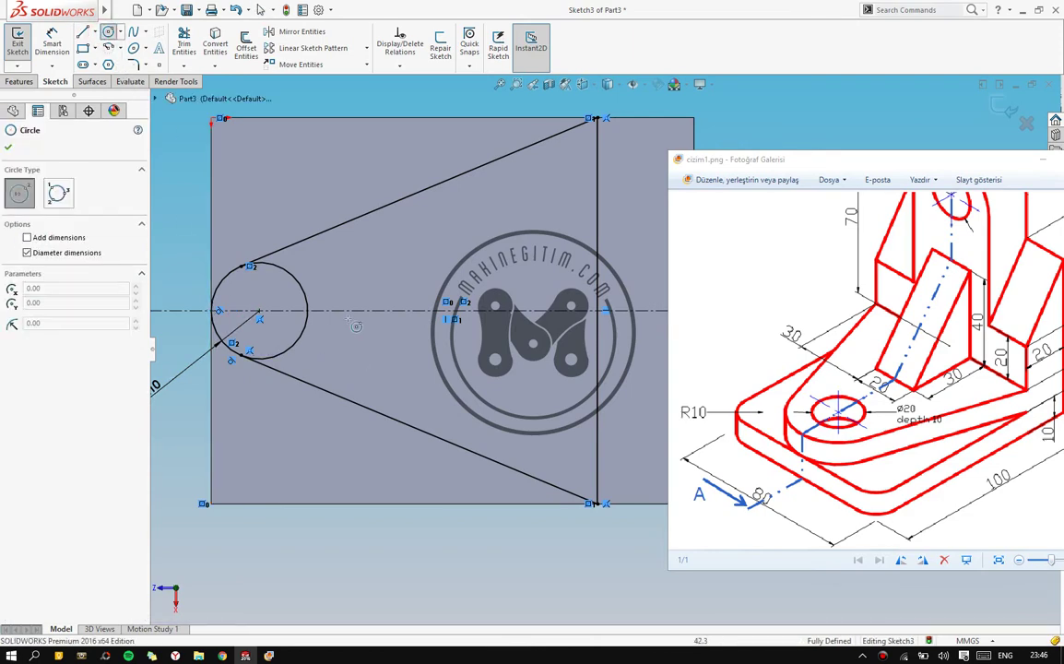
pyautogui.click(350, 309)
pyautogui.click(344, 330)
pyautogui.press('Escape')
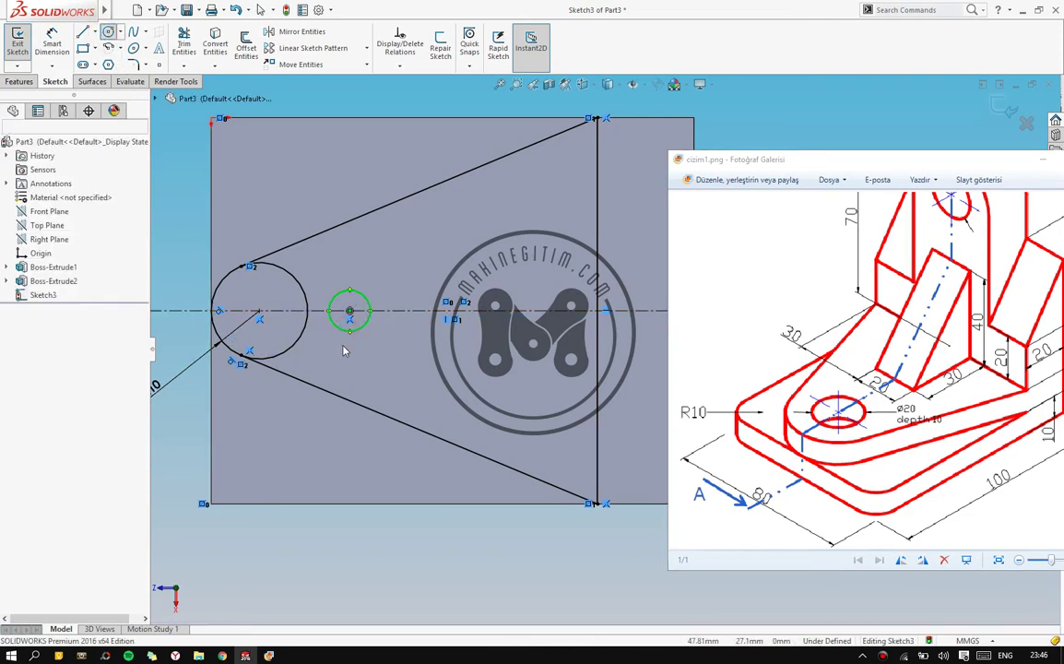
pyautogui.click(183, 43)
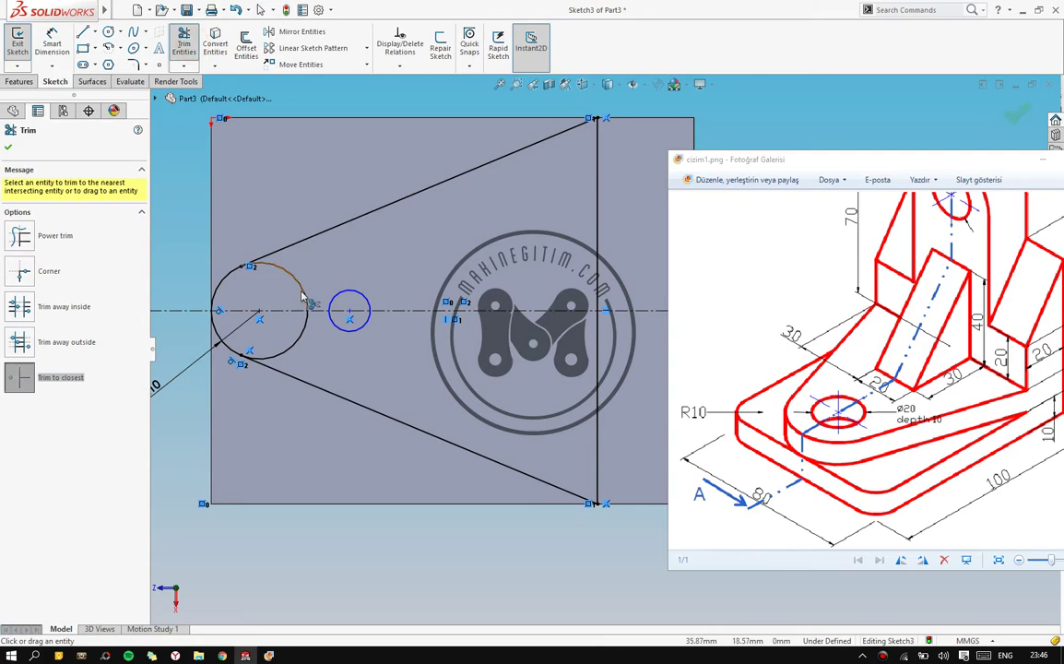
# Trim the right half of the R10 circle and dimension the small circle at Ø20
pyautogui.click(305, 297)
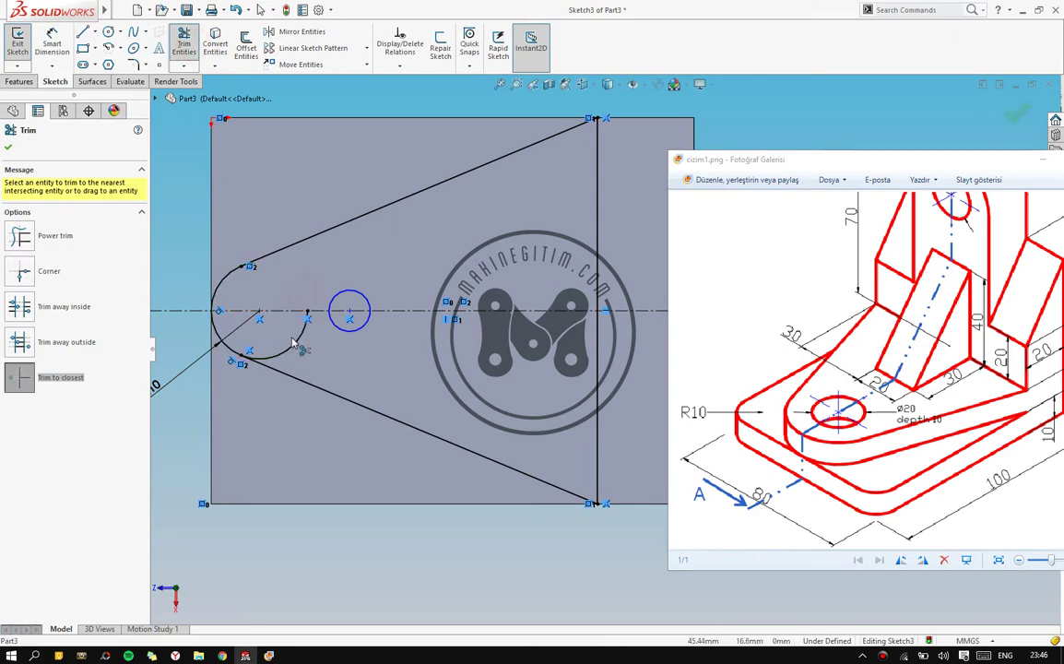
pyautogui.click(10, 145)
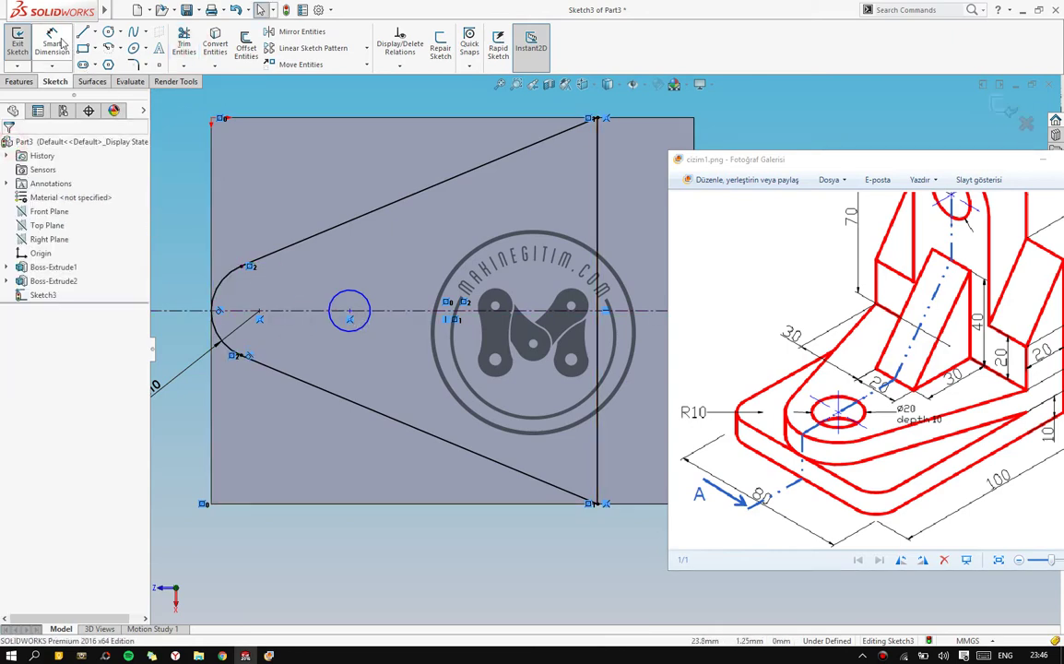
pyautogui.click(57, 43)
pyautogui.click(341, 291)
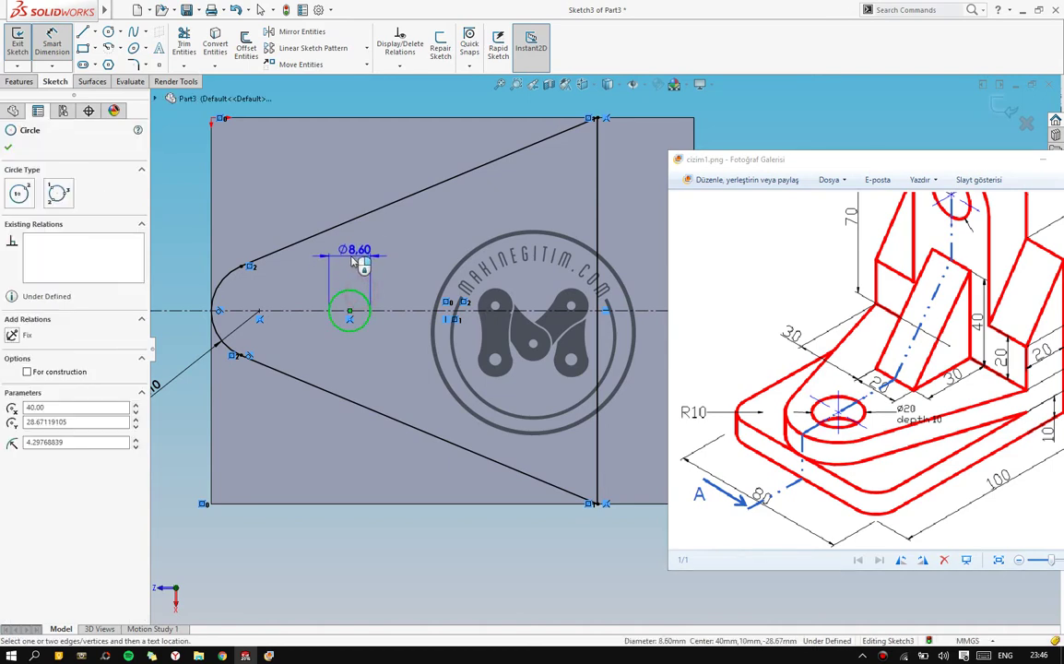
pyautogui.click(355, 263)
pyautogui.write('20')
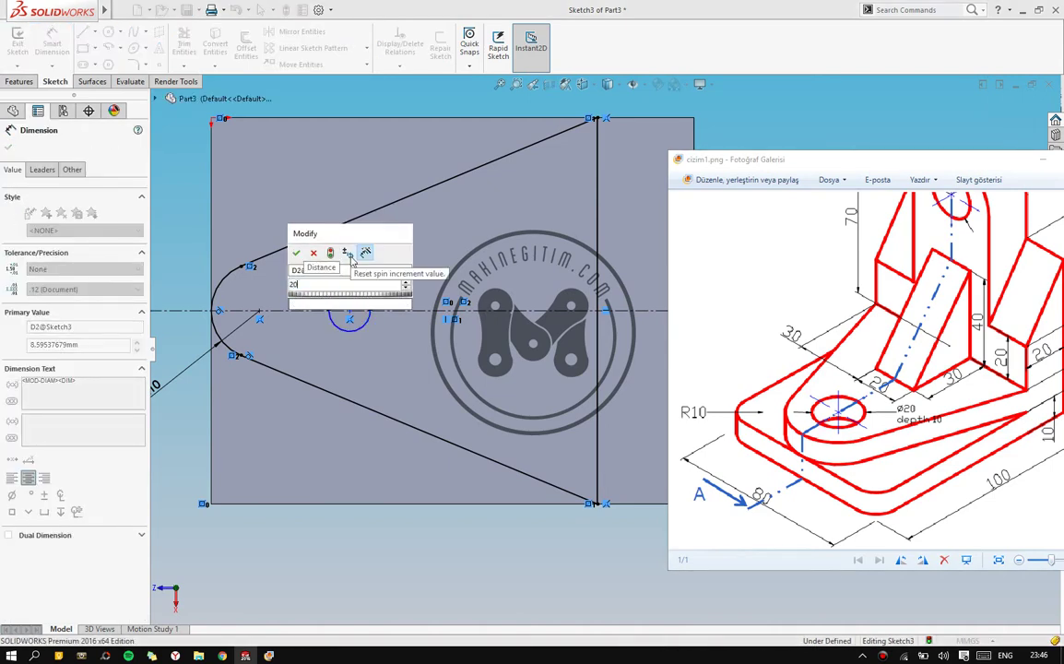
pyautogui.press('Return')
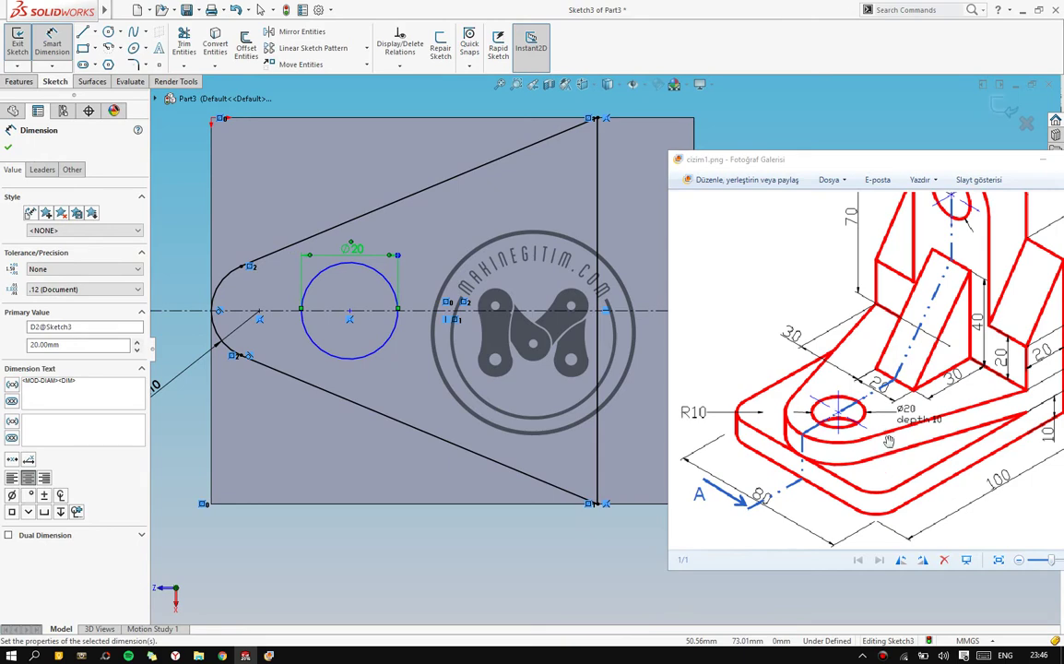
pyautogui.press('Escape')
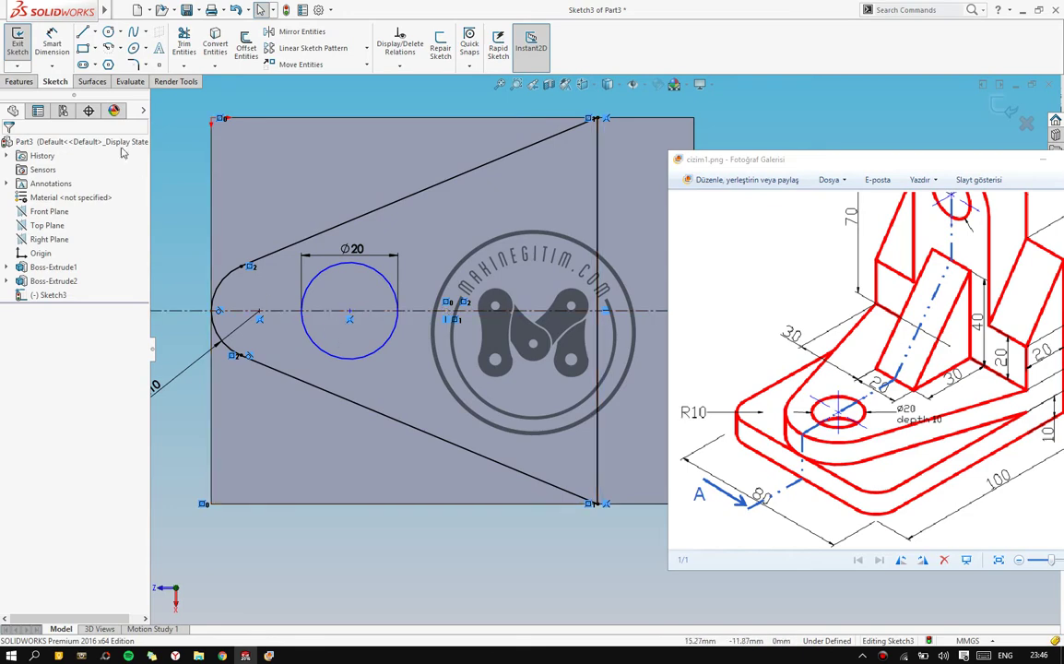
# Abandon a hole-to-arc dimension and delete the Ø20 circle
pyautogui.keyDown('ctrl'); pyautogui.moveTo(309, 274); pyautogui.dragTo(347, 255, button='middle'); pyautogui.keyUp('ctrl')
pyautogui.click(52, 41)
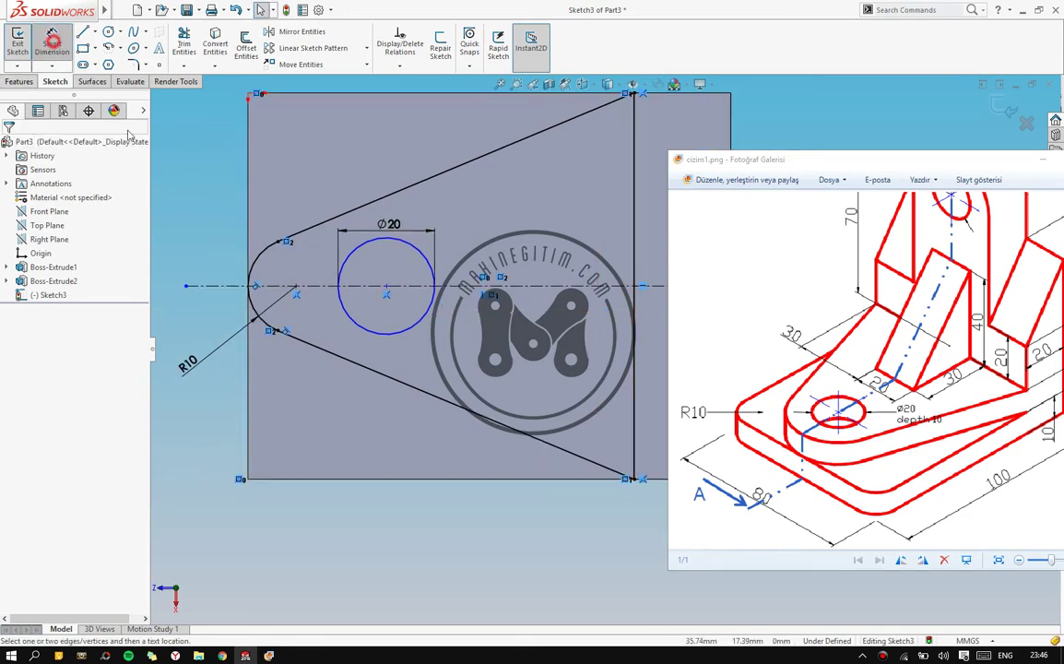
pyautogui.click(387, 288)
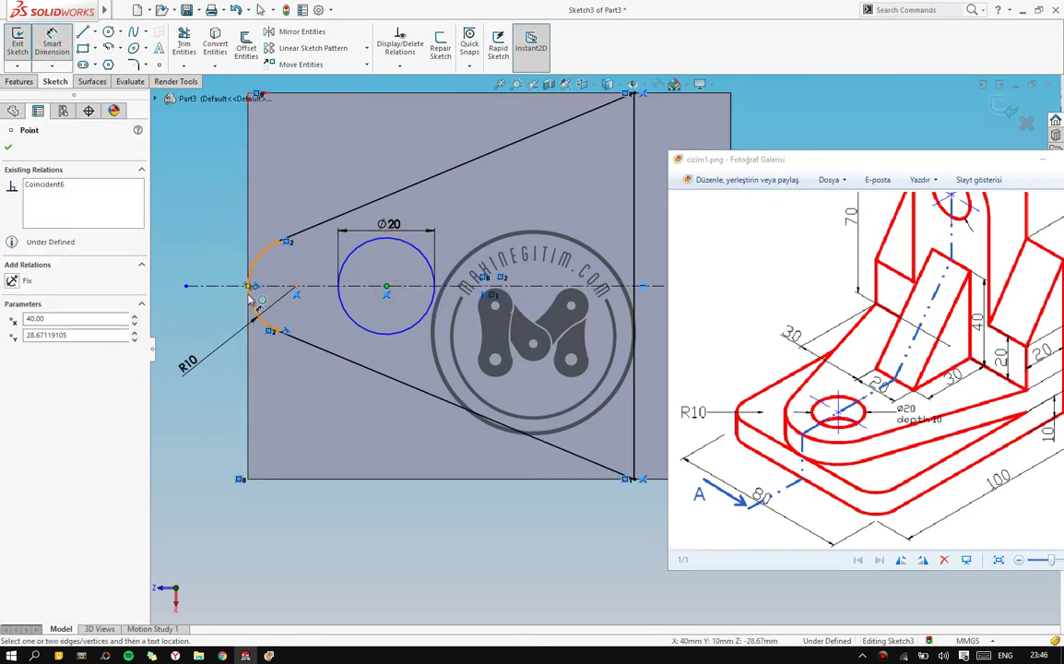
pyautogui.click(250, 293)
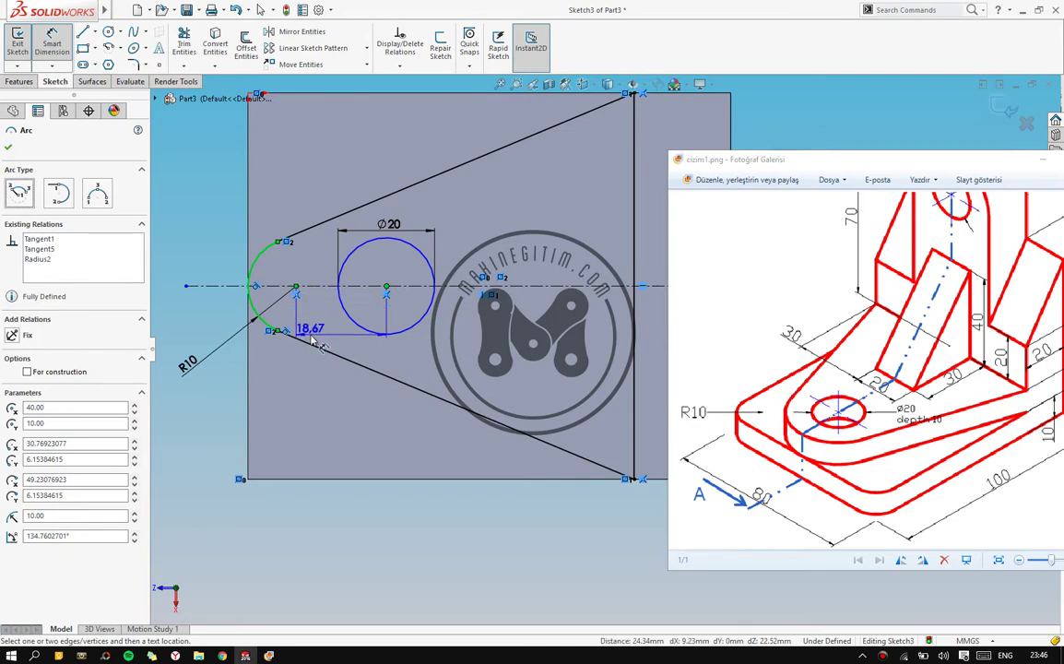
pyautogui.press('Escape')
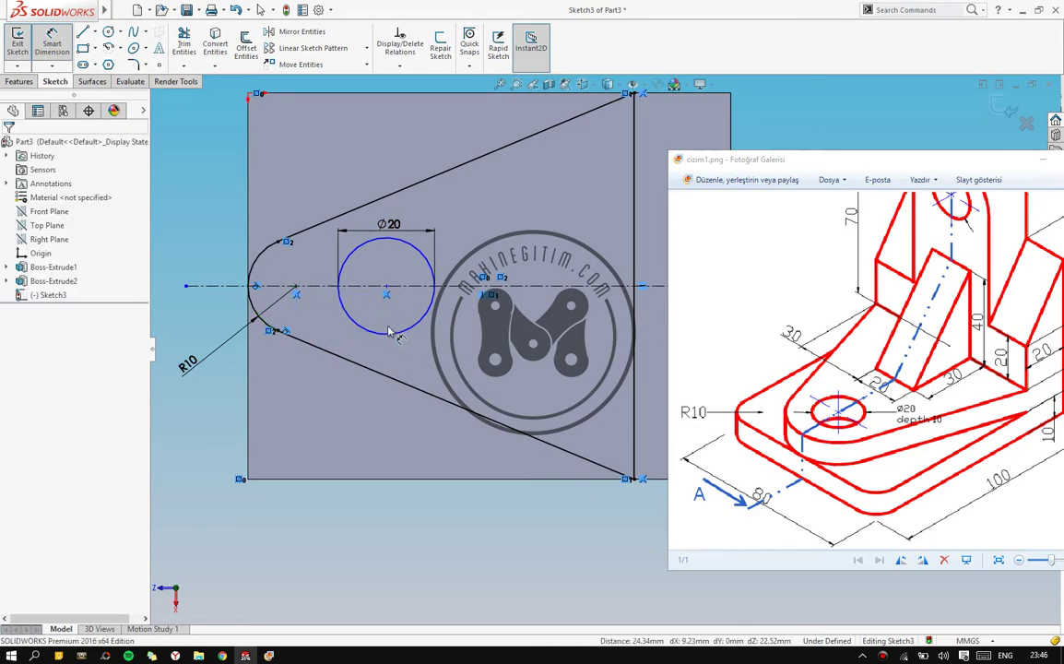
pyautogui.click(52, 42)
pyautogui.click(400, 331)
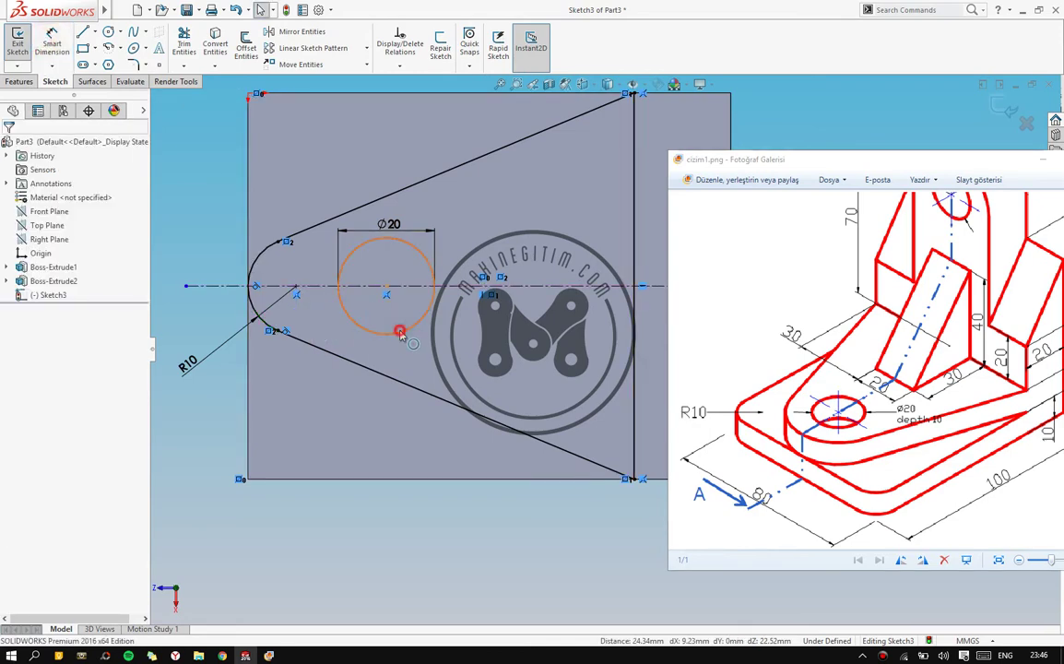
pyautogui.press('Delete')
pyautogui.click(365, 248)
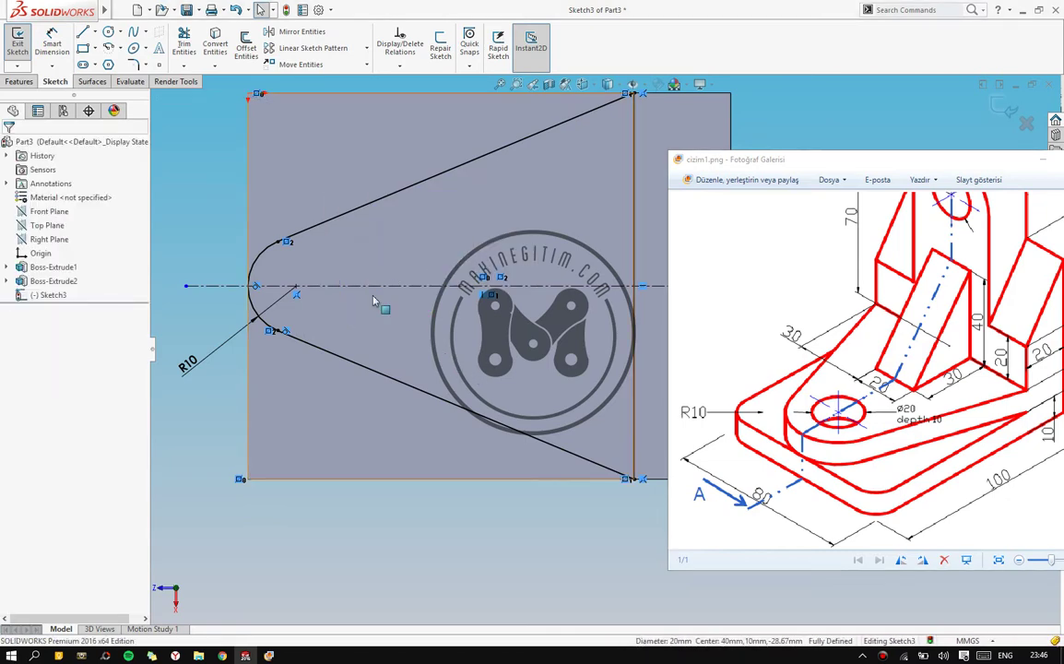
# Offset the R10 arc 5 mm inward as a guide arc
pyautogui.click(245, 51)
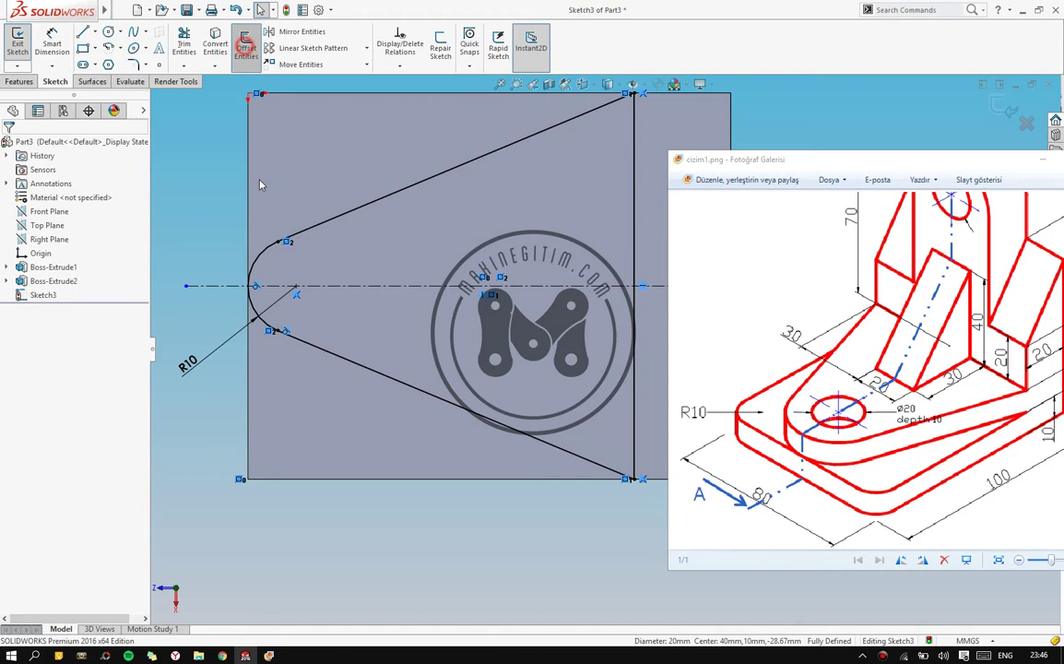
pyautogui.click(261, 250)
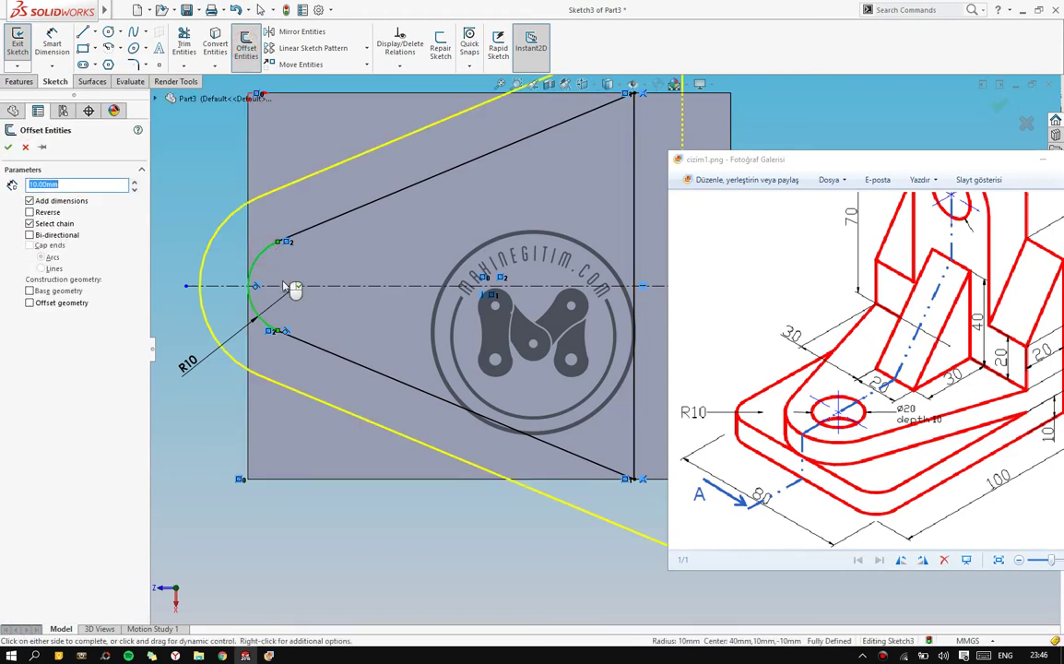
pyautogui.click(29, 212)
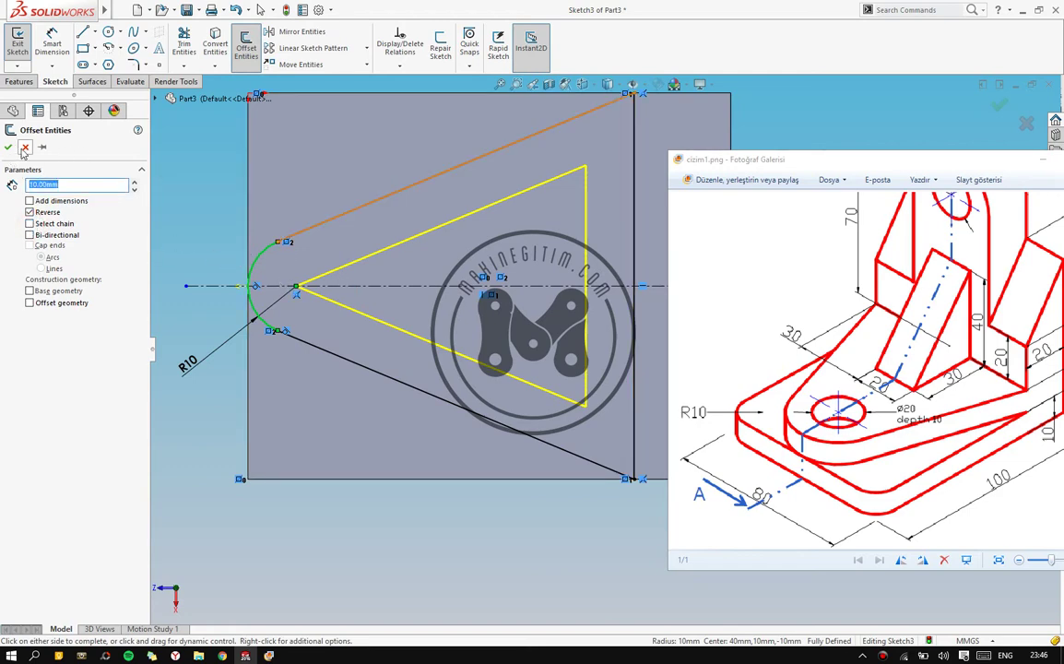
pyautogui.write('5')
pyautogui.press('Return')
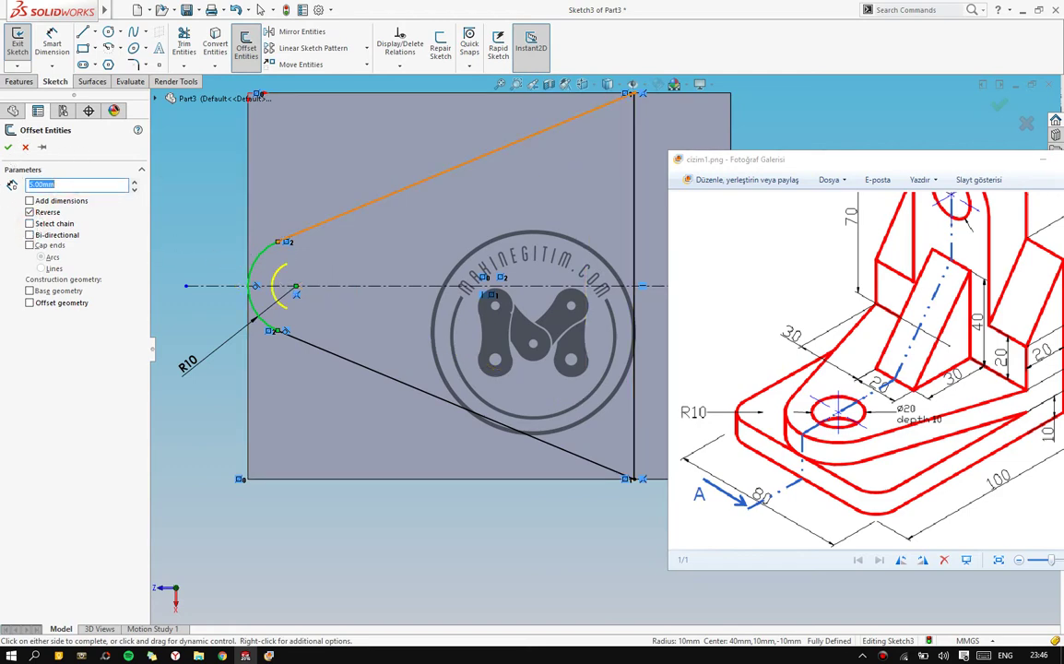
pyautogui.click(8, 146)
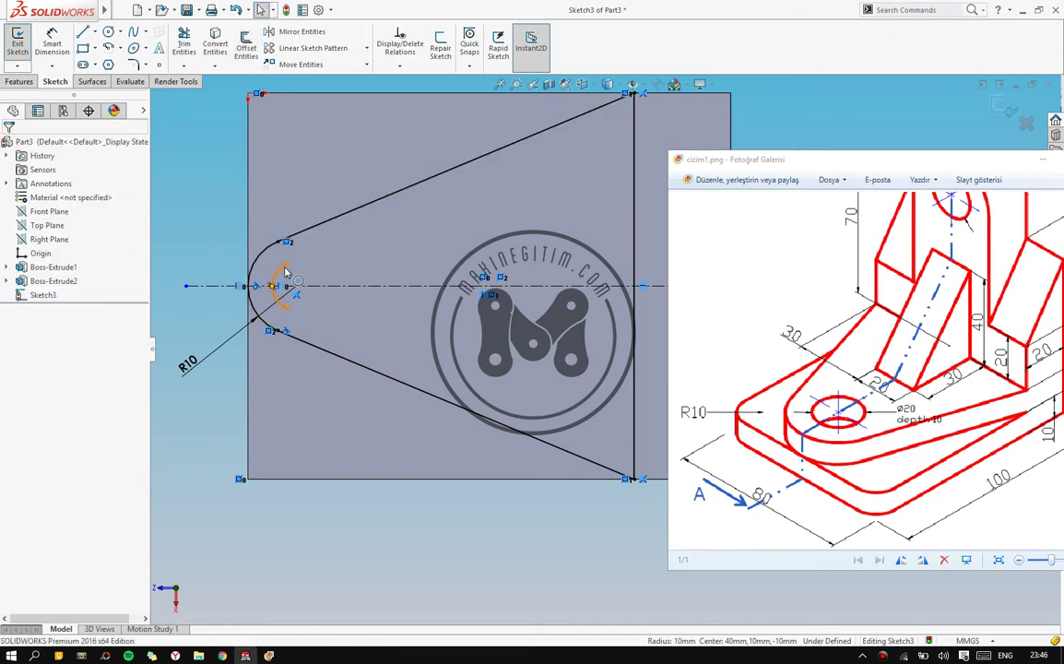
pyautogui.scroll(-1, 286, 270)
pyautogui.scroll(-1, 290, 274)
pyautogui.scroll(-1, 304, 279)
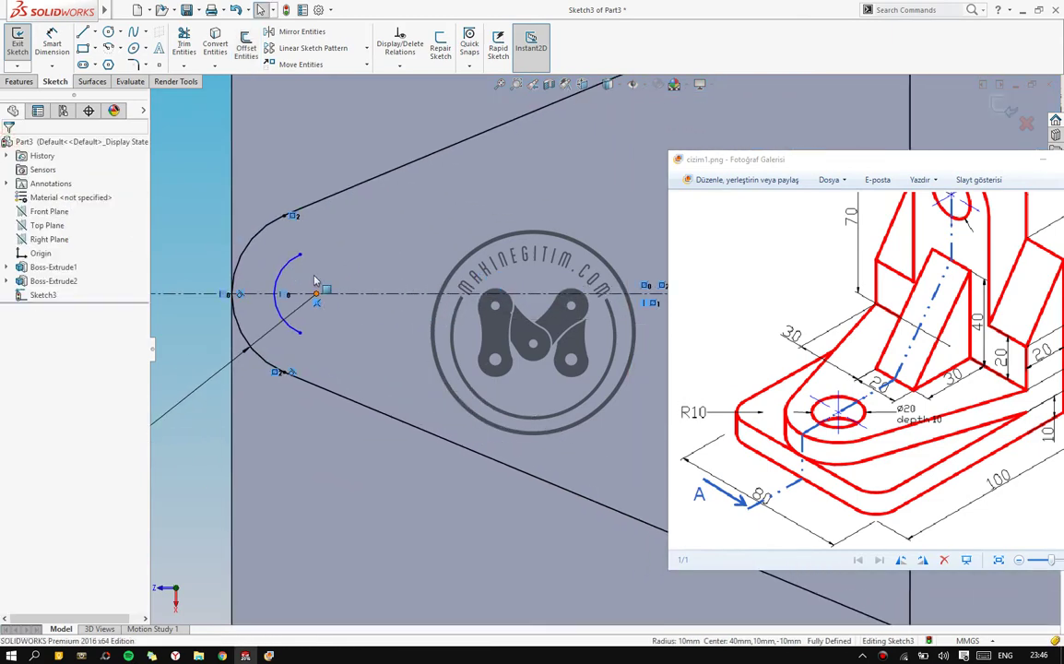
# Draw a circle centred on the R10 arc centre and delete the offset guide arc
pyautogui.click(110, 30)
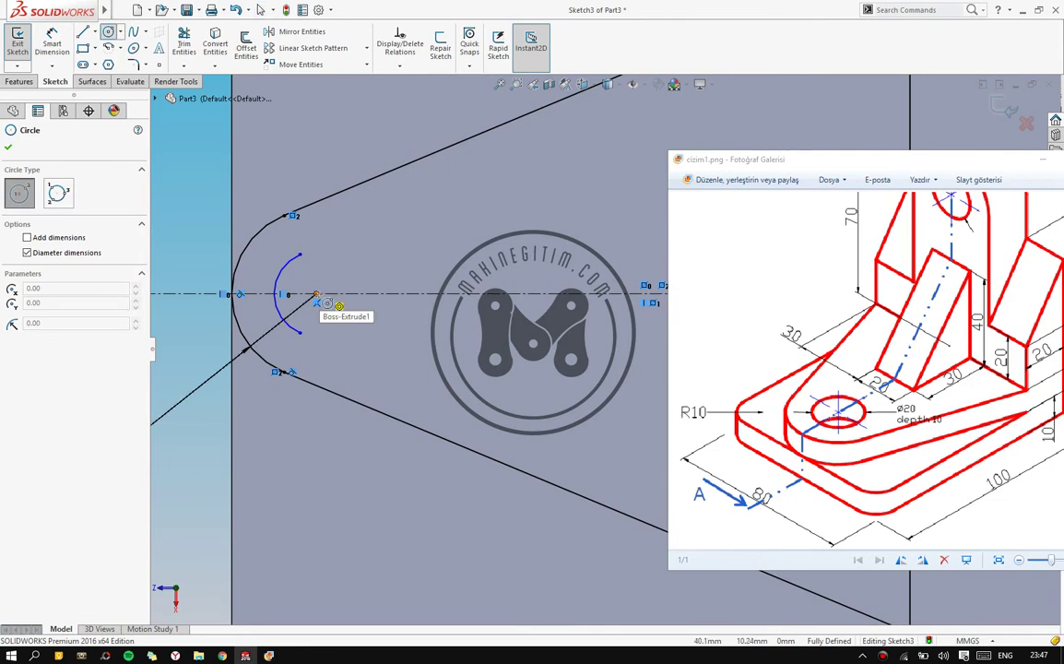
pyautogui.click(315, 295)
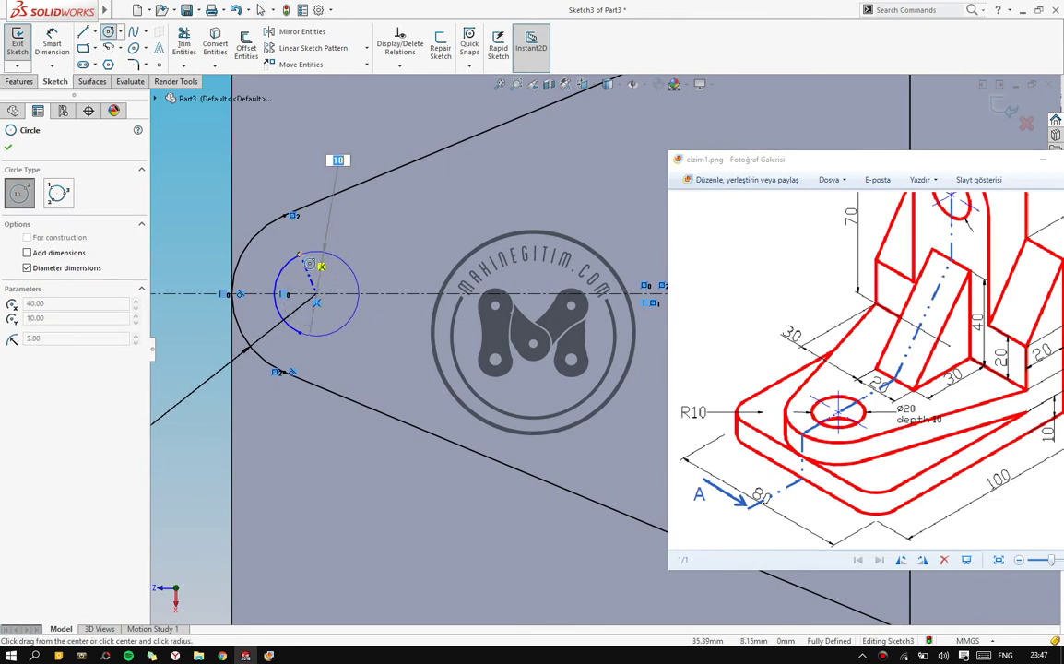
pyautogui.click(319, 266)
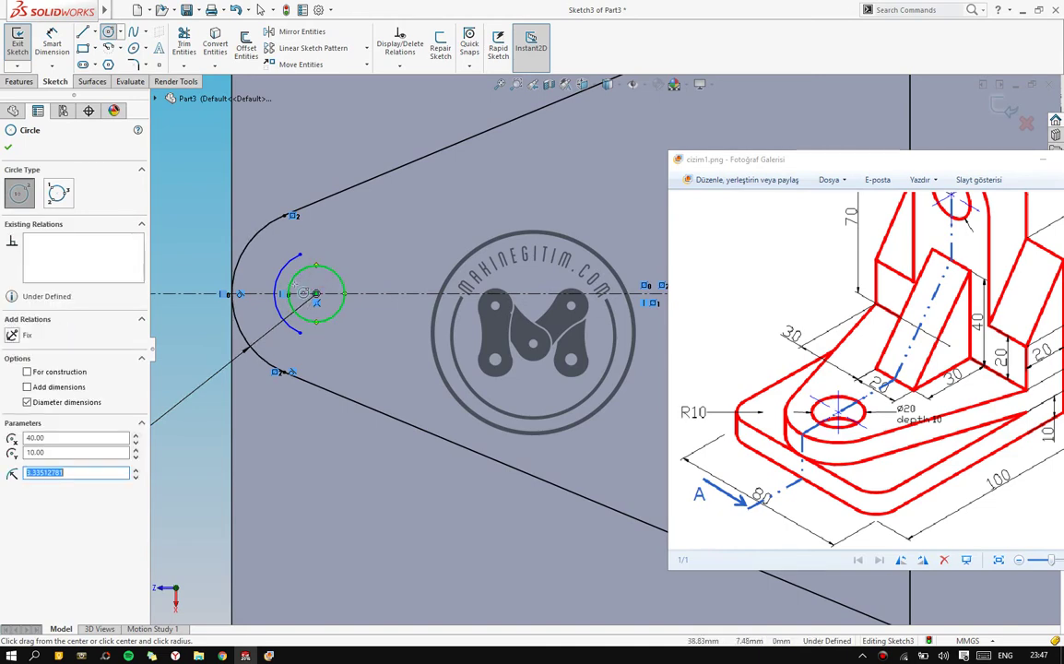
pyautogui.press('Escape')
pyautogui.click(288, 268)
pyautogui.press('Escape')
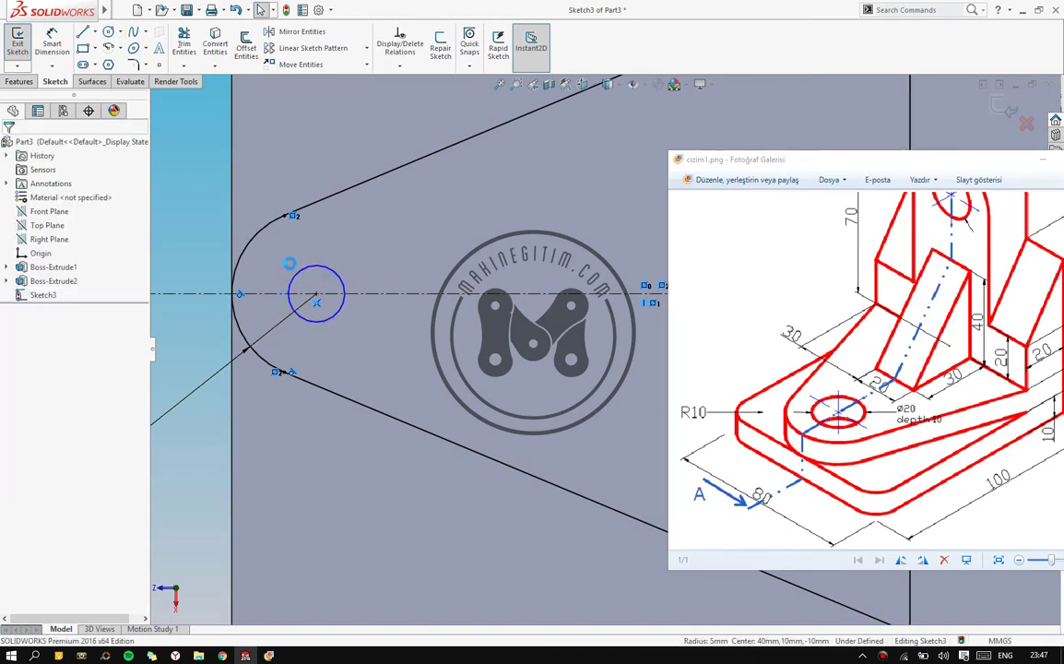
# Dimension the new hole circle at Ø10
pyautogui.click(53, 39)
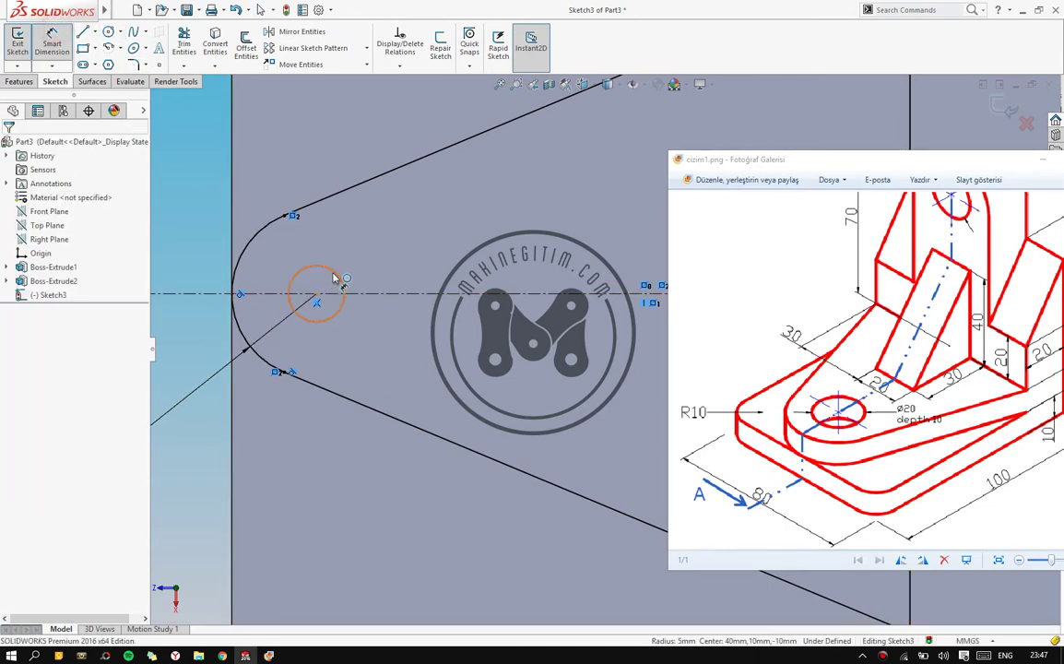
pyautogui.click(335, 276)
pyautogui.click(378, 247)
pyautogui.write('10')
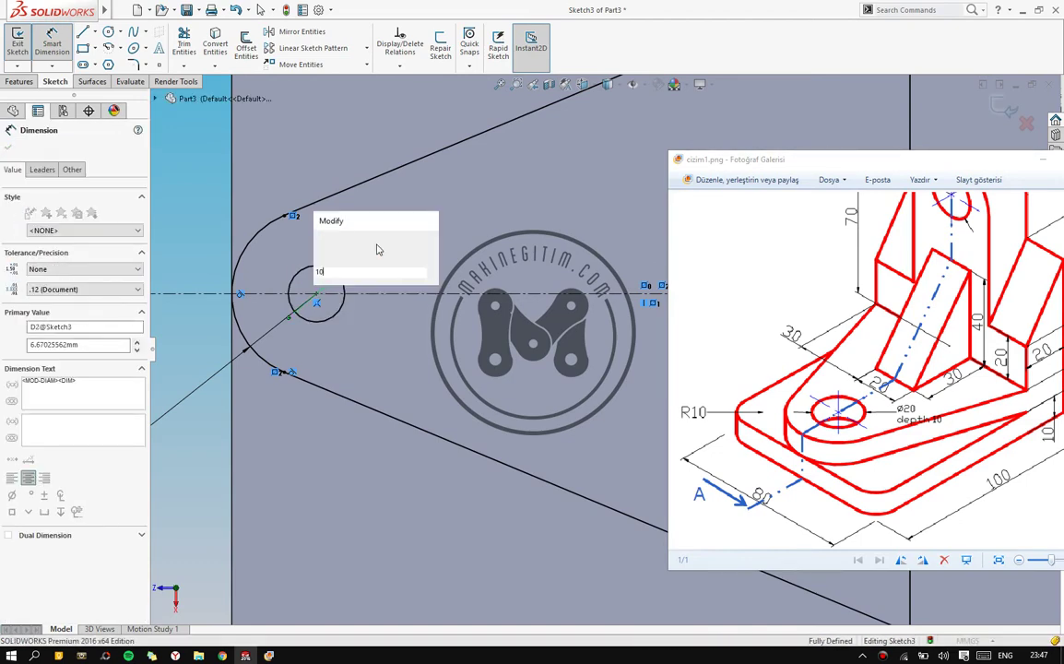
pyautogui.press('Return')
pyautogui.scroll(2, 441, 322)
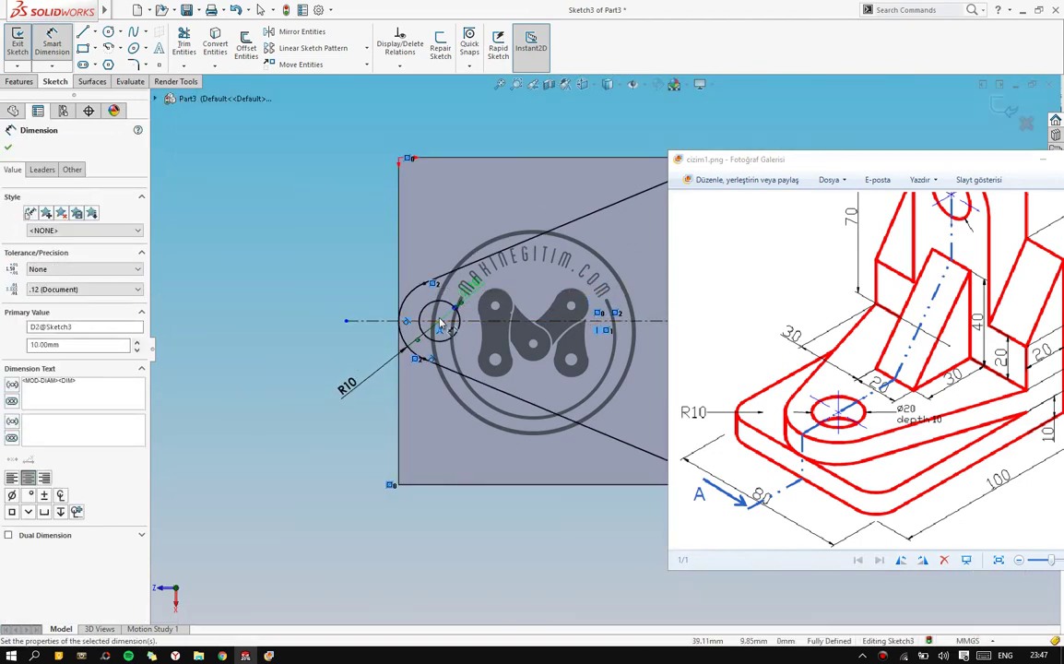
pyautogui.keyDown('ctrl'); pyautogui.moveTo(440, 322); pyautogui.dragTo(362, 315, button='middle'); pyautogui.keyUp('ctrl')
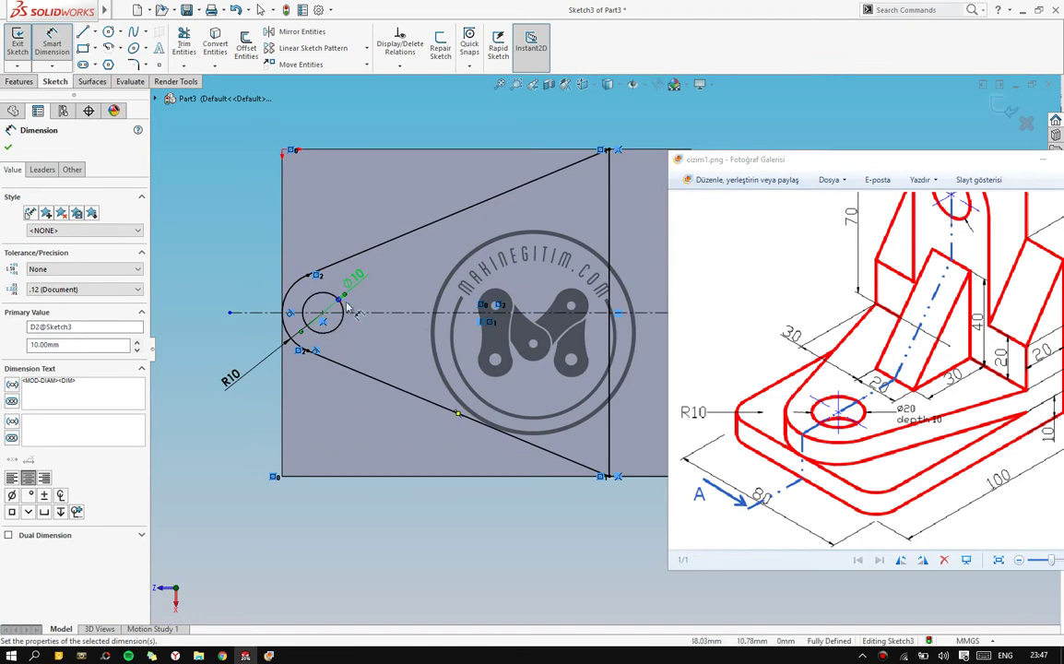
pyautogui.click(272, 270)
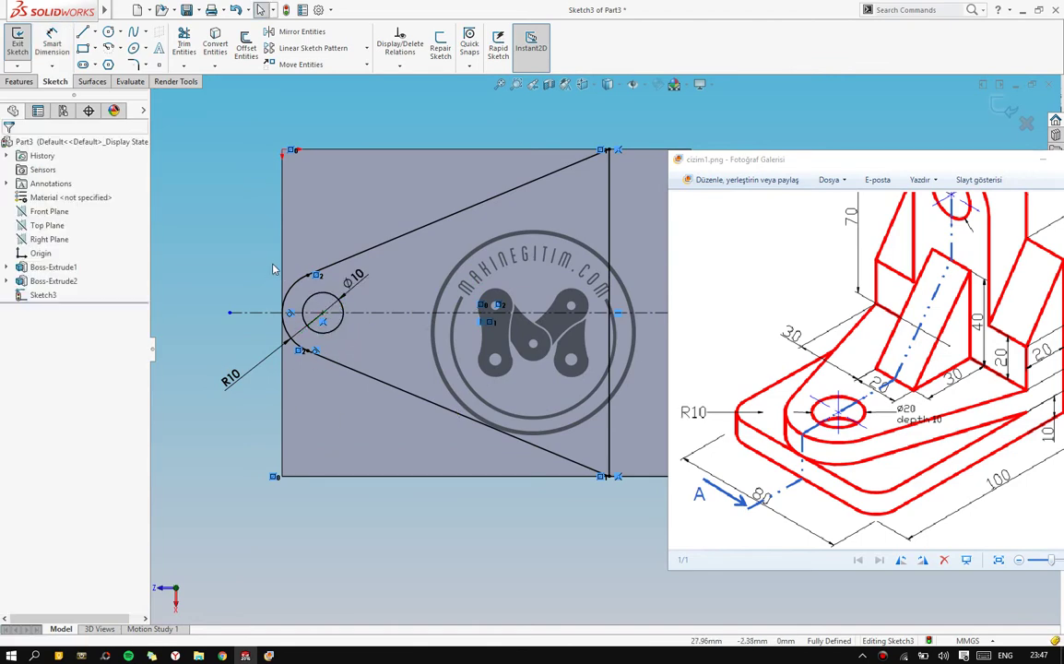
# Cancel the Line tool and orbit the view to see the rib sketch in 3D
pyautogui.click(83, 34)
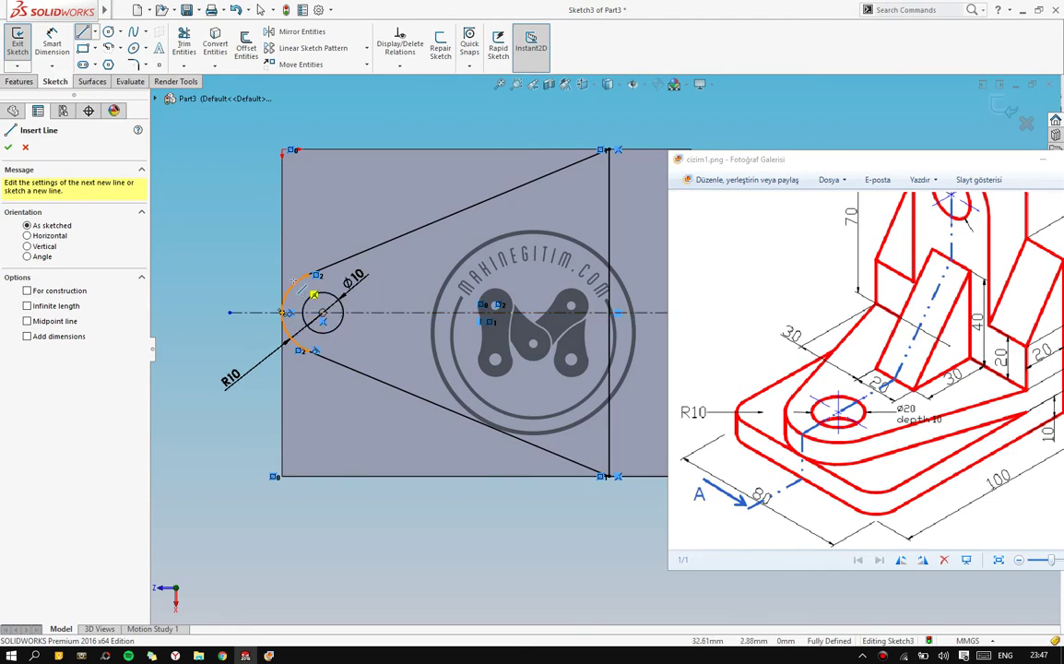
pyautogui.press('Escape')
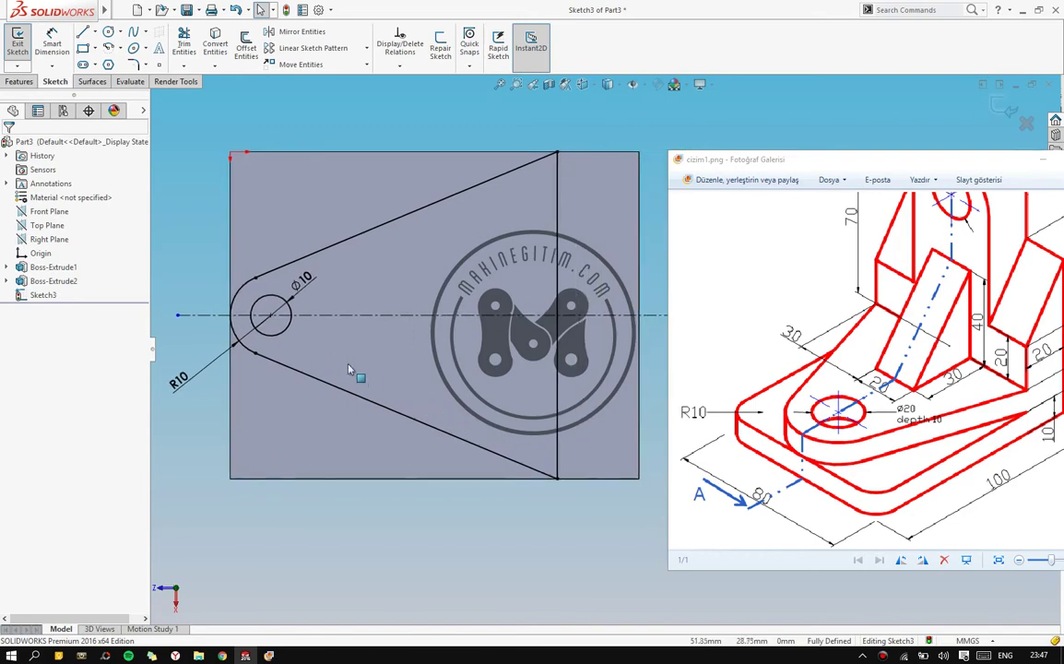
pyautogui.moveTo(399, 387)
pyautogui.mouseDown(button='middle')
pyautogui.moveTo(390, 308)
pyautogui.moveTo(439, 283)
pyautogui.mouseUp(button='middle')
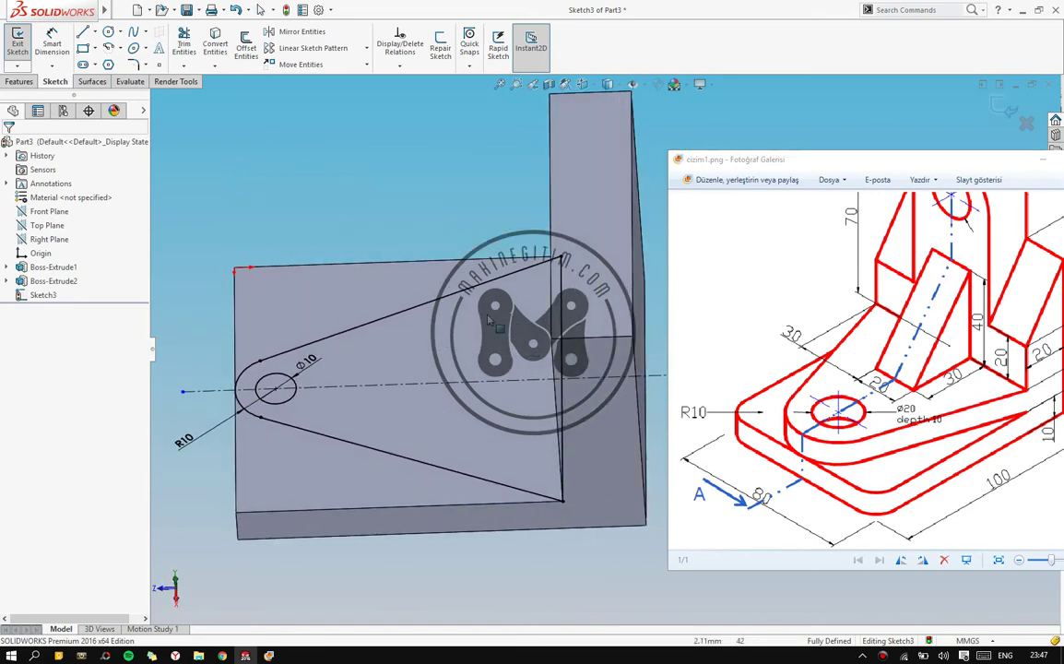
pyautogui.scroll(-2, 919, 420)
pyautogui.scroll(-1, 919, 420)
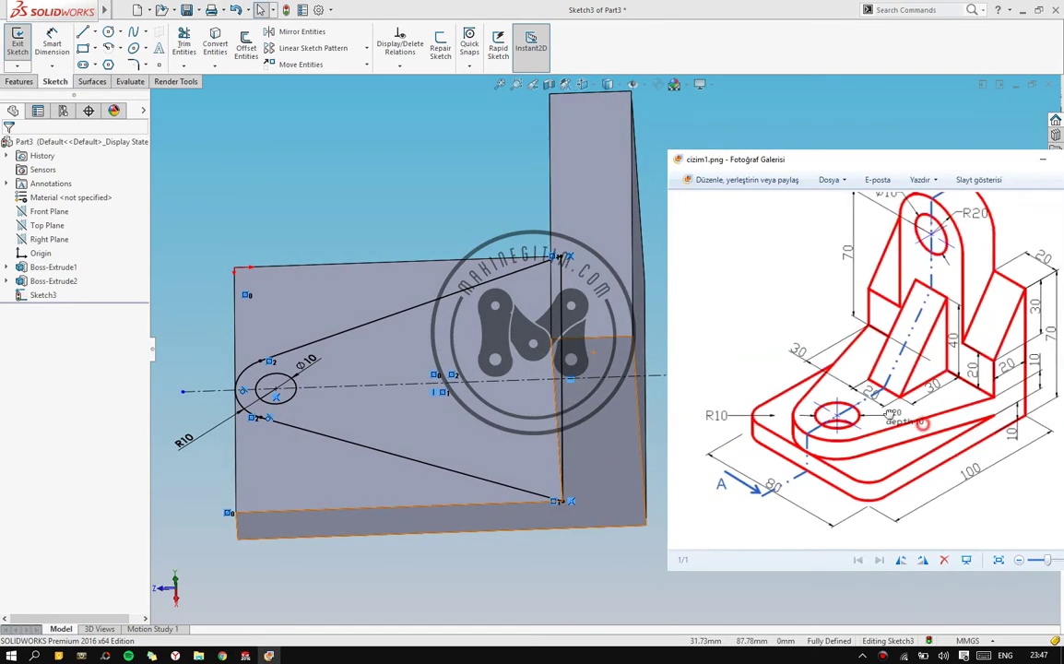
pyautogui.click(18, 81)
# Start an Extruded Boss and pick the lug and triangular regions of Sketch3
pyautogui.click(20, 41)
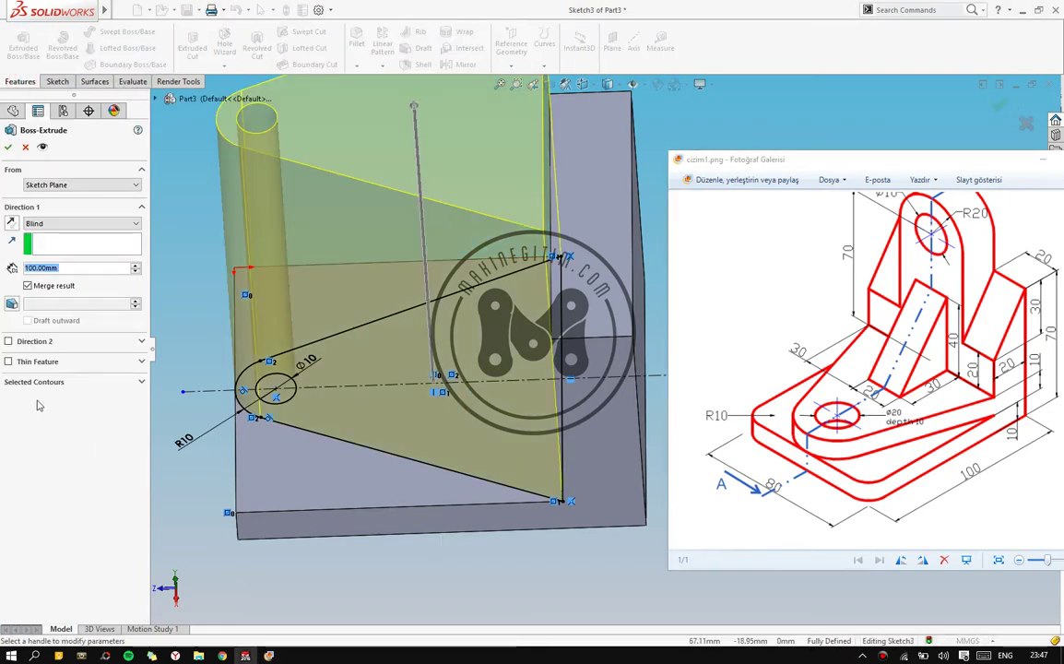
pyautogui.click(31, 383)
pyautogui.moveTo(305, 284)
pyautogui.mouseDown(button='middle')
pyautogui.moveTo(304, 329)
pyautogui.moveTo(247, 407)
pyautogui.mouseUp(button='middle')
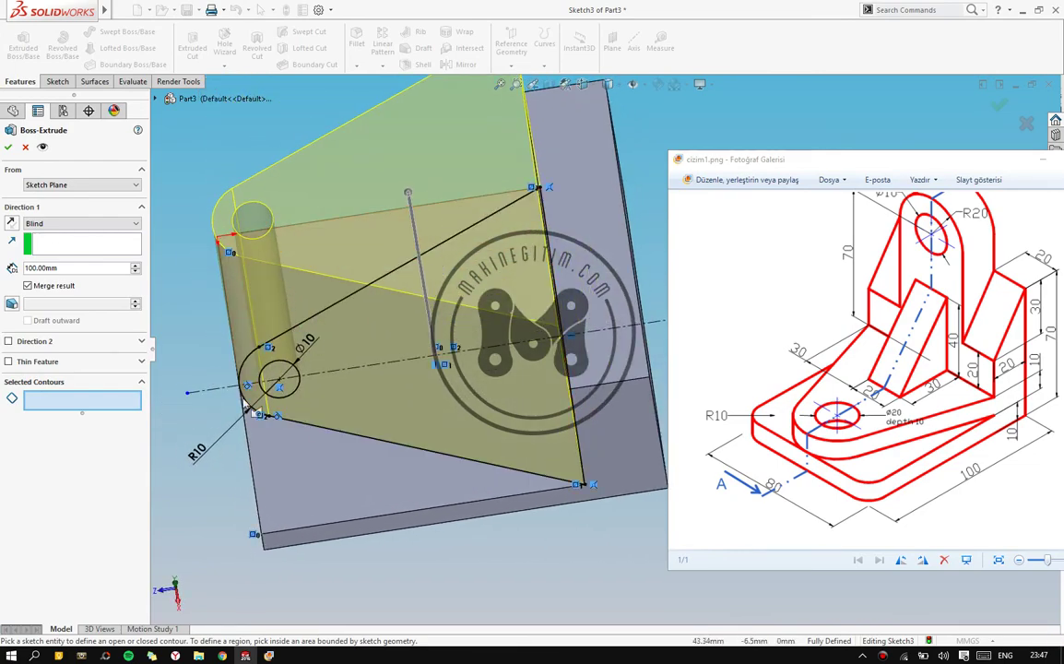
pyautogui.click(278, 390)
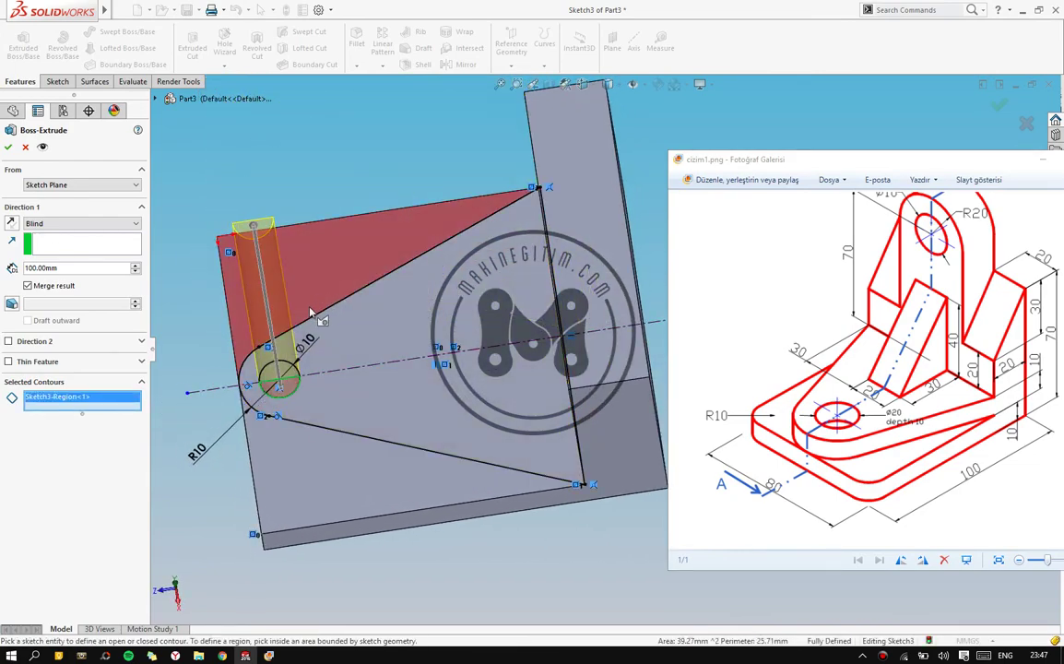
pyautogui.click(408, 328)
pyautogui.moveTo(434, 361)
pyautogui.mouseDown(button='middle')
pyautogui.moveTo(400, 470)
pyautogui.moveTo(171, 420)
pyautogui.mouseUp(button='middle')
# Reselect the holed lug and triangular rib regions and extrude them 10 mm
pyautogui.rightClick(122, 395)
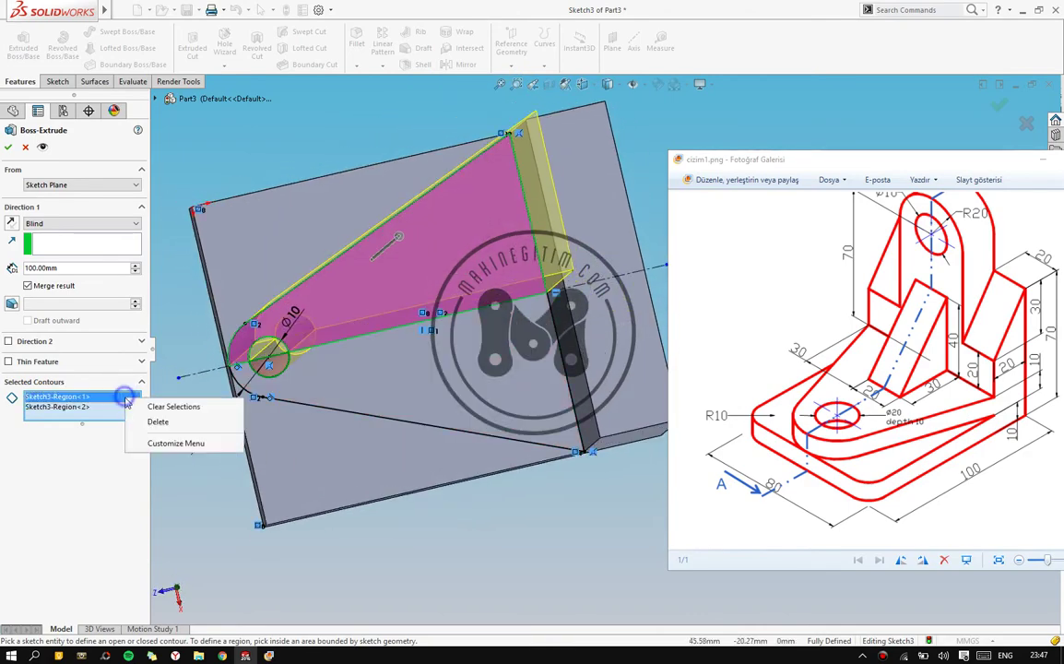
pyautogui.click(166, 408)
pyautogui.moveTo(345, 359); pyautogui.dragTo(325, 359, button='middle')
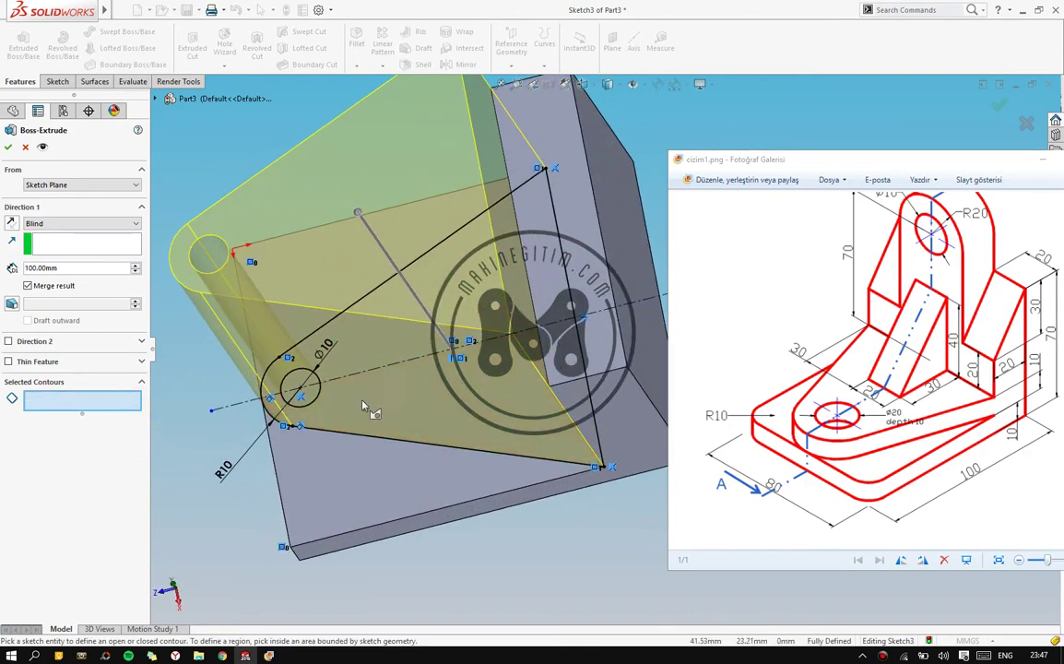
pyautogui.click(362, 387)
pyautogui.click(361, 397)
pyautogui.moveTo(360, 397); pyautogui.dragTo(272, 151, button='middle')
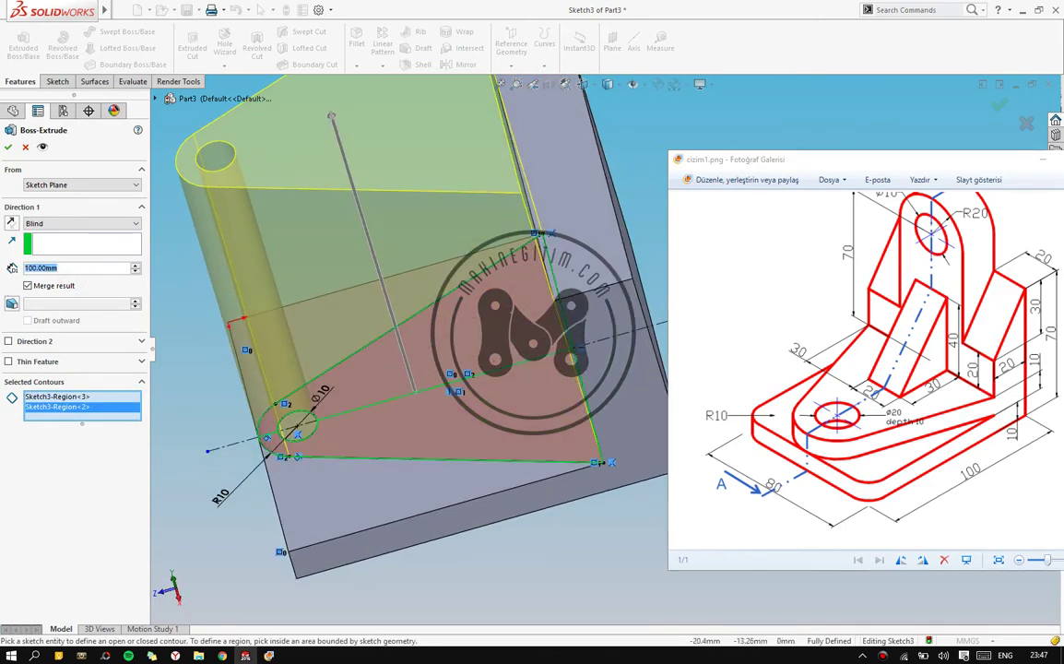
pyautogui.write('10')
pyautogui.press('Return')
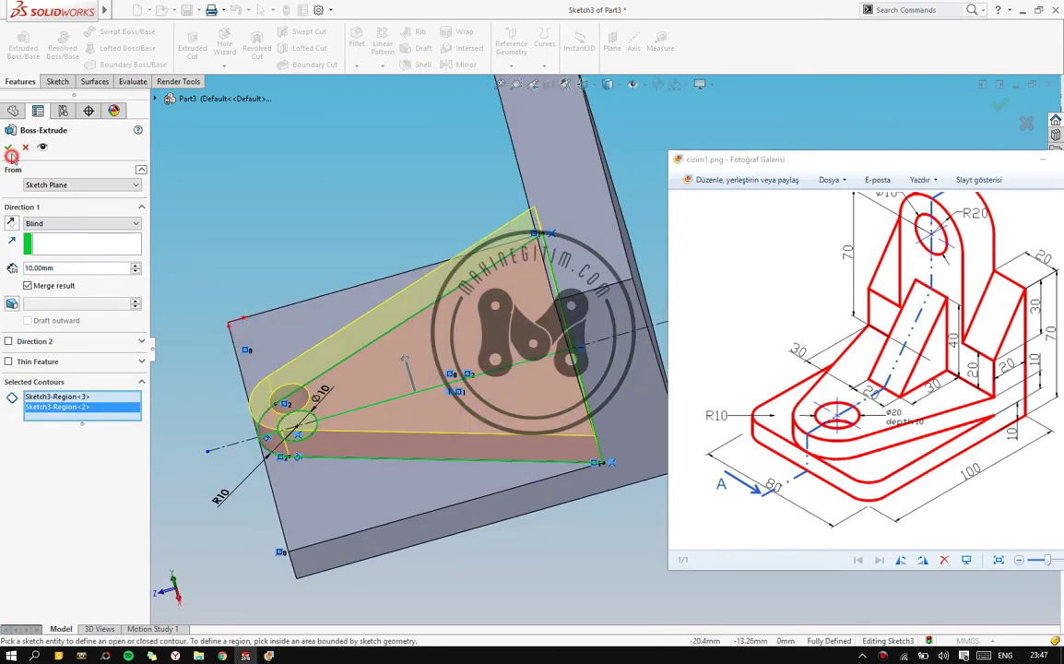
pyautogui.click(8, 147)
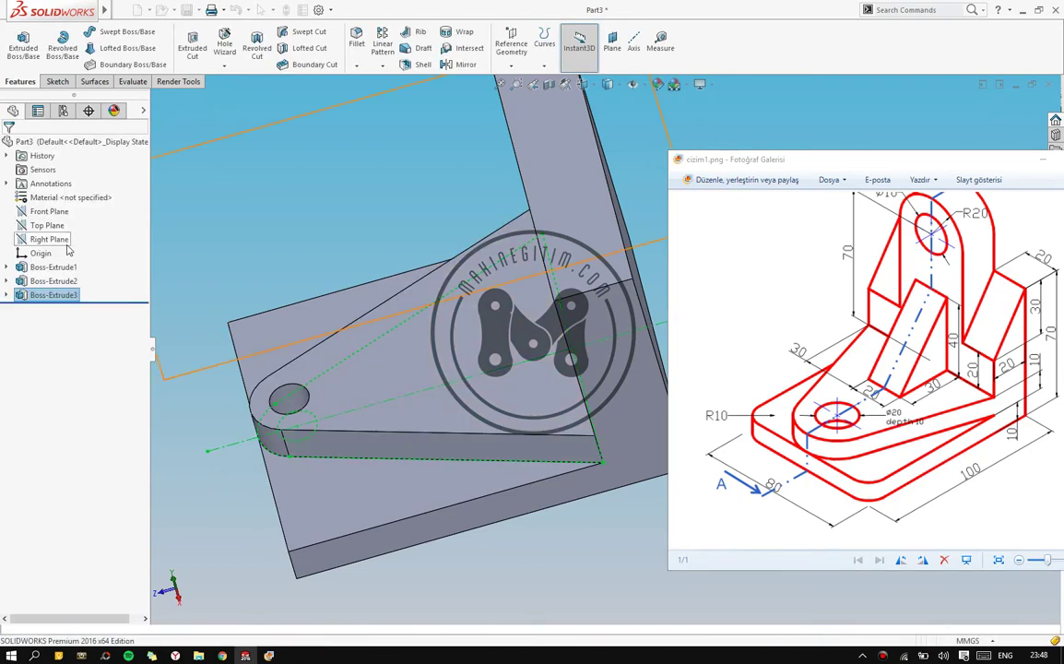
# Measure from the rib's top face to the lug hole edge, then close Measure
pyautogui.moveTo(326, 406); pyautogui.dragTo(330, 379, button='middle')
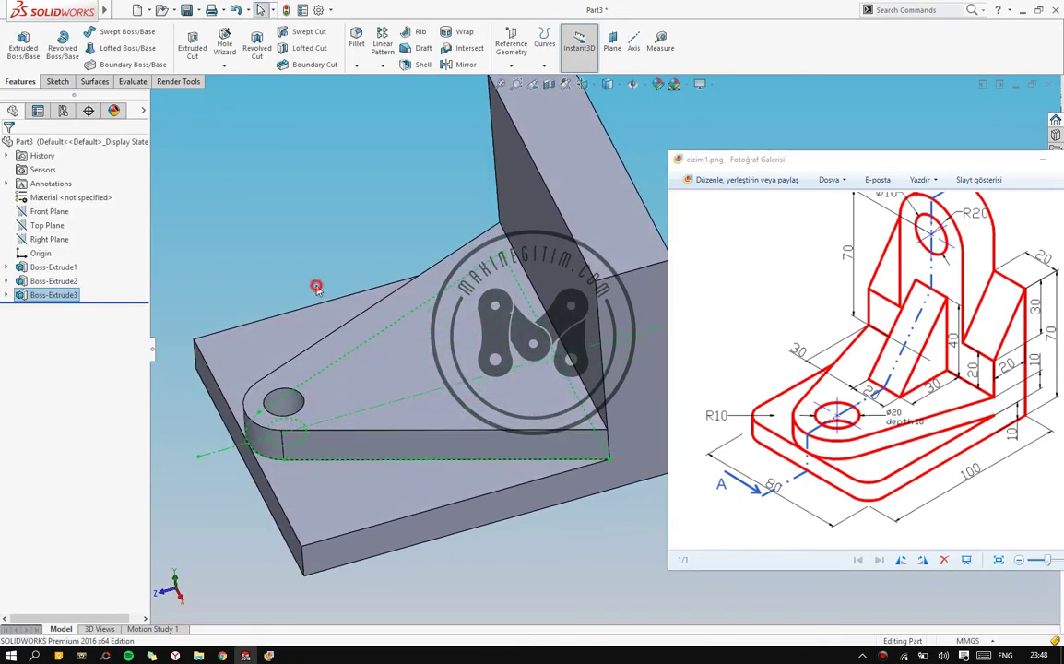
pyautogui.press('m')
pyautogui.click(340, 392)
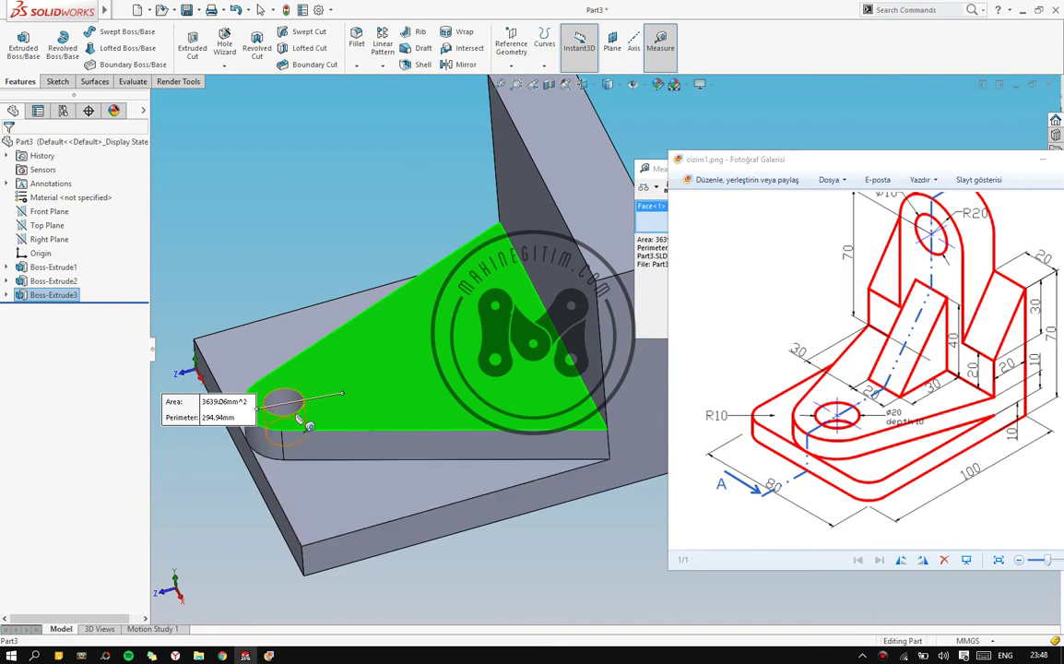
pyautogui.moveTo(280, 428)
pyautogui.mouseDown(button='middle')
pyautogui.moveTo(309, 424)
pyautogui.moveTo(286, 392)
pyautogui.moveTo(299, 359)
pyautogui.mouseUp(button='middle')
pyautogui.click(281, 389)
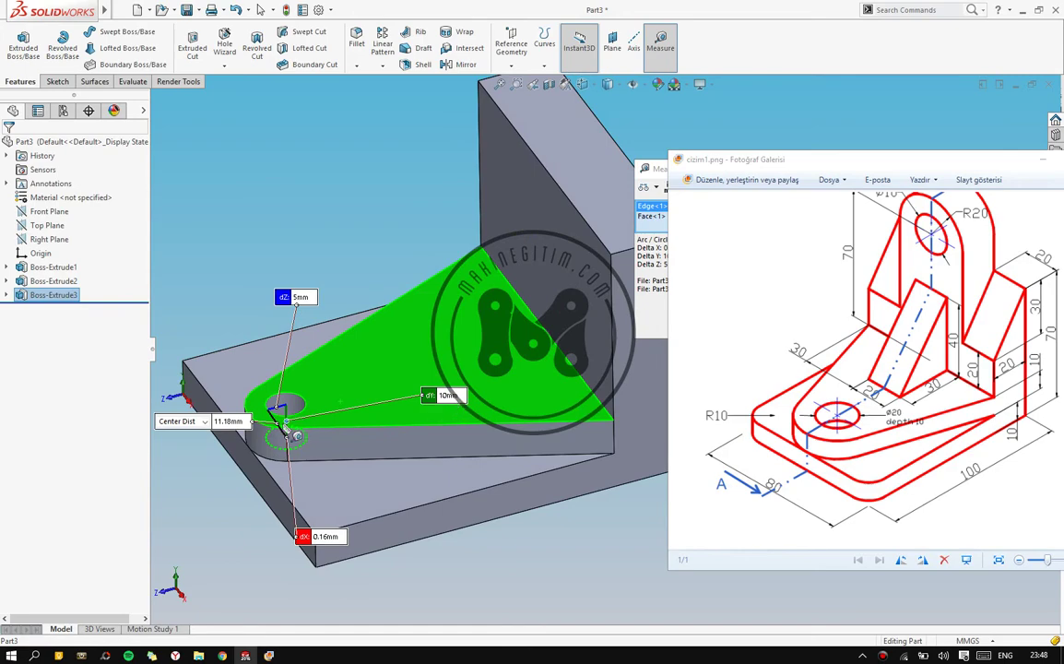
pyautogui.moveTo(298, 436); pyautogui.dragTo(288, 422, button='middle')
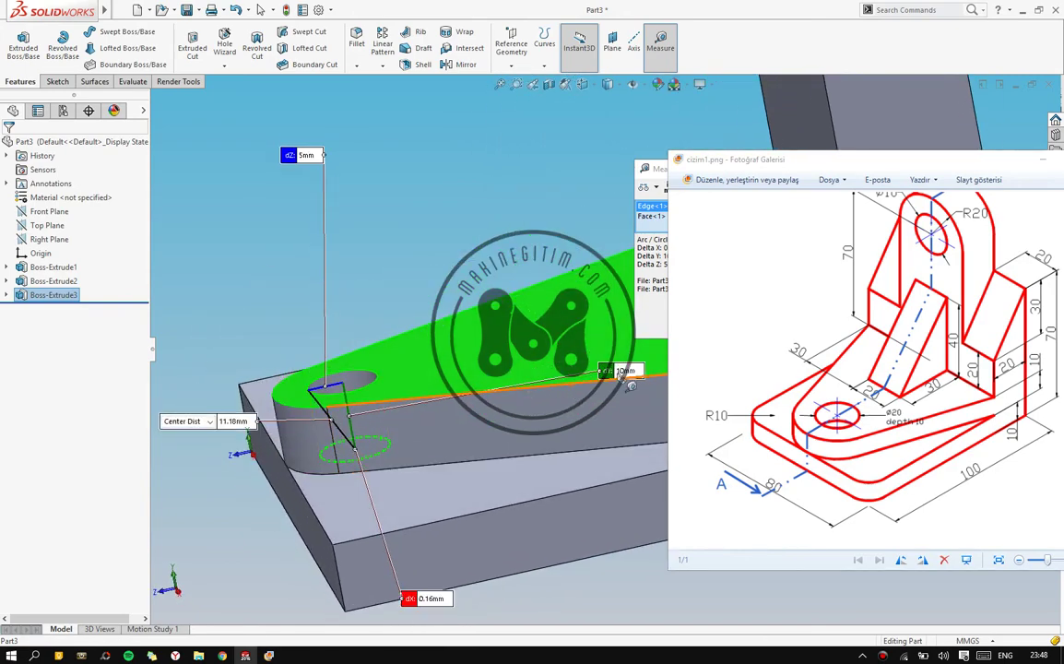
pyautogui.press('Escape')
pyautogui.moveTo(543, 372)
pyautogui.mouseDown(button='middle')
pyautogui.moveTo(404, 359)
pyautogui.moveTo(388, 374)
pyautogui.moveTo(465, 396)
pyautogui.moveTo(304, 373)
pyautogui.mouseUp(button='middle')
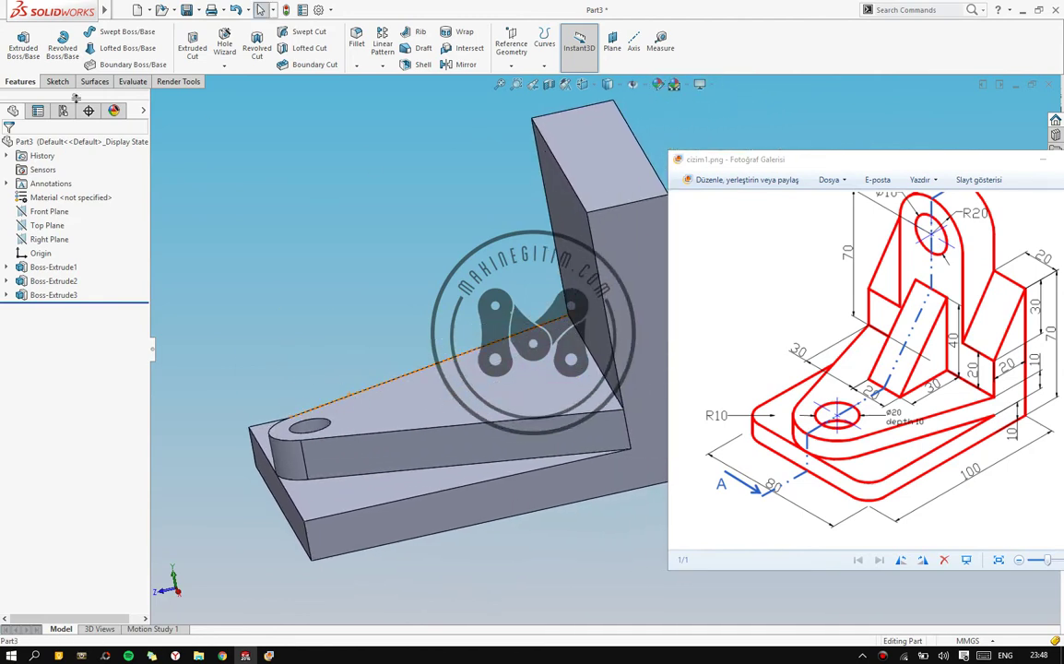
# Measure the rib's top faces and the lug's rounded 10 mm-radius end face
pyautogui.click(133, 82)
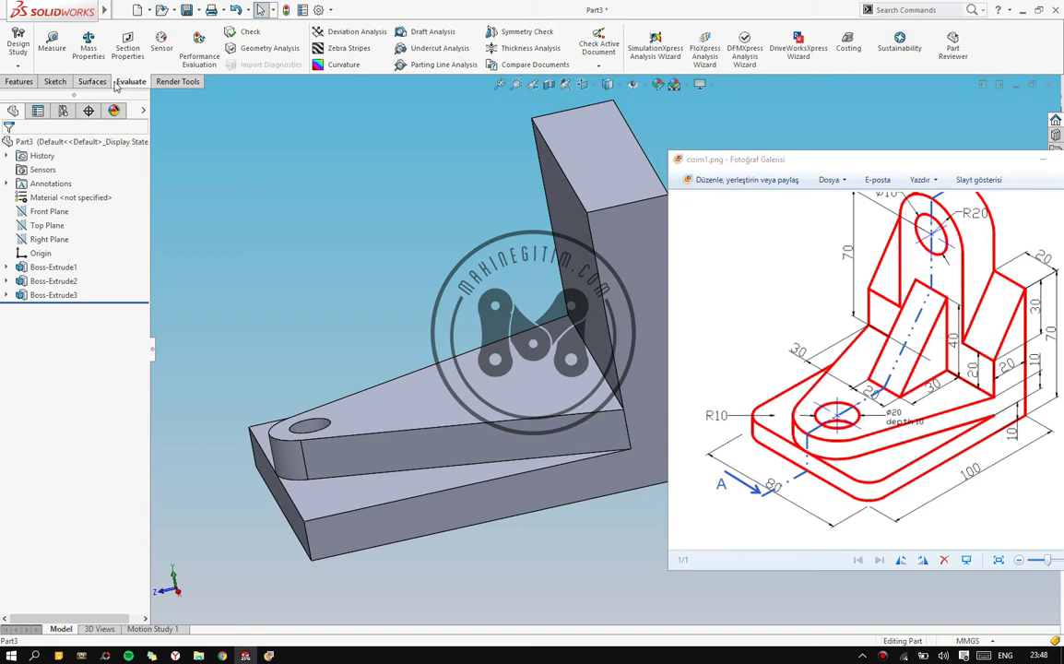
pyautogui.click(52, 42)
pyautogui.moveTo(356, 436); pyautogui.dragTo(396, 434, button='middle')
pyautogui.moveTo(560, 318)
pyautogui.mouseDown()
pyautogui.moveTo(372, 145)
pyautogui.moveTo(325, 139)
pyautogui.mouseUp()
pyautogui.click(398, 420)
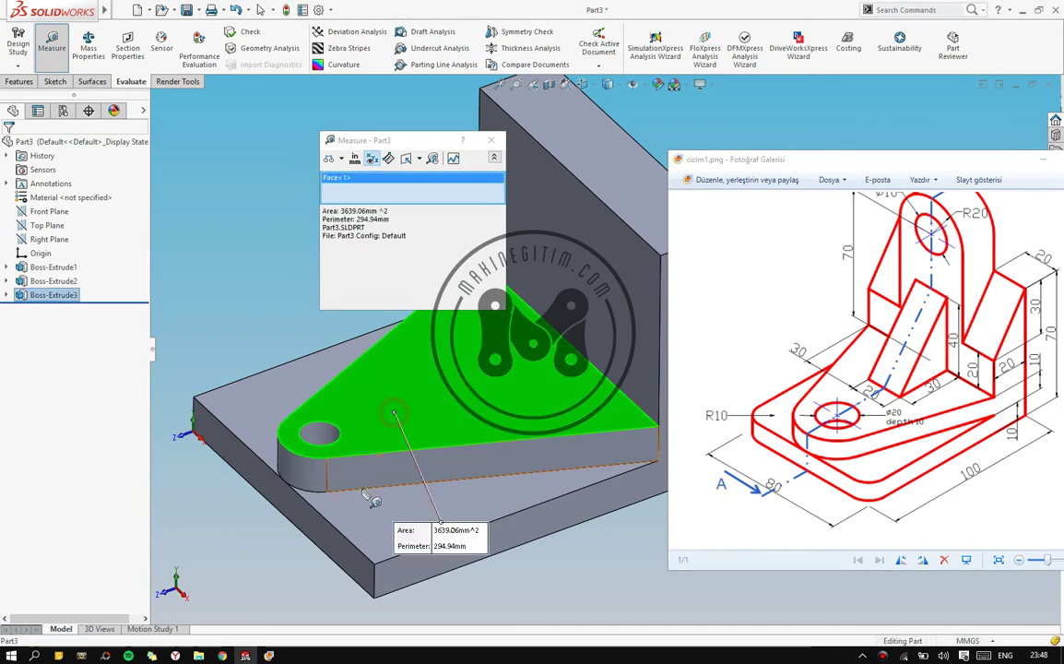
pyautogui.click(361, 498)
pyautogui.press('Escape')
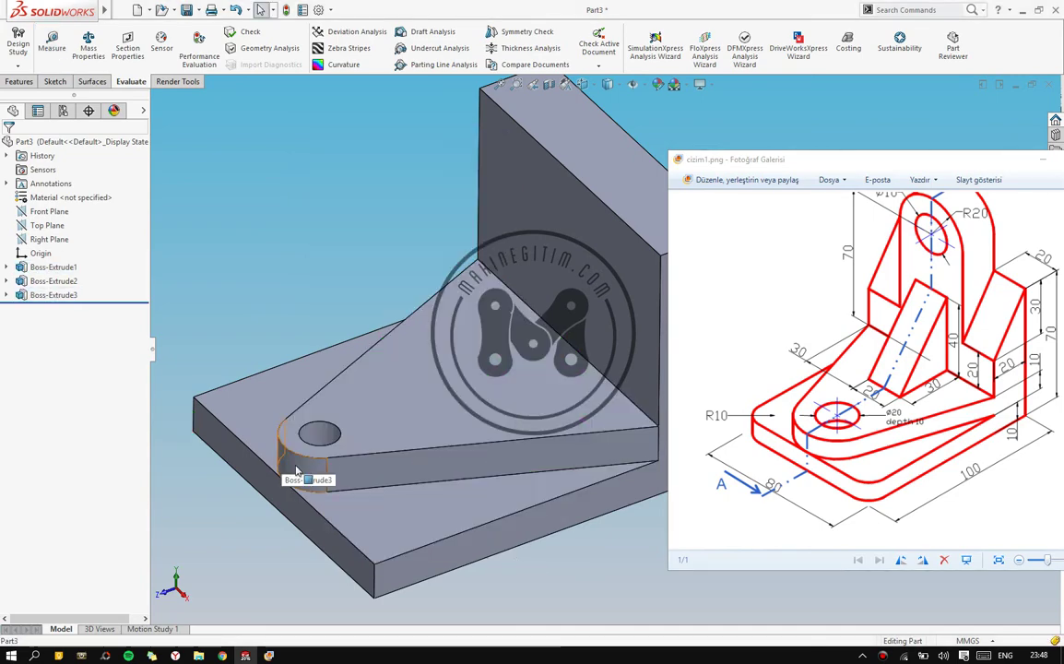
pyautogui.click(294, 478)
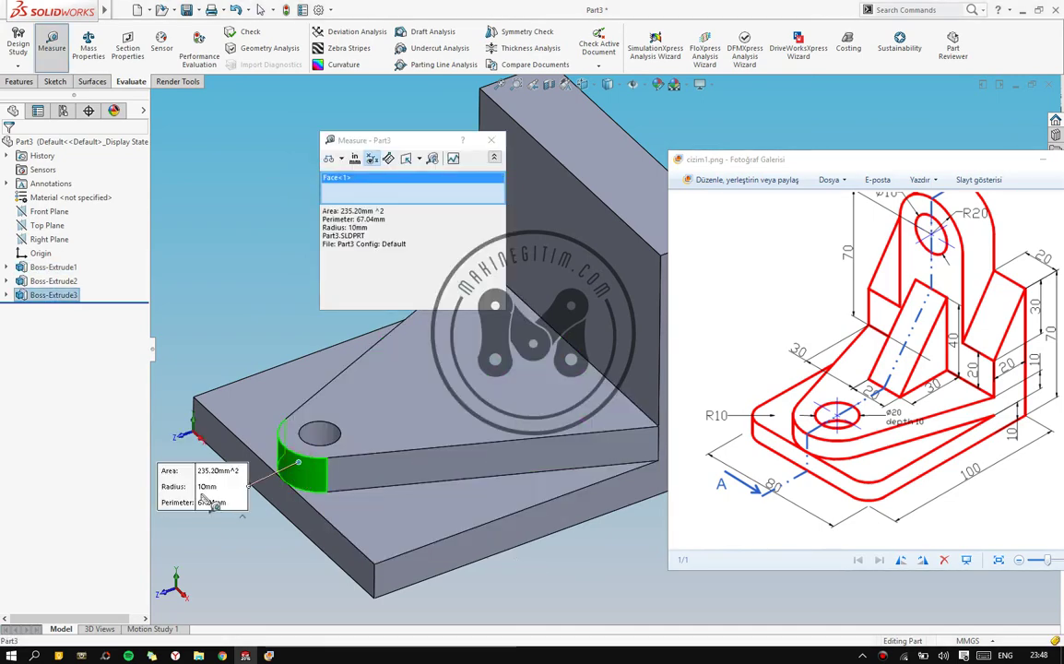
pyautogui.press('Escape')
pyautogui.press('Escape')
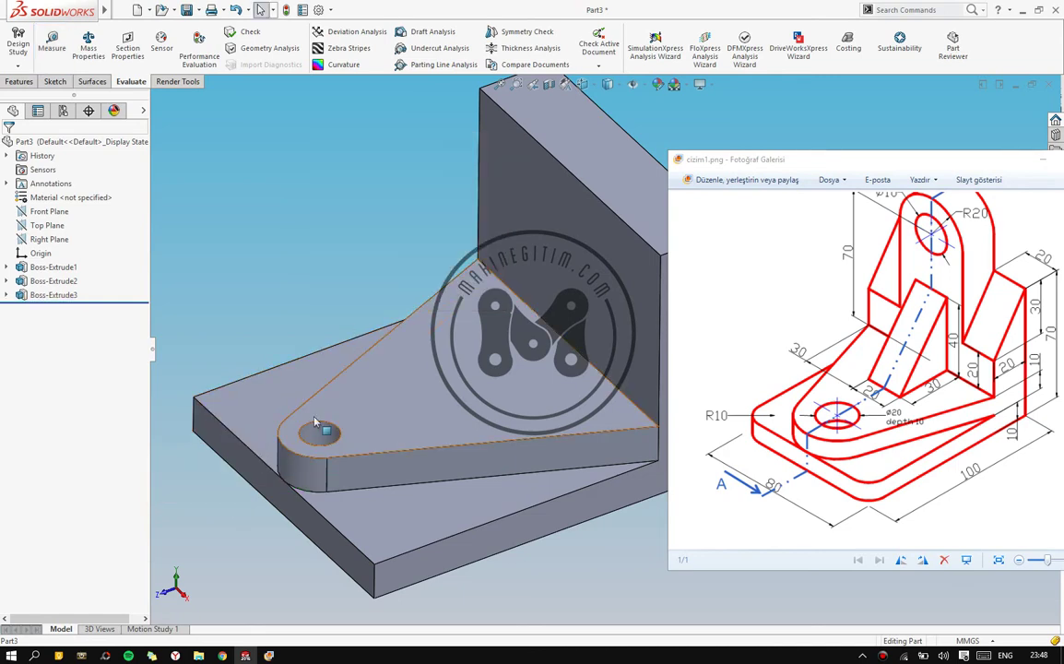
# Snap the view to isometric, zoom in, and return to the Features tools
pyautogui.moveTo(333, 434)
pyautogui.mouseDown(button='middle')
pyautogui.moveTo(427, 476)
pyautogui.moveTo(443, 396)
pyautogui.mouseUp(button='middle')
pyautogui.hotkey('ctrl', '7')
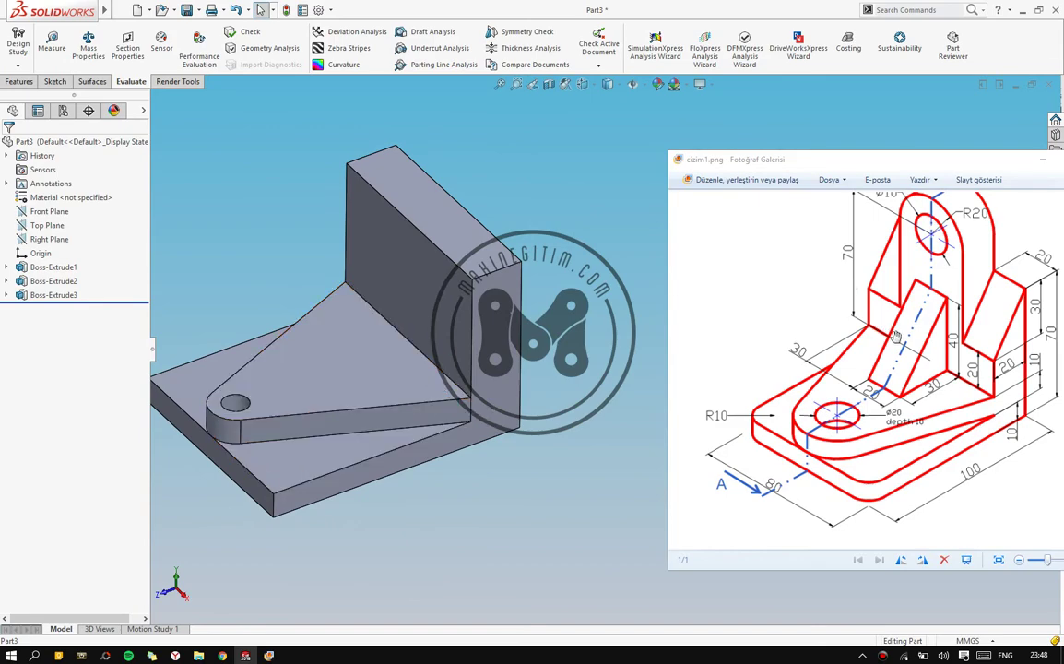
pyautogui.scroll(3, 919, 362)
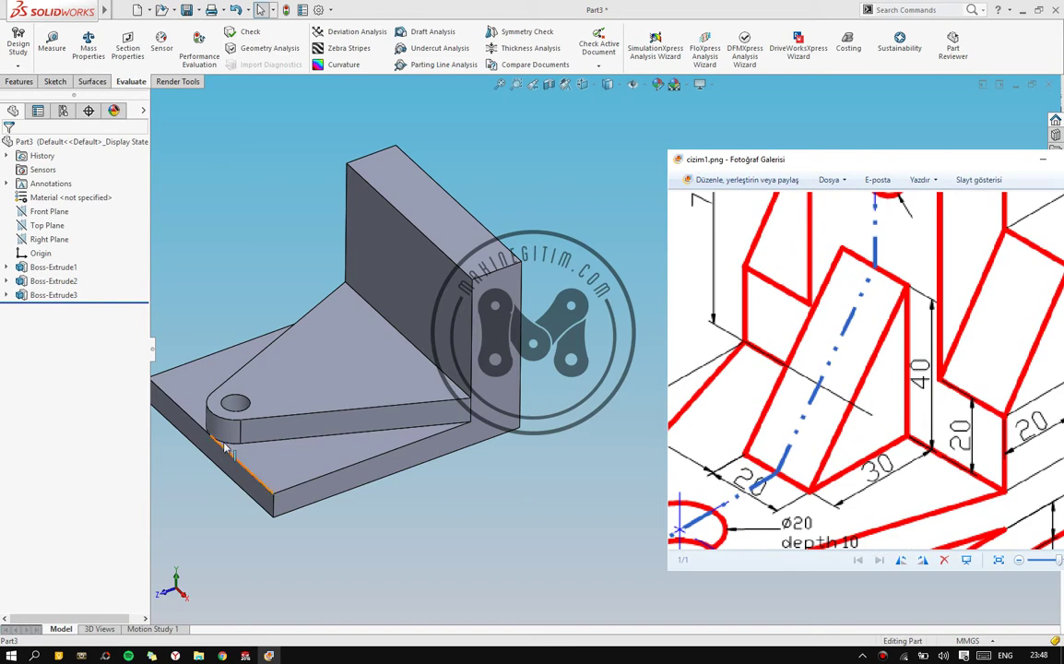
pyautogui.click(15, 83)
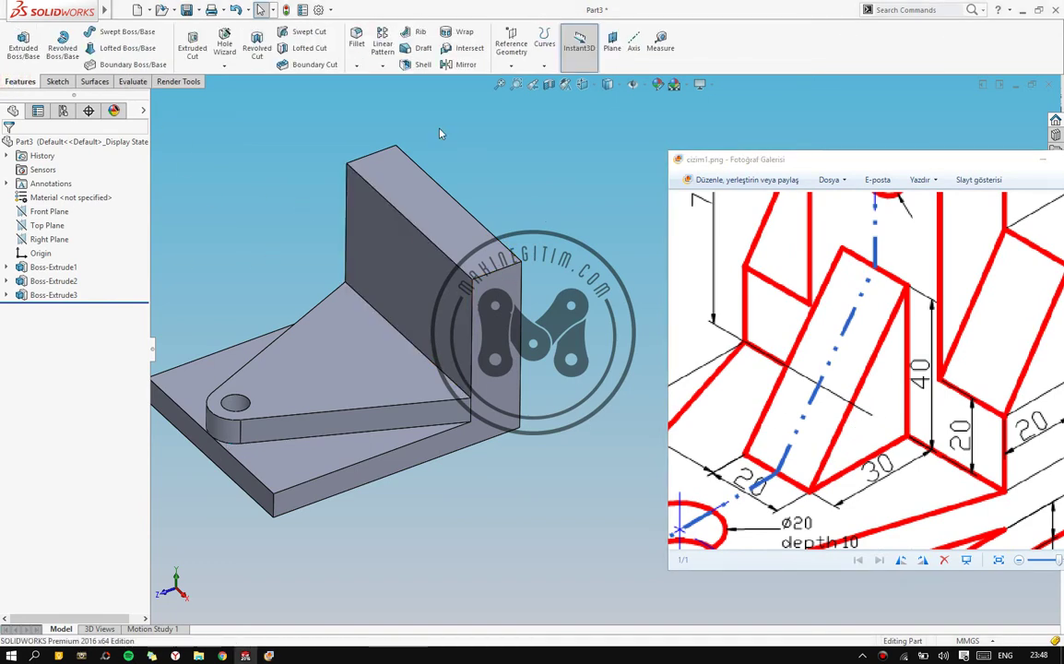
# Create reference plane Plane1 from two picked faces, cutting through the rib and wall
pyautogui.click(513, 57)
pyautogui.click(522, 80)
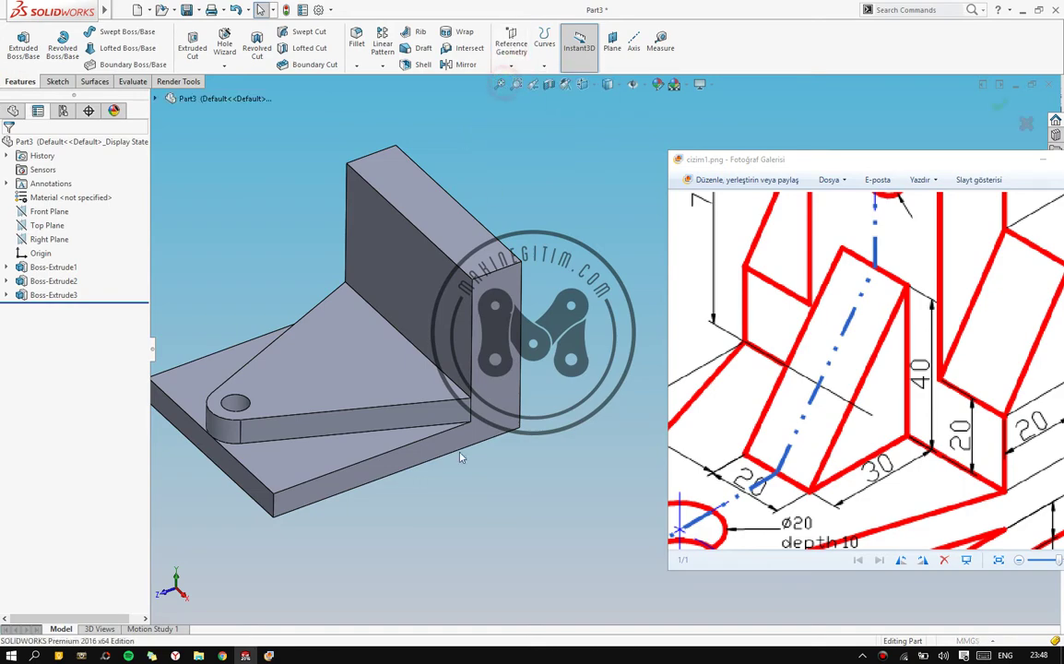
pyautogui.click(489, 398)
pyautogui.moveTo(350, 373); pyautogui.dragTo(243, 203, button='middle')
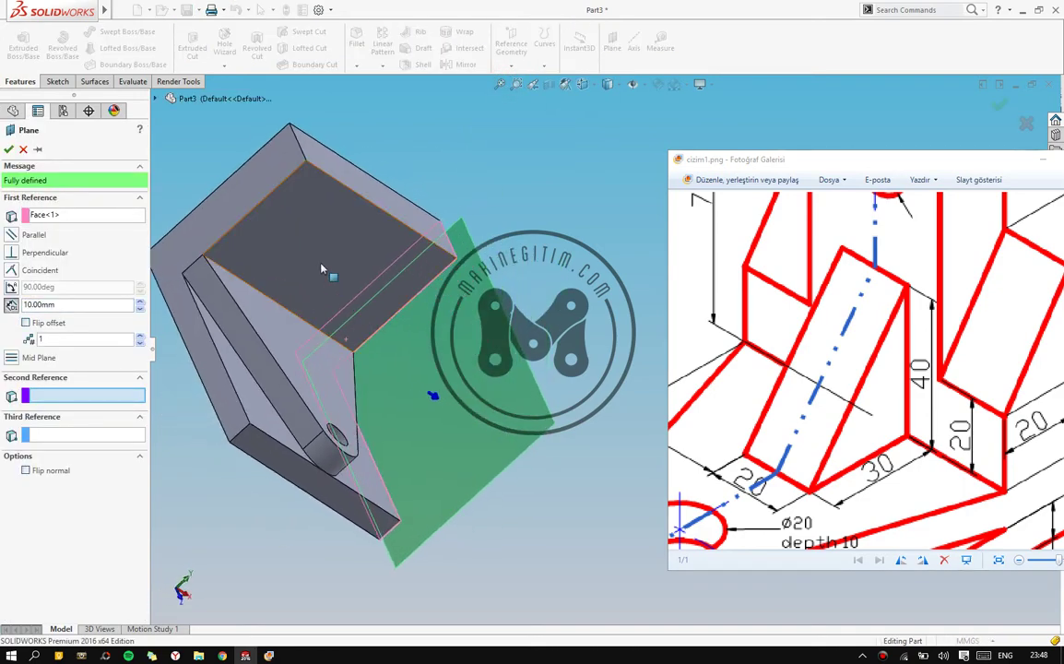
pyautogui.click(243, 203)
pyautogui.hotkey('ctrl', '7')
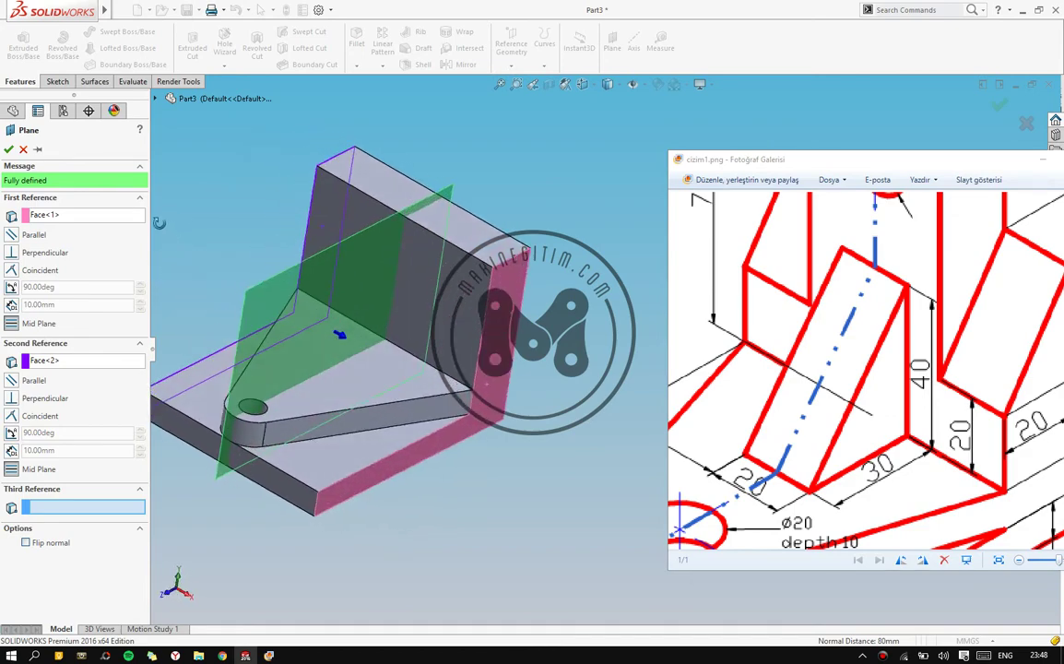
pyautogui.click(8, 148)
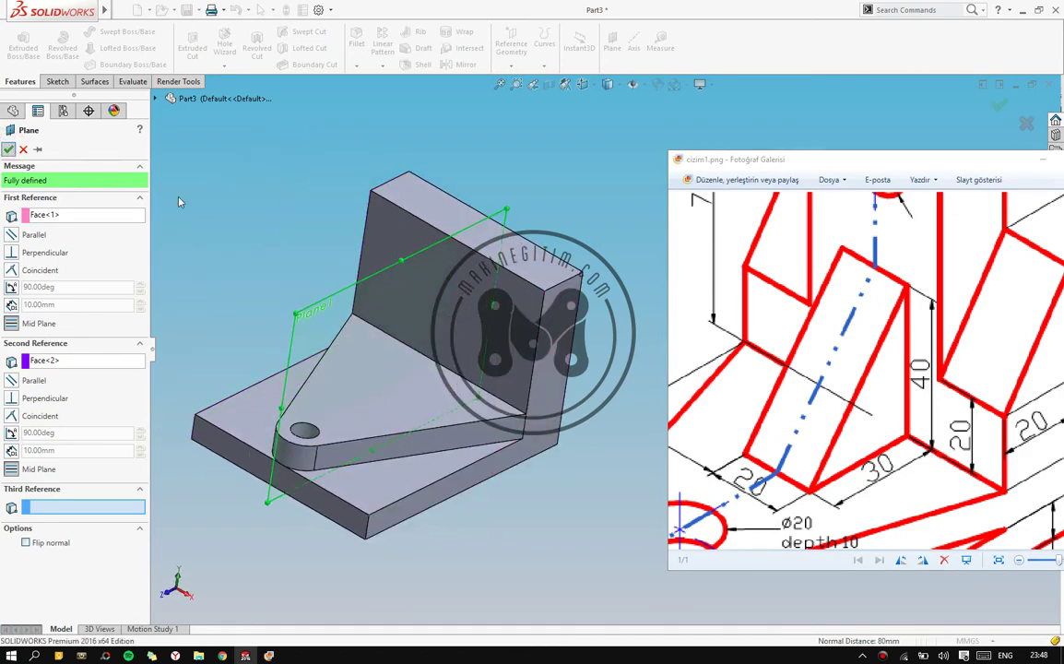
pyautogui.moveTo(329, 293); pyautogui.dragTo(314, 284, button='middle')
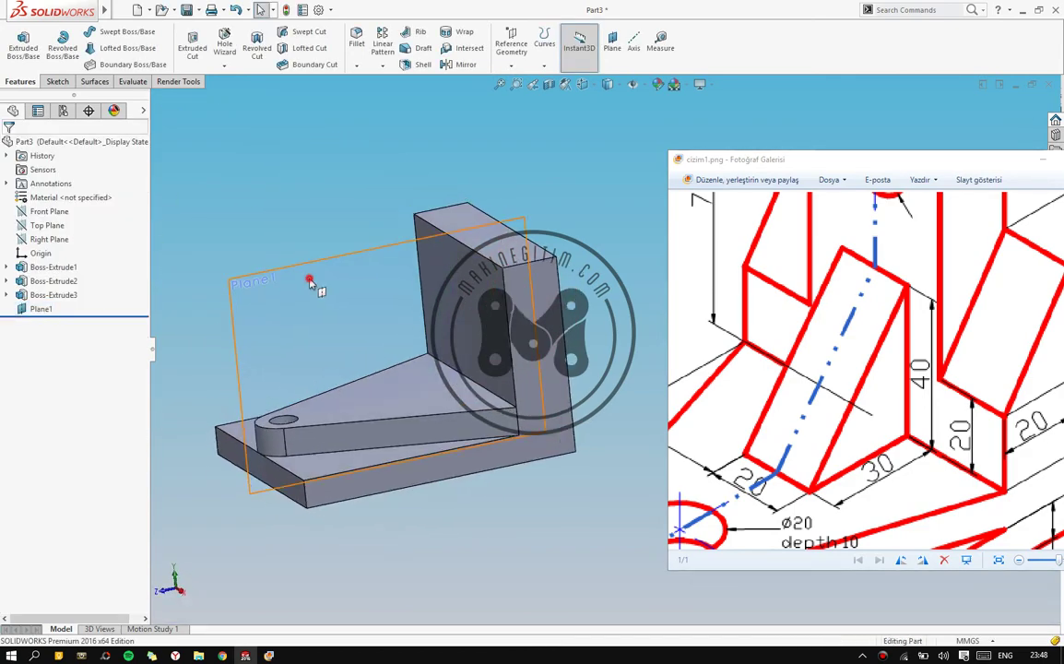
pyautogui.click(312, 283)
# Start a sketch on Plane1 in Right view and draw a three-line right triangle
pyautogui.click(53, 81)
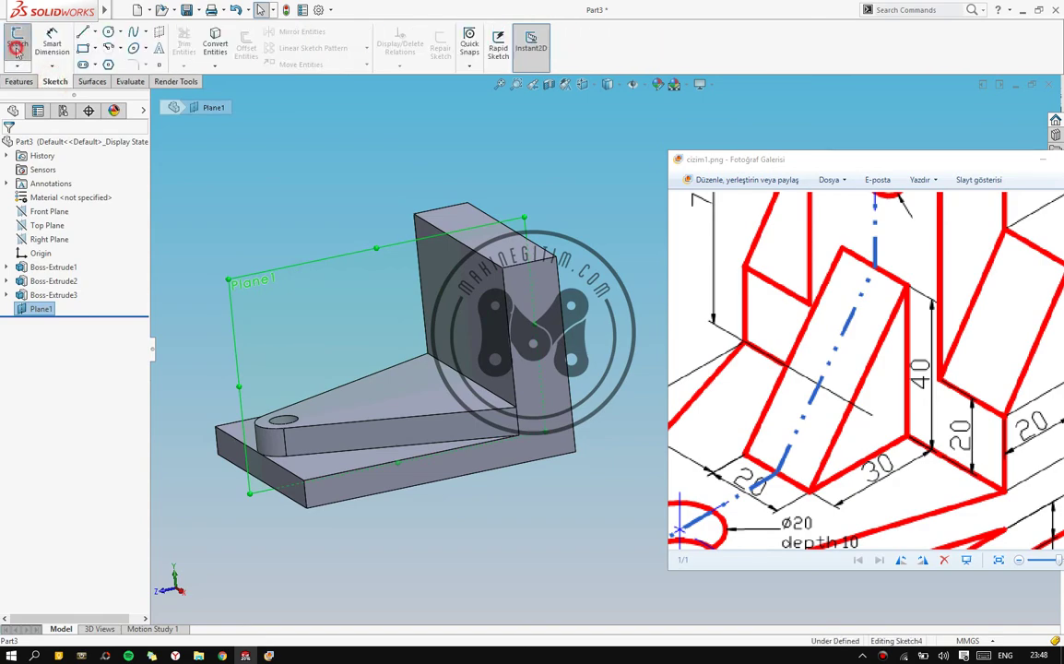
pyautogui.click(16, 41)
pyautogui.press('space')
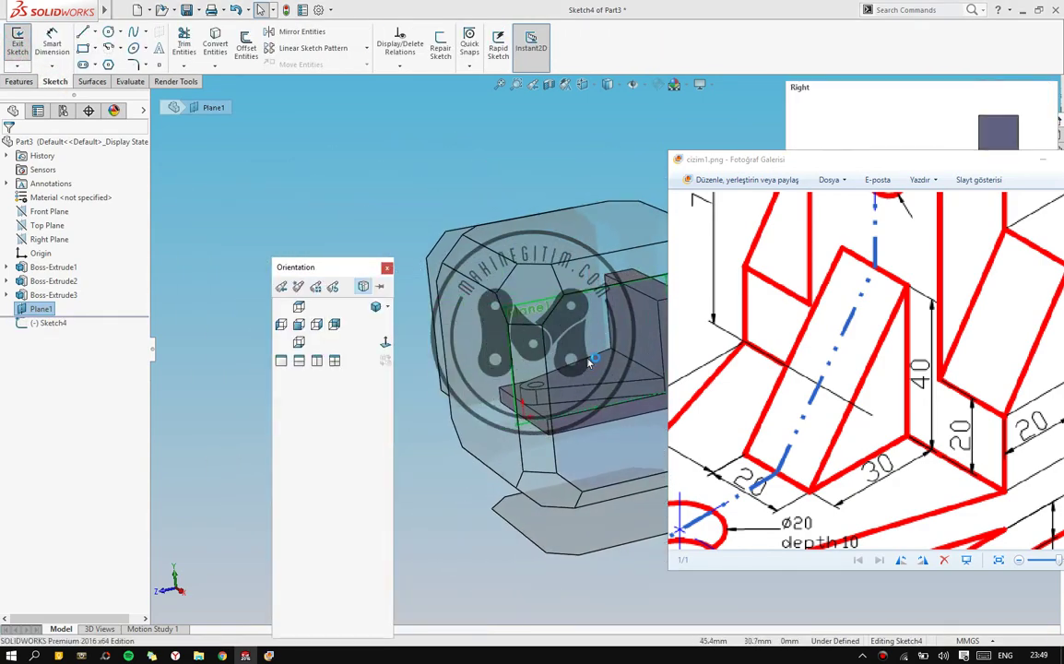
pyautogui.click(529, 322)
pyautogui.hotkey('ctrl', '4')
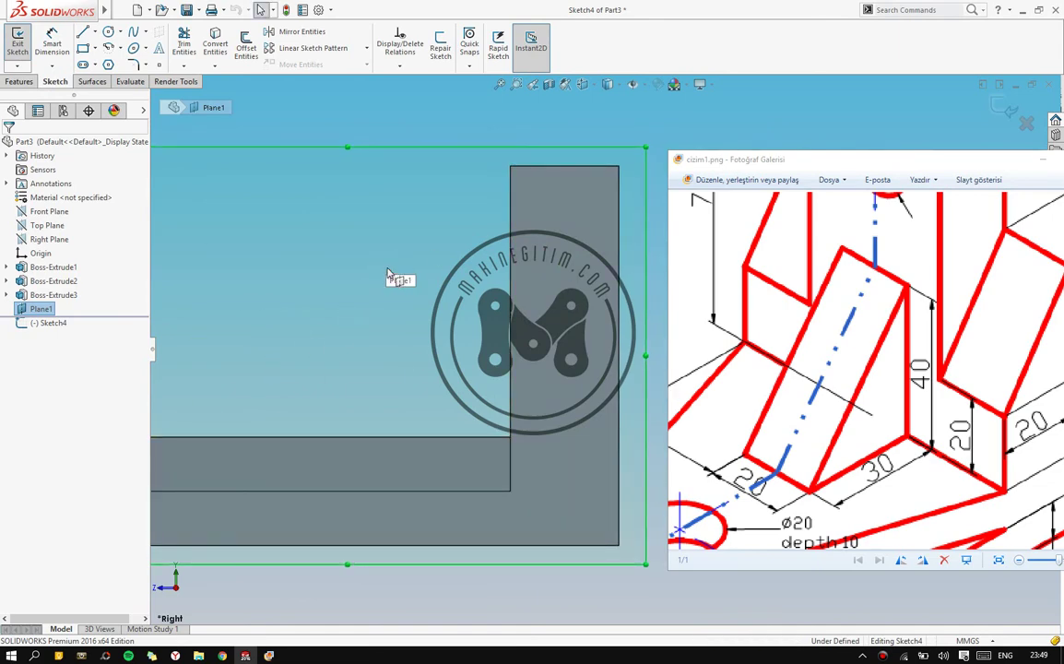
pyautogui.click(82, 32)
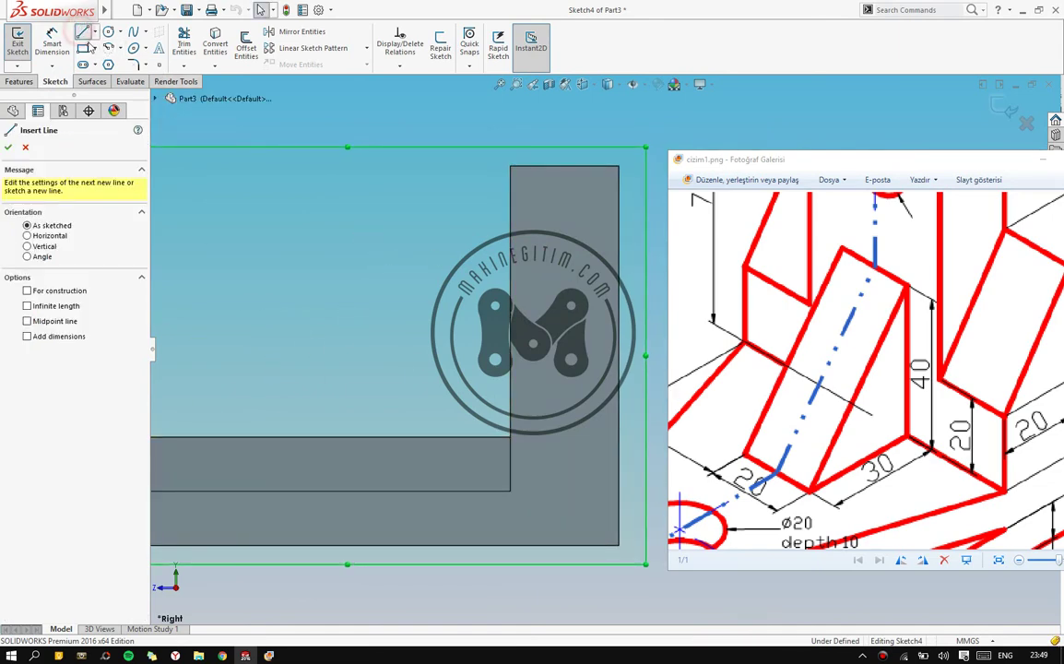
pyautogui.click(510, 293)
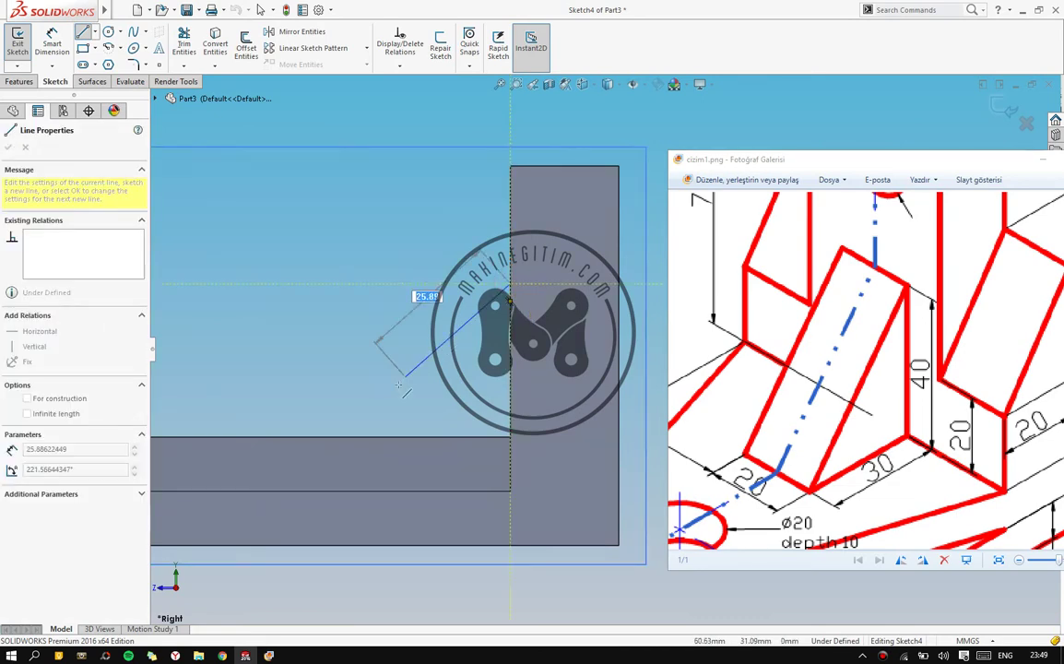
pyautogui.click(336, 434)
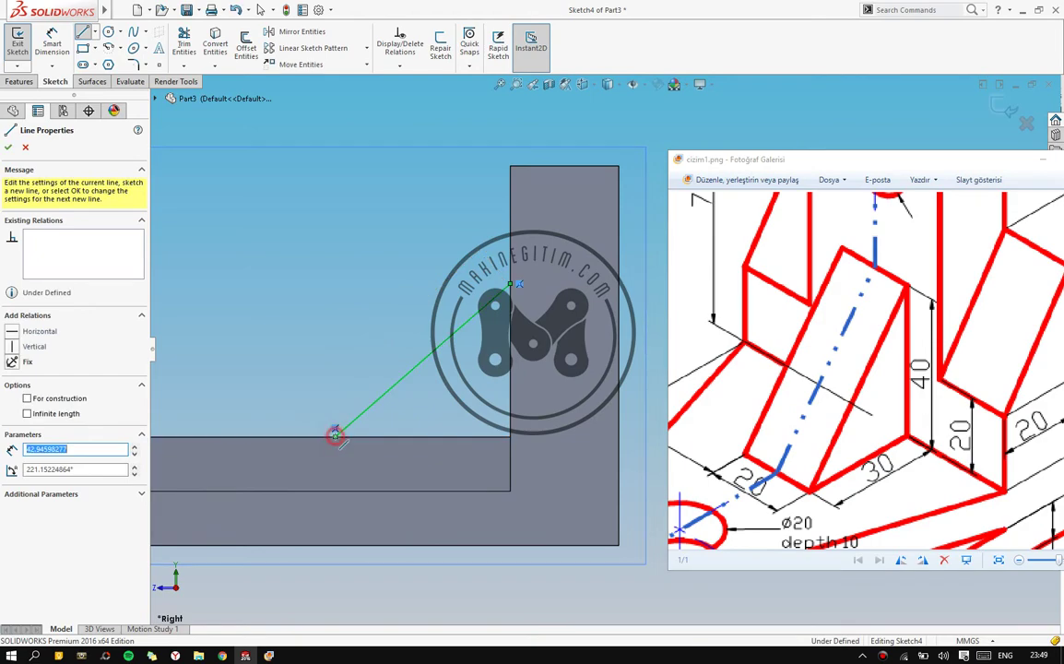
pyautogui.click(510, 437)
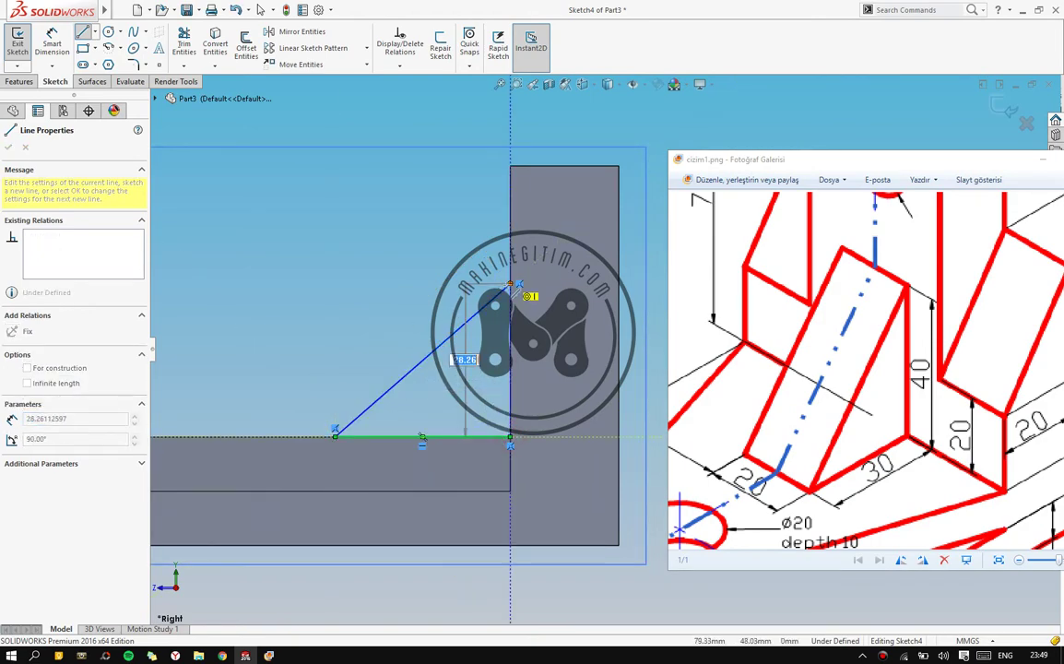
pyautogui.click(517, 286)
pyautogui.rightClick(476, 265)
pyautogui.click(473, 298)
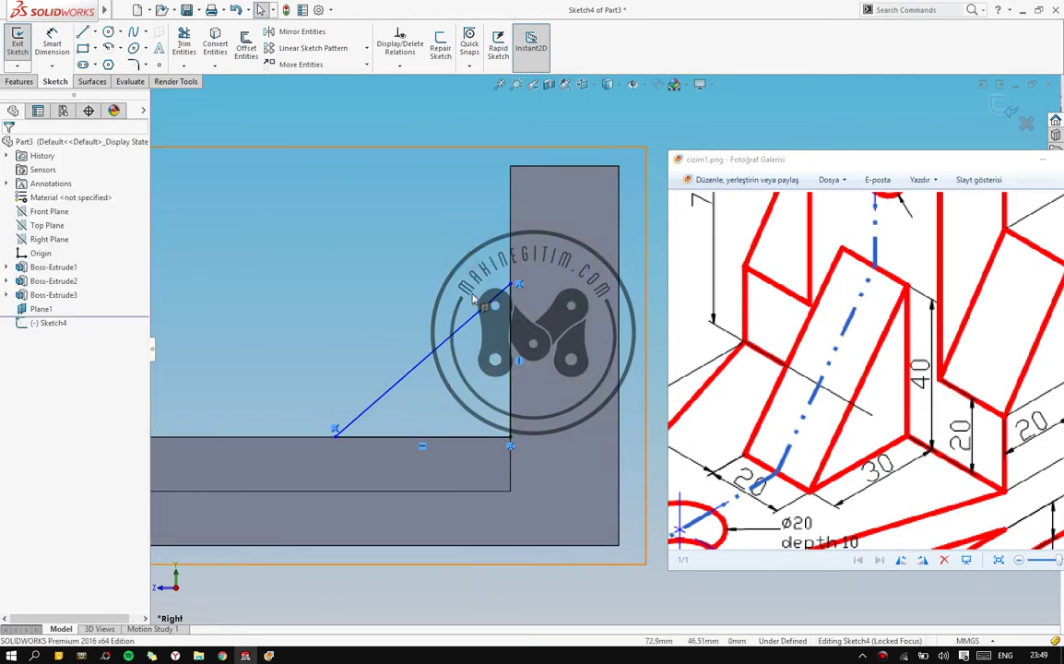
# Dimension the triangle's base to 30 mm and its vertical leg to 40 mm
pyautogui.click(54, 44)
pyautogui.click(387, 438)
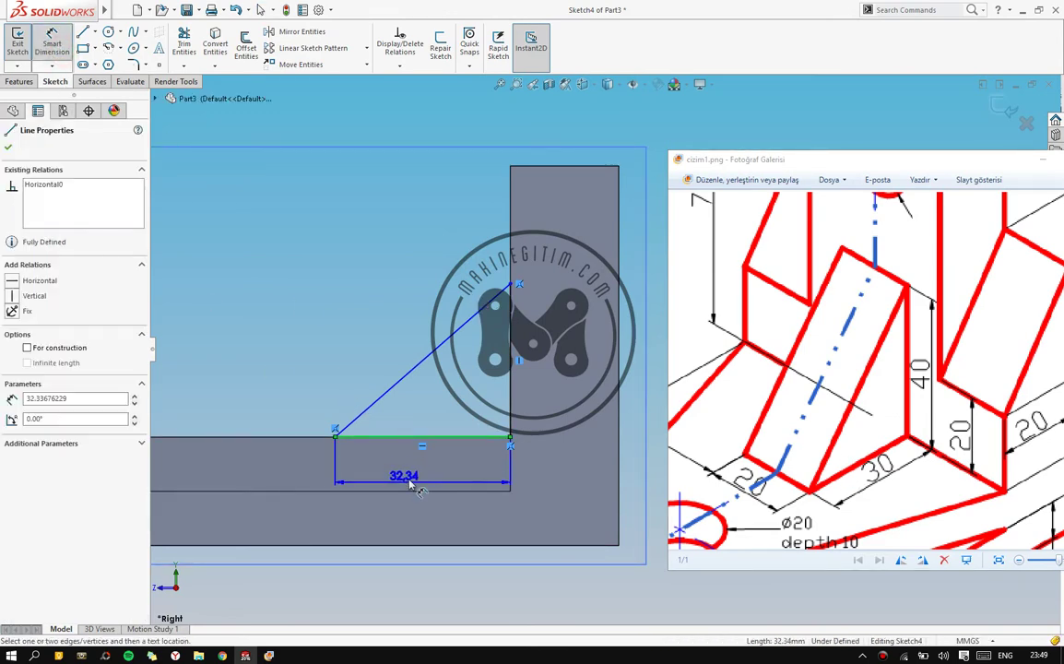
pyautogui.click(408, 473)
pyautogui.write('30')
pyautogui.press('Return')
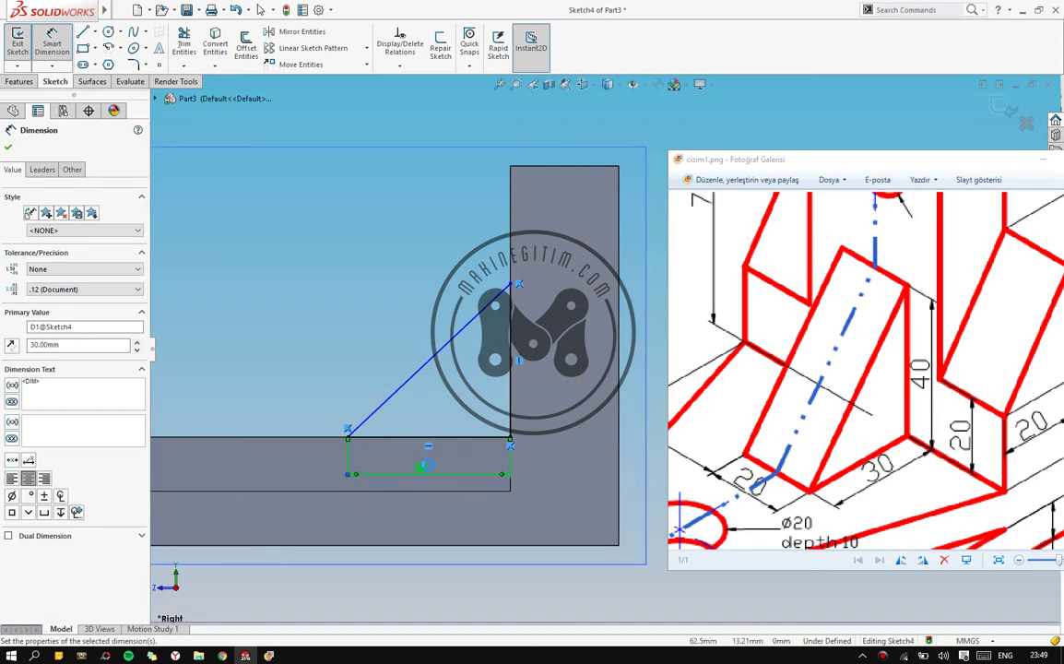
pyautogui.click(510, 378)
pyautogui.click(551, 369)
pyautogui.write('40')
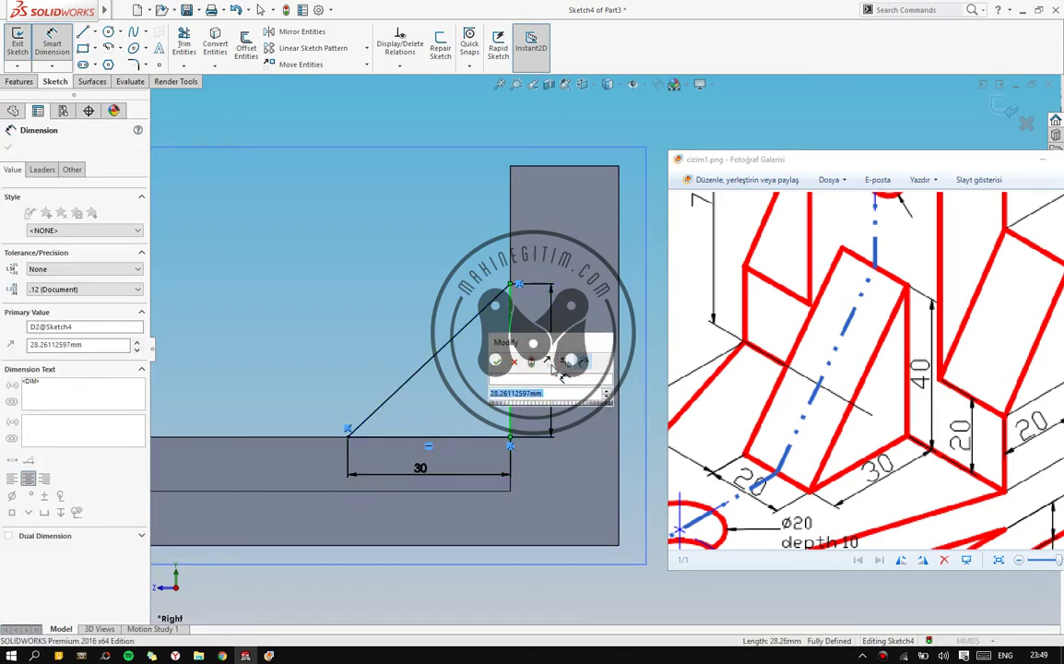
pyautogui.press('Return')
# Close Smart Dimension, orbit into a 3D view, and exit the triangle sketch
pyautogui.scroll(2, 553, 369)
pyautogui.scroll(1, 554, 366)
pyautogui.keyDown('ctrl'); pyautogui.moveTo(554, 367); pyautogui.dragTo(438, 365, button='middle'); pyautogui.keyUp('ctrl')
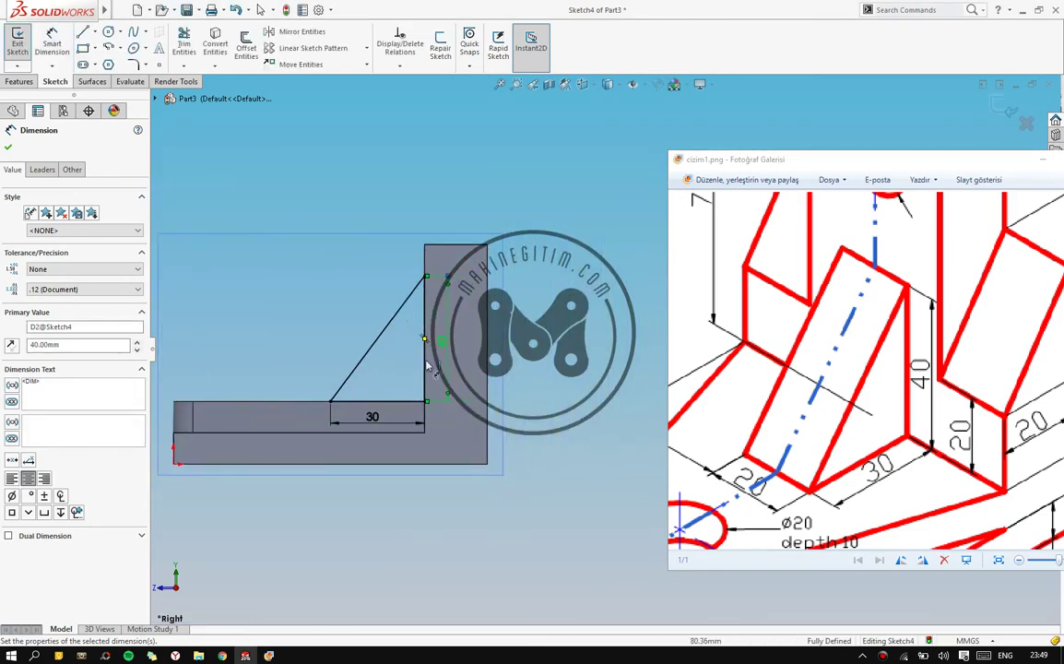
pyautogui.click(7, 147)
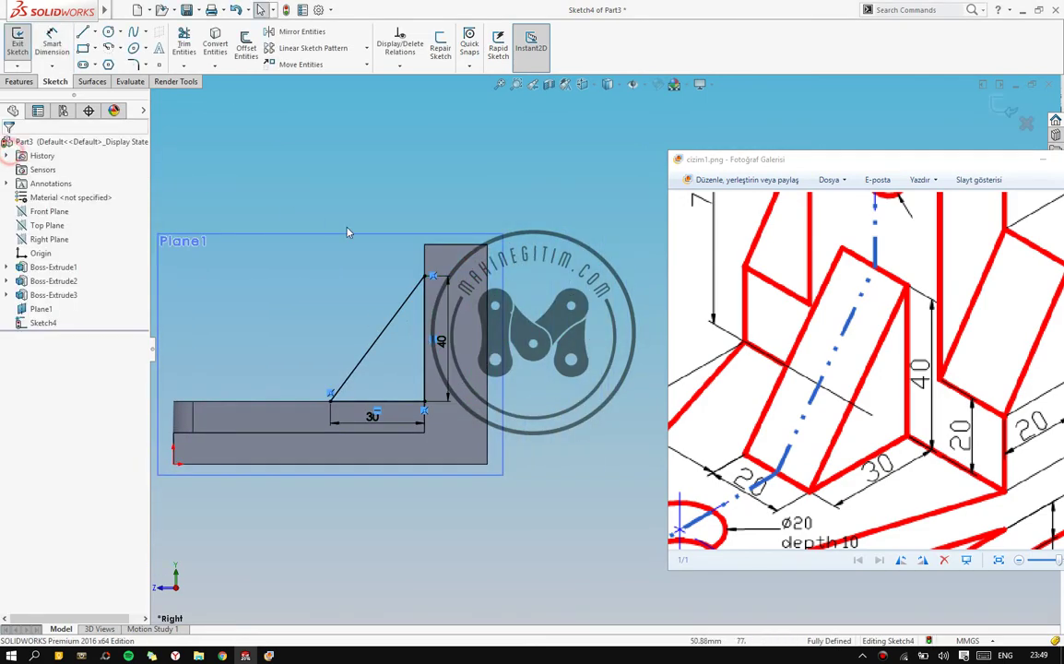
pyautogui.scroll(2, 396, 286)
pyautogui.moveTo(397, 286); pyautogui.dragTo(230, 221, button='middle')
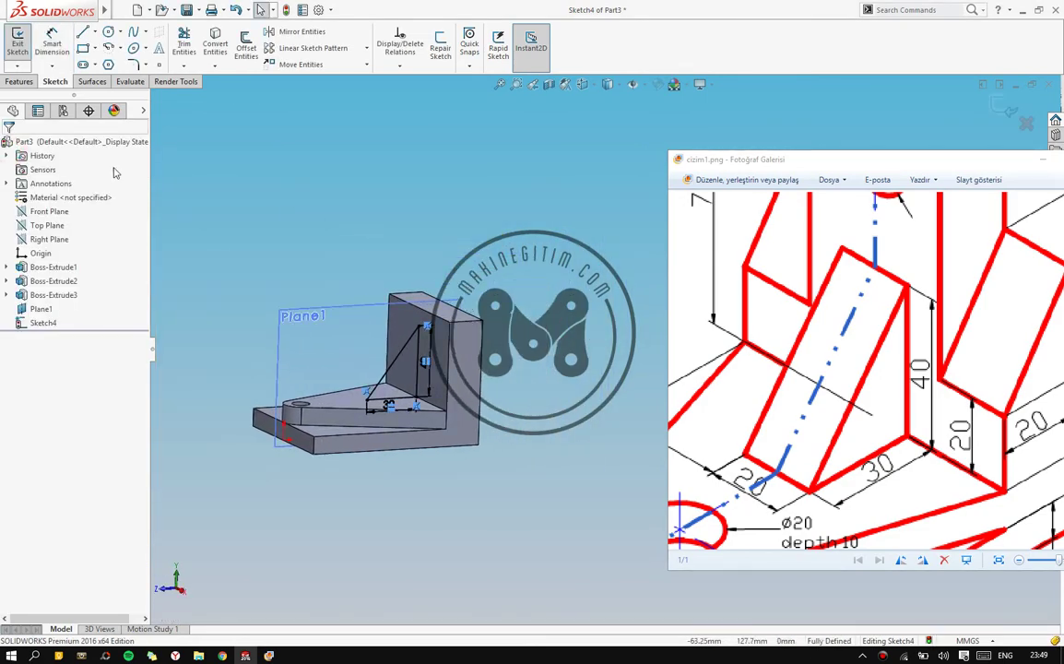
pyautogui.click(18, 41)
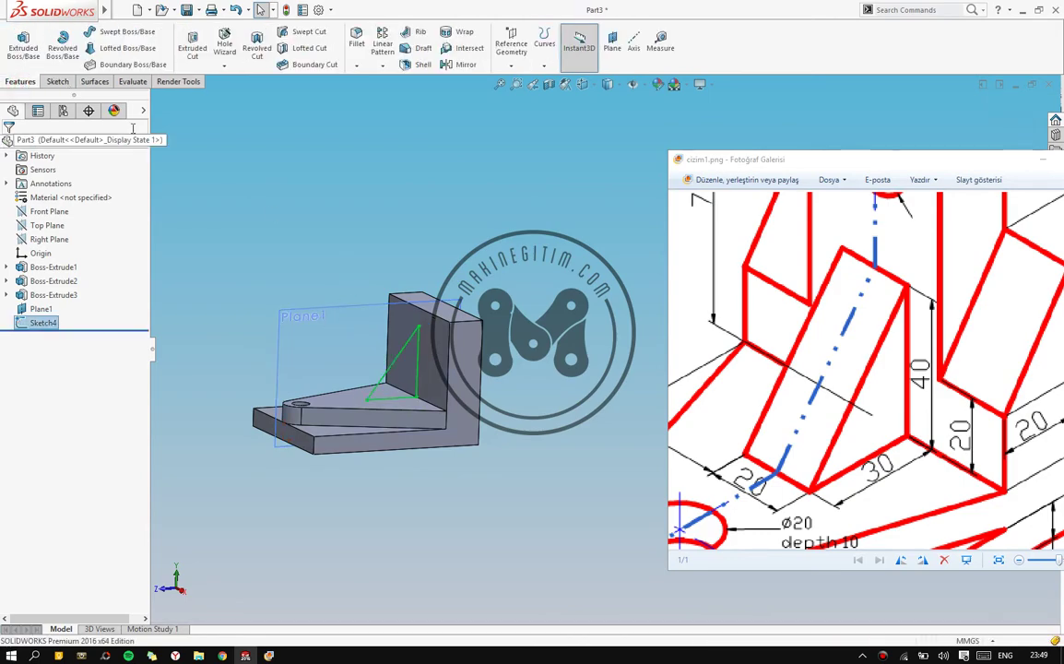
# Extrude the triangle sketch Mid Plane, 20 mm thick, as Boss-Extrude4
pyautogui.click(23, 44)
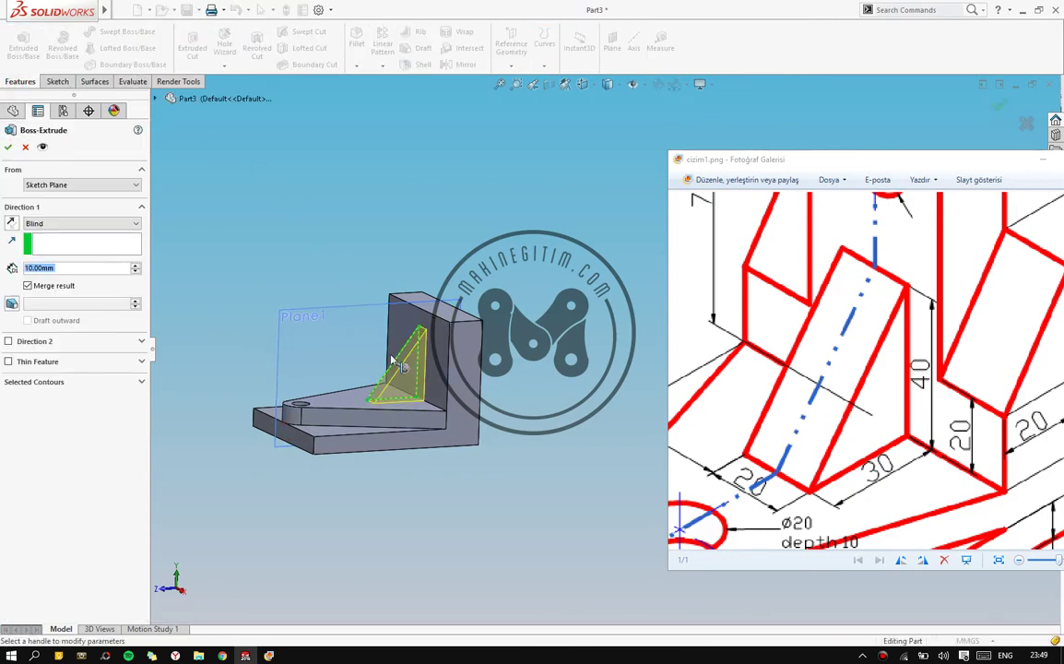
pyautogui.click(57, 223)
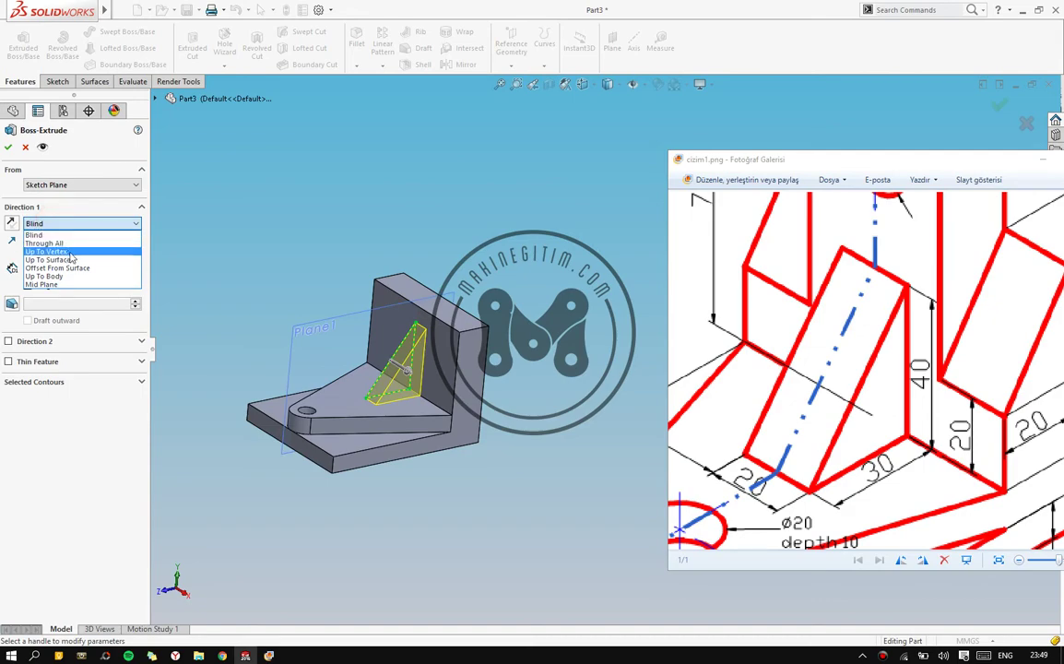
pyautogui.click(73, 282)
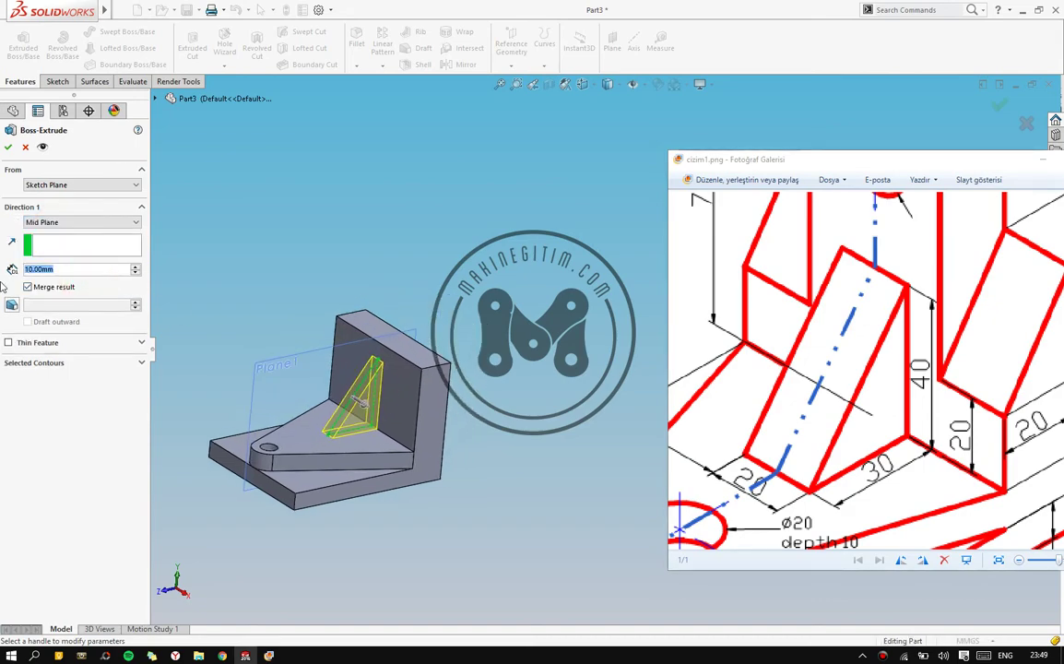
pyautogui.write('20')
pyautogui.press('Return')
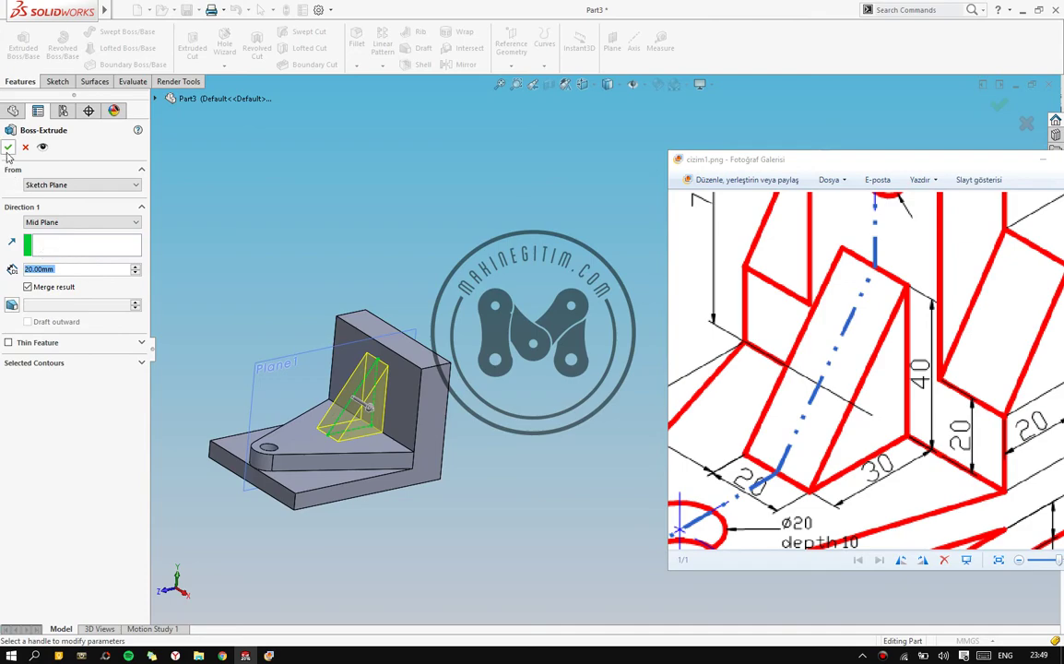
pyautogui.click(8, 148)
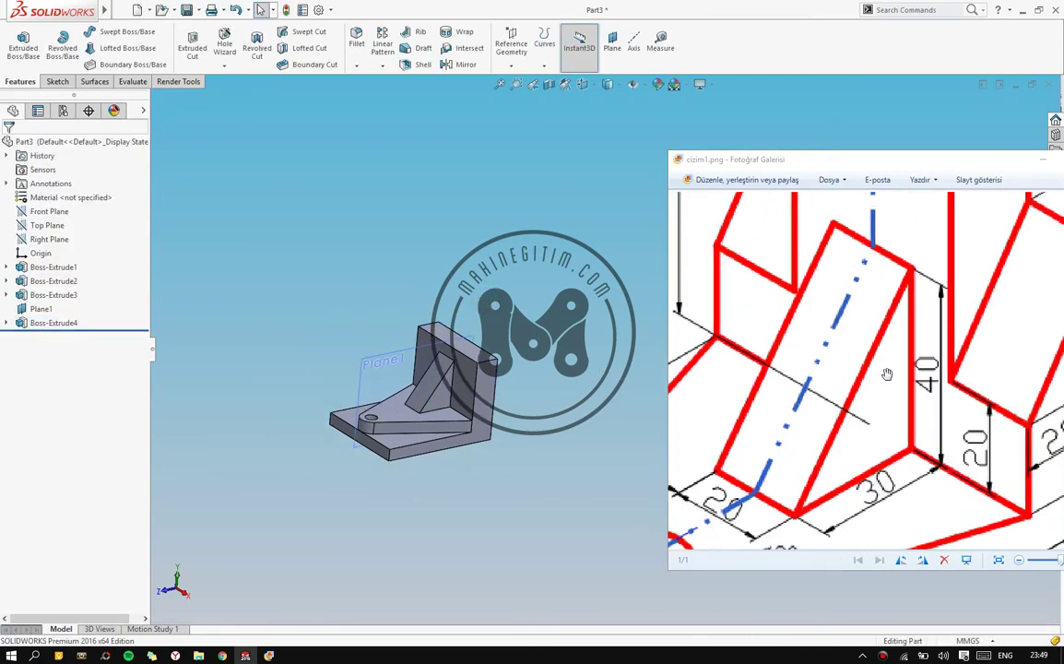
# Reposition the model and zoom the reference drawing to the hole and block dimensions
pyautogui.scroll(-3, 736, 351)
pyautogui.keyDown('ctrl'); pyautogui.moveTo(445, 292); pyautogui.dragTo(379, 355, button='middle'); pyautogui.keyUp('ctrl')
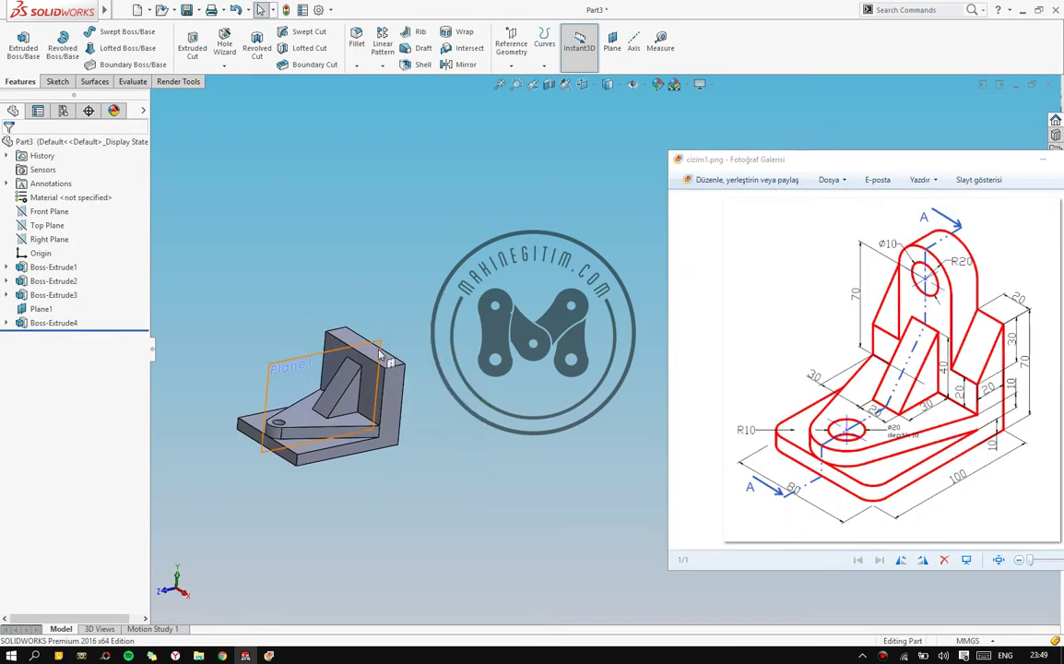
pyautogui.scroll(-3, 369, 355)
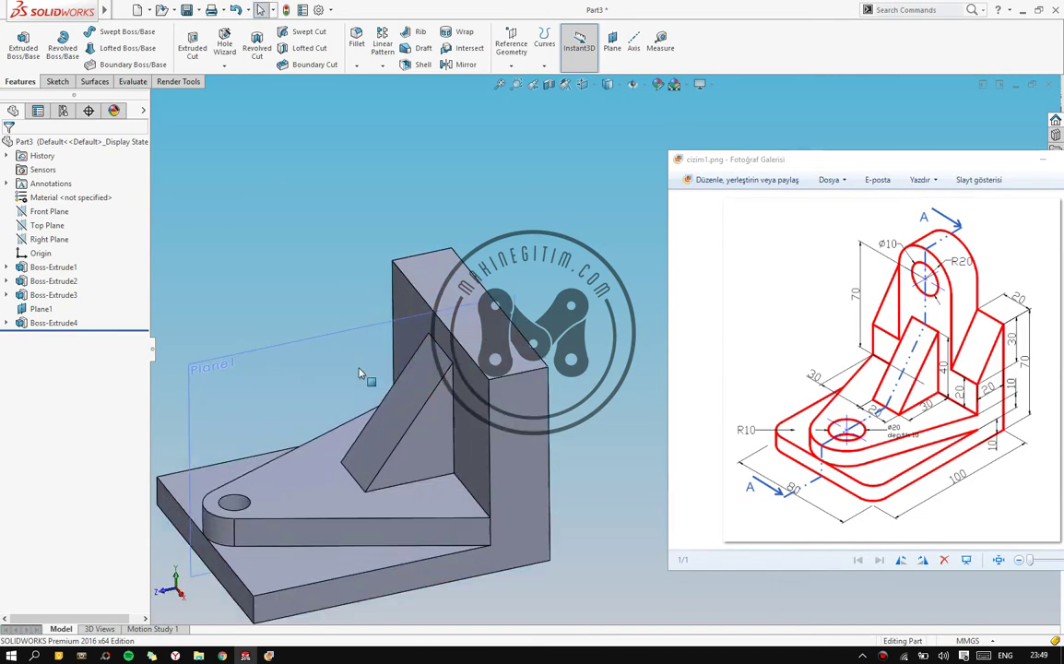
pyautogui.scroll(-2, 364, 373)
pyautogui.moveTo(368, 378); pyautogui.dragTo(350, 313, button='middle')
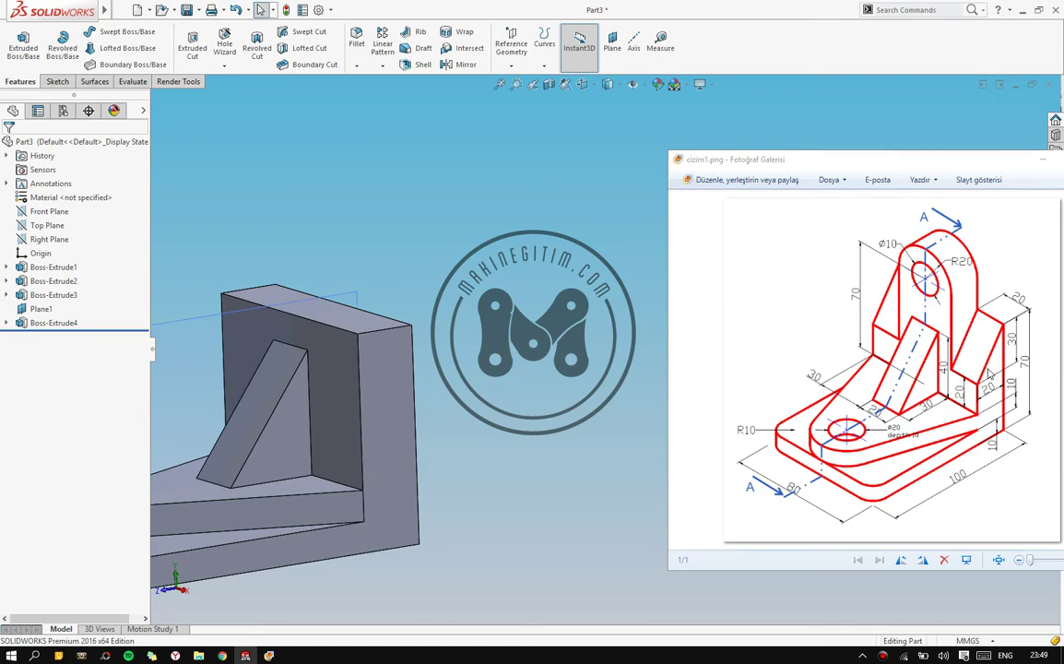
pyautogui.scroll(2, 870, 352)
pyautogui.scroll(2, 870, 353)
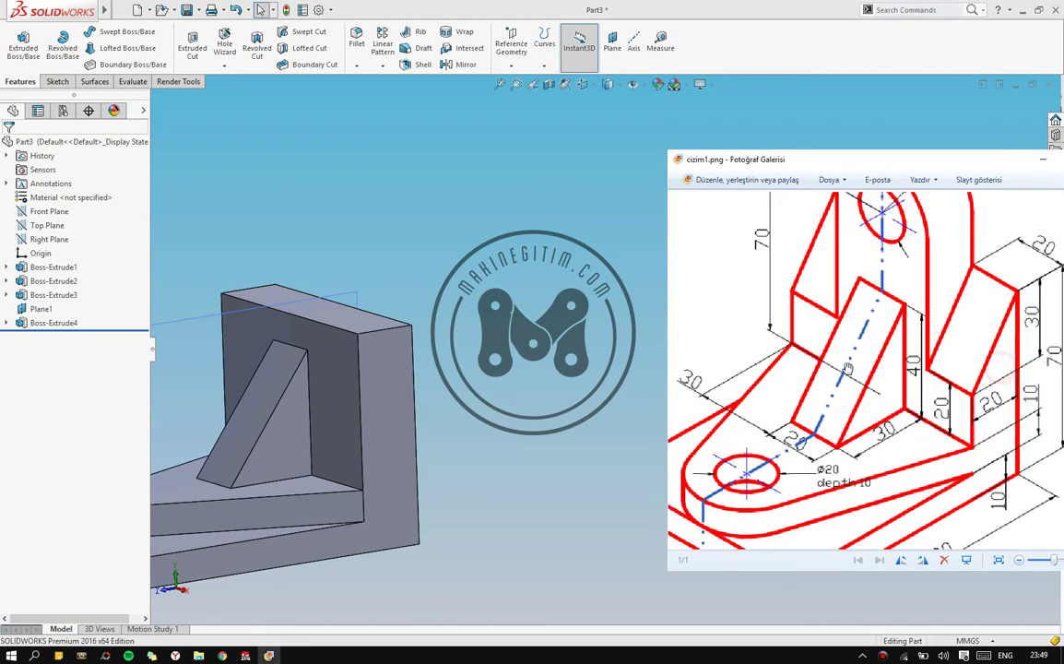
pyautogui.scroll(2, 870, 352)
pyautogui.moveTo(899, 319); pyautogui.dragTo(870, 353)
pyautogui.moveTo(891, 236); pyautogui.dragTo(892, 329)
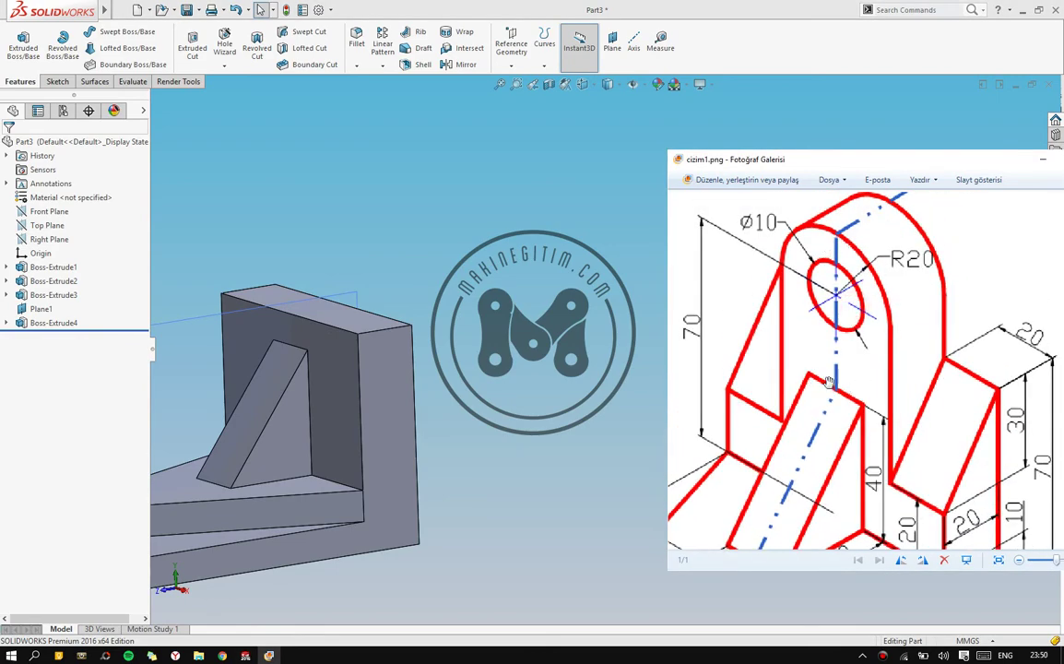
pyautogui.moveTo(905, 497); pyautogui.dragTo(899, 443)
pyautogui.scroll(1, 855, 458)
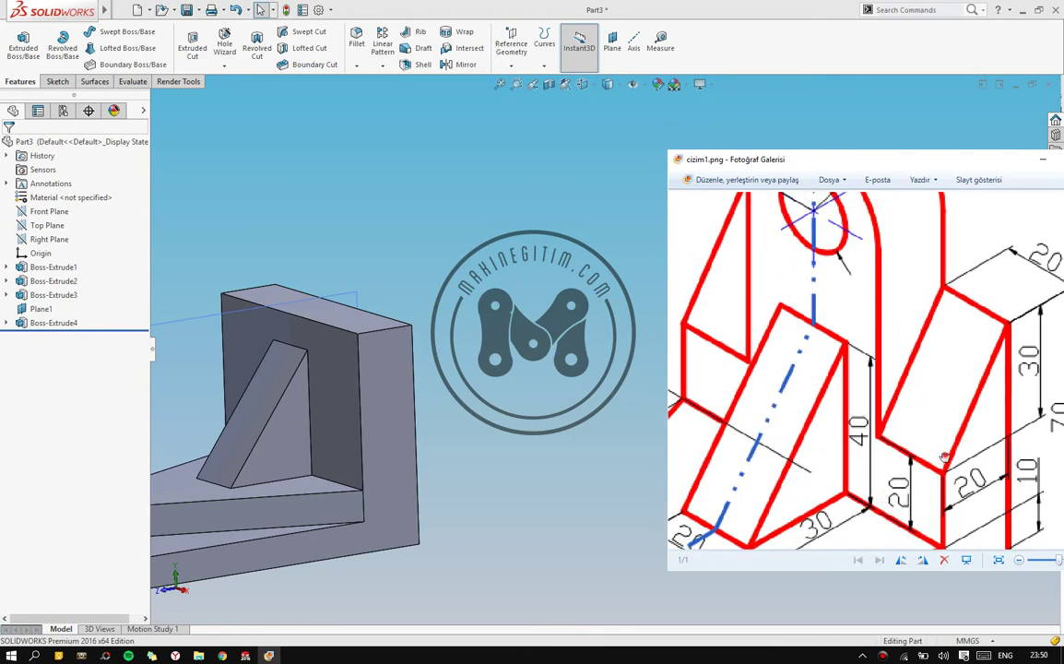
pyautogui.scroll(1, 856, 458)
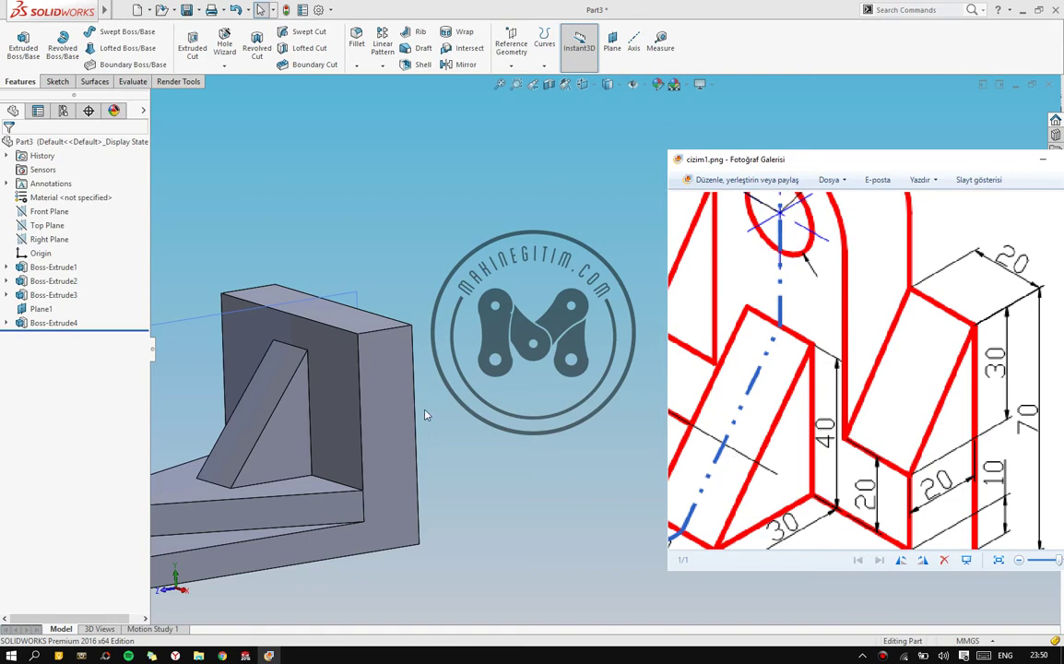
# Select the part's L-shaped end face and open a new sketch on it
pyautogui.moveTo(436, 409)
pyautogui.mouseDown(button='middle')
pyautogui.moveTo(418, 397)
pyautogui.moveTo(422, 379)
pyautogui.moveTo(466, 376)
pyautogui.moveTo(376, 345)
pyautogui.mouseUp(button='middle')
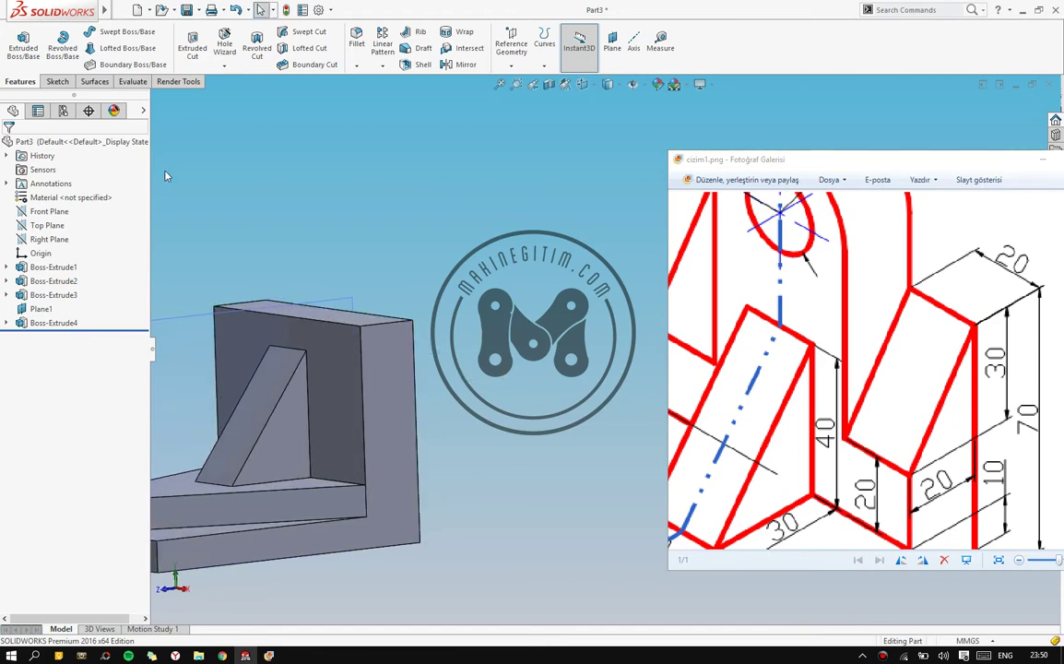
pyautogui.click(366, 394)
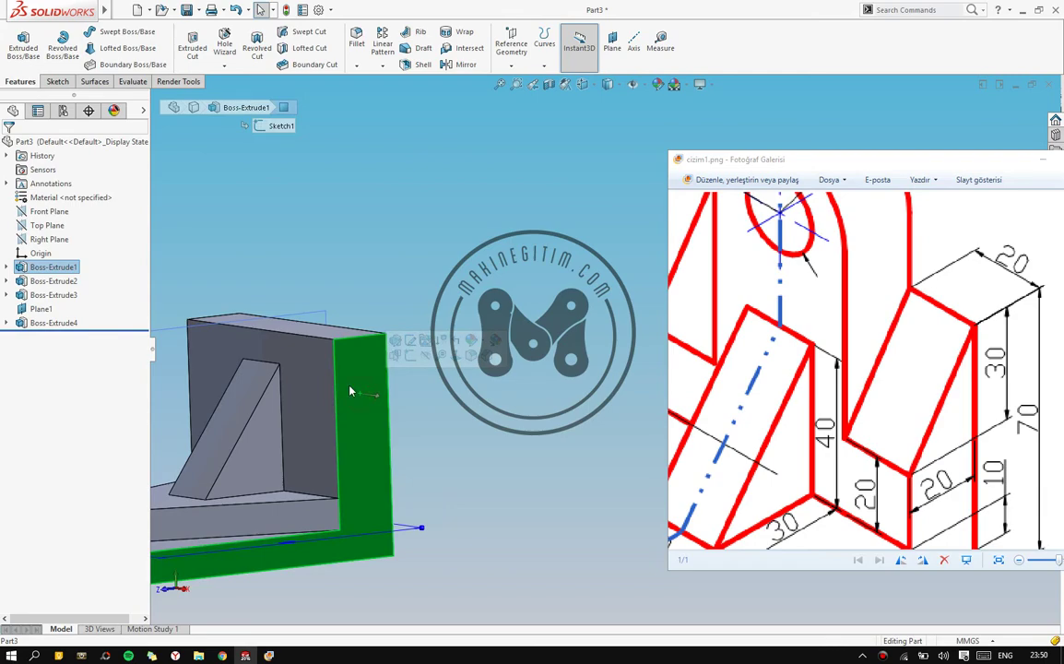
pyautogui.click(57, 81)
pyautogui.click(18, 42)
pyautogui.press('space')
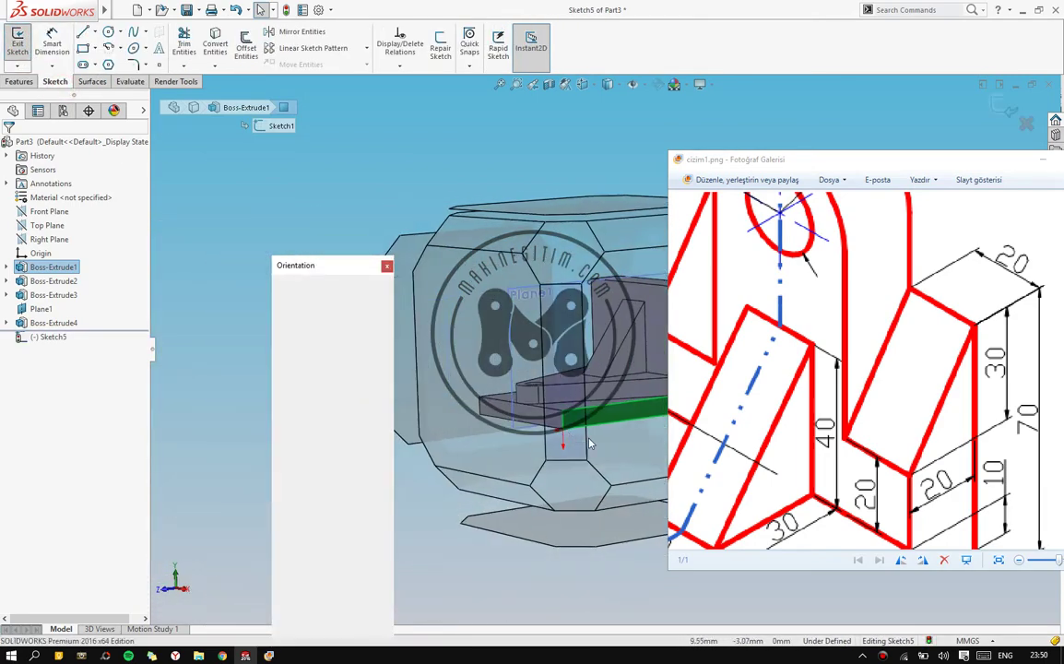
# View the sketch face normal and draw a triangle in the wall's top corner
pyautogui.hotkey('ctrl', '8')
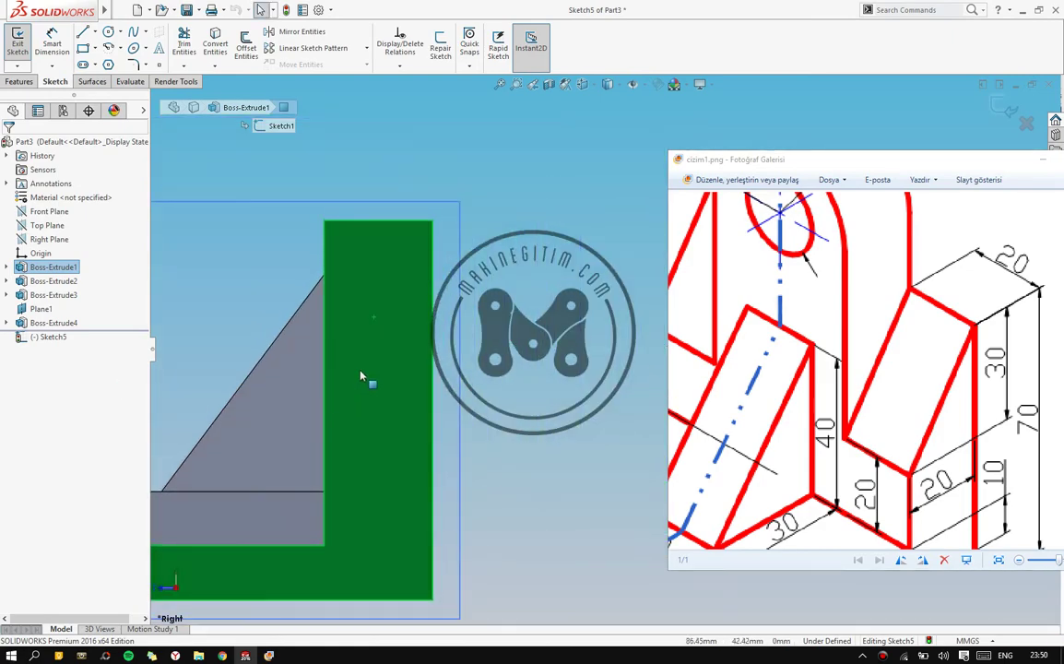
pyautogui.click(82, 33)
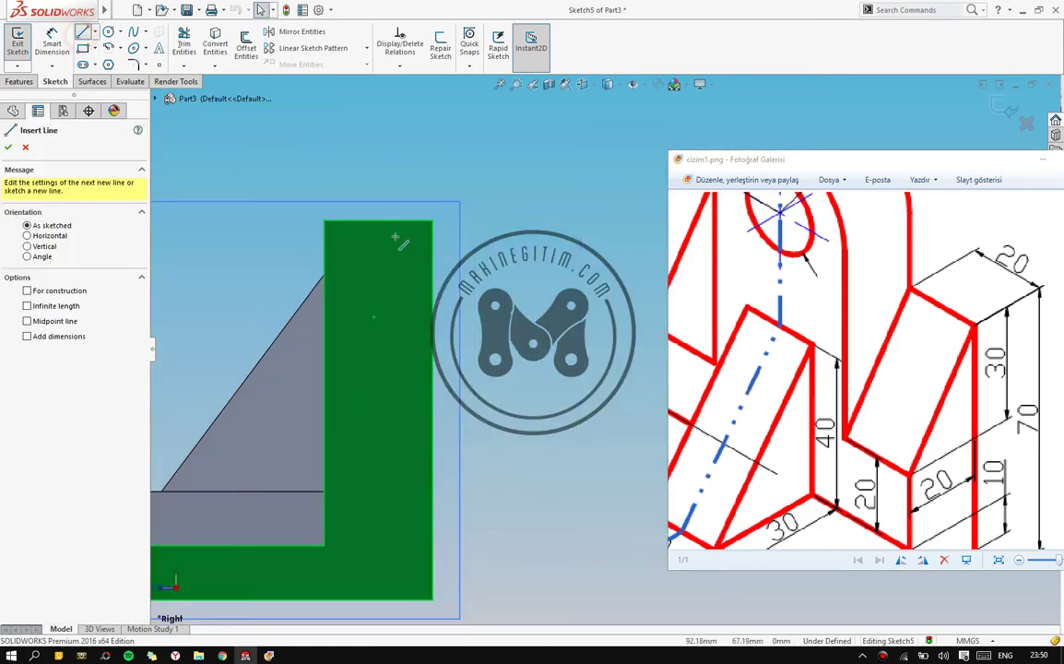
pyautogui.click(432, 222)
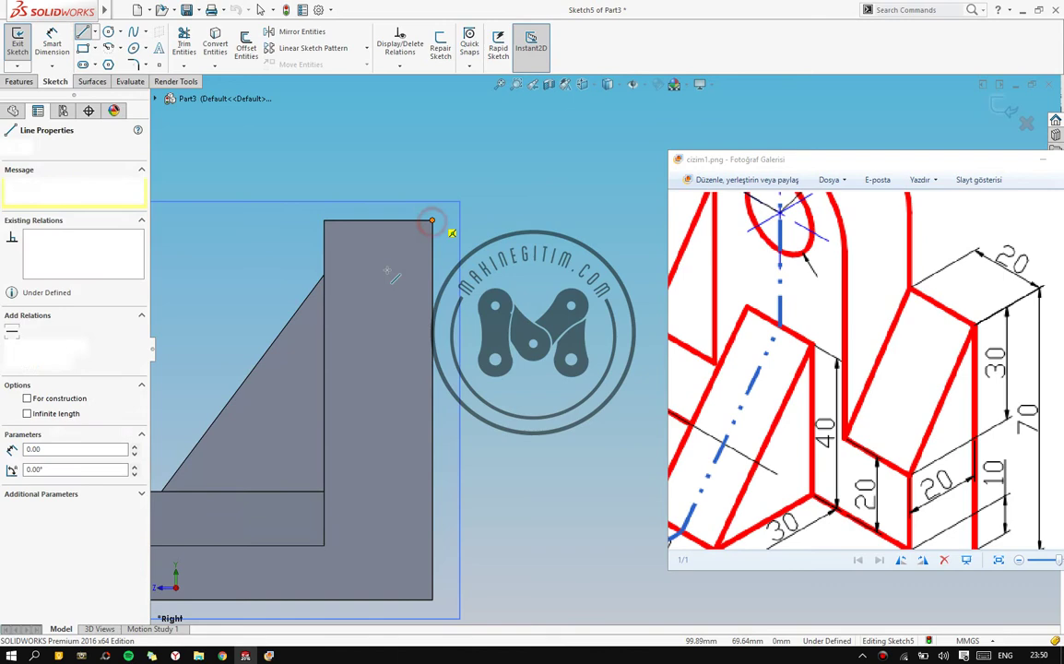
pyautogui.click(323, 356)
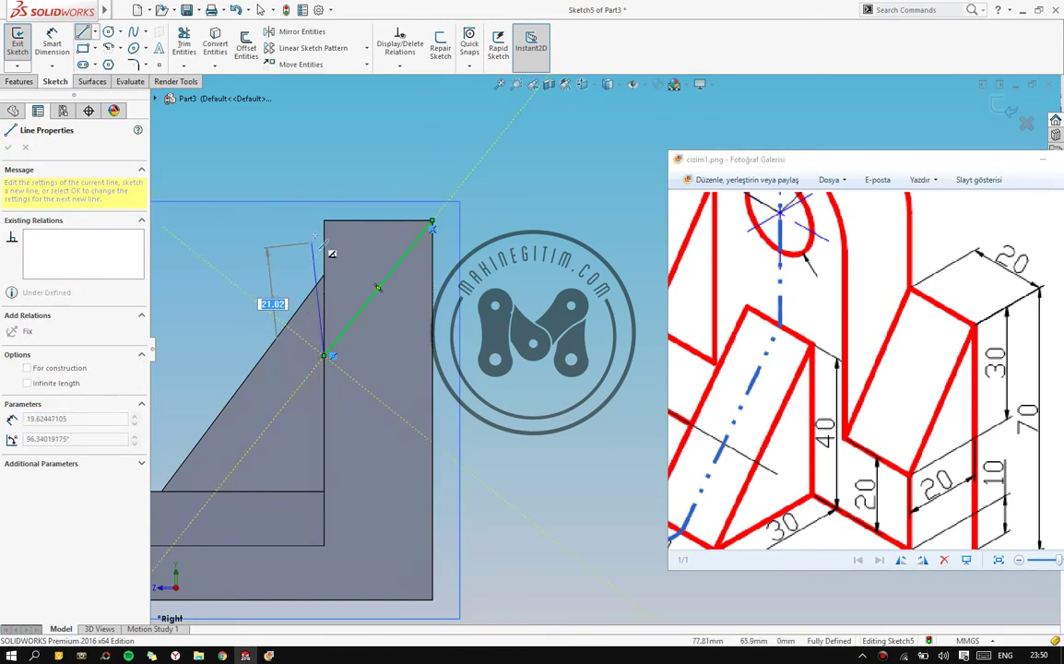
pyautogui.click(323, 221)
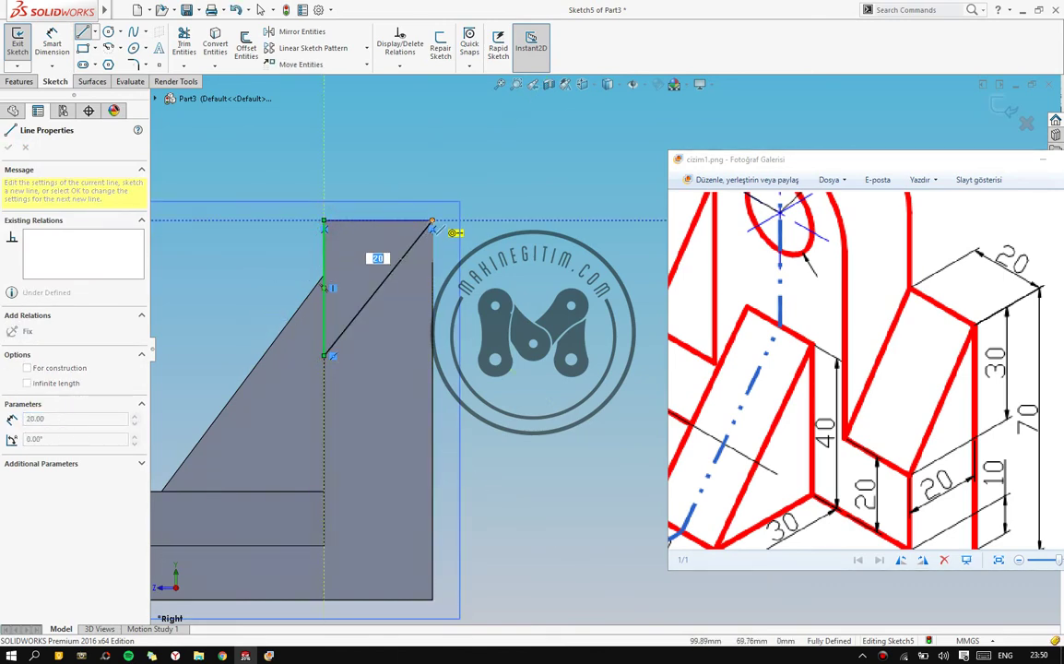
pyautogui.click(432, 221)
pyautogui.rightClick(359, 192)
pyautogui.click(372, 203)
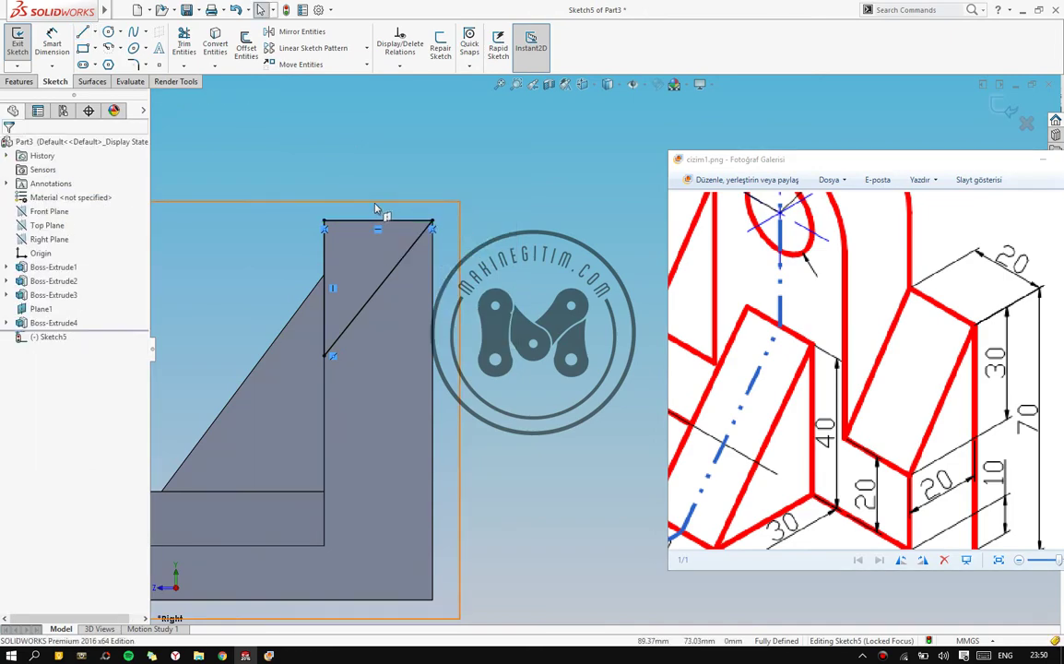
# Delete the triangle's diagonal and redraw it from the wall edge to the top-right corner
pyautogui.click(51, 41)
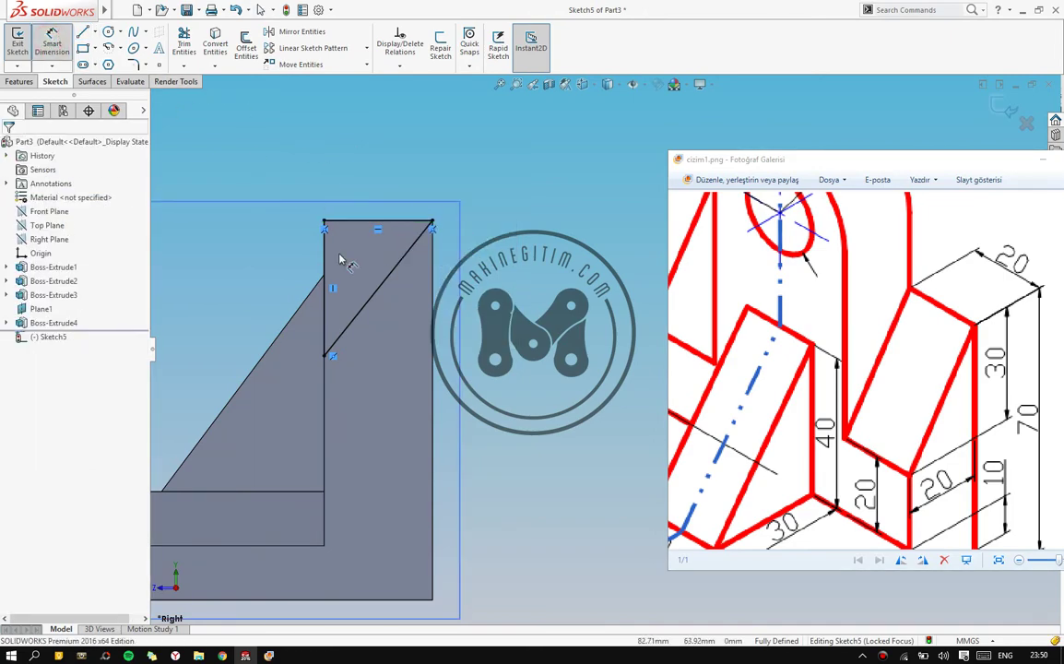
pyautogui.press('Escape')
pyautogui.click(373, 295)
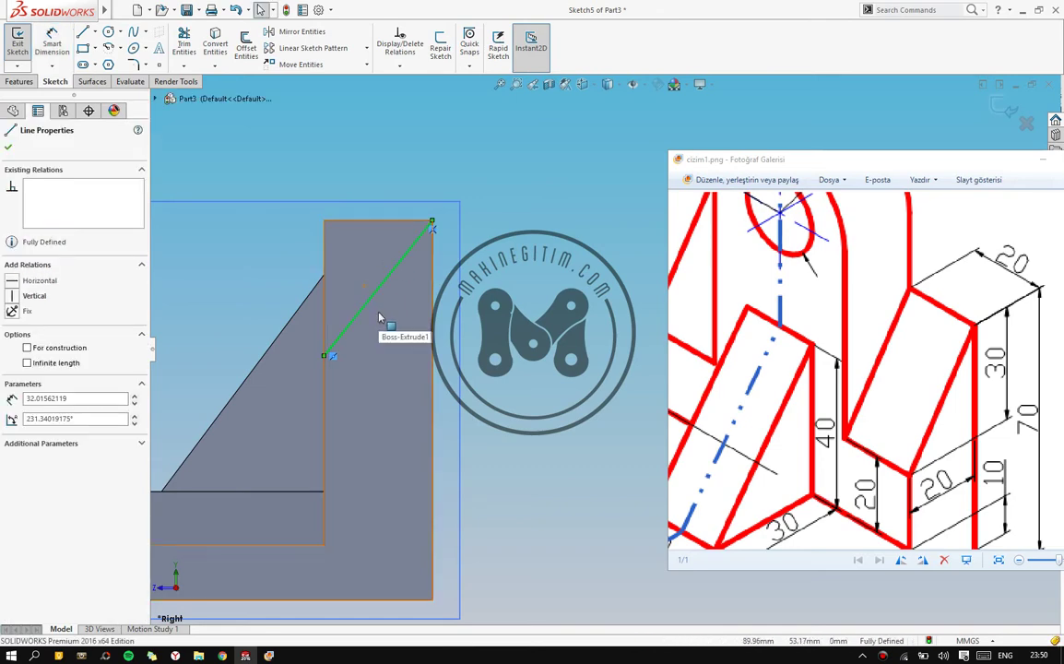
pyautogui.press('Delete')
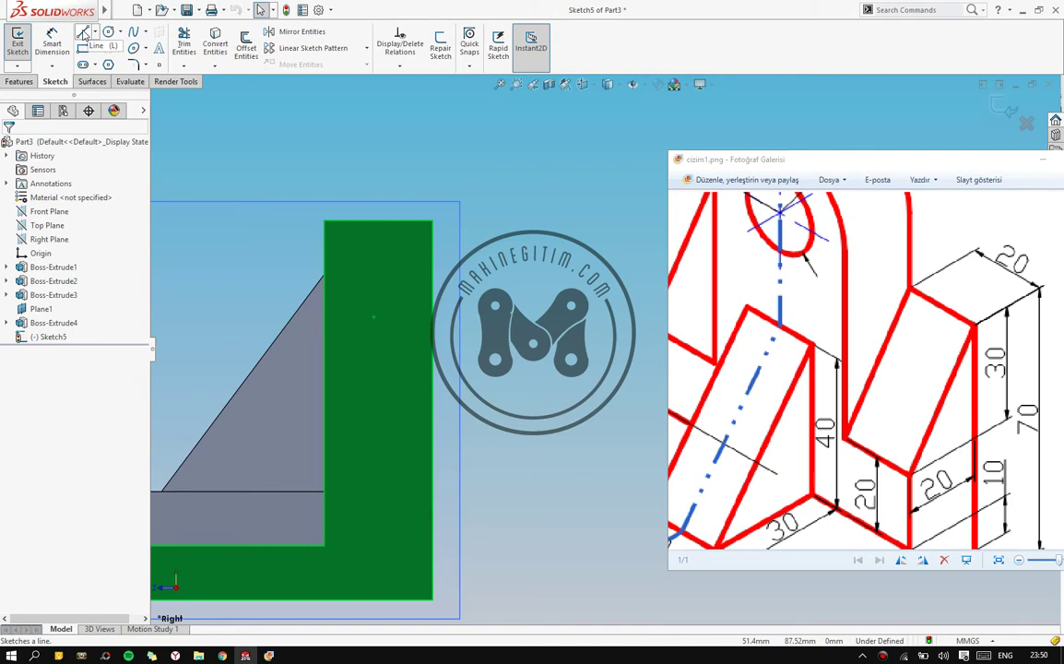
pyautogui.click(83, 33)
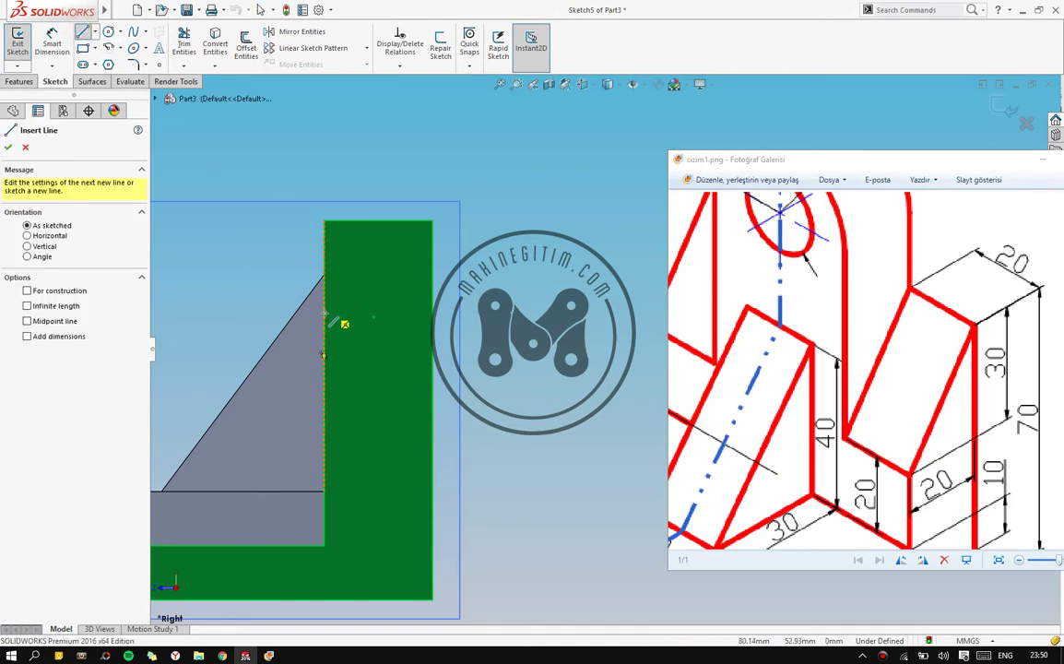
pyautogui.click(324, 312)
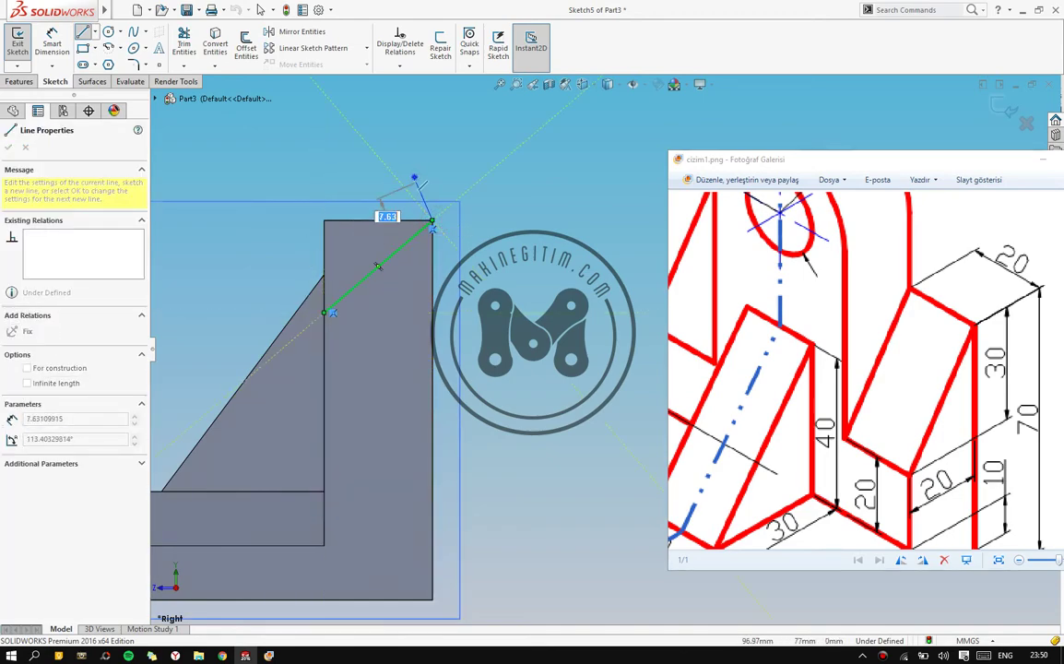
pyautogui.rightClick(422, 184)
pyautogui.click(447, 186)
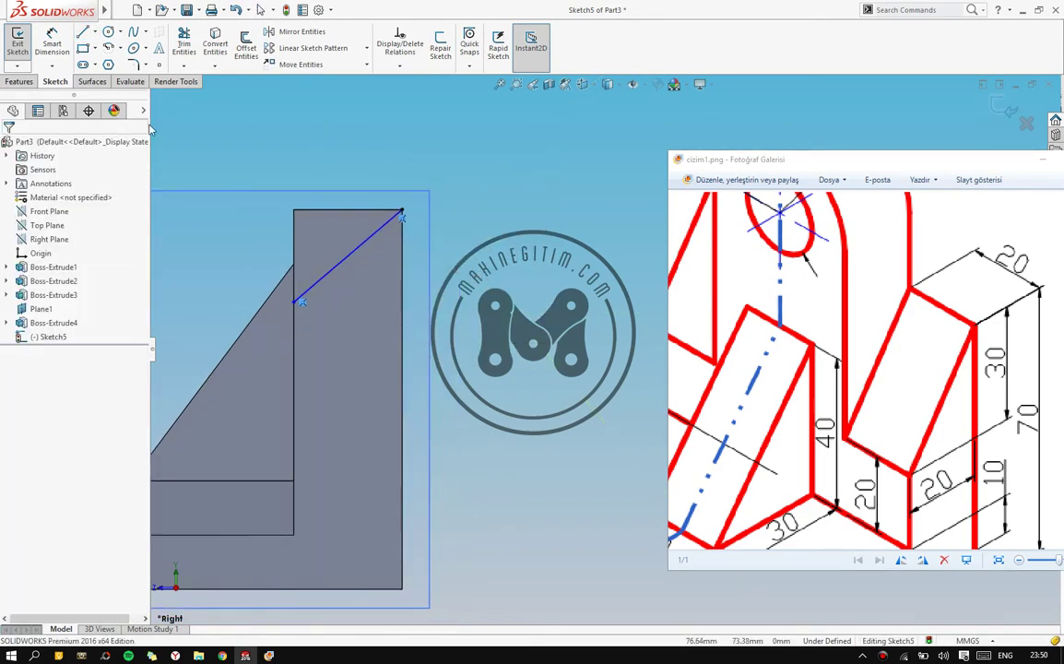
# Redraw the triangle's vertical and top sides and fix those edges in place
pyautogui.click(84, 36)
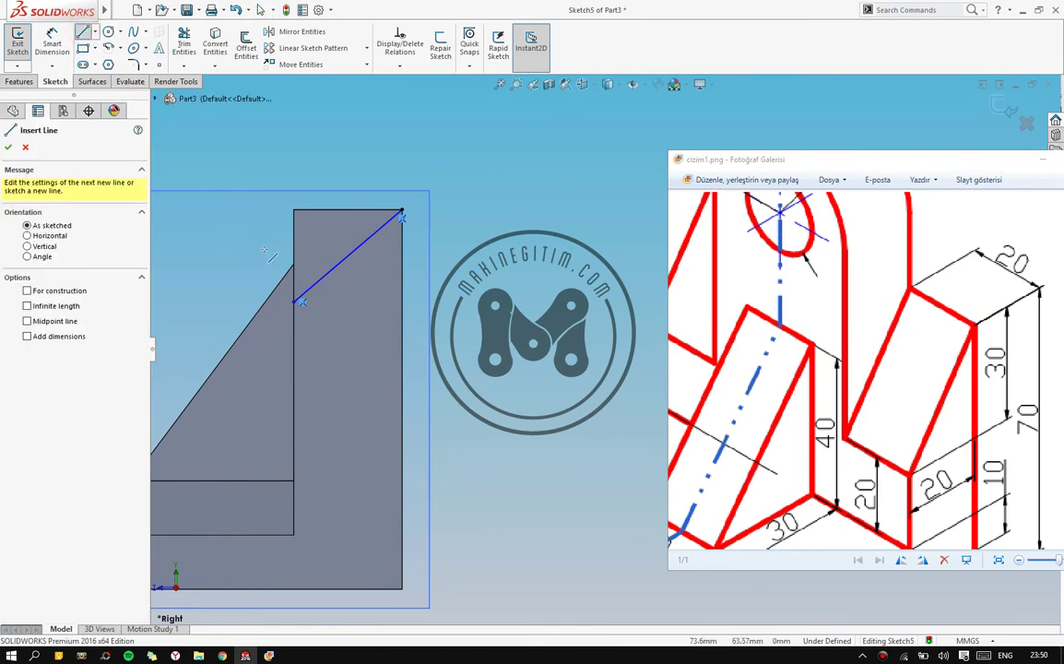
pyautogui.click(301, 302)
pyautogui.click(295, 301)
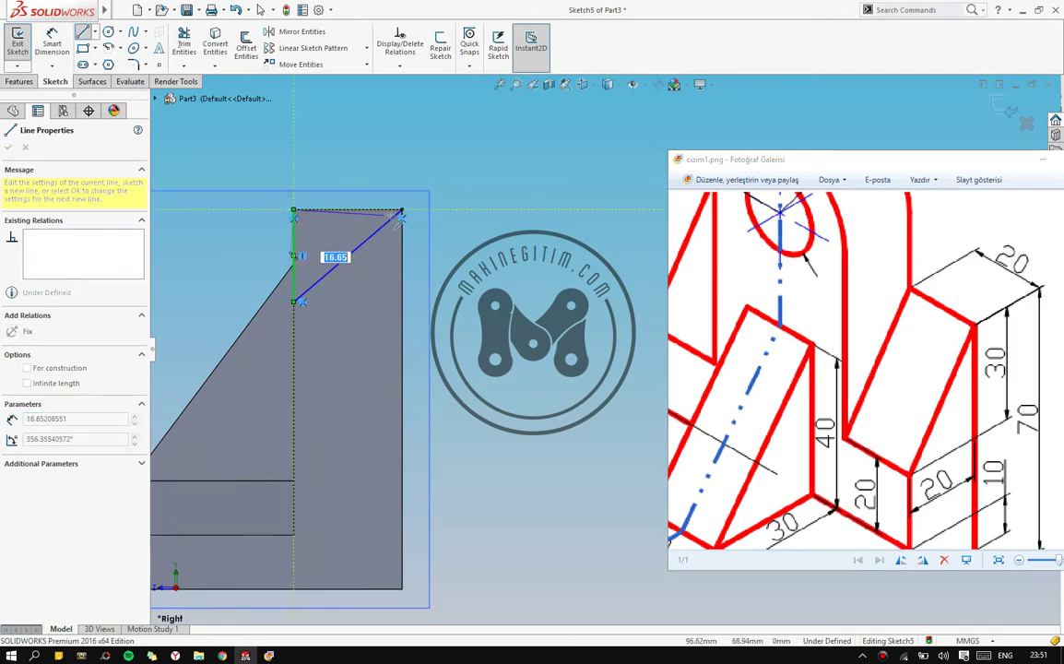
pyautogui.click(293, 210)
pyautogui.click(402, 211)
pyautogui.rightClick(316, 159)
pyautogui.click(369, 177)
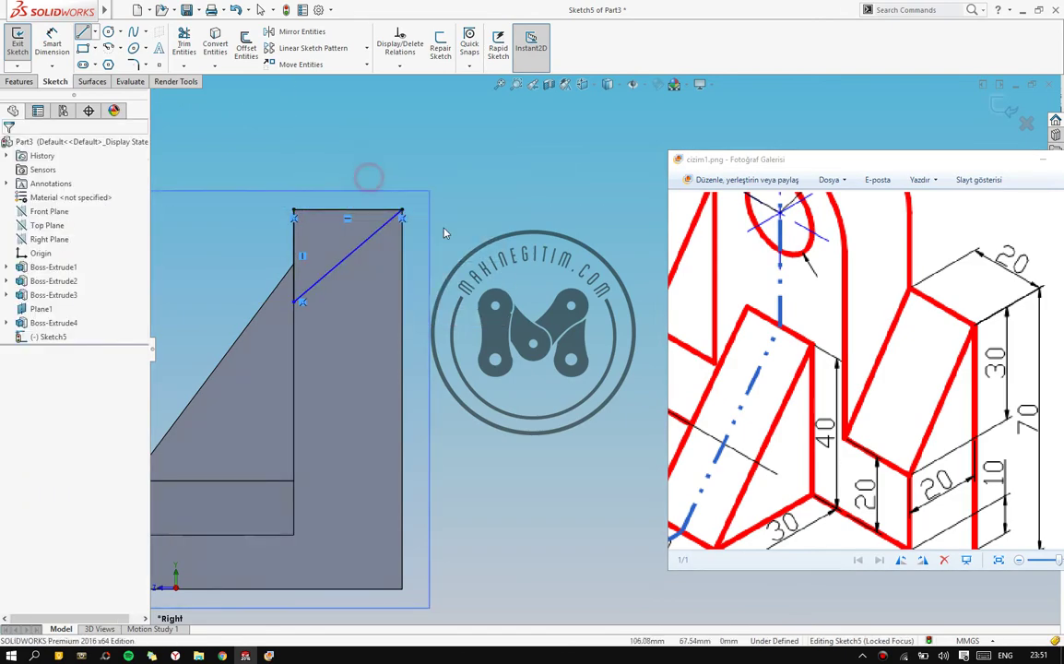
pyautogui.press('Escape')
# Dimension the triangle's vertical edge to 30 mm, fully defining Sketch5
pyautogui.click(51, 42)
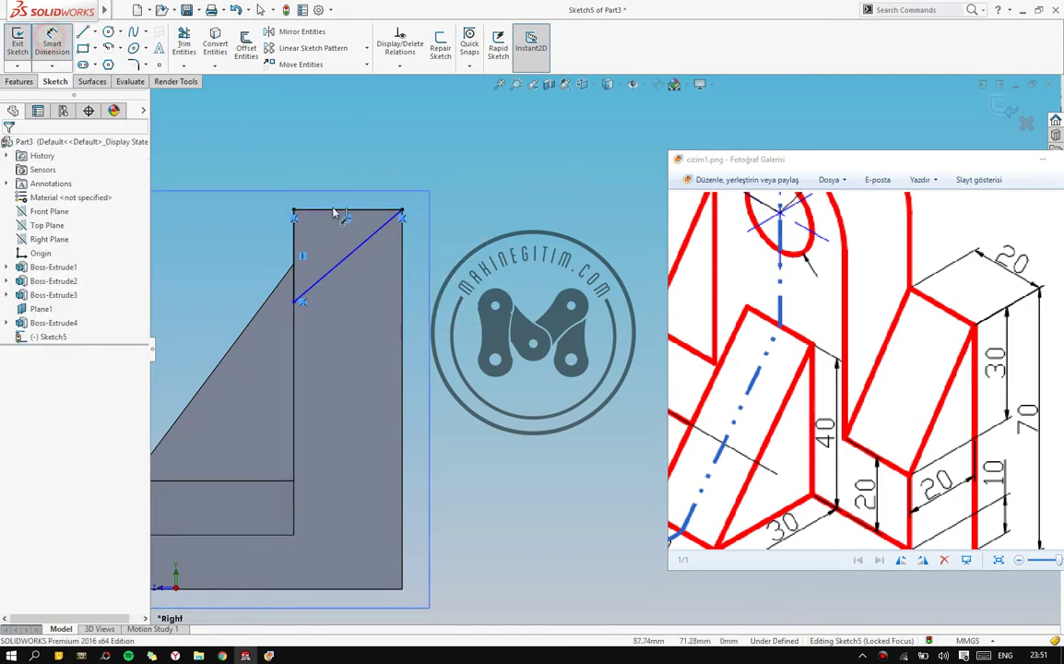
pyautogui.click(293, 246)
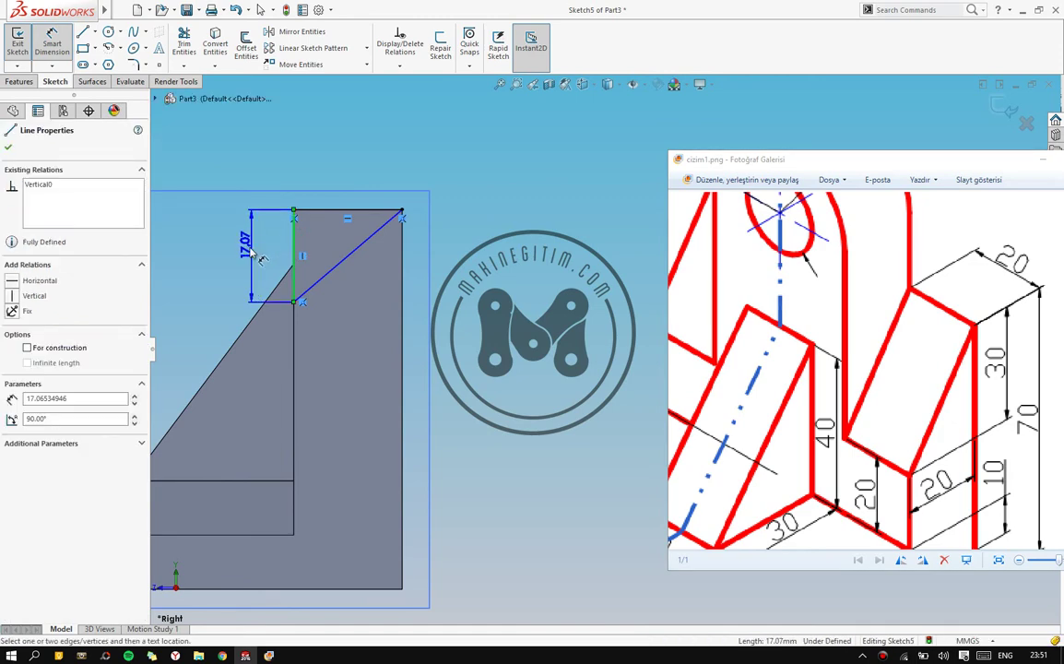
pyautogui.click(247, 251)
pyautogui.write('30')
pyautogui.press('Return')
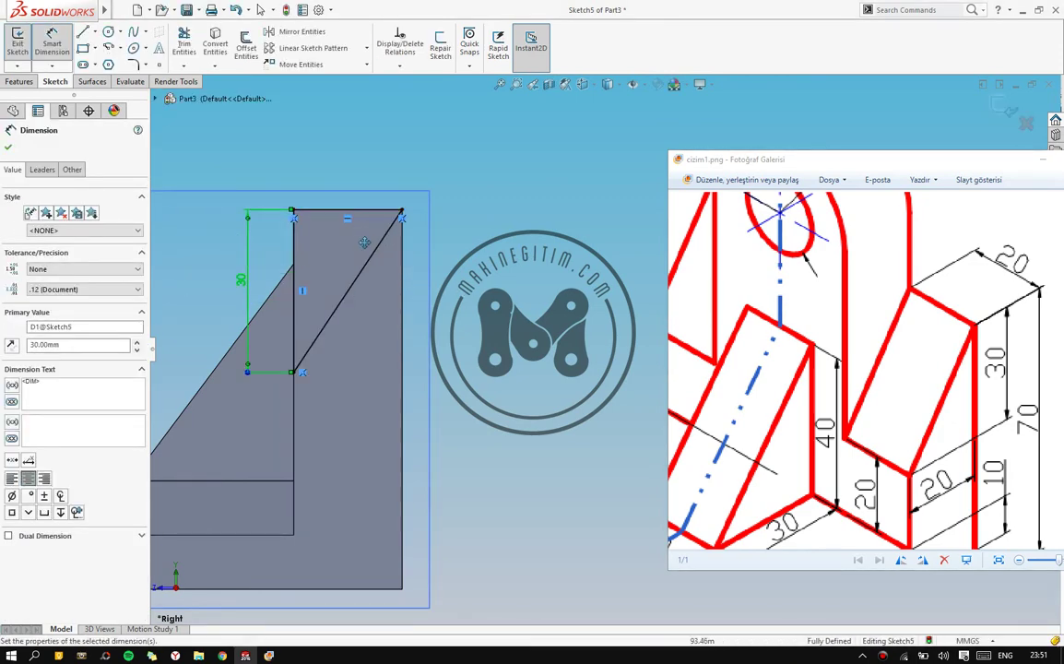
pyautogui.keyDown('ctrl'); pyautogui.moveTo(364, 241); pyautogui.dragTo(347, 264, button='middle'); pyautogui.keyUp('ctrl')
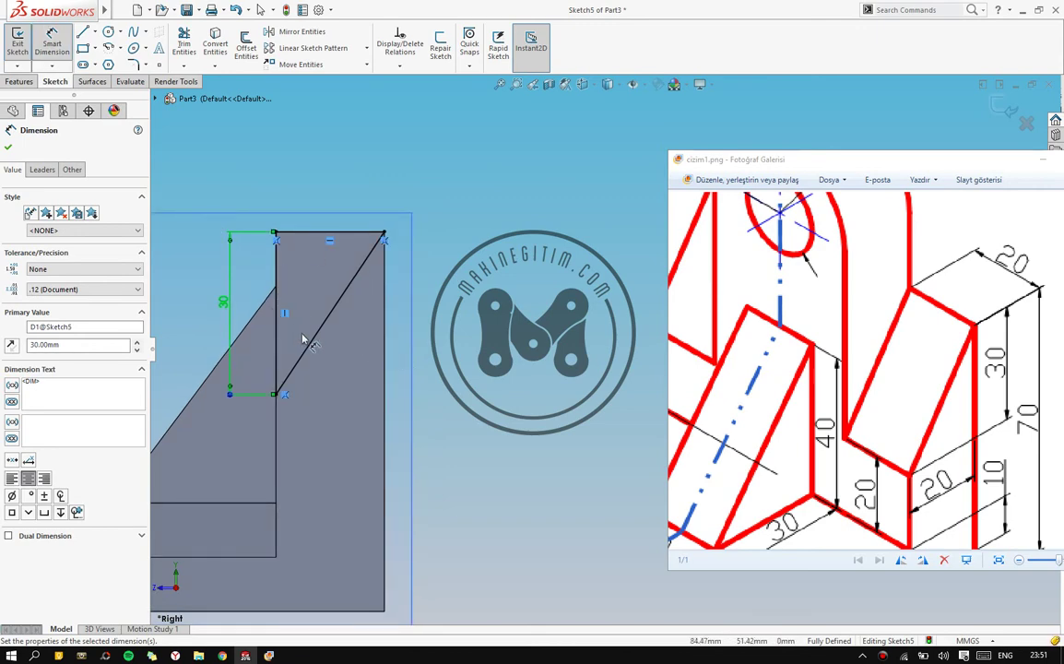
pyautogui.keyDown('ctrl'); pyautogui.moveTo(304, 340); pyautogui.dragTo(330, 362, button='middle'); pyautogui.keyUp('ctrl')
pyautogui.click(8, 148)
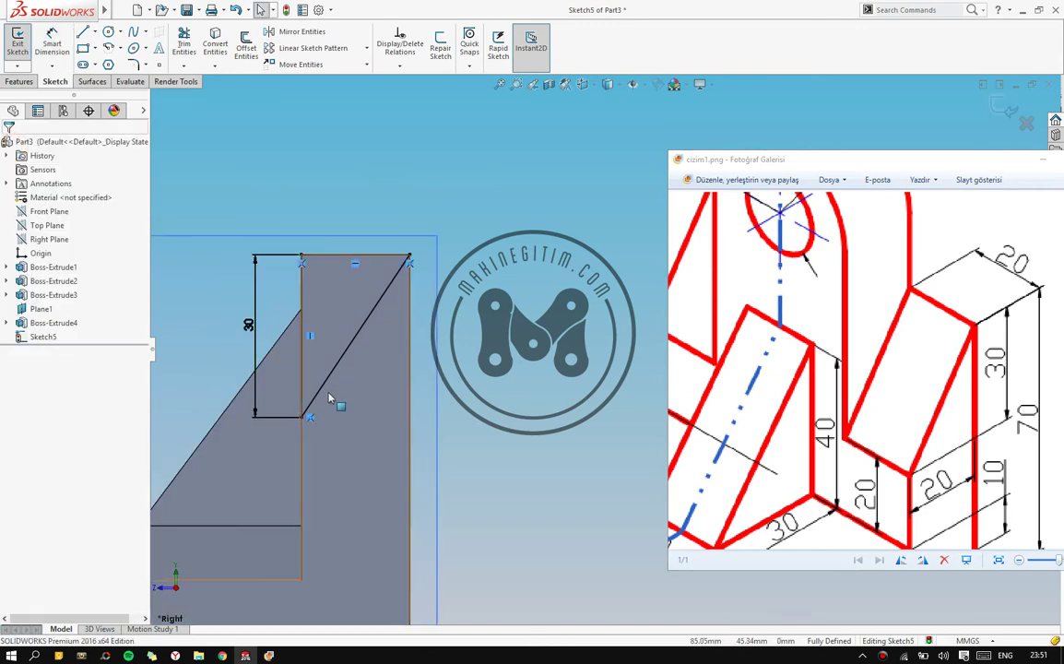
pyautogui.moveTo(332, 404)
pyautogui.mouseDown(button='middle')
pyautogui.moveTo(356, 411)
pyautogui.moveTo(577, 261)
pyautogui.mouseUp(button='middle')
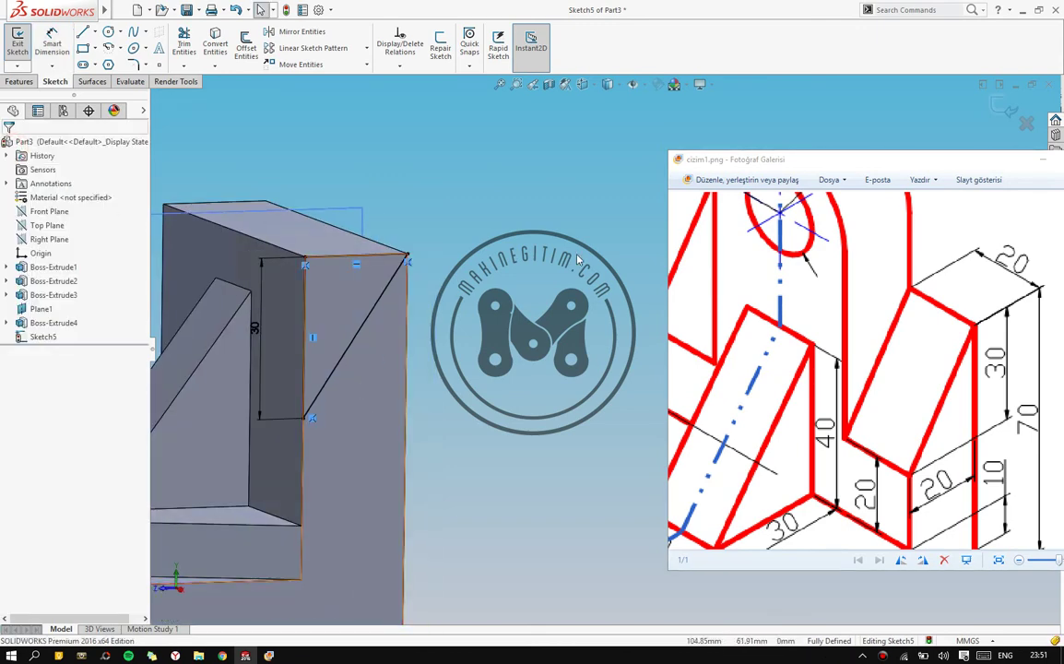
pyautogui.click(19, 81)
# Cut the Sketch5 triangle Blind 20 mm into the wall corner and select Cut-Extrude1
pyautogui.click(192, 41)
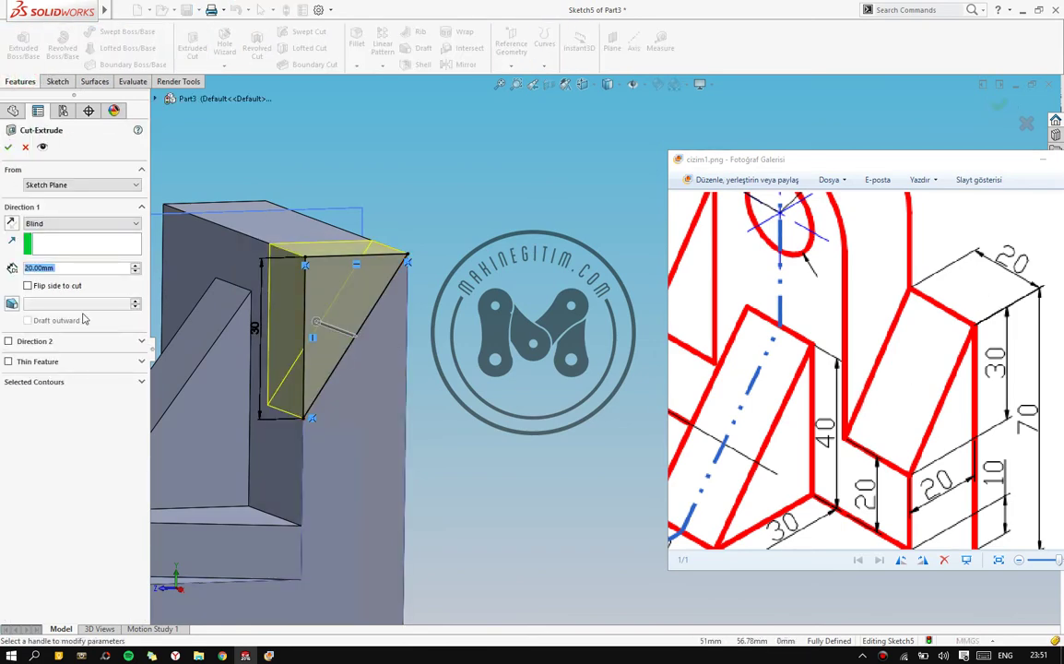
pyautogui.moveTo(239, 350)
pyautogui.mouseDown(button='middle')
pyautogui.moveTo(349, 368)
pyautogui.moveTo(518, 421)
pyautogui.moveTo(192, 332)
pyautogui.mouseUp(button='middle')
pyautogui.click(8, 148)
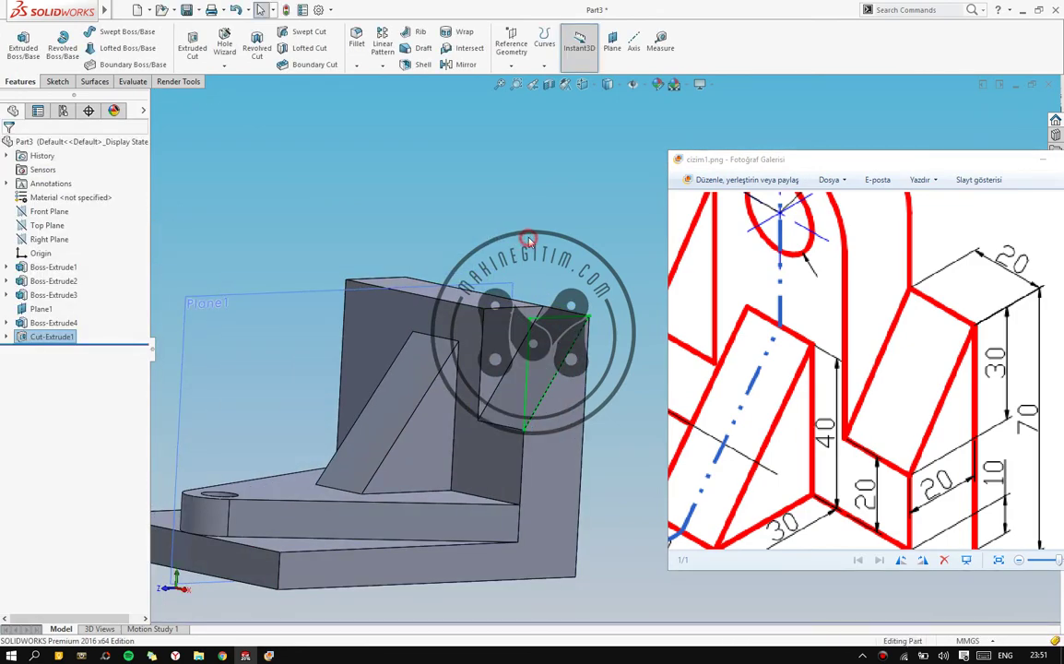
pyautogui.moveTo(522, 242); pyautogui.dragTo(375, 296, button='middle')
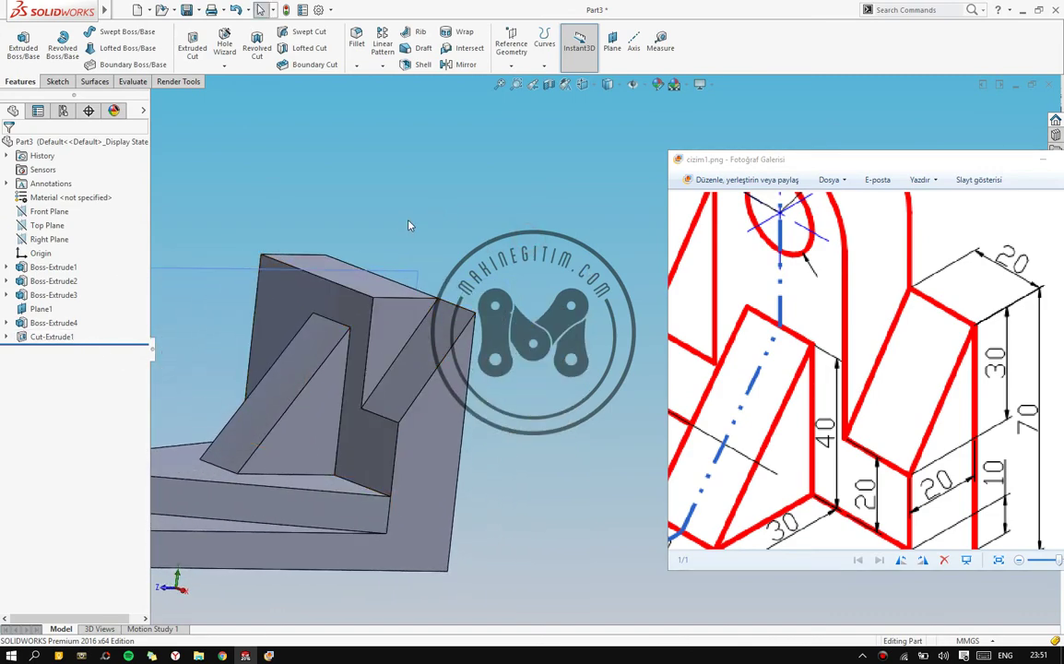
pyautogui.click(28, 337)
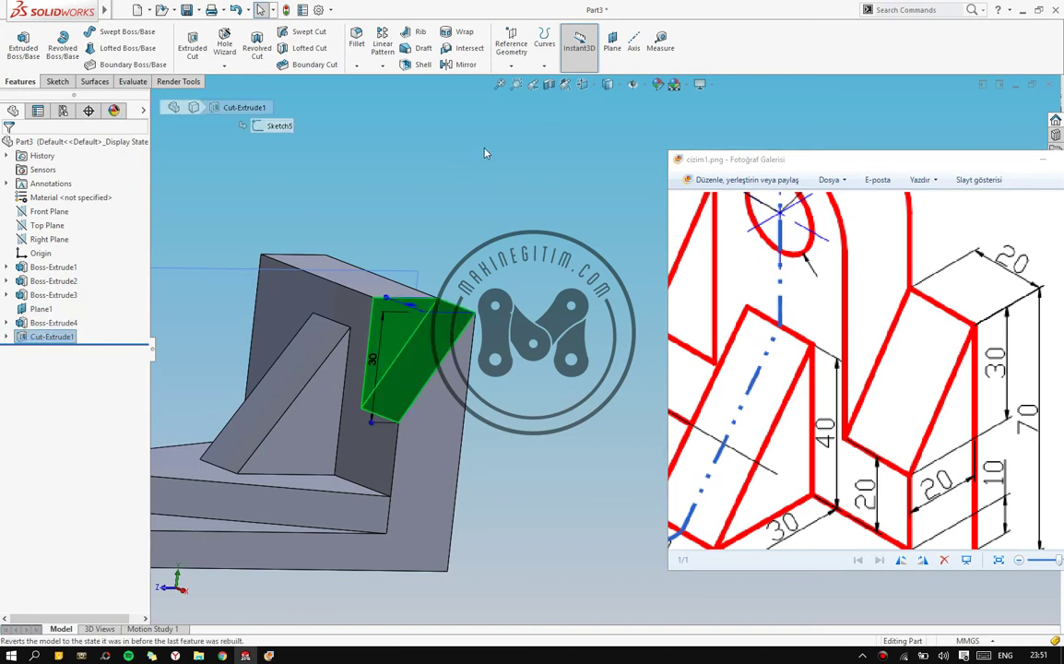
# Mirror Cut-Extrude1 across Plane1 to slope the opposite wall corner
pyautogui.click(458, 65)
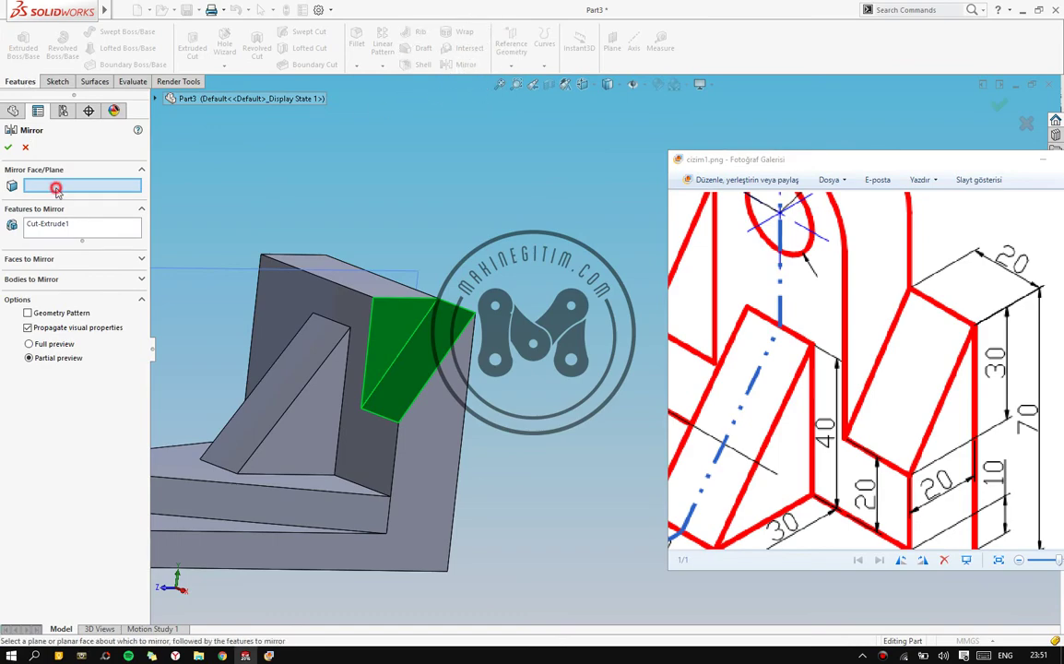
pyautogui.moveTo(231, 304)
pyautogui.mouseDown(button='middle')
pyautogui.moveTo(309, 367)
pyautogui.moveTo(261, 314)
pyautogui.moveTo(401, 369)
pyautogui.moveTo(323, 370)
pyautogui.mouseUp(button='middle')
pyautogui.click(260, 307)
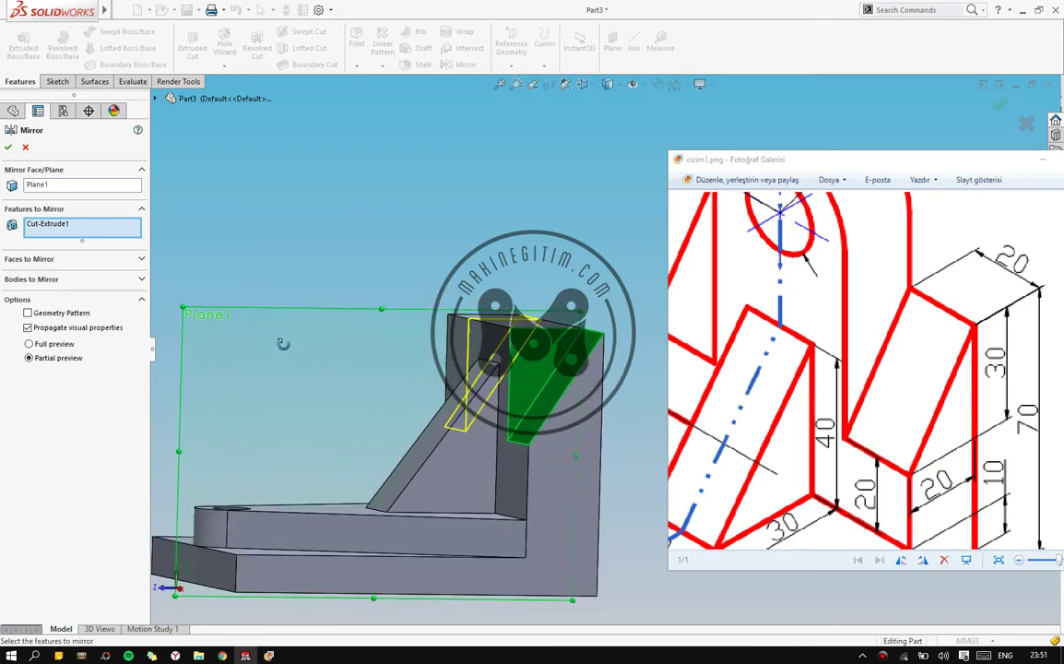
pyautogui.moveTo(323, 369); pyautogui.dragTo(299, 335, button='middle')
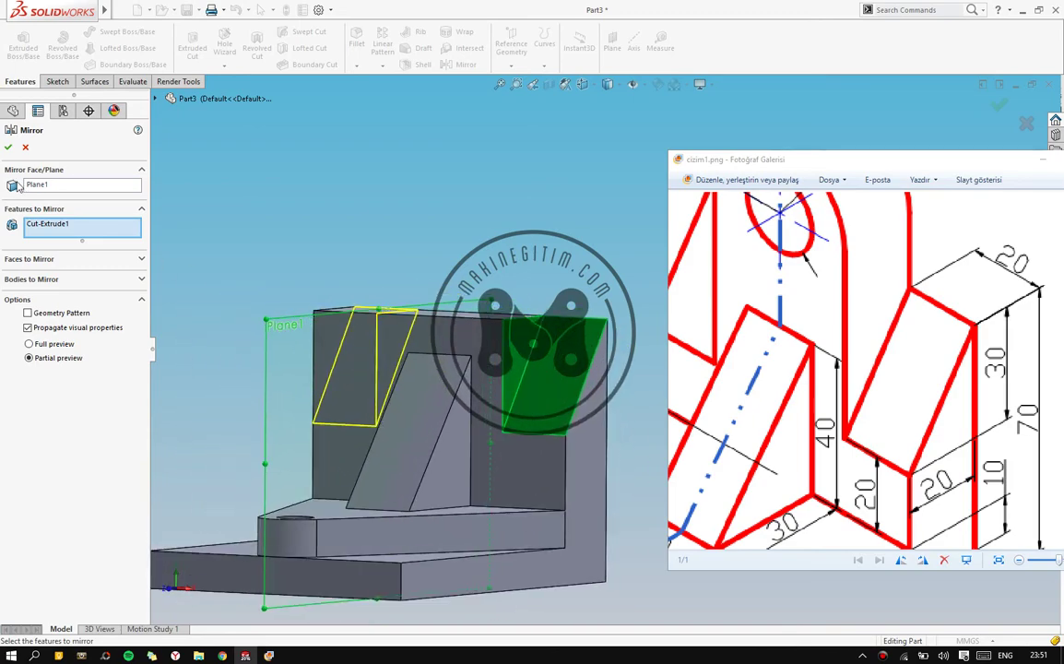
pyautogui.click(60, 223)
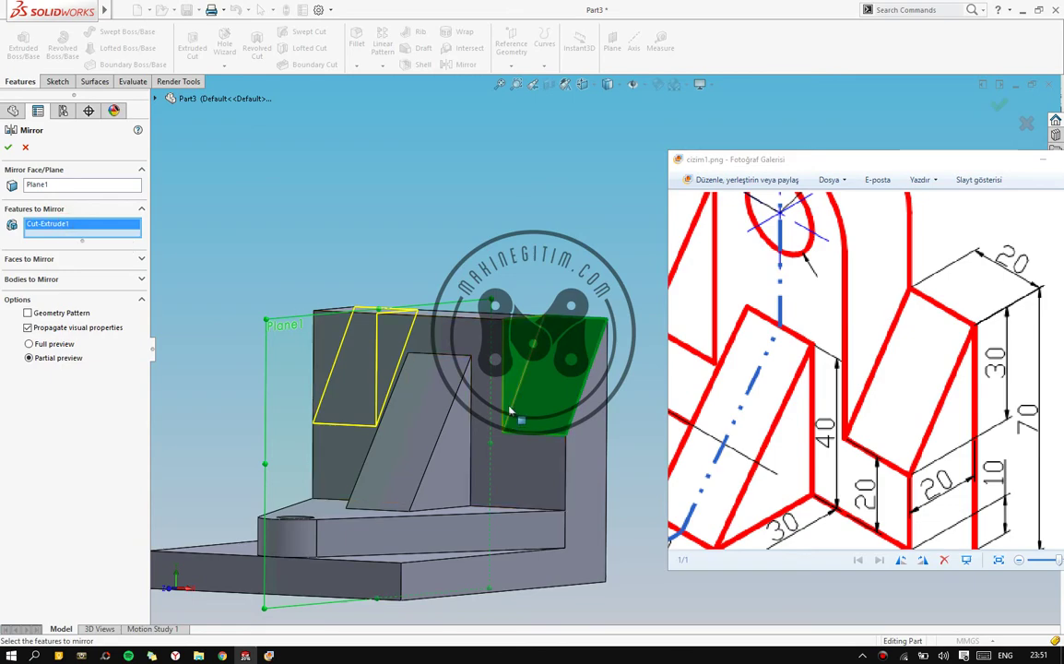
pyautogui.click(8, 150)
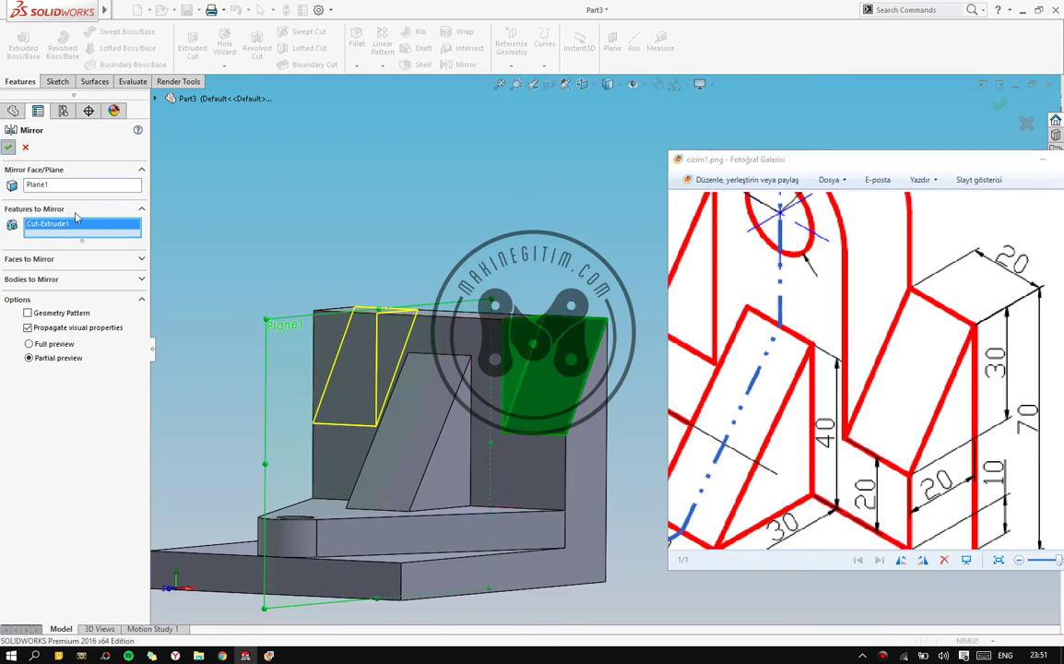
pyautogui.moveTo(361, 361)
pyautogui.mouseDown(button='middle')
pyautogui.moveTo(439, 350)
pyautogui.moveTo(373, 381)
pyautogui.moveTo(427, 358)
pyautogui.moveTo(366, 324)
pyautogui.mouseUp(button='middle')
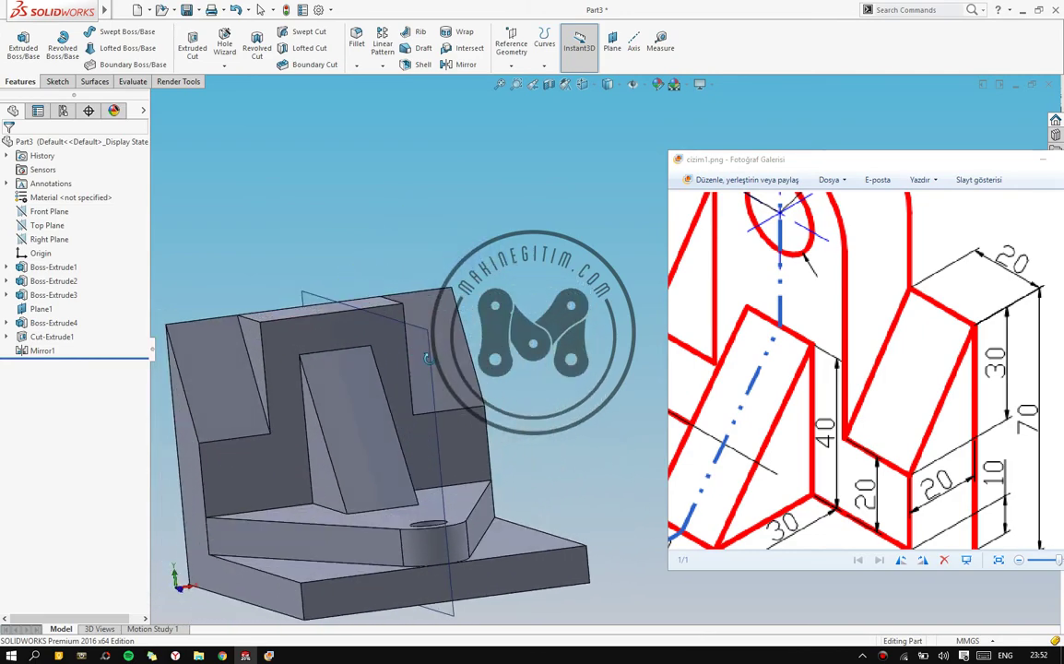
# Orbit the model and pan the reference drawing to the lug's Ø10 hole and R20 radius
pyautogui.moveTo(509, 312)
pyautogui.mouseDown(button='middle')
pyautogui.moveTo(370, 395)
pyautogui.moveTo(505, 405)
pyautogui.mouseUp(button='middle')
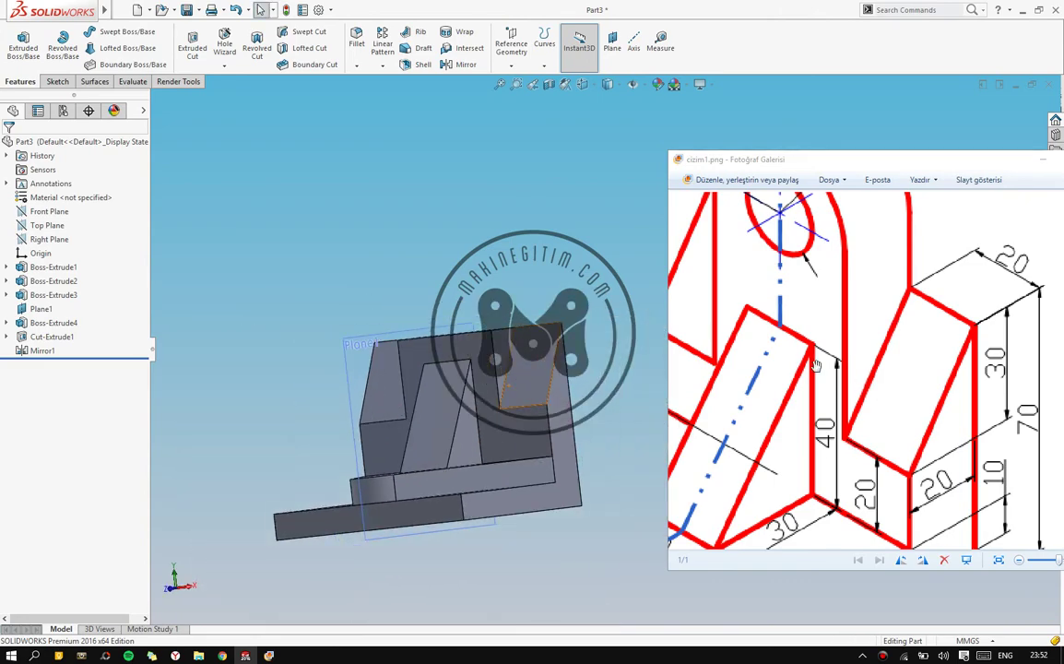
pyautogui.moveTo(828, 448); pyautogui.dragTo(832, 415)
pyautogui.scroll(-1, 832, 415)
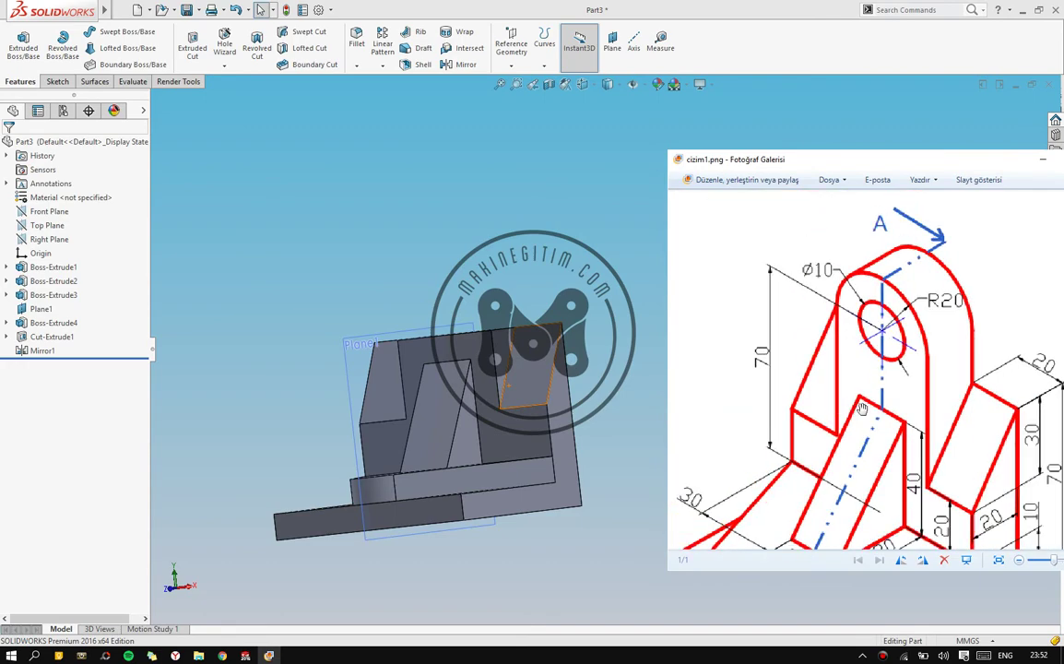
pyautogui.moveTo(415, 387)
pyautogui.mouseDown(button='middle')
pyautogui.moveTo(363, 378)
pyautogui.moveTo(399, 403)
pyautogui.moveTo(424, 397)
pyautogui.mouseUp(button='middle')
# Orient the view Normal To the wall's large back face
pyautogui.click(427, 397)
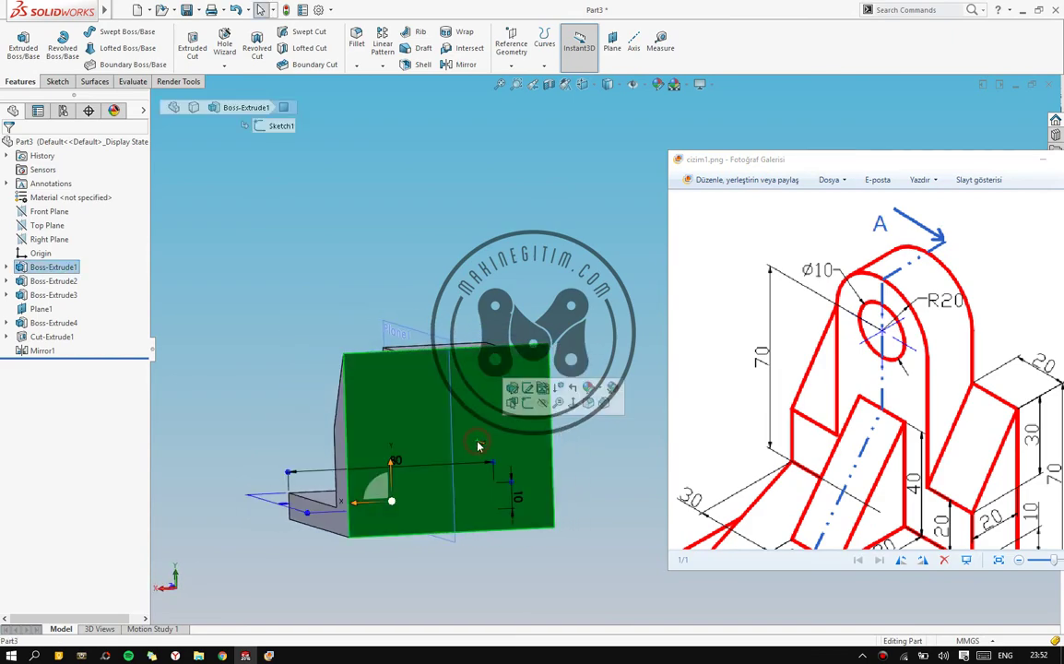
pyautogui.press('space')
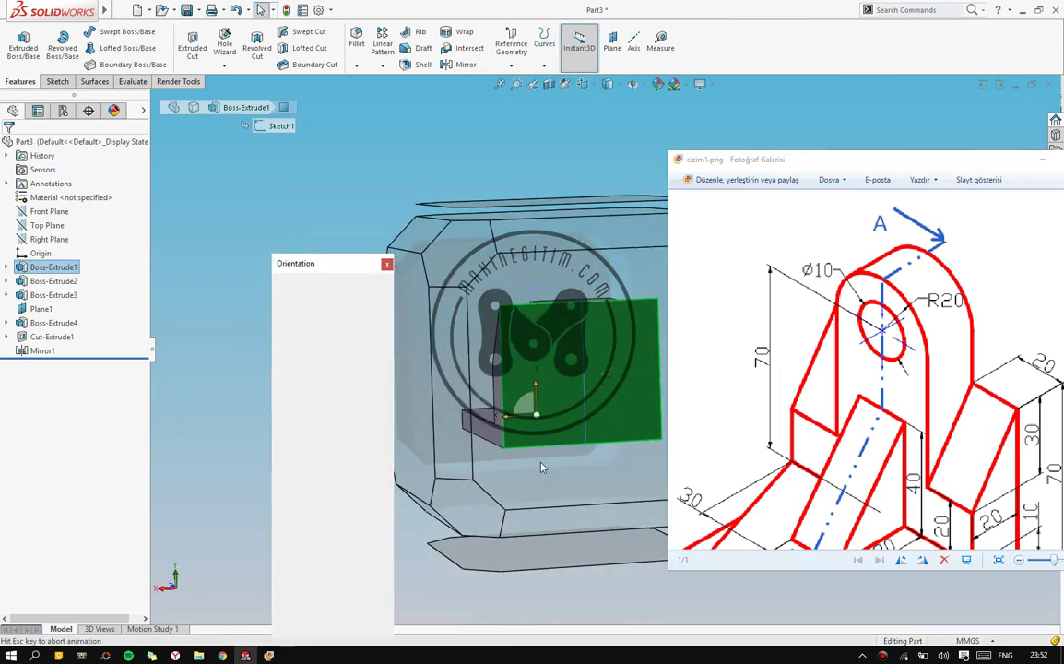
pyautogui.press('Escape')
pyautogui.hotkey('ctrl', '8')
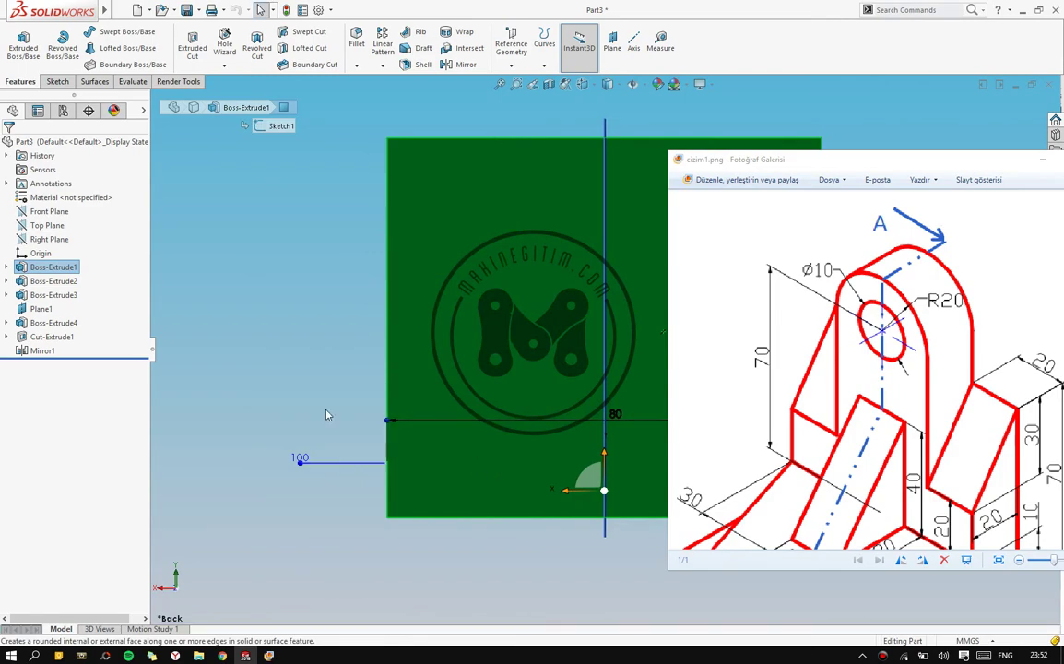
# Reposition the reference drawing and model view, and clear the face selection
pyautogui.moveTo(846, 460); pyautogui.dragTo(866, 455)
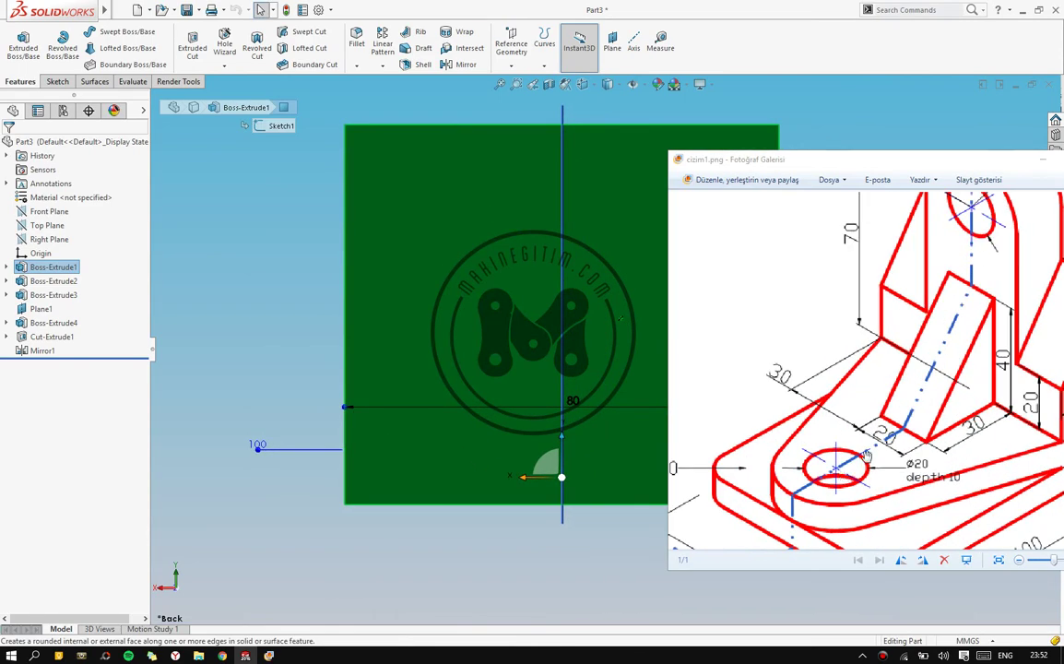
pyautogui.scroll(-2, 870, 373)
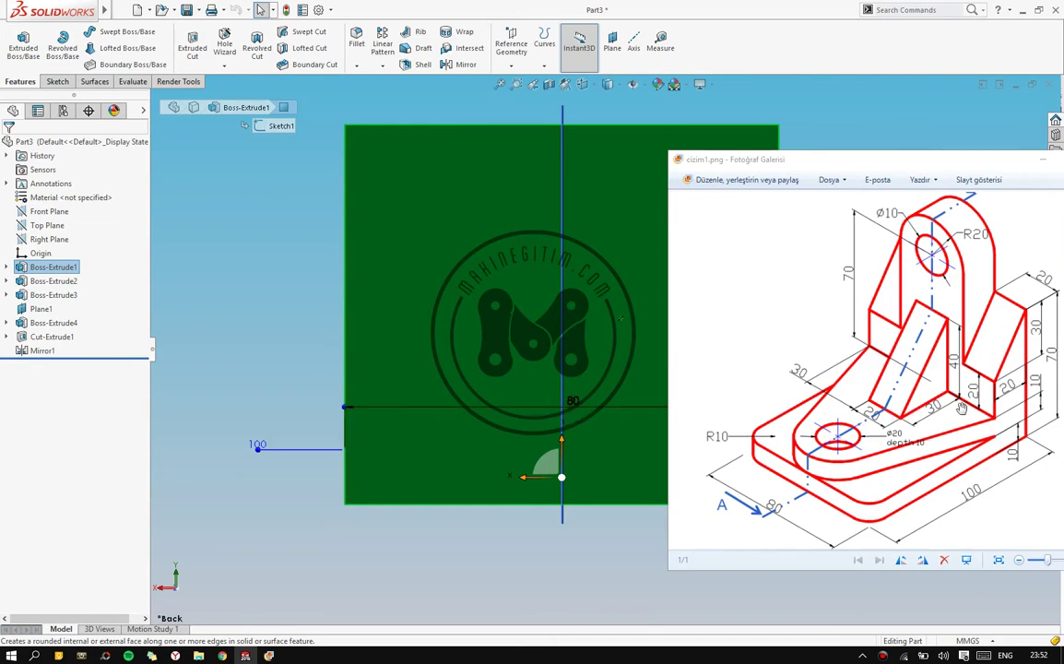
pyautogui.scroll(1, 860, 350)
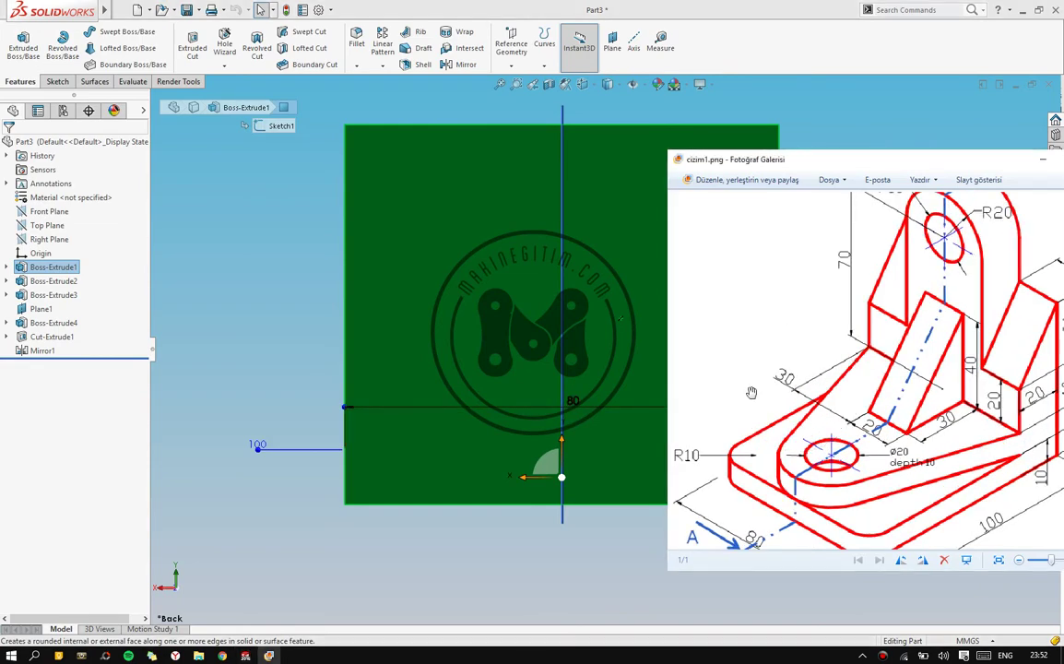
pyautogui.click(316, 361)
pyautogui.keyDown('ctrl'); pyautogui.moveTo(491, 371); pyautogui.dragTo(378, 389, button='middle'); pyautogui.keyUp('ctrl')
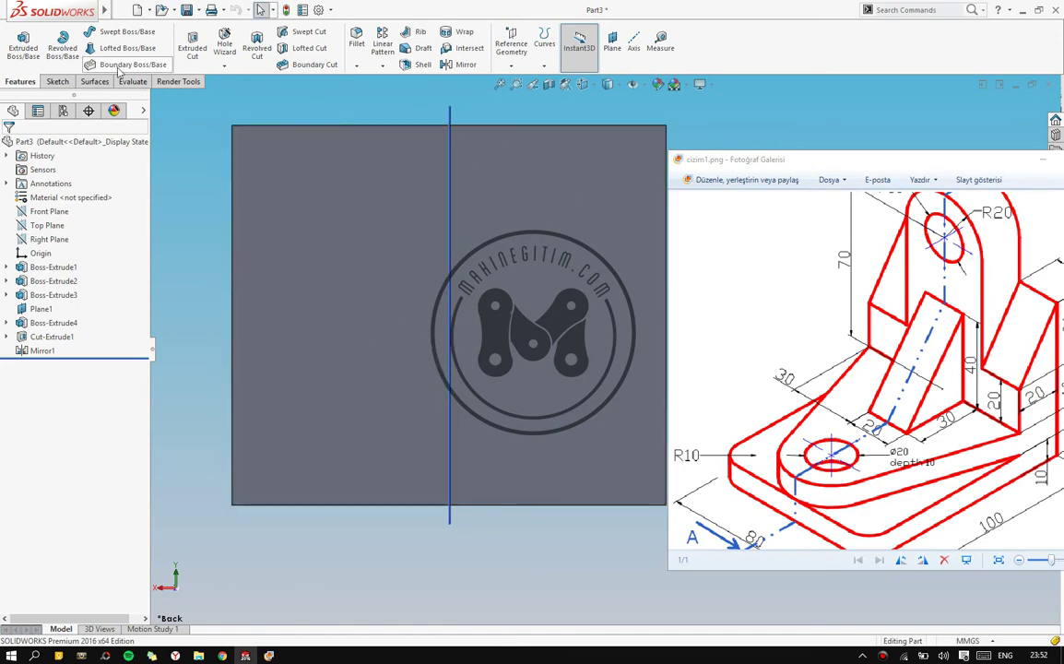
pyautogui.moveTo(956, 357); pyautogui.dragTo(951, 378)
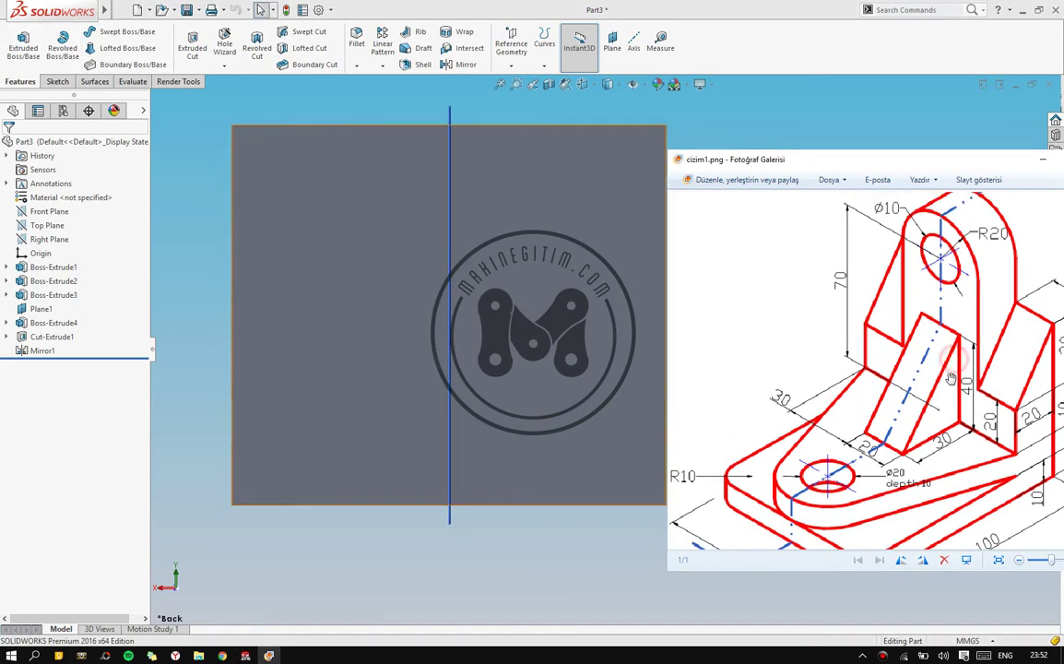
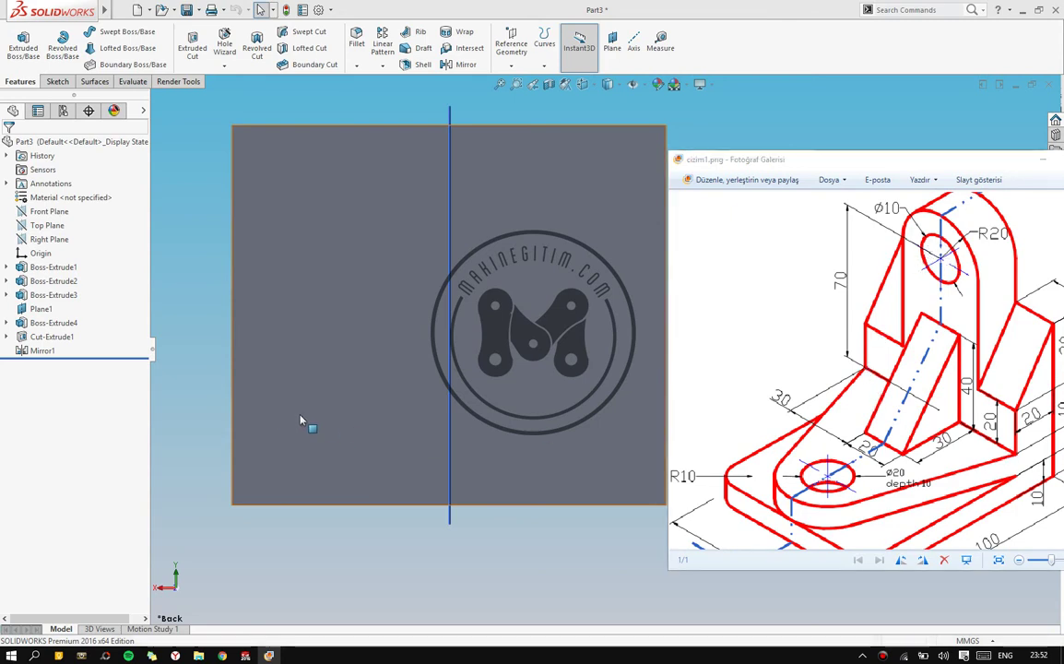
# Measure the distance between the base's bottom and top faces, then turn to the back view
pyautogui.moveTo(305, 422); pyautogui.dragTo(418, 432, button='middle')
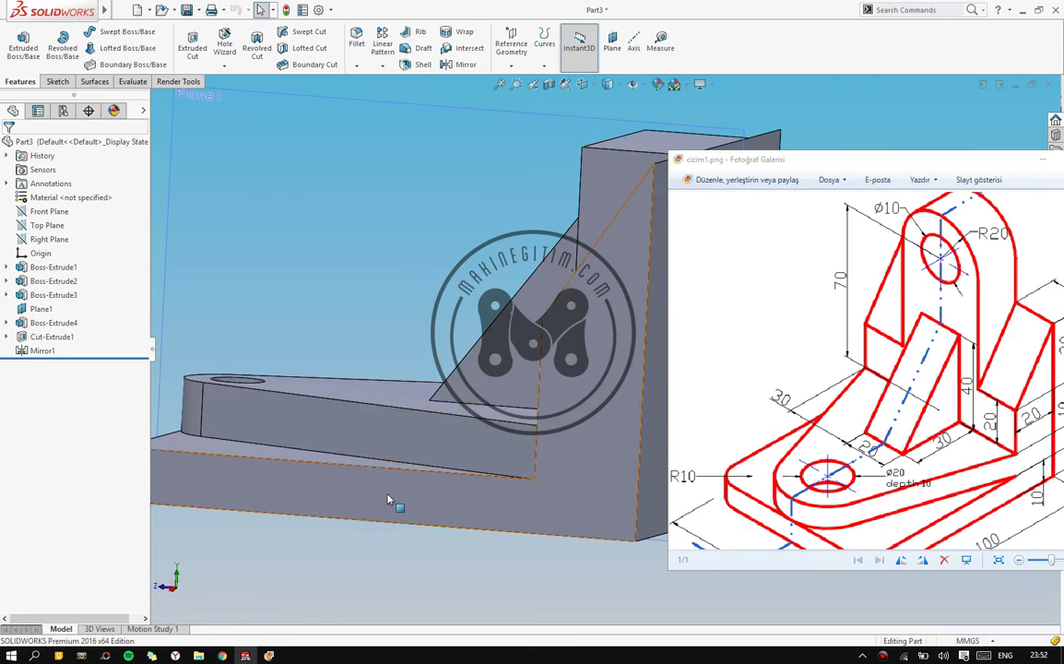
pyautogui.moveTo(388, 468); pyautogui.dragTo(359, 433, button='middle')
pyautogui.moveTo(358, 434); pyautogui.dragTo(355, 492, button='right')
pyautogui.click(356, 491)
pyautogui.moveTo(350, 417); pyautogui.dragTo(381, 422, button='middle')
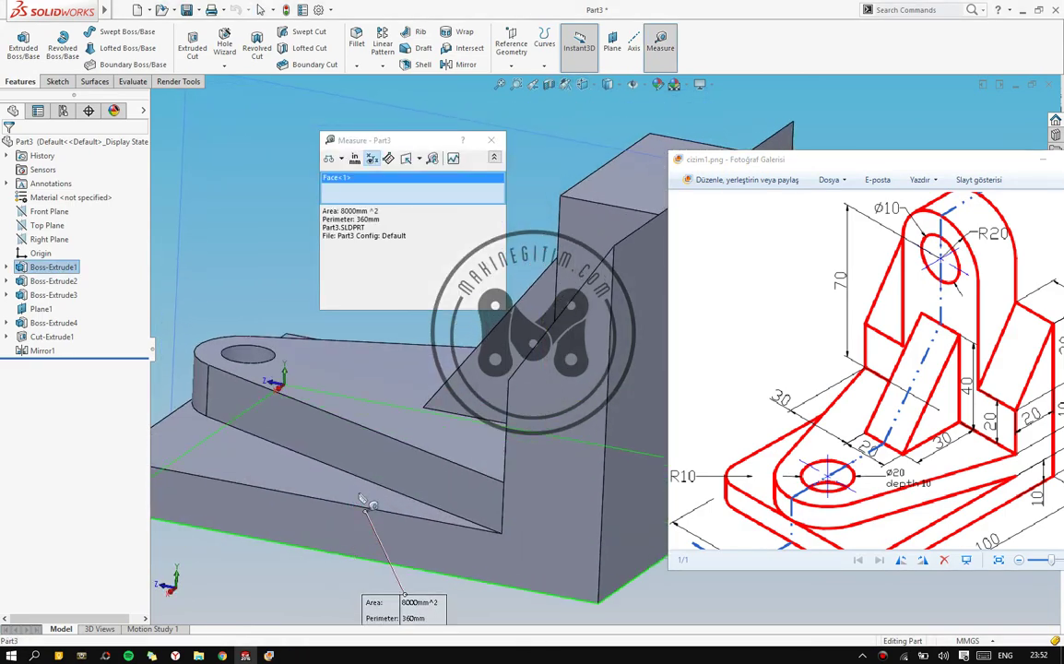
pyautogui.click(380, 422)
pyautogui.scroll(3, 313, 409)
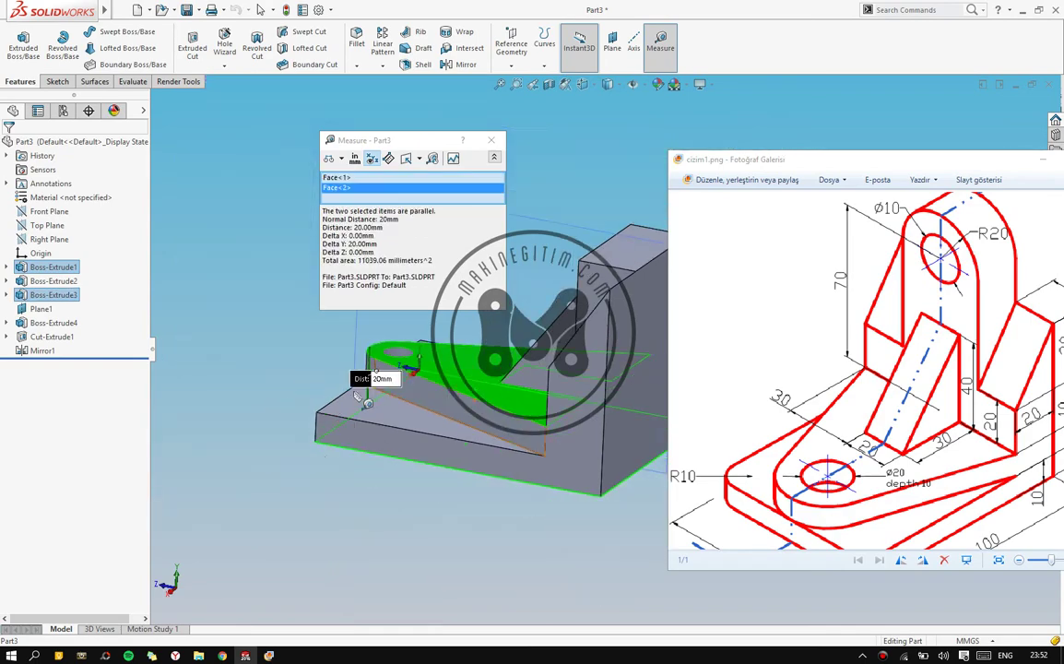
pyautogui.moveTo(313, 409)
pyautogui.mouseDown(button='middle')
pyautogui.moveTo(348, 418)
pyautogui.moveTo(293, 411)
pyautogui.mouseUp(button='middle')
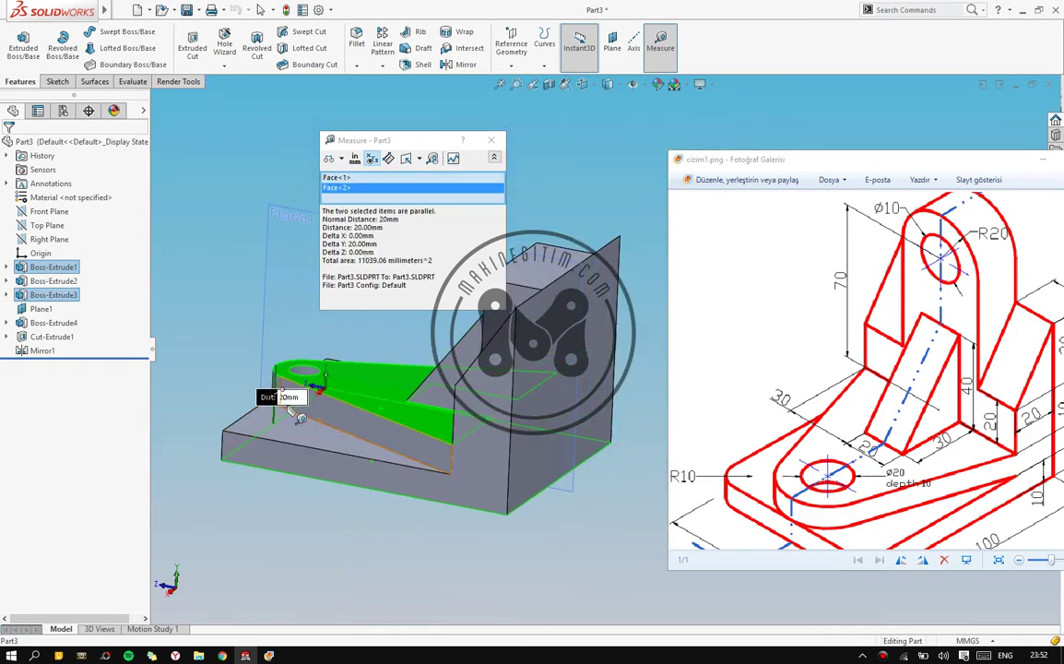
pyautogui.press('Escape')
pyautogui.moveTo(361, 409); pyautogui.dragTo(360, 354, button='middle')
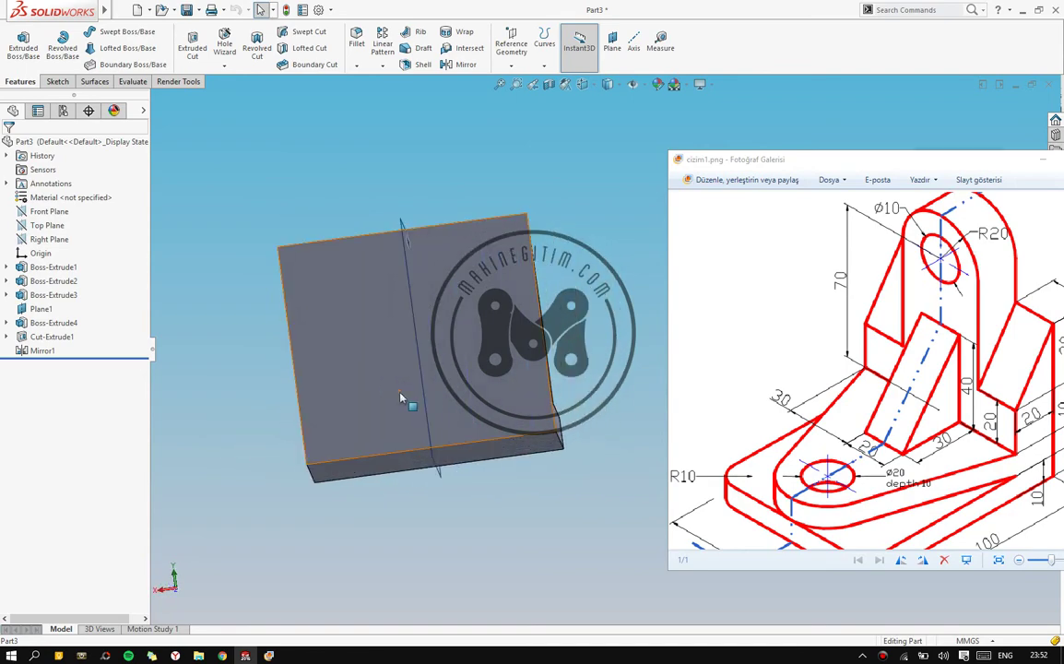
pyautogui.press('space')
pyautogui.click(572, 439)
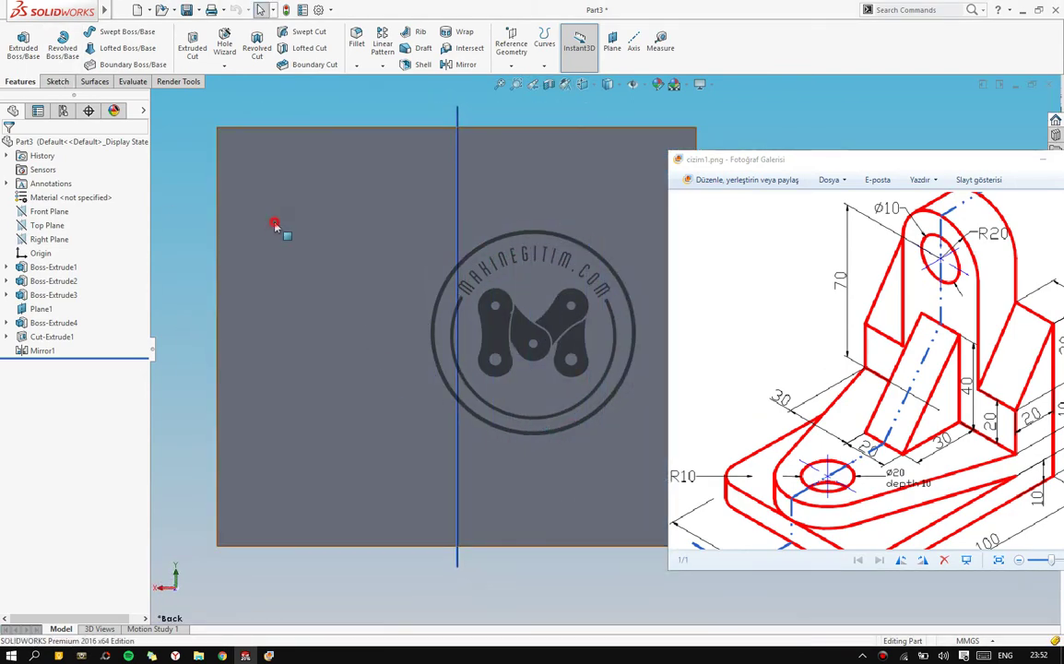
# Start a sketch on the base plate's back face and hide the reference planes
pyautogui.click(276, 224)
pyautogui.click(55, 81)
pyautogui.click(17, 41)
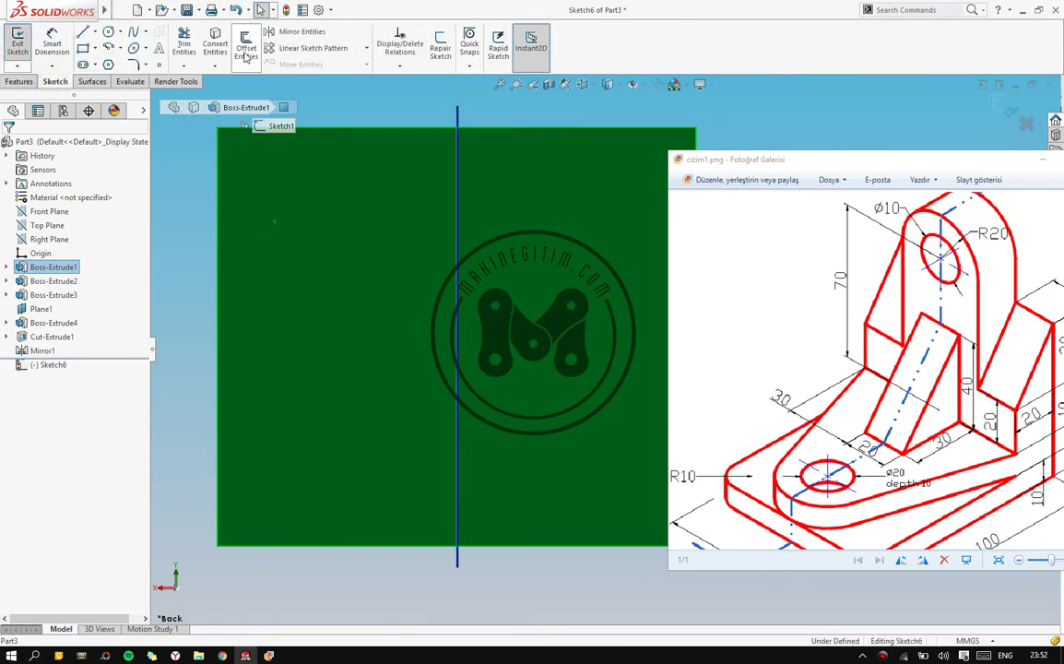
pyautogui.click(108, 32)
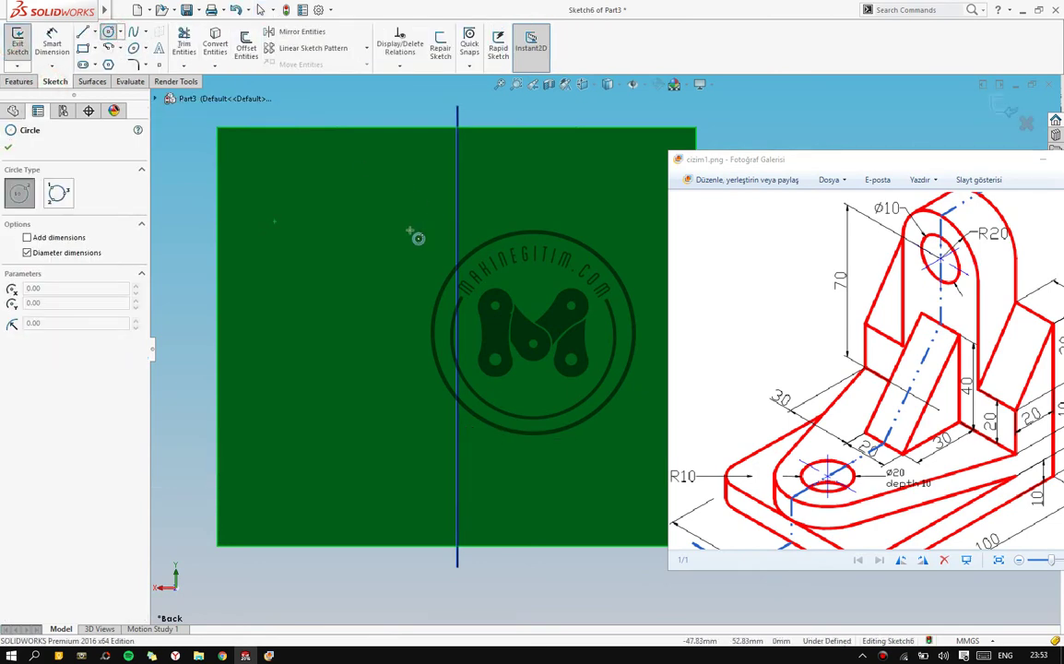
pyautogui.press('Escape')
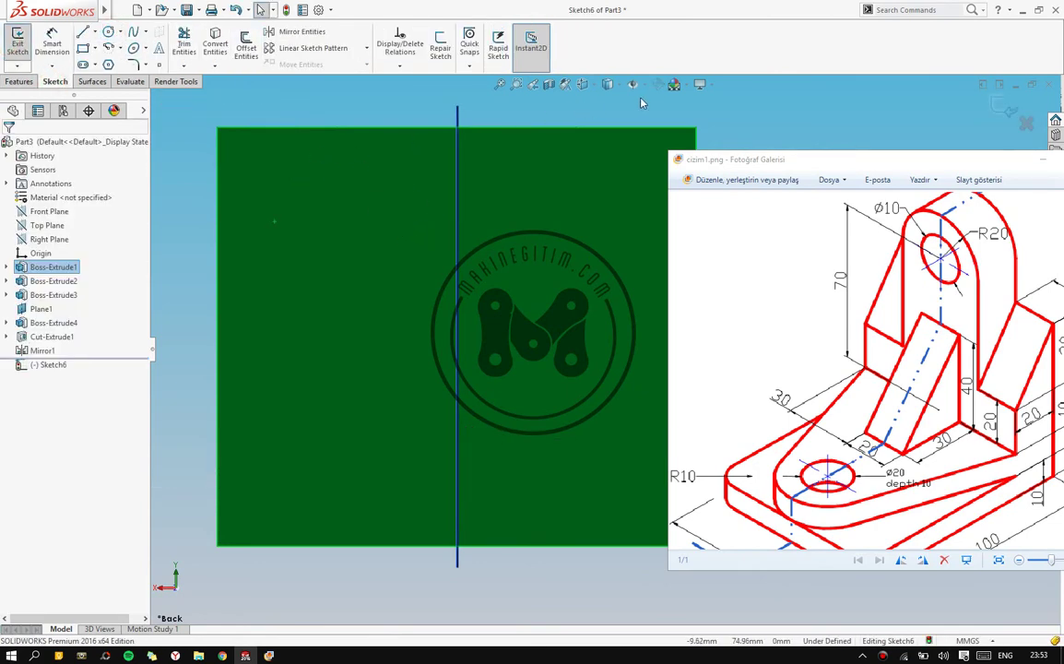
pyautogui.click(638, 84)
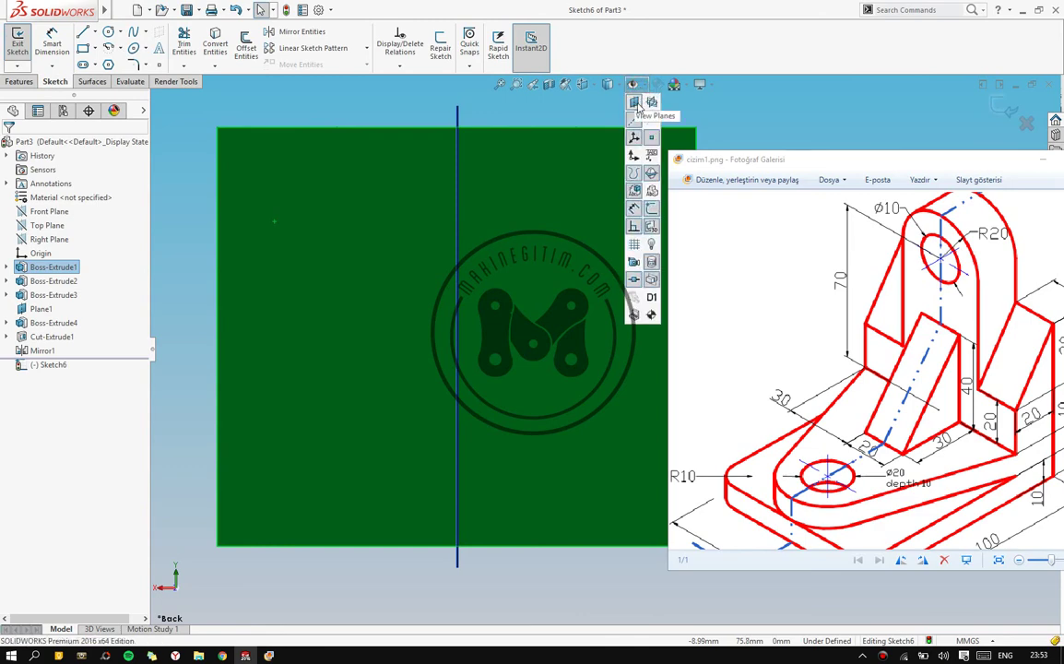
pyautogui.click(636, 104)
pyautogui.click(473, 114)
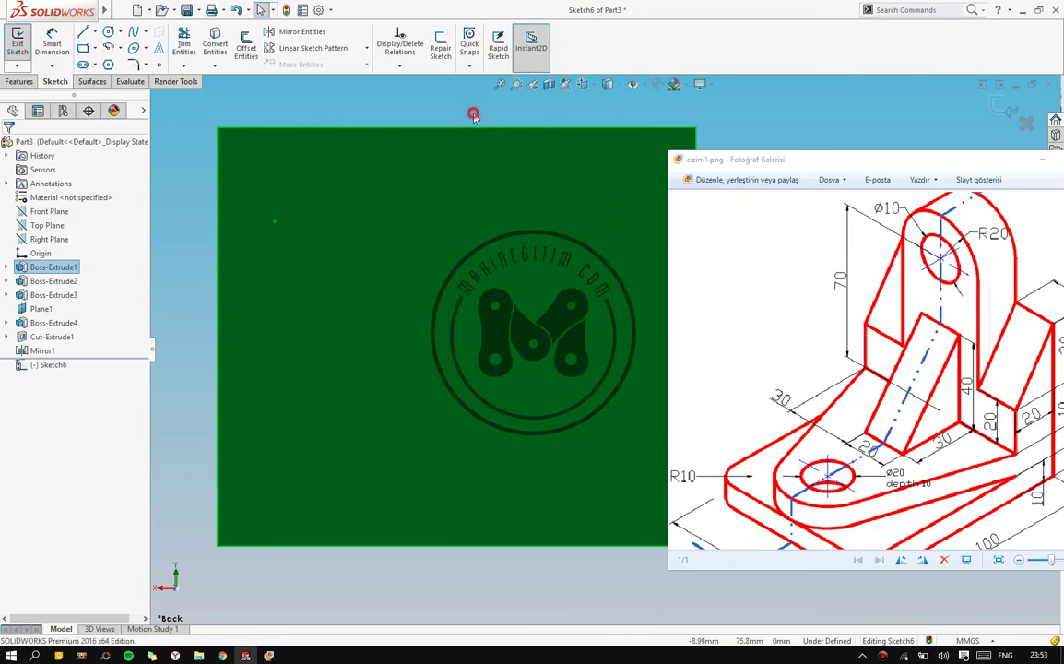
# Draw a vertical centerline across the back face from its top edge to its bottom edge
pyautogui.click(380, 111)
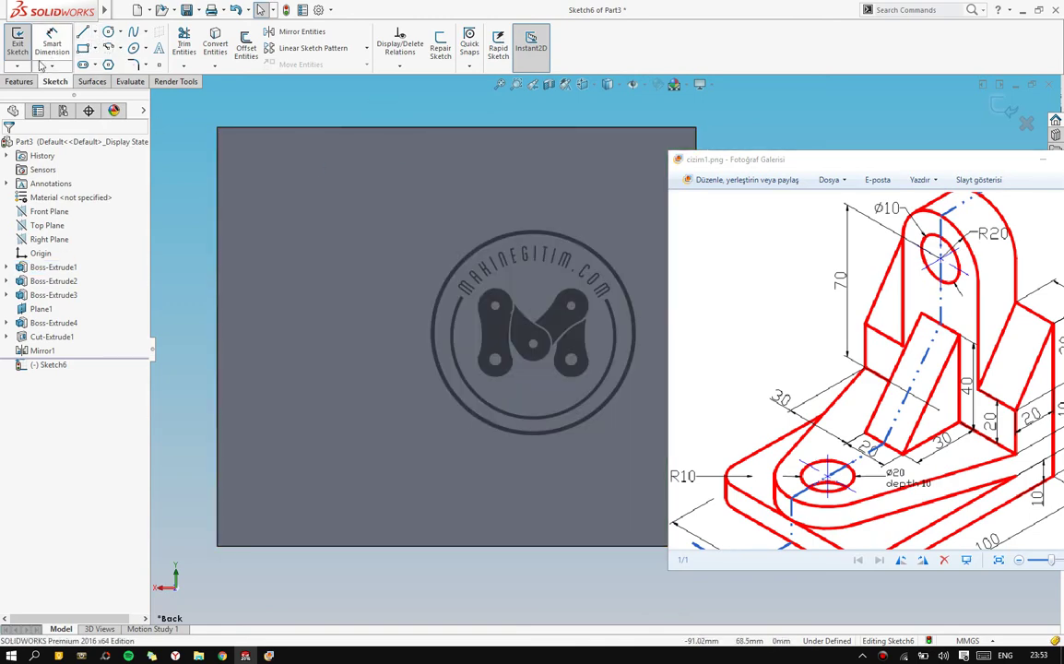
pyautogui.click(364, 196)
pyautogui.click(92, 31)
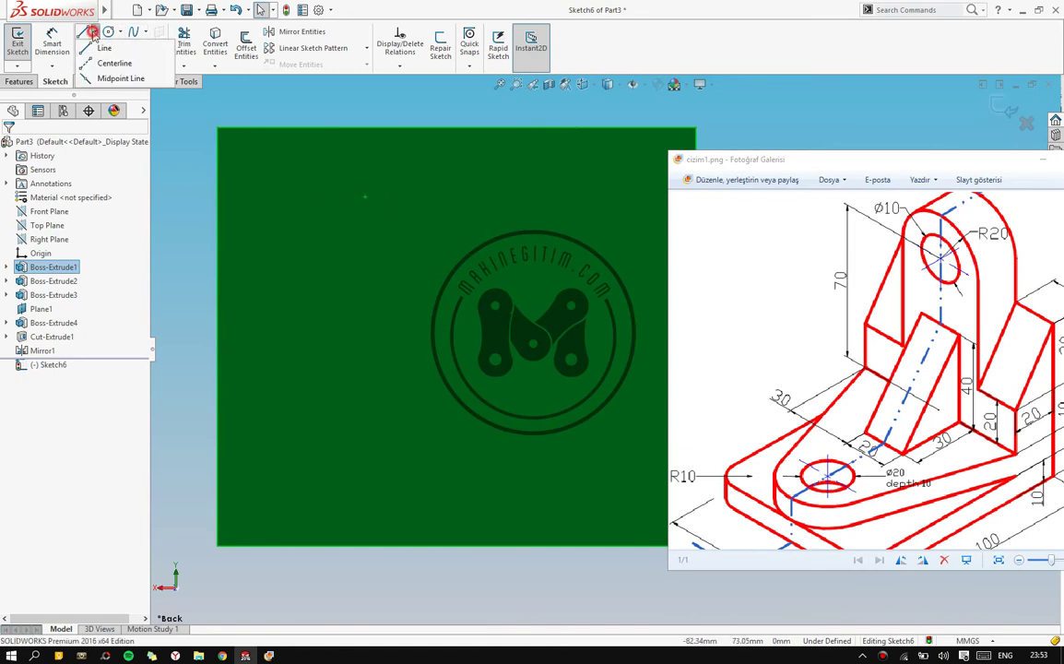
pyautogui.click(106, 59)
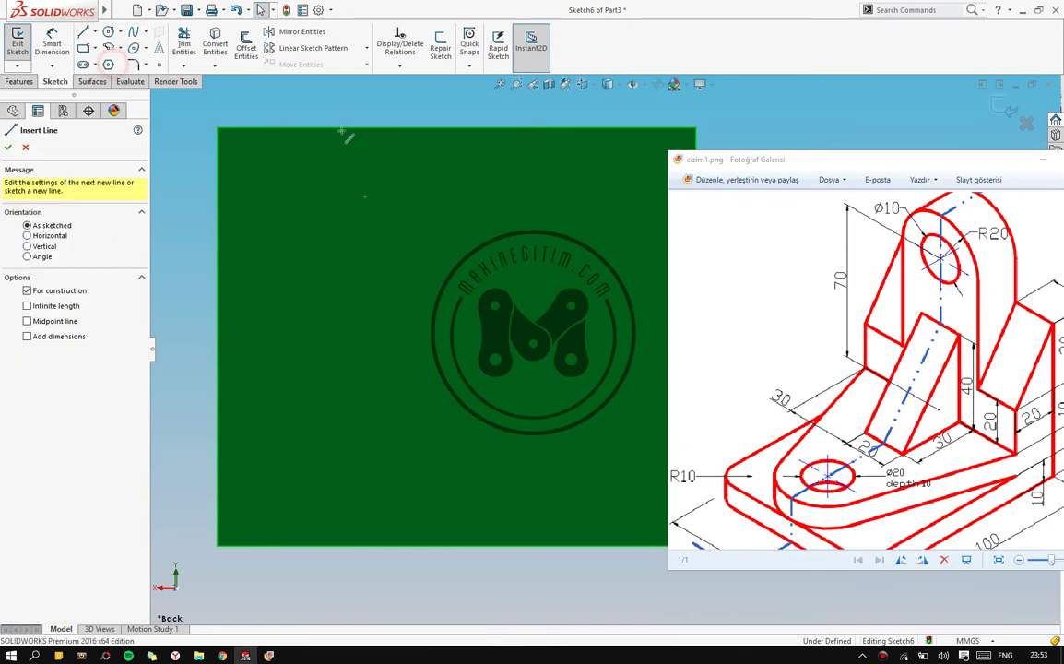
pyautogui.click(456, 127)
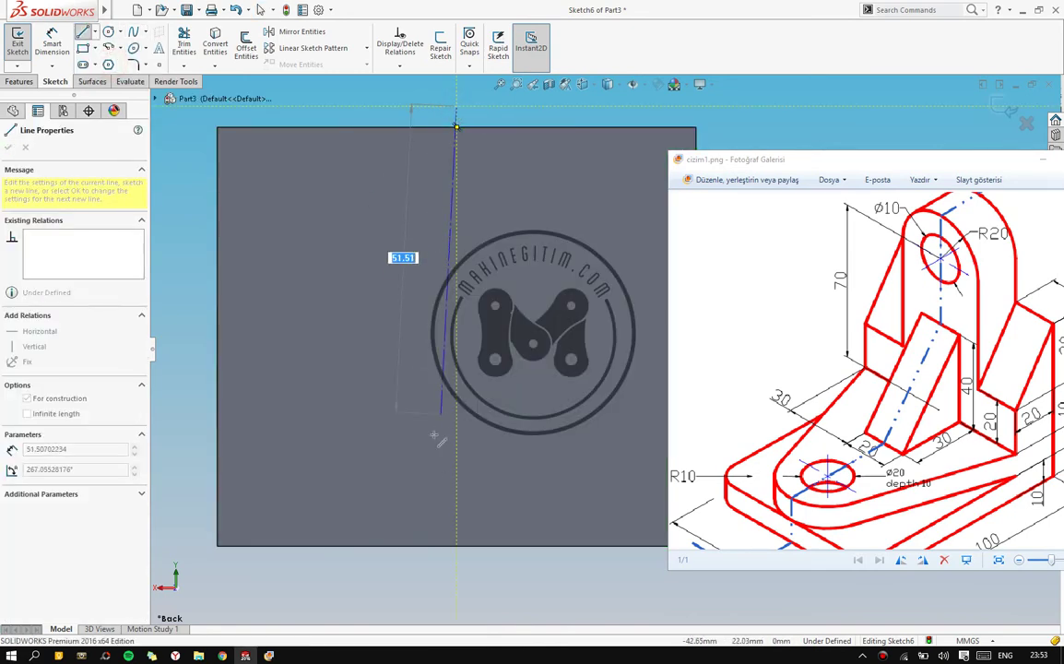
pyautogui.click(456, 561)
pyautogui.rightClick(424, 560)
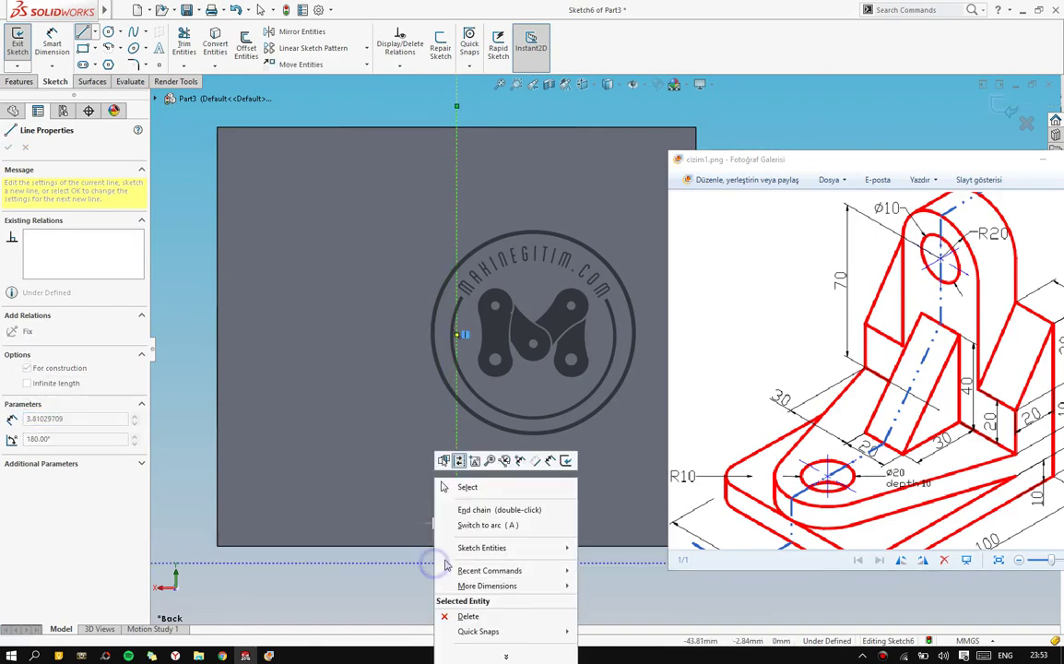
pyautogui.click(469, 486)
pyautogui.click(190, 443)
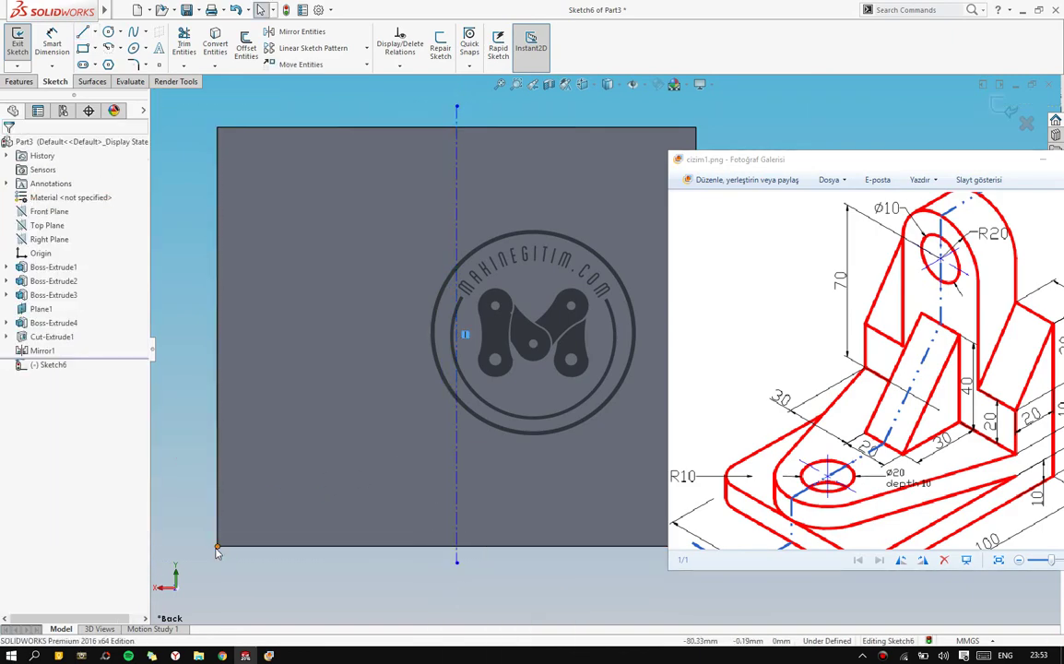
# Make the face's top corners symmetric about the centerline and extend the centerline above the face
pyautogui.keyDown('ctrl'); pyautogui.moveTo(379, 437); pyautogui.dragTo(351, 435, button='middle'); pyautogui.keyUp('ctrl')
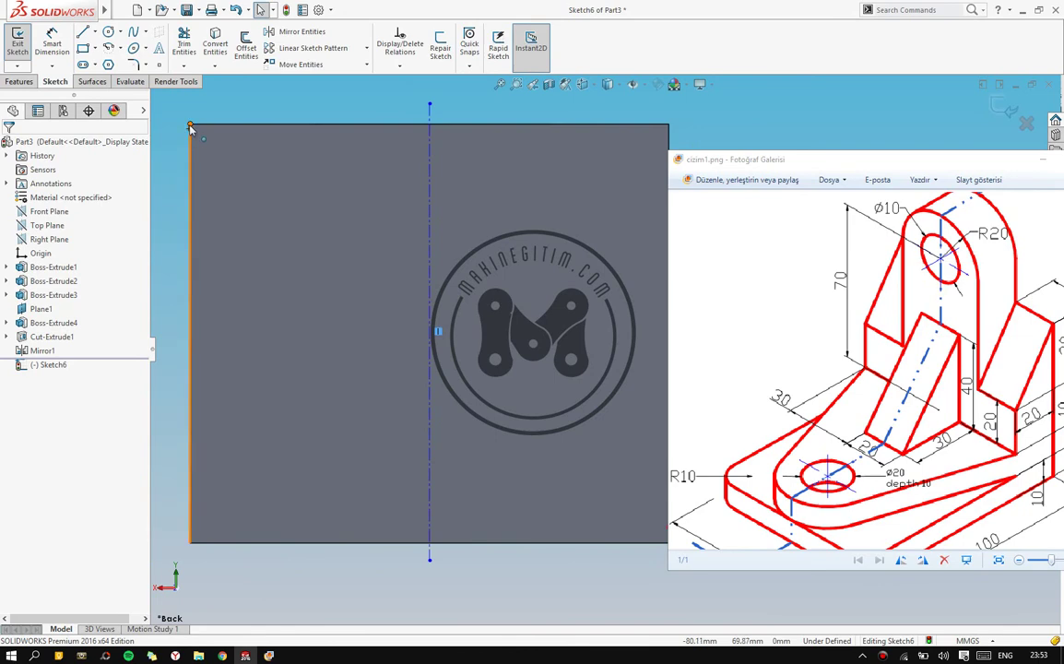
pyautogui.click(190, 126)
pyautogui.keyDown('ctrl'); pyautogui.click(669, 125); pyautogui.keyUp('ctrl')
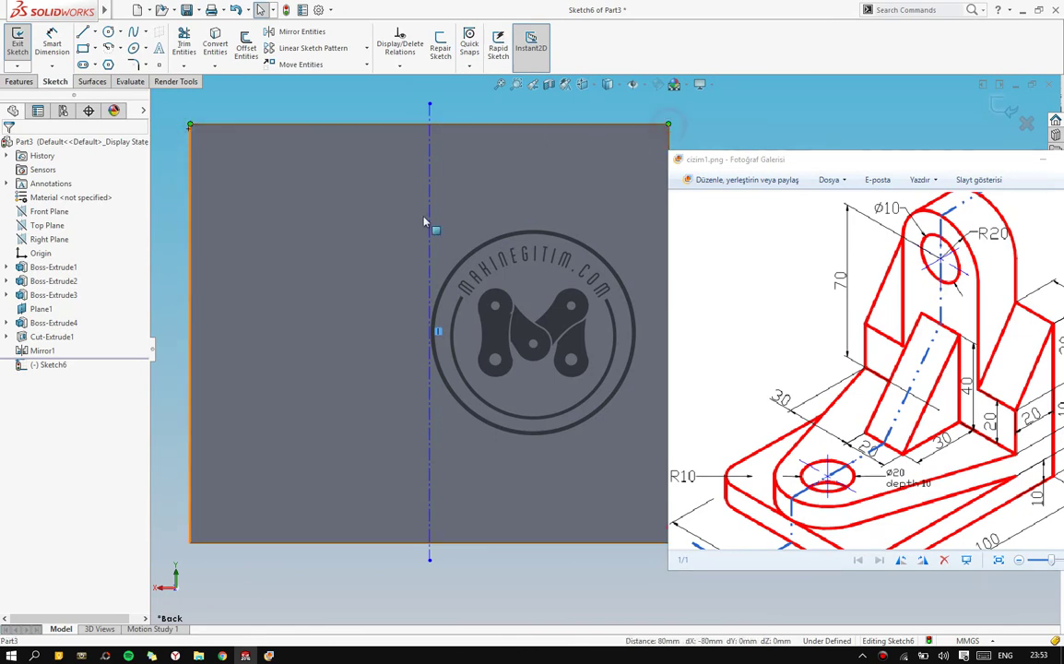
pyautogui.keyDown('ctrl'); pyautogui.click(430, 224); pyautogui.keyUp('ctrl')
pyautogui.click(35, 351)
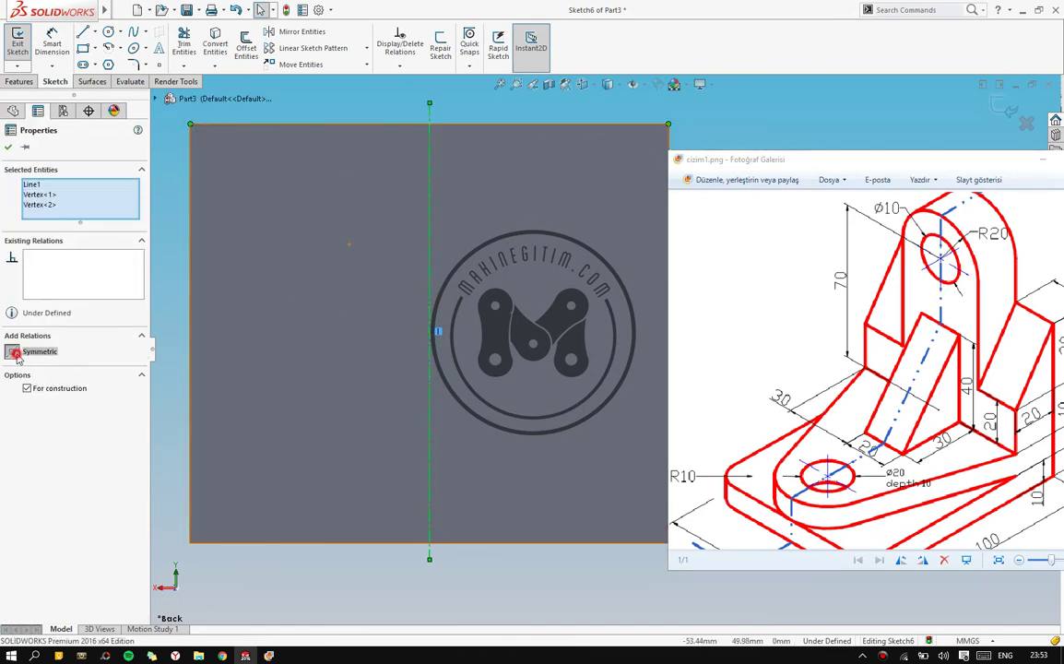
pyautogui.click(9, 149)
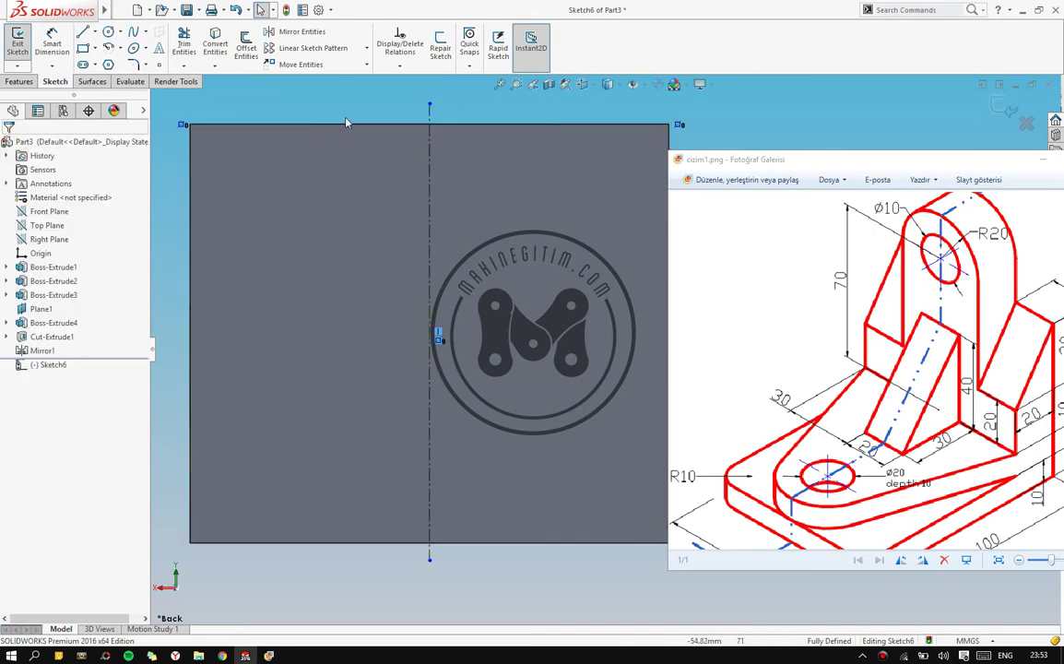
pyautogui.scroll(3, 415, 210)
pyautogui.keyDown('ctrl'); pyautogui.moveTo(463, 238); pyautogui.dragTo(354, 273, button='middle'); pyautogui.keyUp('ctrl')
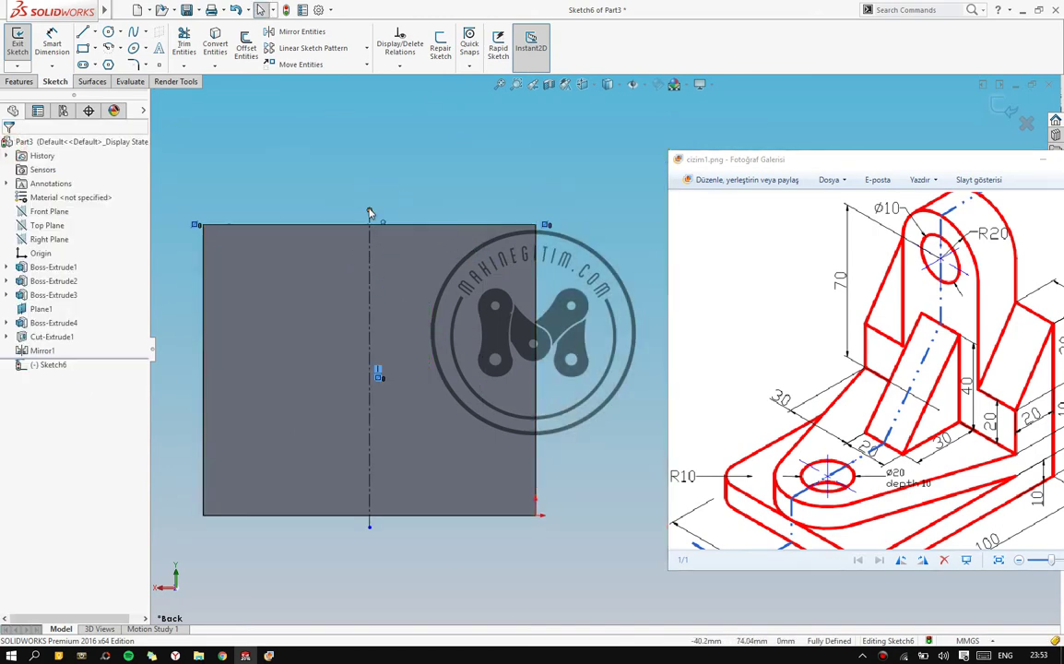
pyautogui.moveTo(369, 214); pyautogui.dragTo(368, 75)
# Draw a 20 mm radius circle centred on the top of the centerline
pyautogui.click(463, 178)
pyautogui.keyDown('ctrl'); pyautogui.moveTo(462, 178); pyautogui.dragTo(408, 327, button='middle'); pyautogui.keyUp('ctrl')
pyautogui.click(109, 32)
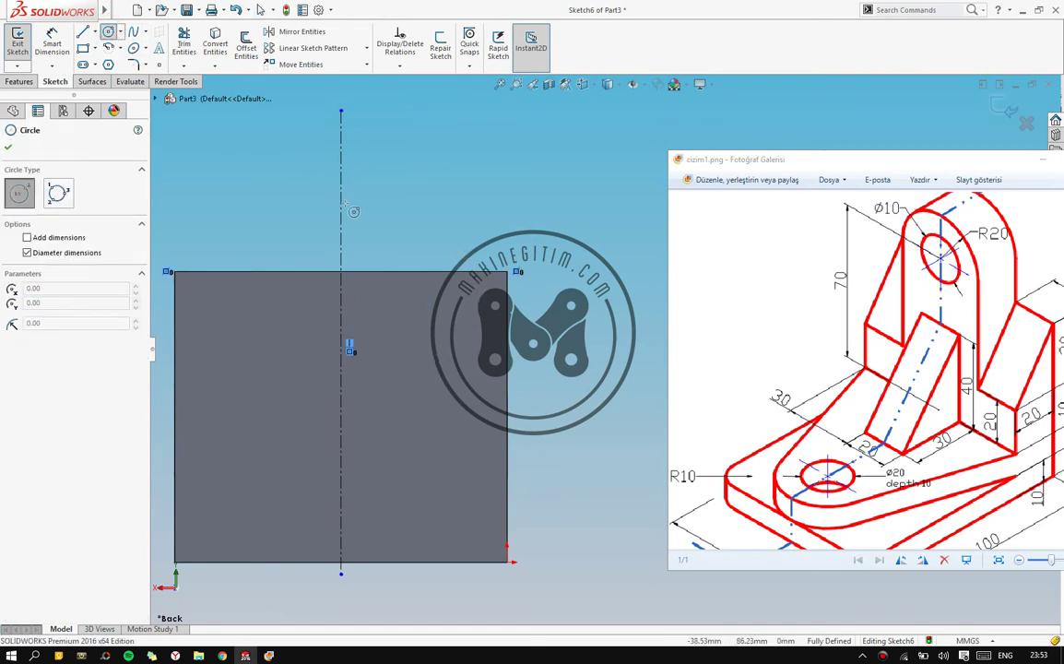
pyautogui.click(340, 201)
pyautogui.click(360, 226)
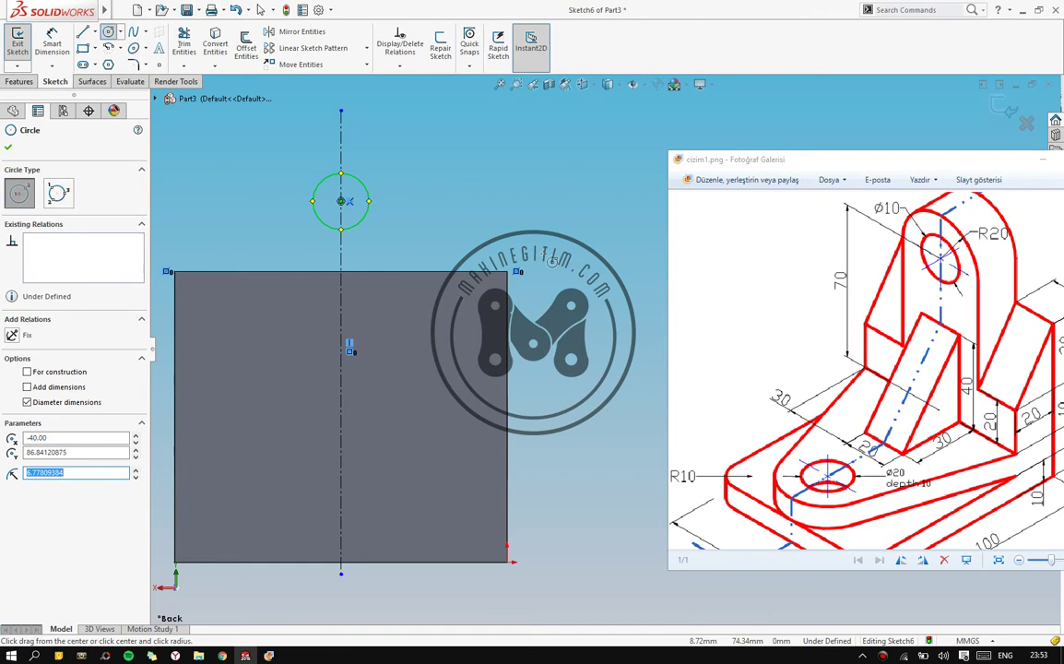
pyautogui.click(77, 477)
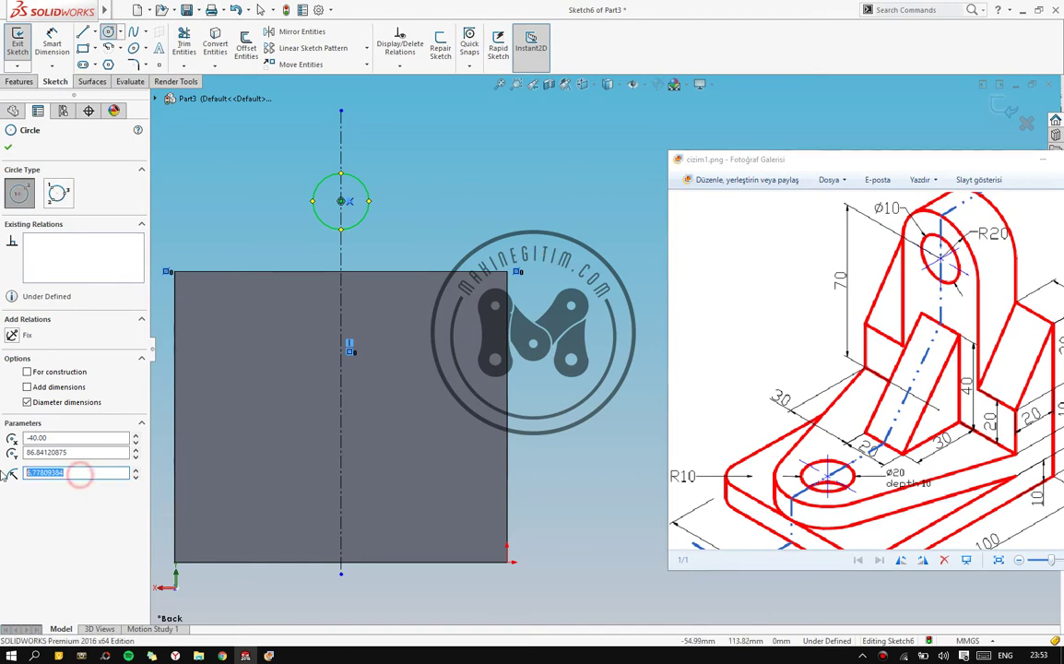
pyautogui.write('20')
pyautogui.press('Return')
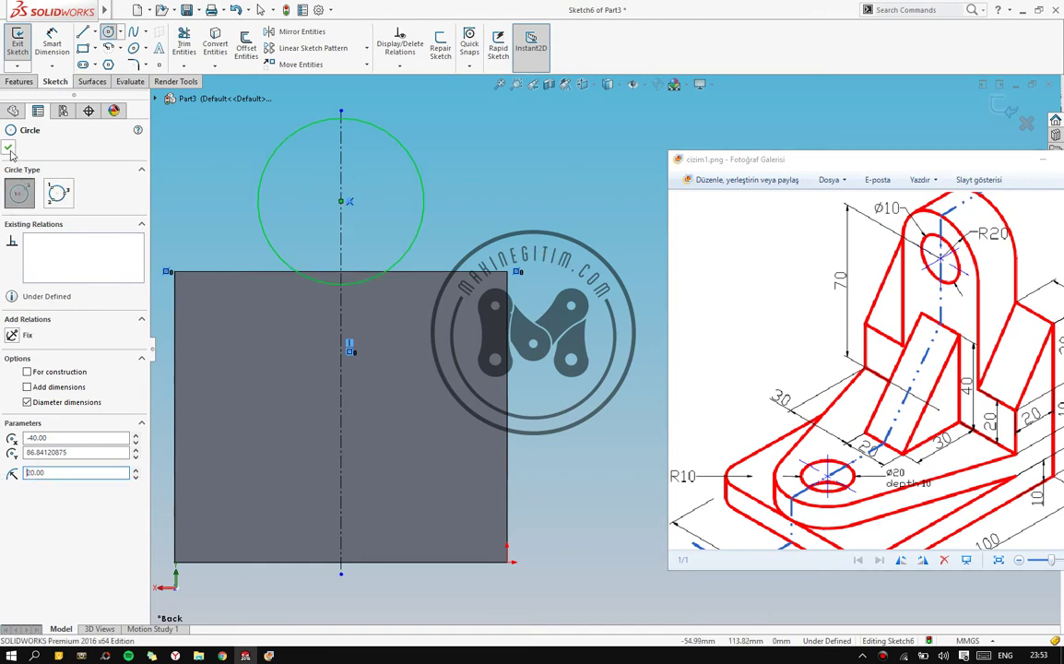
pyautogui.click(9, 148)
# Dimension the circle Ø40 and its centre 90 mm above the base's bottom edge
pyautogui.click(52, 42)
pyautogui.click(421, 189)
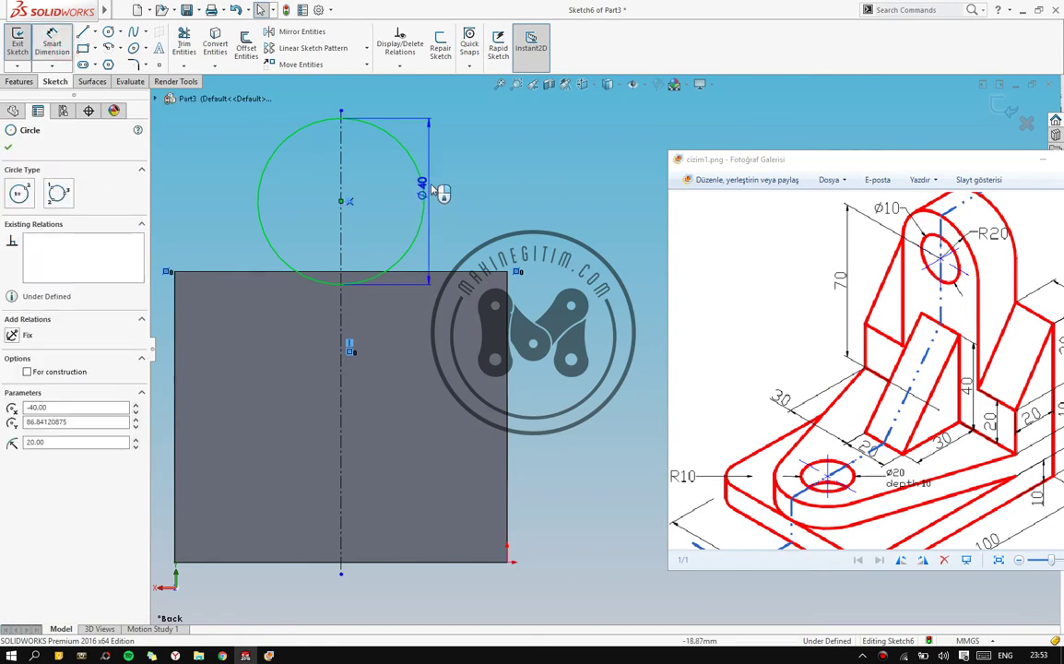
pyautogui.click(536, 190)
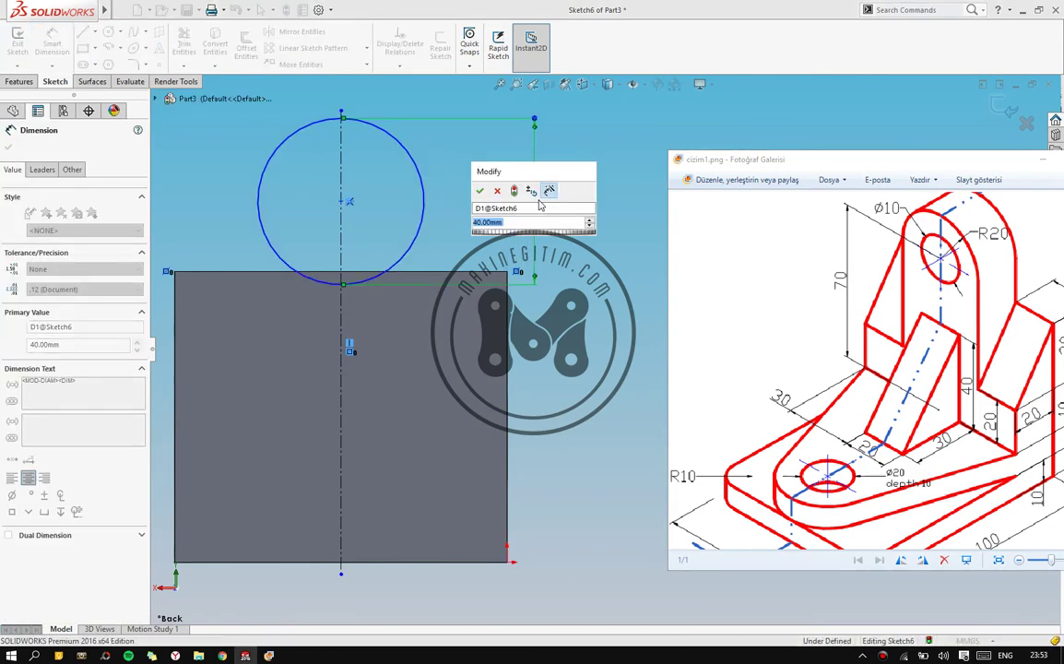
pyautogui.click(479, 189)
pyautogui.keyDown('ctrl'); pyautogui.moveTo(596, 194); pyautogui.dragTo(547, 218, button='middle'); pyautogui.keyUp('ctrl')
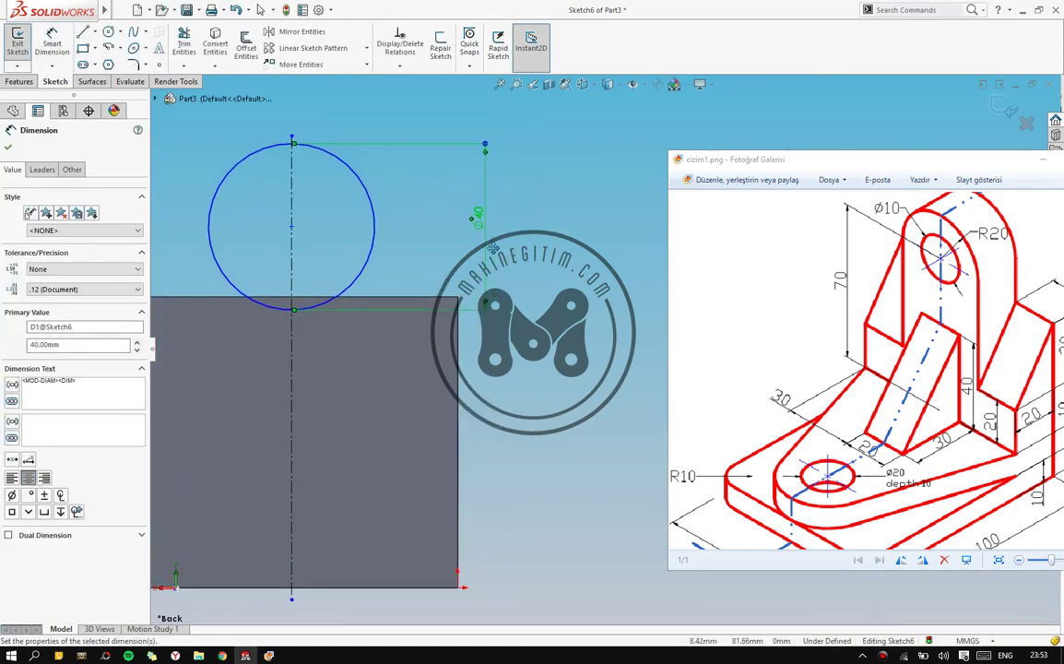
pyautogui.keyDown('ctrl'); pyautogui.moveTo(367, 322); pyautogui.dragTo(388, 293, button='middle'); pyautogui.keyUp('ctrl')
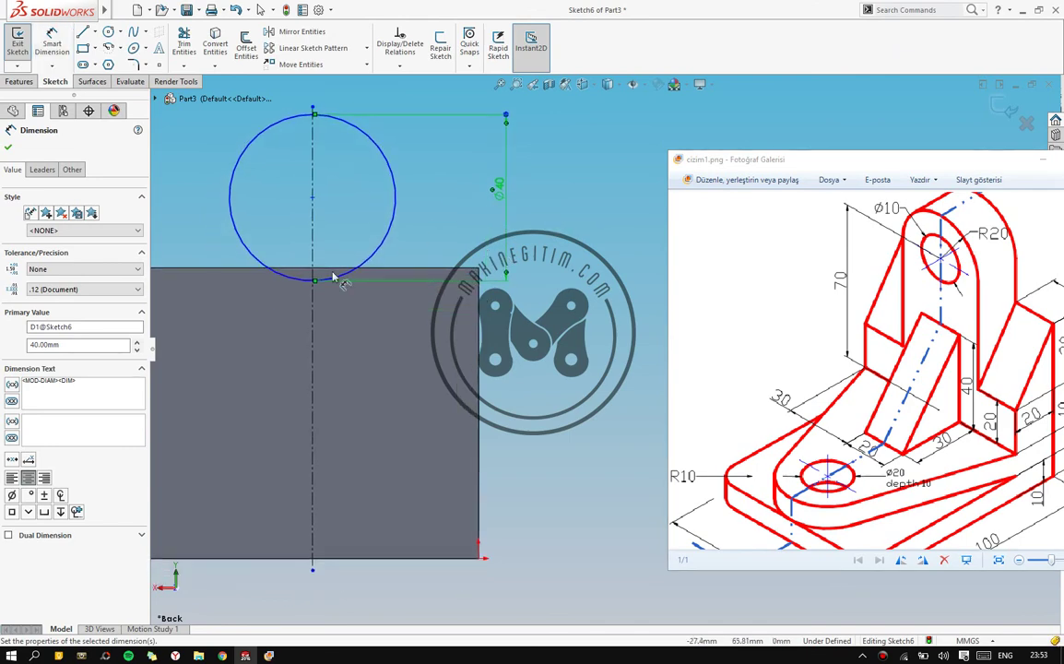
pyautogui.click(312, 196)
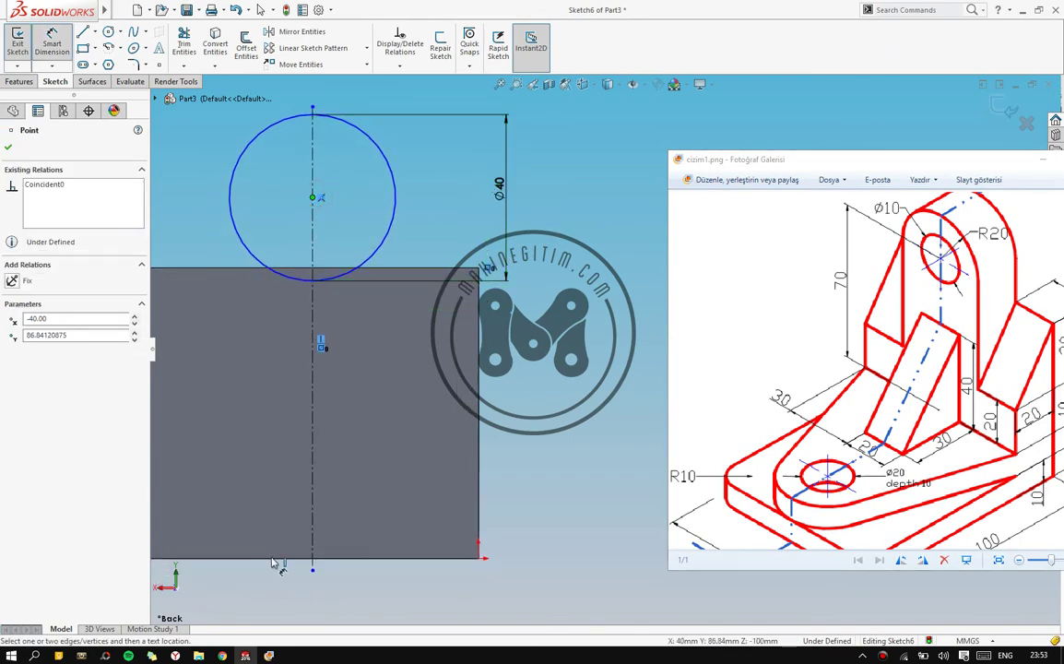
pyautogui.click(274, 558)
pyautogui.click(572, 450)
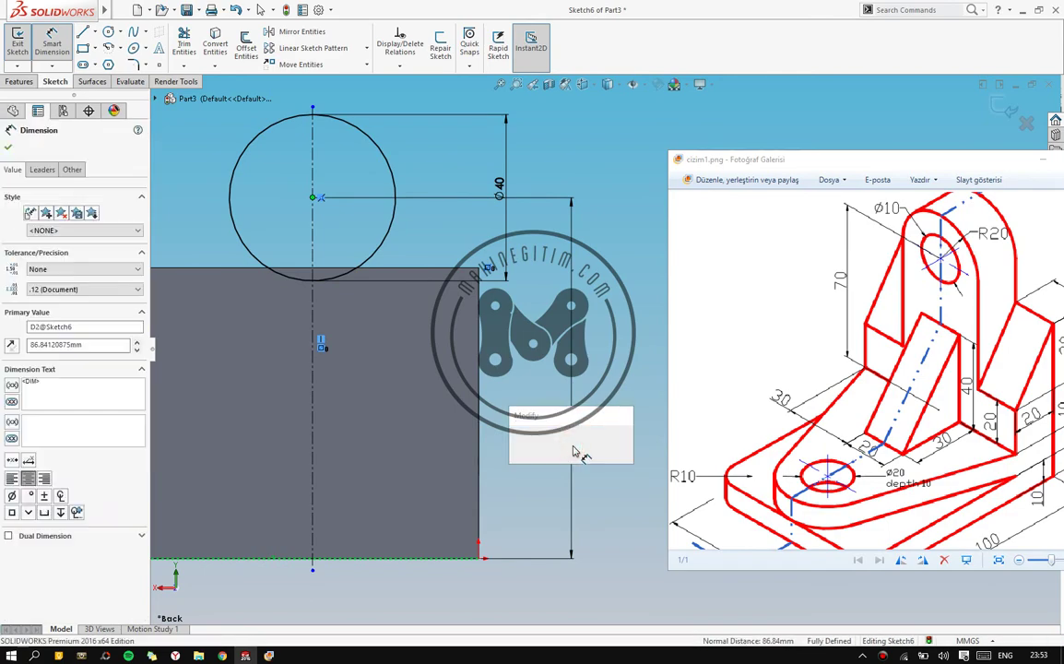
pyautogui.write('90')
pyautogui.press('Return')
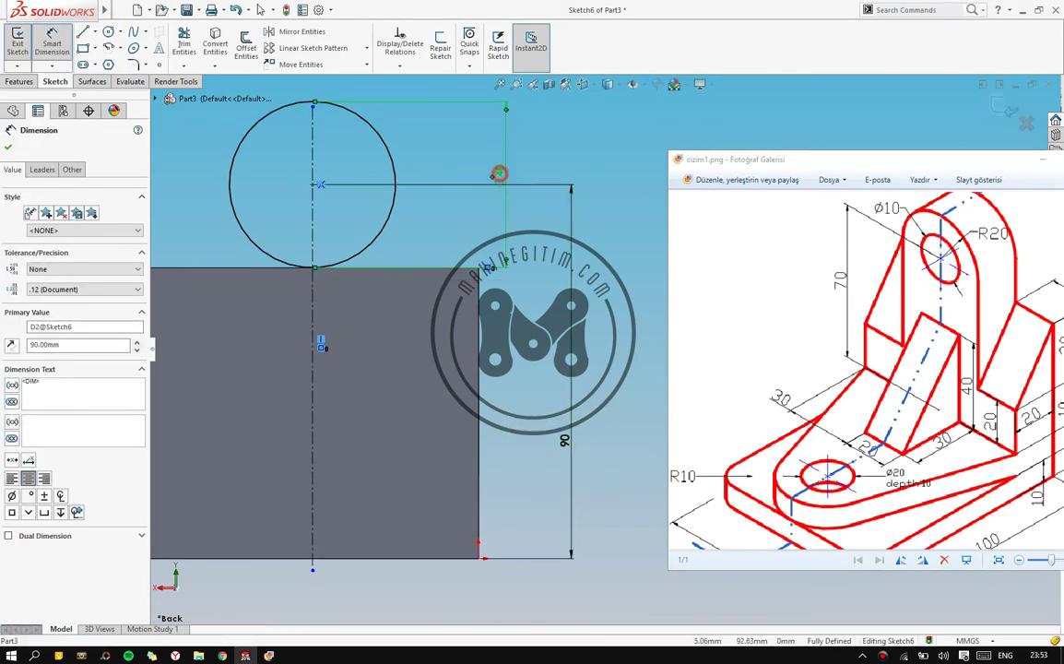
pyautogui.press('Escape')
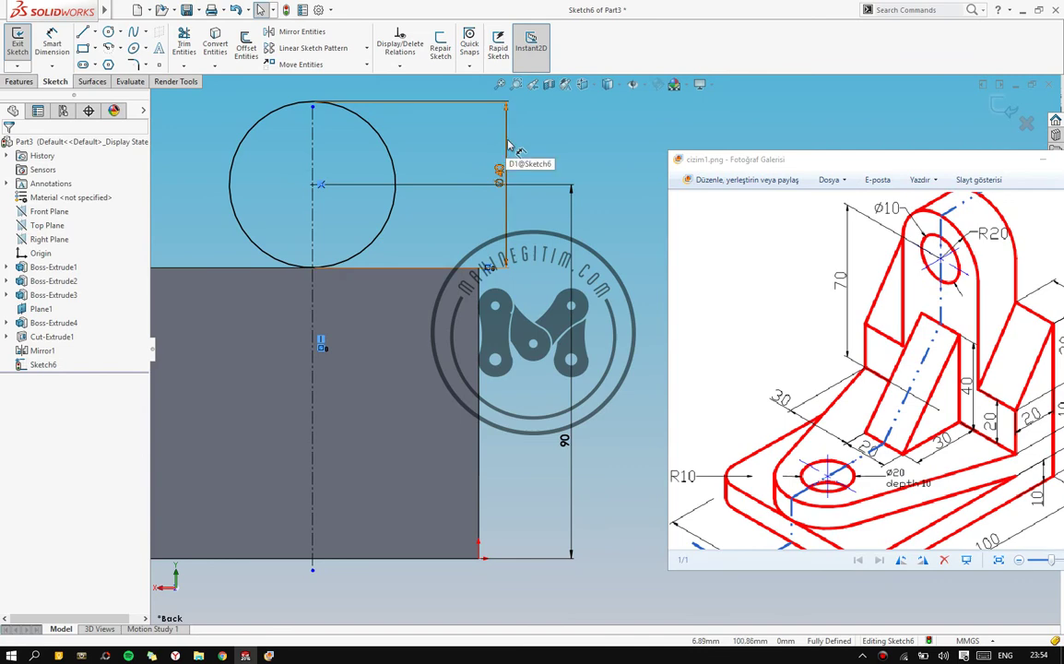
# Display the circle dimension as radius R20 with a custom text position
pyautogui.click(506, 143)
pyautogui.click(41, 170)
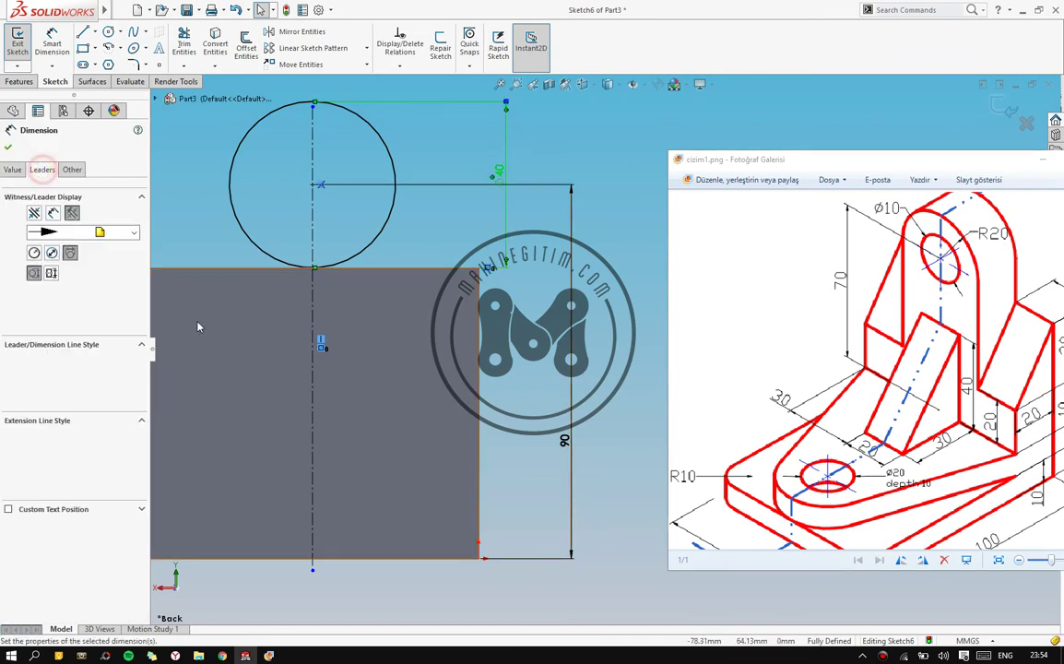
pyautogui.click(53, 254)
pyautogui.click(36, 253)
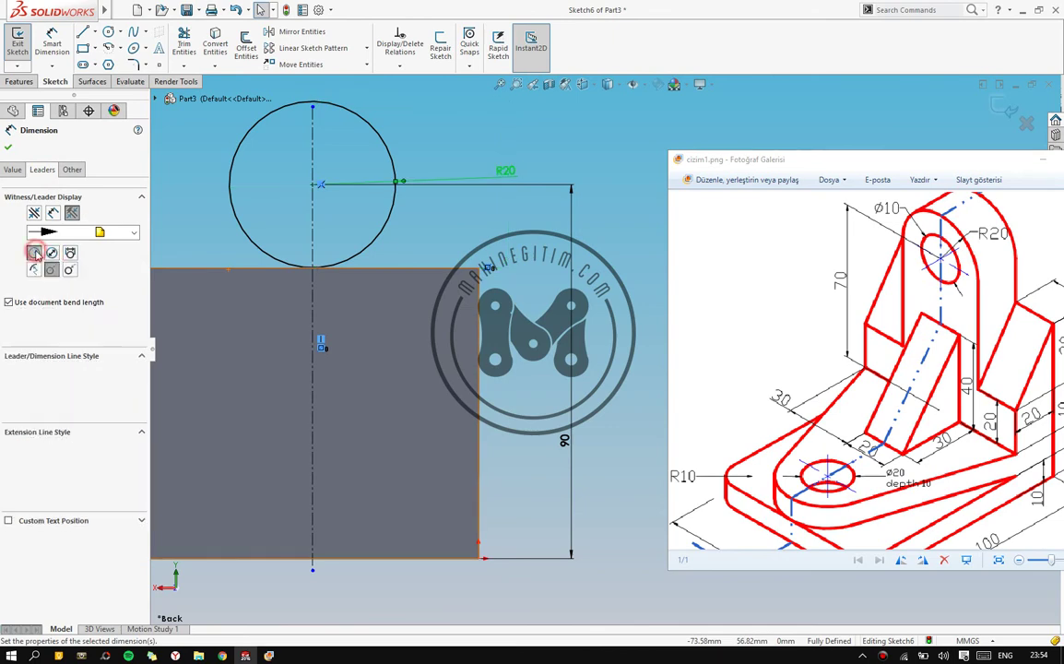
pyautogui.click(48, 522)
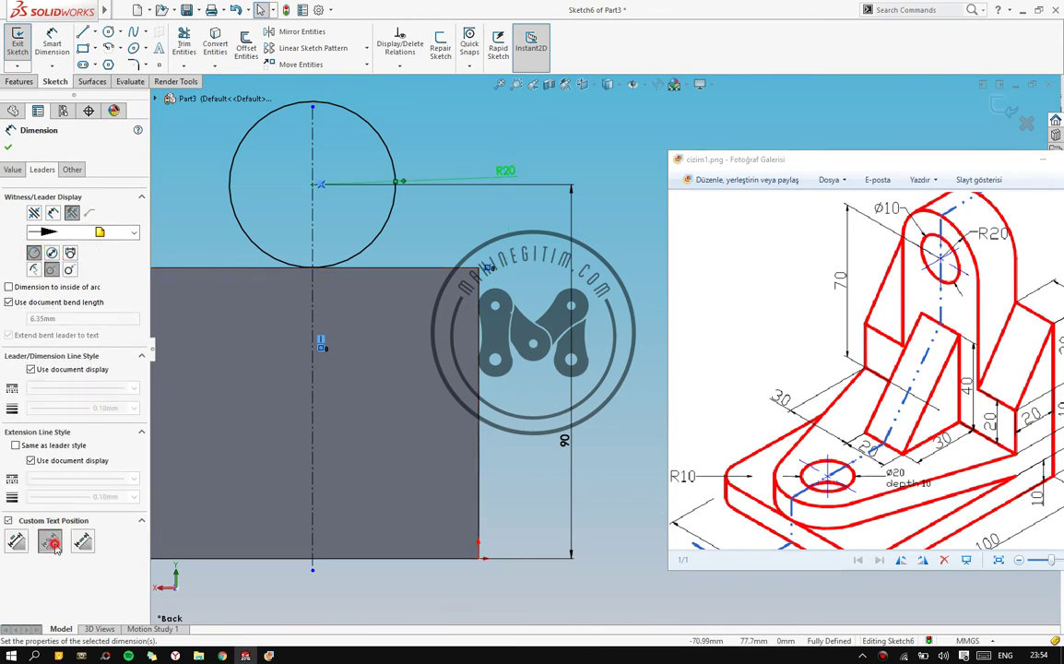
pyautogui.moveTo(506, 175); pyautogui.dragTo(480, 149)
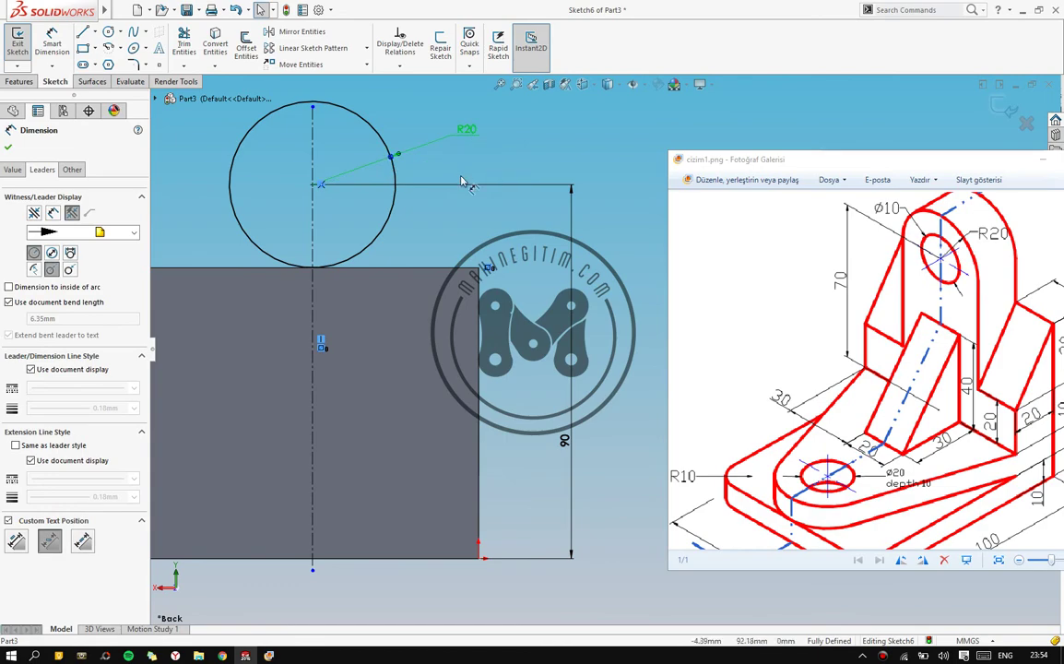
pyautogui.click(475, 164)
pyautogui.moveTo(450, 286)
pyautogui.keyDown('ctrl'); pyautogui.mouseDown(button='middle')
pyautogui.moveTo(482, 284)
pyautogui.moveTo(415, 305)
pyautogui.mouseUp(button='middle'); pyautogui.keyUp('ctrl')
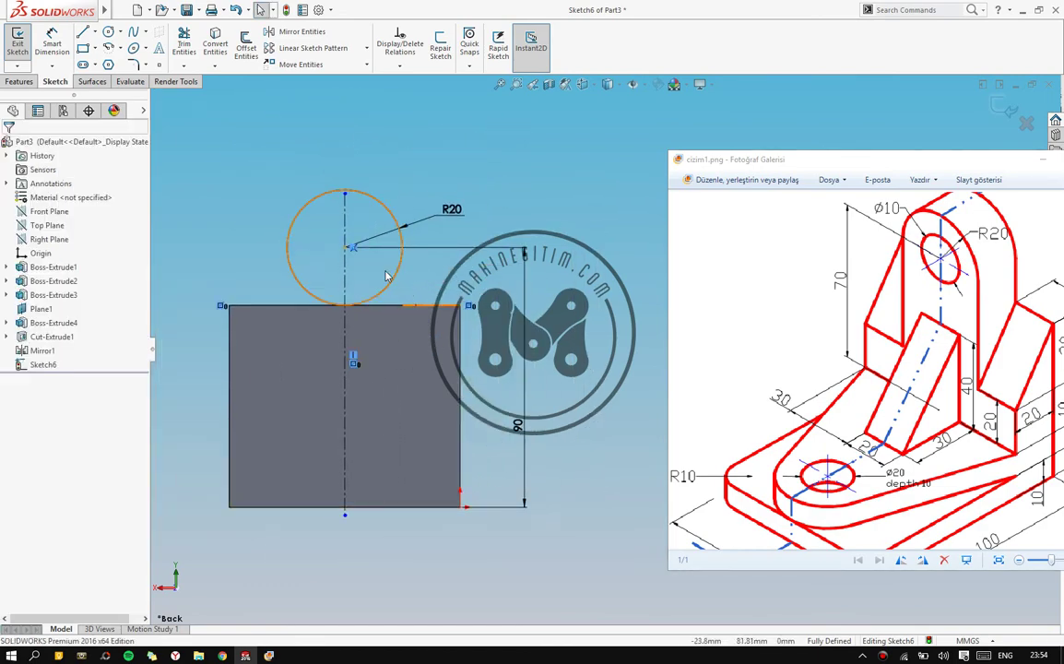
# Draw a vertical line from the circle's left side down to the base's bottom edge
pyautogui.click(83, 34)
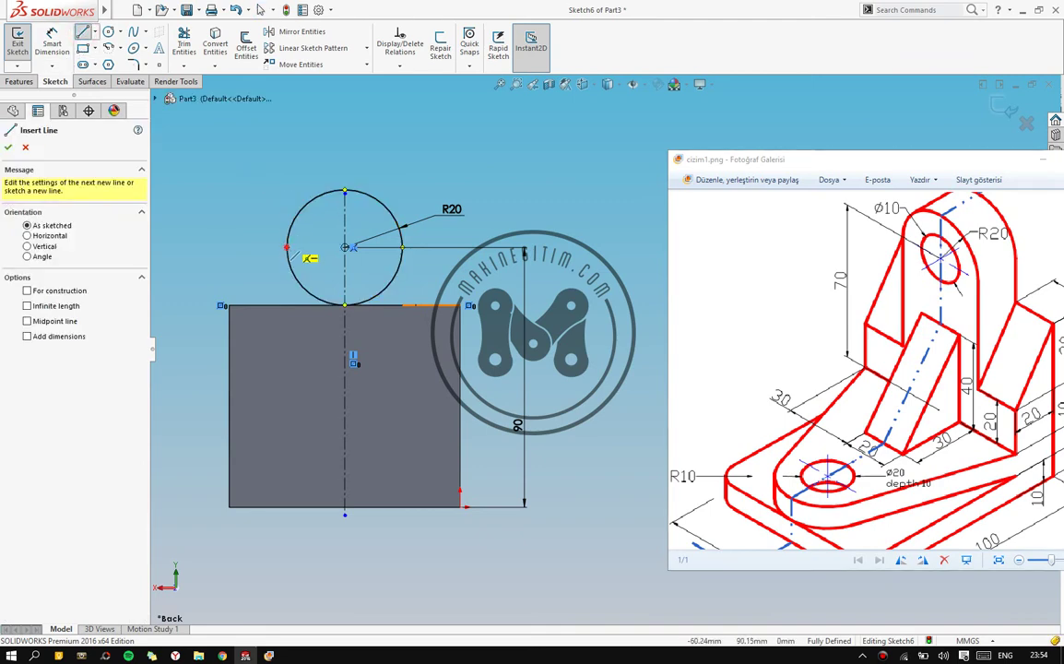
pyautogui.click(287, 247)
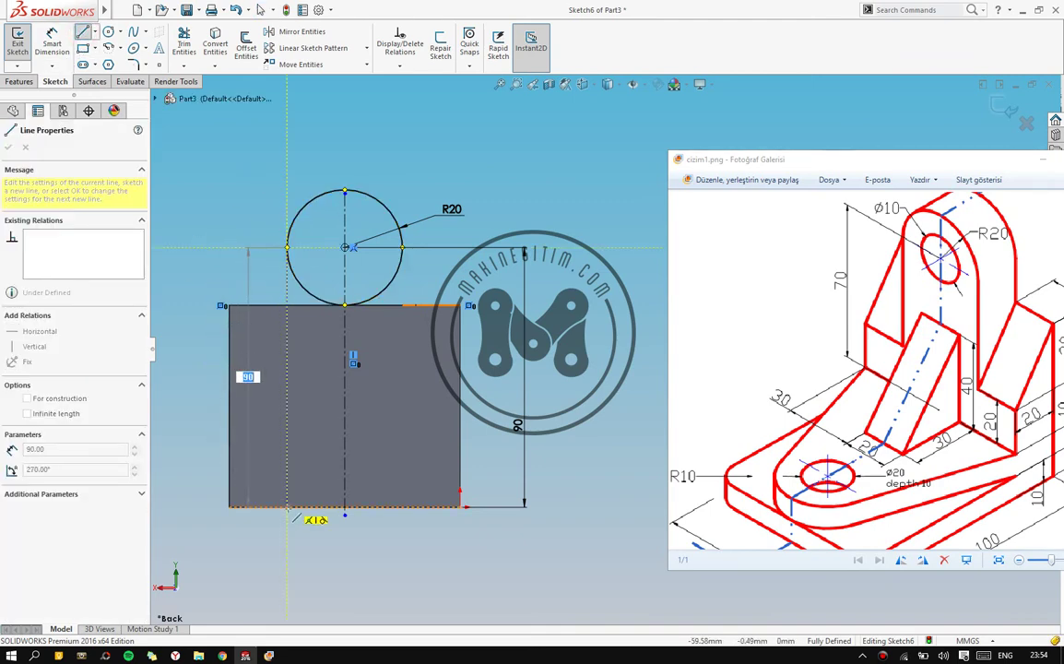
pyautogui.click(286, 505)
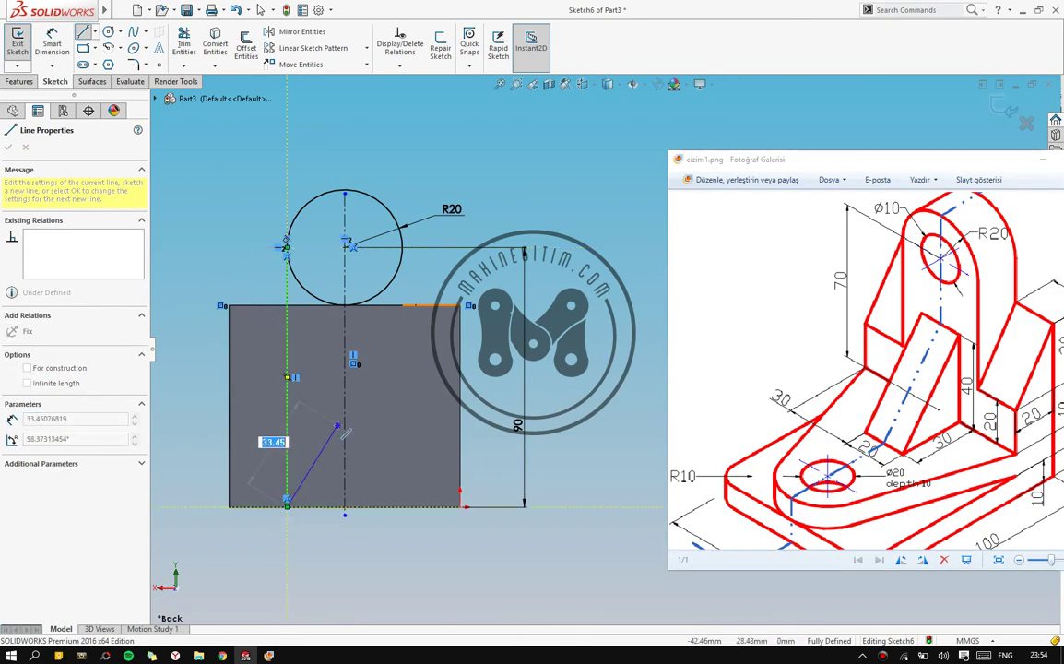
pyautogui.rightClick(295, 378)
pyautogui.click(366, 437)
pyautogui.click(213, 216)
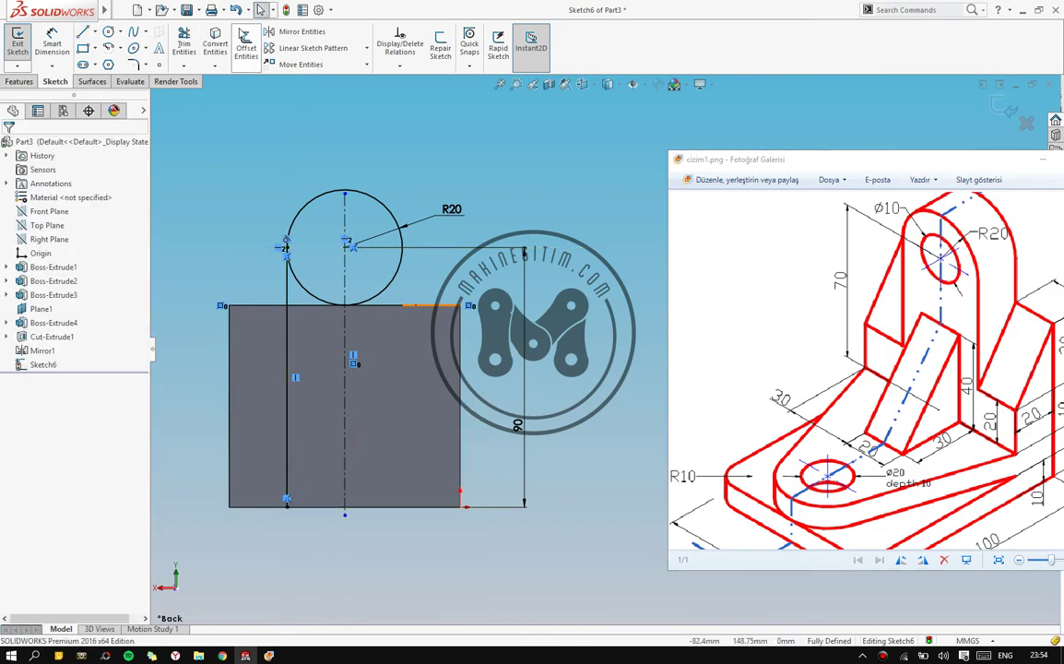
# Mirror the vertical line to the circle's right side about the centerline
pyautogui.click(296, 32)
pyautogui.click(288, 369)
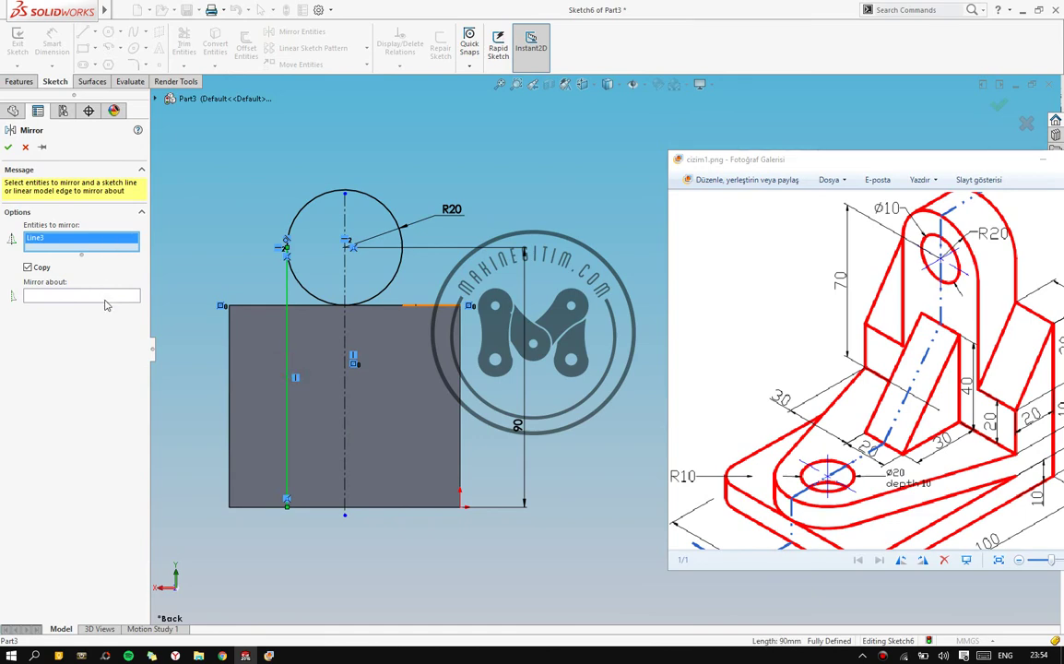
pyautogui.click(346, 433)
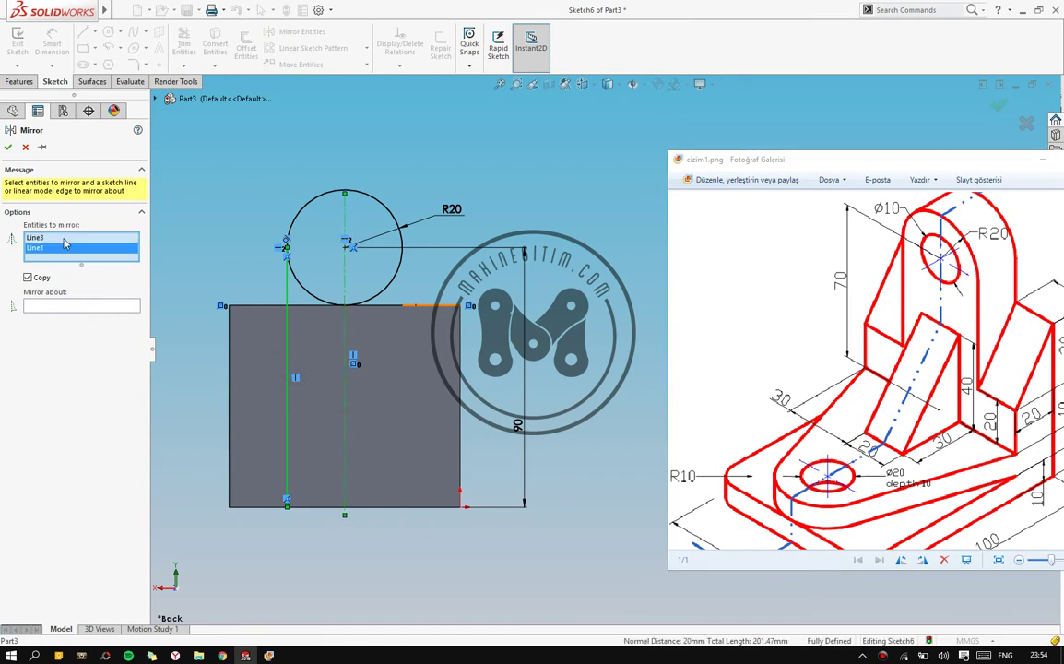
pyautogui.press('Delete')
pyautogui.click(71, 294)
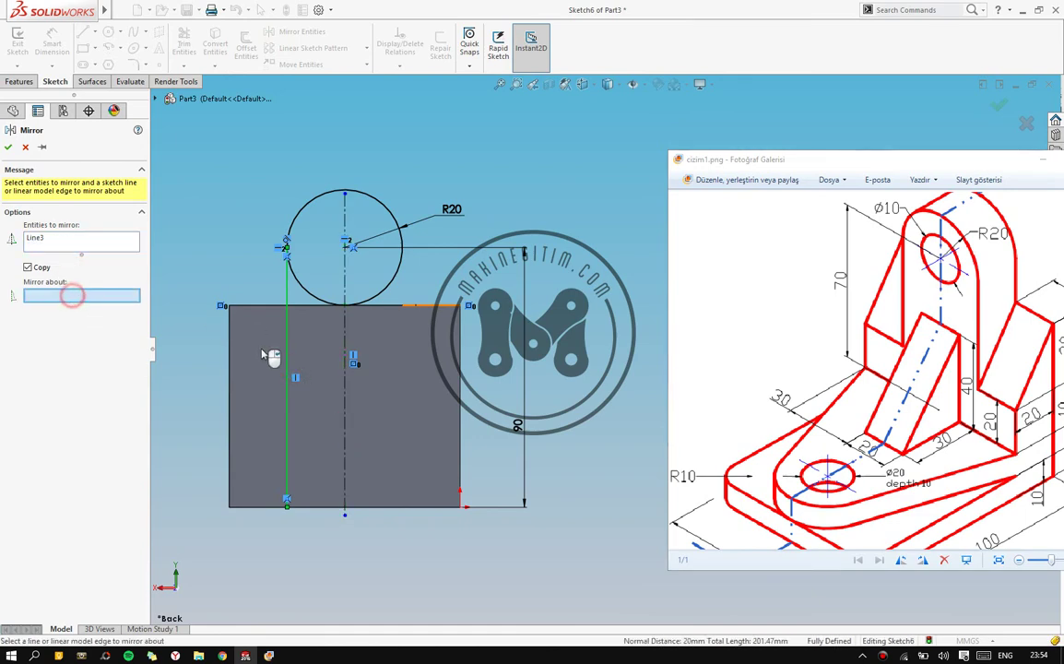
pyautogui.click(347, 424)
pyautogui.click(8, 147)
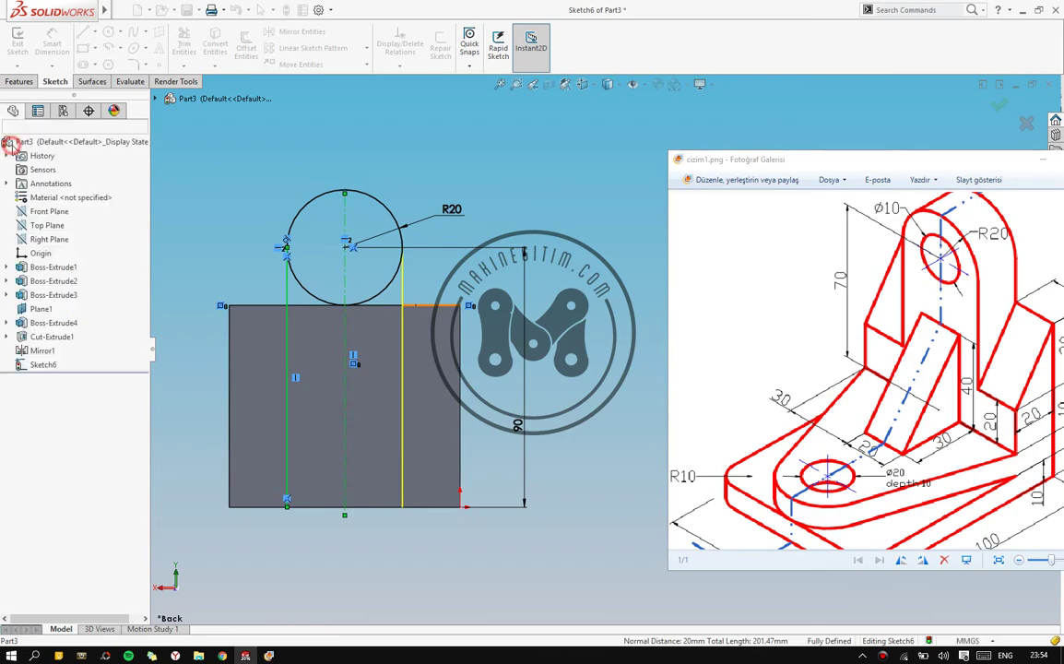
pyautogui.keyDown('ctrl'); pyautogui.moveTo(403, 233); pyautogui.dragTo(357, 235, button='middle'); pyautogui.keyUp('ctrl')
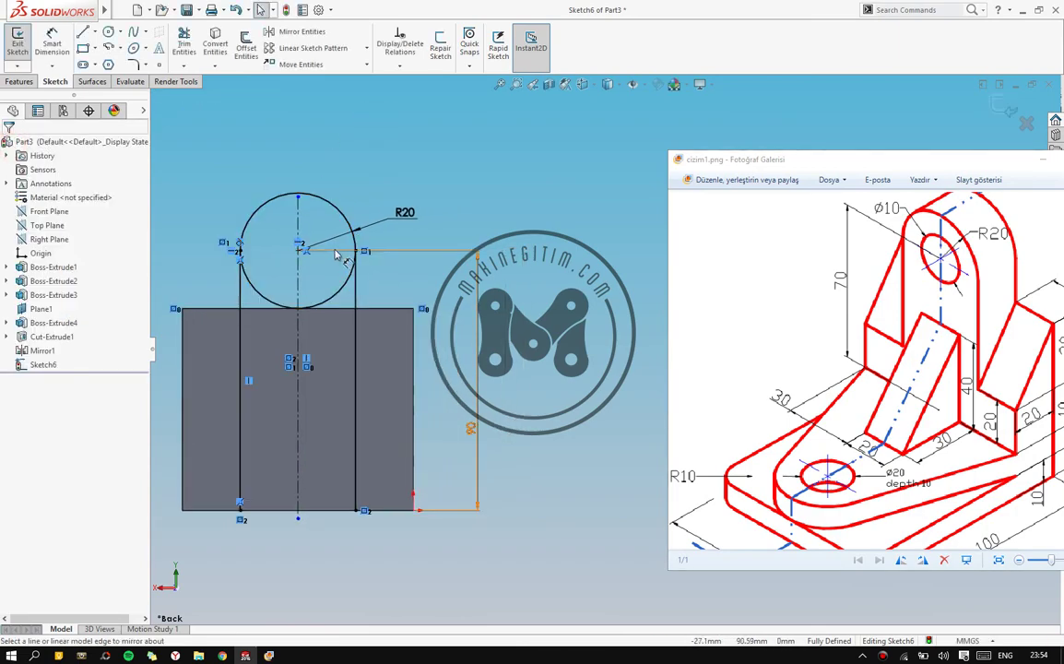
pyautogui.moveTo(334, 283)
pyautogui.mouseDown(button='middle')
pyautogui.moveTo(288, 343)
pyautogui.moveTo(646, 292)
pyautogui.mouseUp(button='middle')
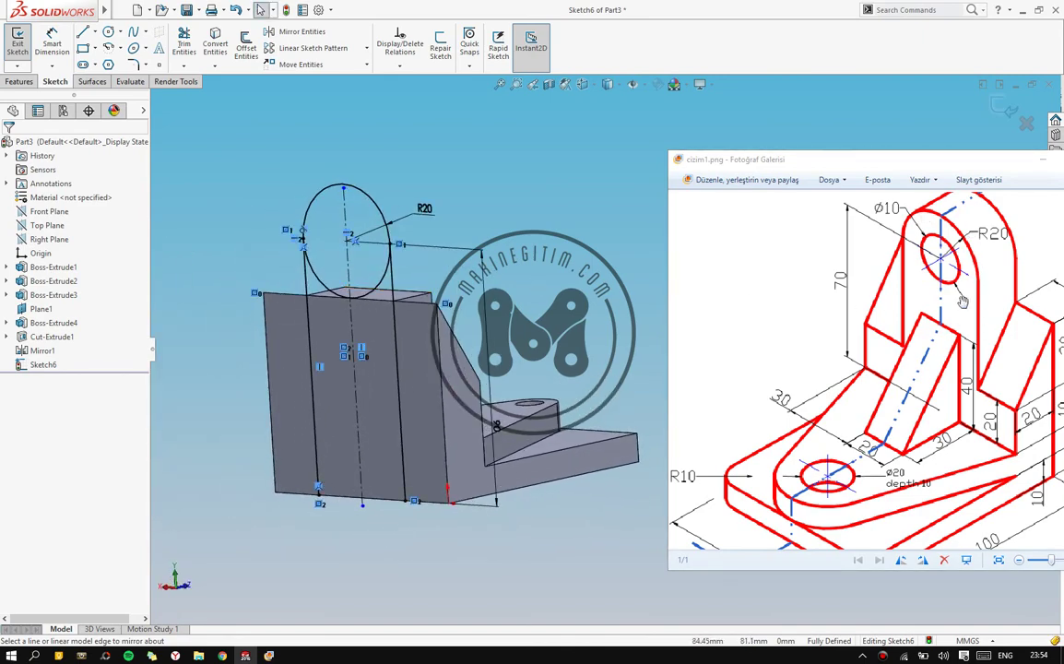
pyautogui.hotkey('ctrl', '8')
pyautogui.press('space')
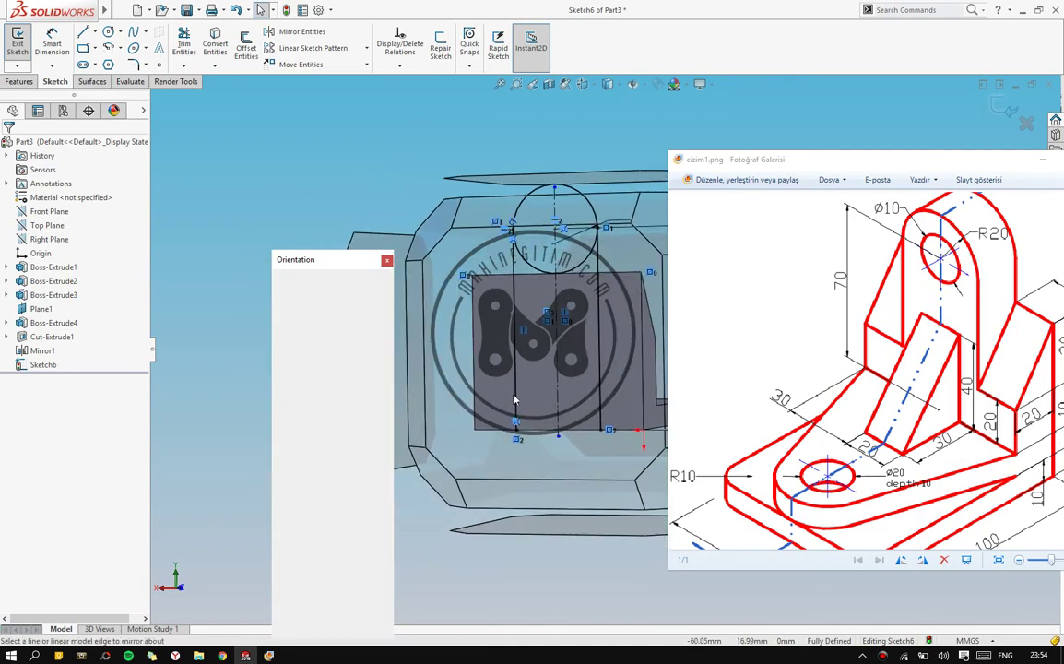
pyautogui.click(302, 310)
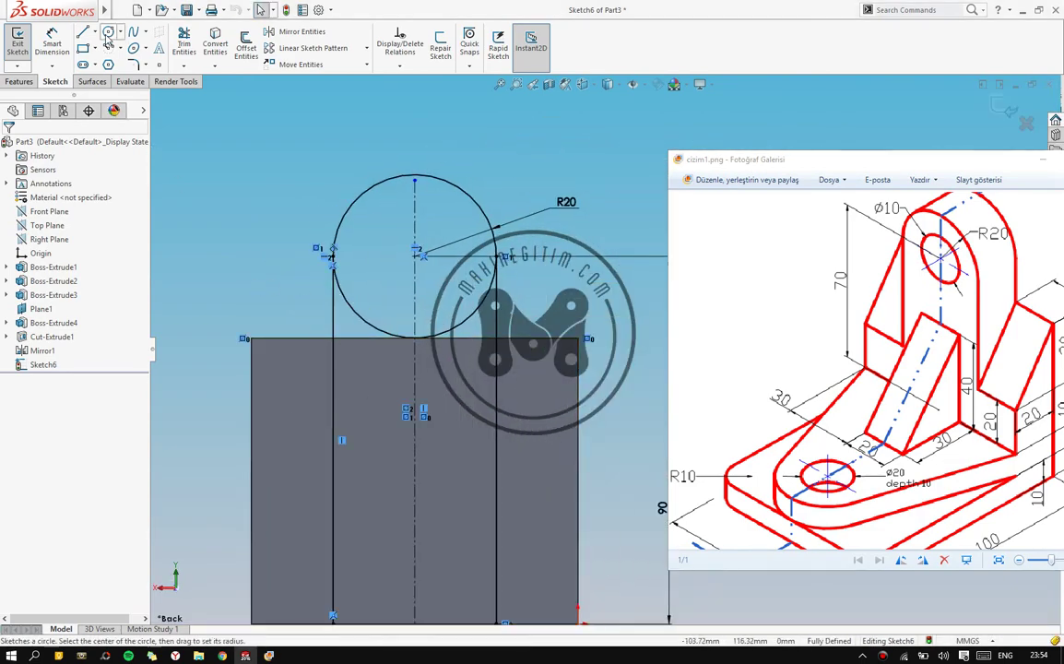
# Offset the R20 circle 10 mm inward to create the inner hole circle
pyautogui.click(246, 45)
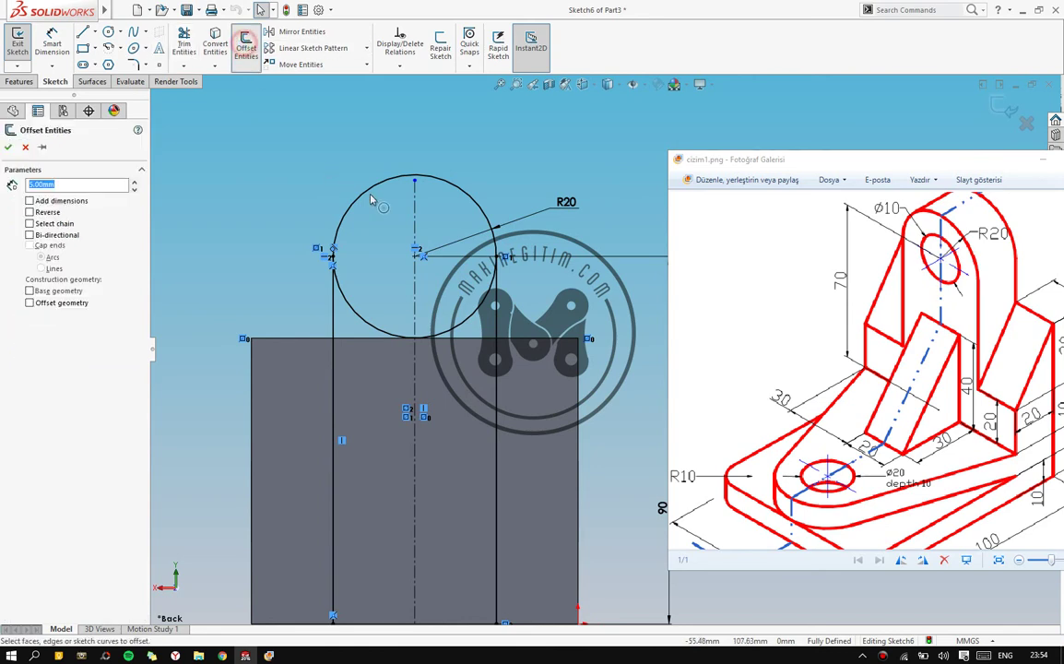
pyautogui.click(378, 184)
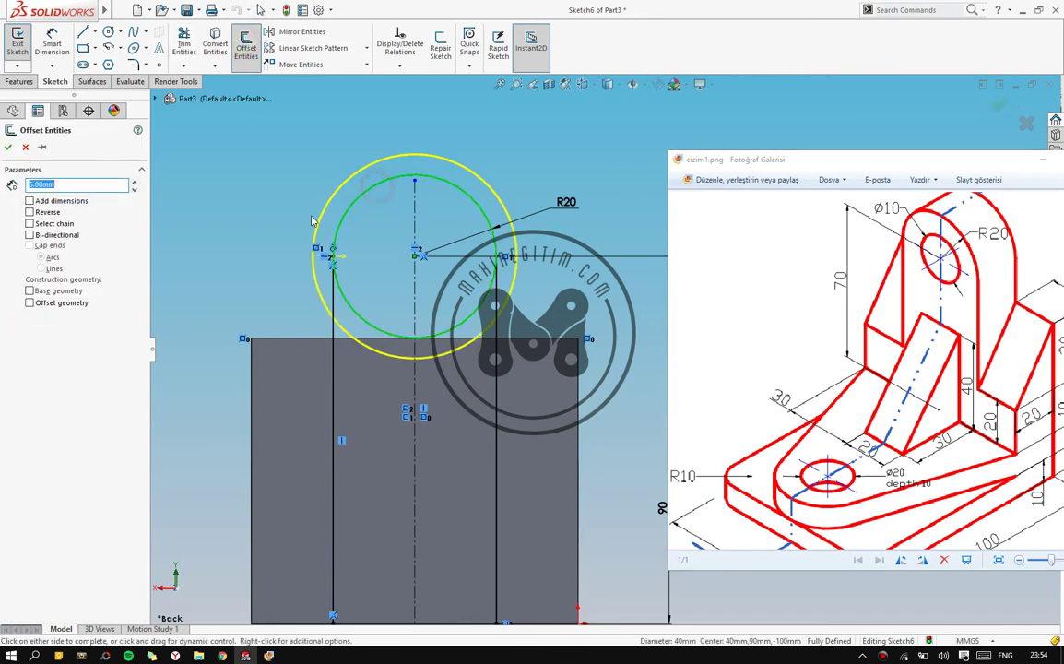
pyautogui.click(29, 212)
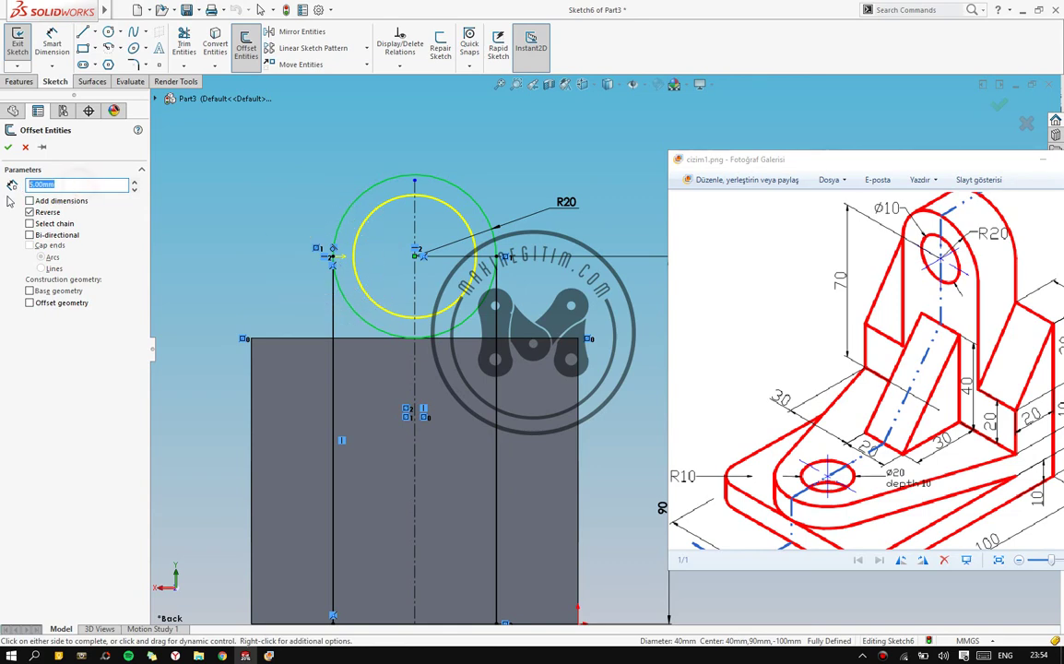
pyautogui.write('10')
pyautogui.press('Return')
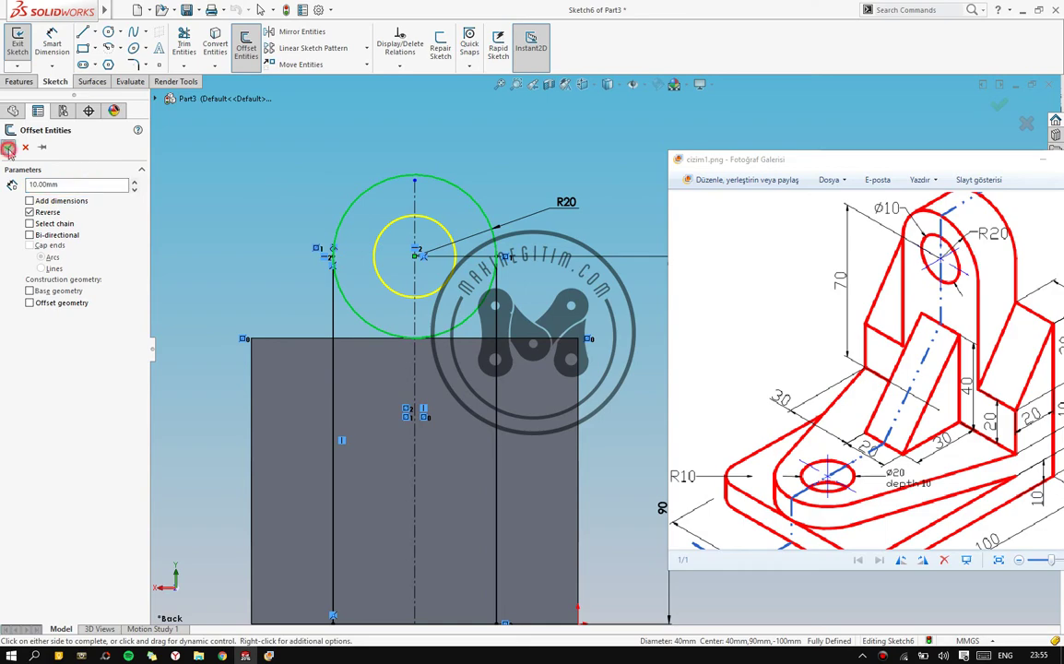
pyautogui.click(8, 150)
pyautogui.keyDown('ctrl'); pyautogui.moveTo(359, 195); pyautogui.dragTo(214, 233, button='middle'); pyautogui.keyUp('ctrl')
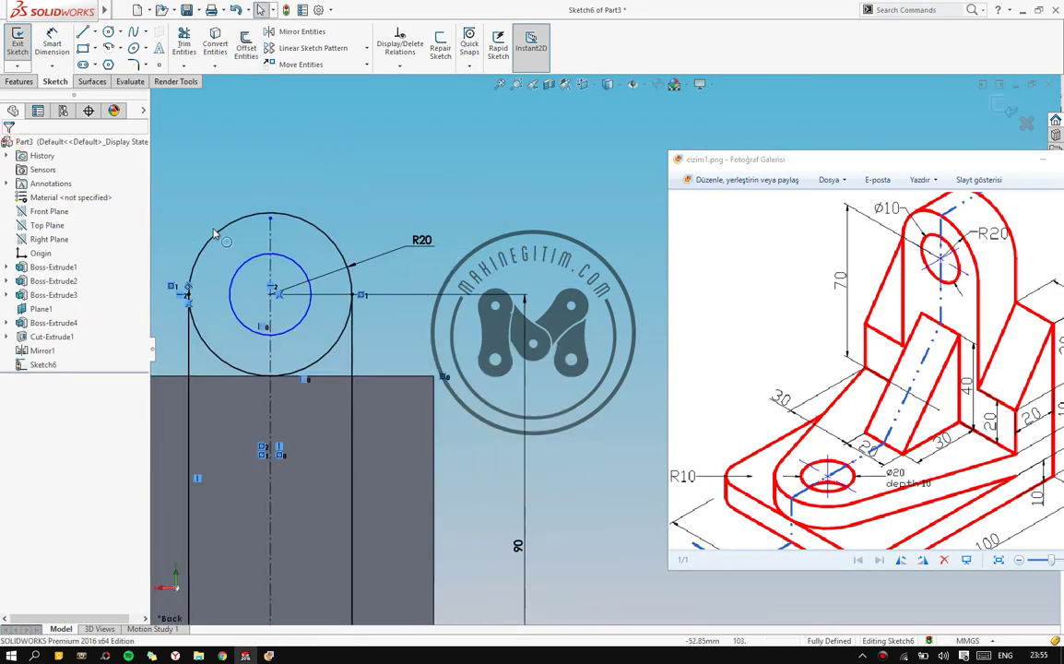
# Dimension the inner circle Ø20 with custom text placement
pyautogui.click(53, 44)
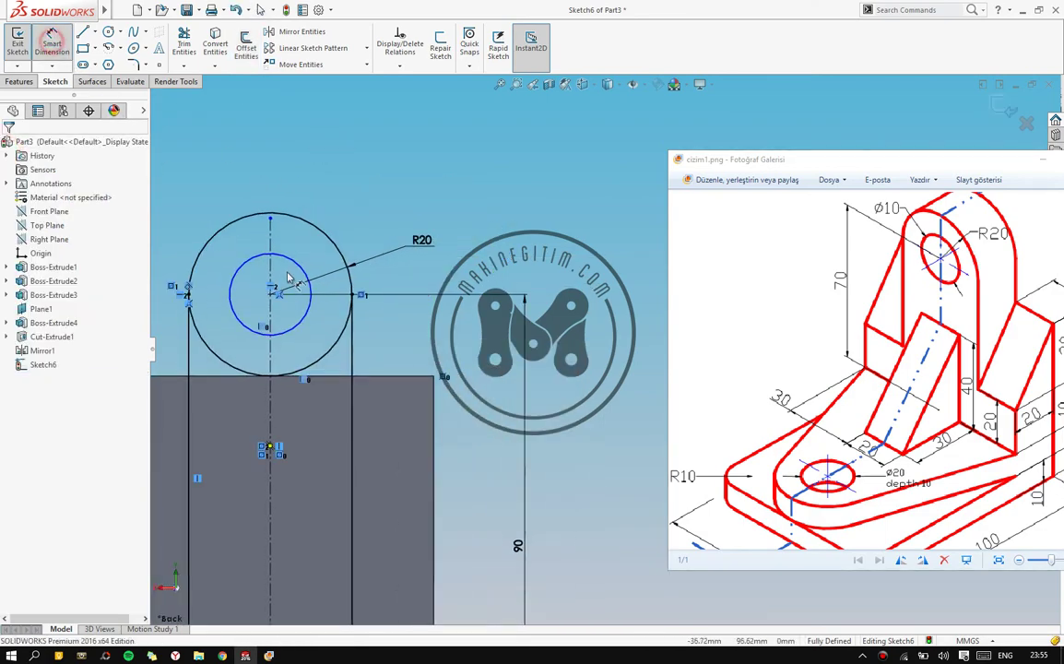
pyautogui.click(238, 274)
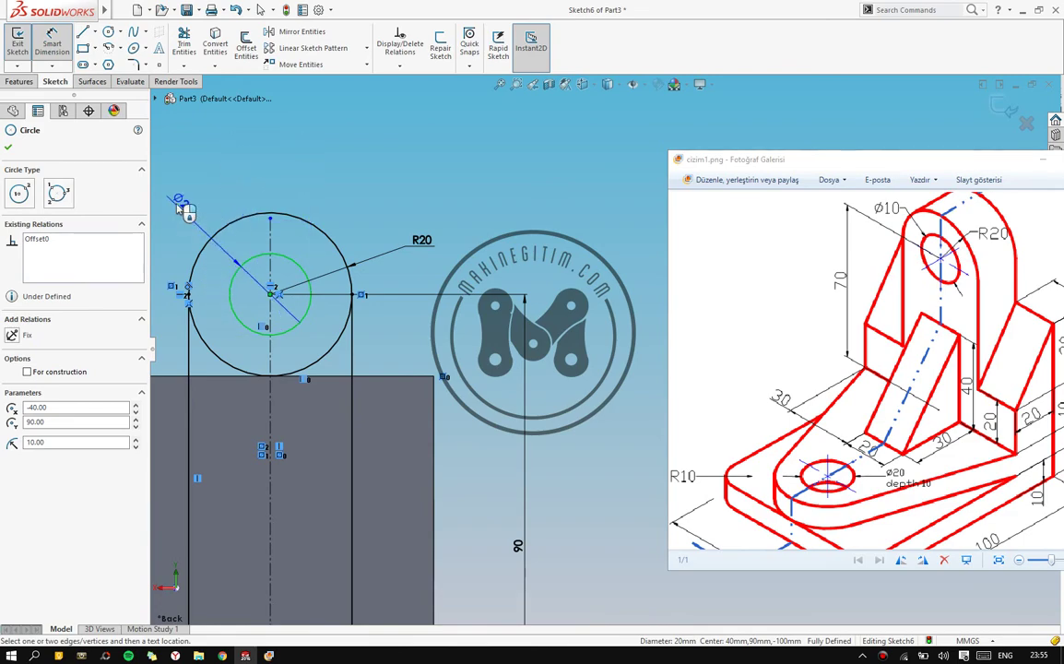
pyautogui.click(236, 187)
pyautogui.click(118, 205)
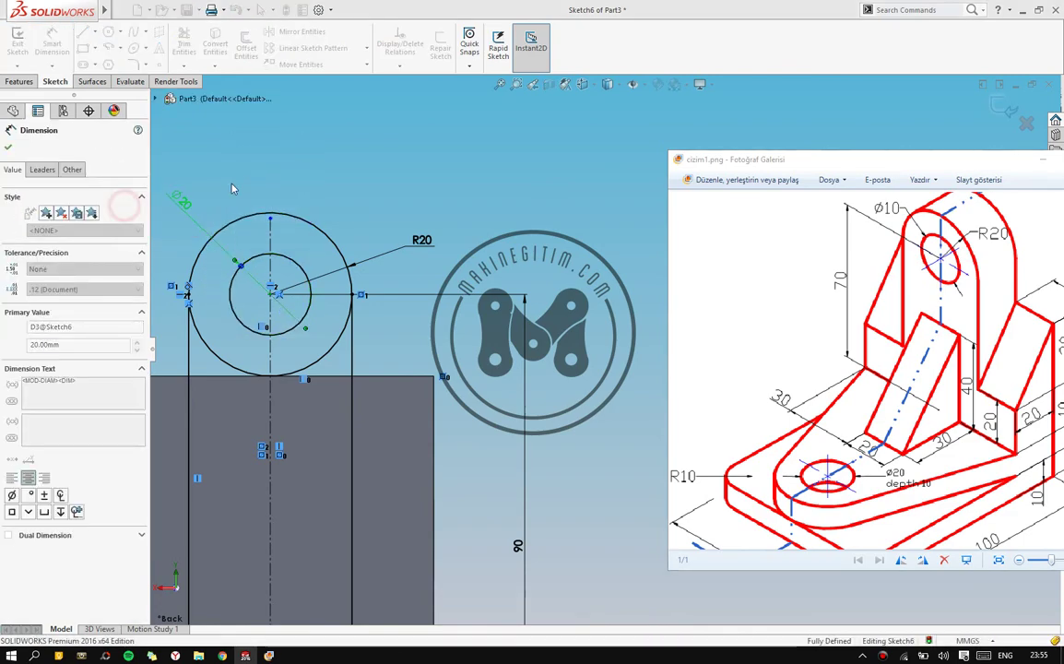
pyautogui.click(41, 169)
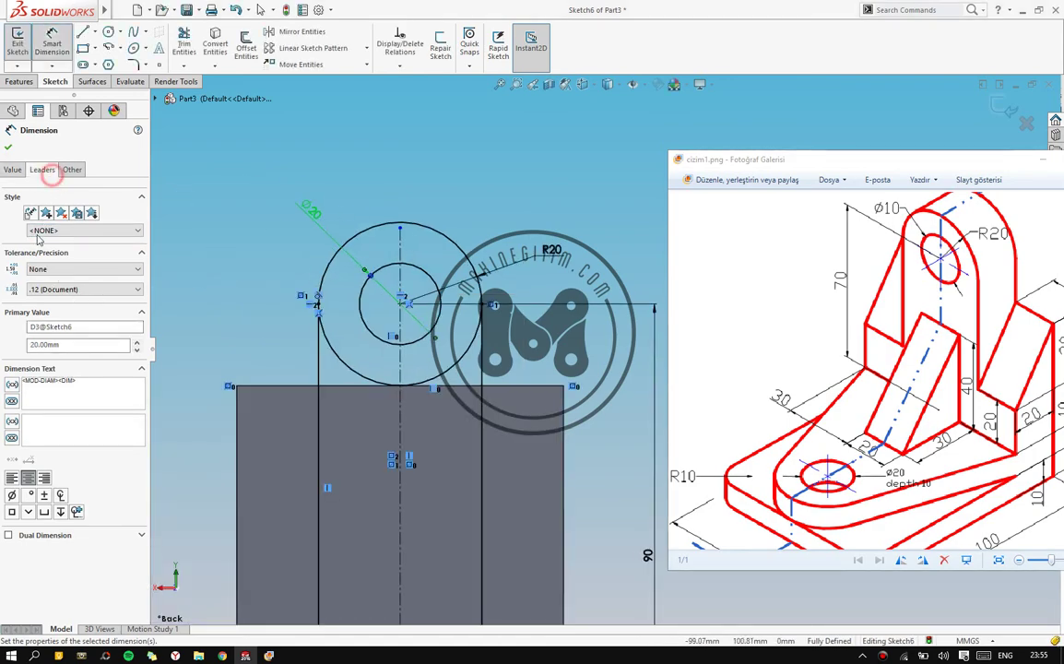
pyautogui.click(9, 436)
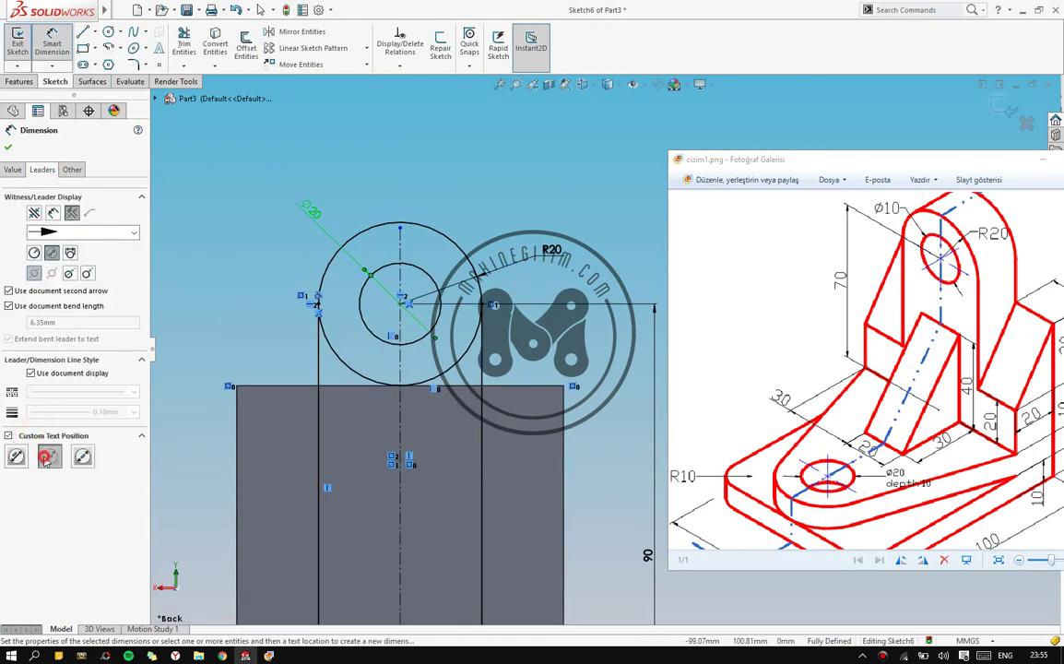
pyautogui.press('Escape')
pyautogui.keyDown('ctrl'); pyautogui.moveTo(369, 258); pyautogui.dragTo(323, 276, button='middle'); pyautogui.keyUp('ctrl')
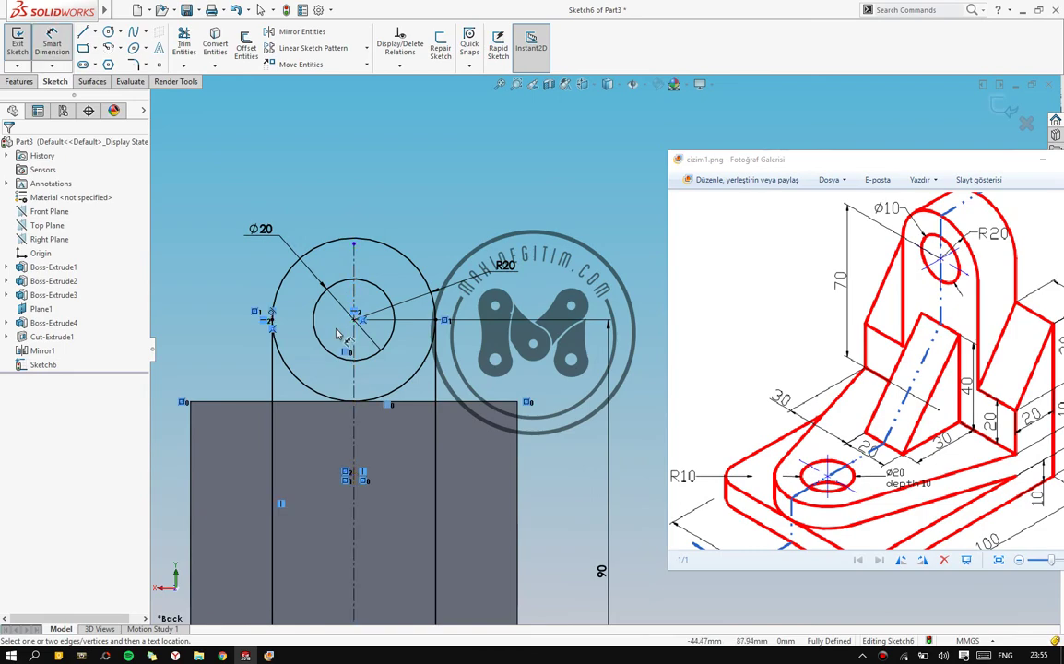
pyautogui.keyDown('ctrl'); pyautogui.moveTo(442, 269); pyautogui.dragTo(312, 176, button='middle'); pyautogui.keyUp('ctrl')
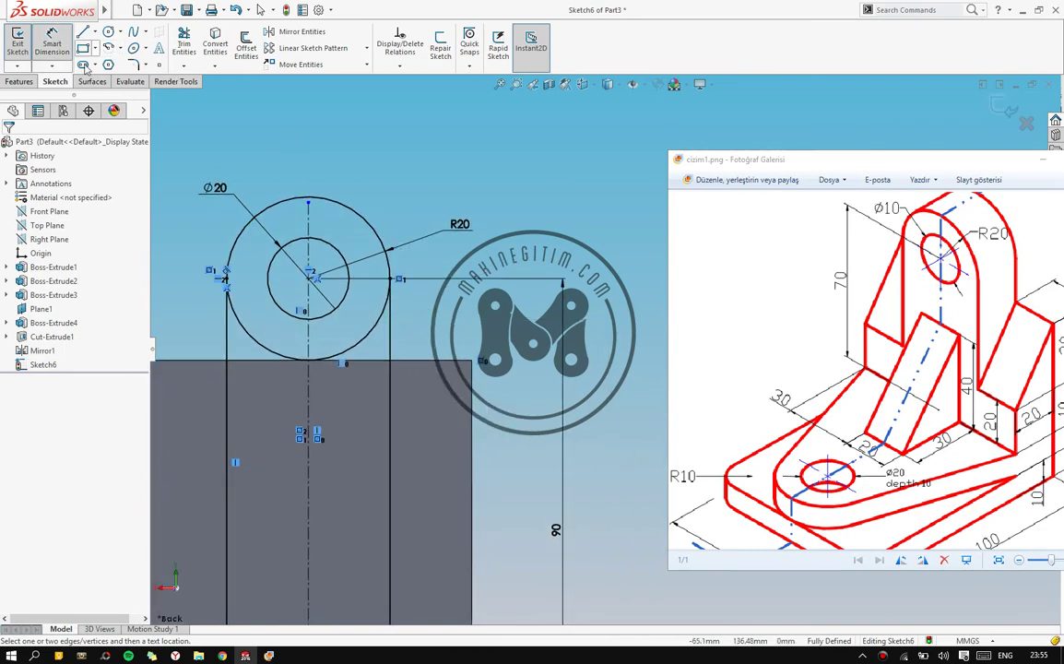
# Trim away the lower-left and lower-right arcs of the R20 circle
pyautogui.click(20, 82)
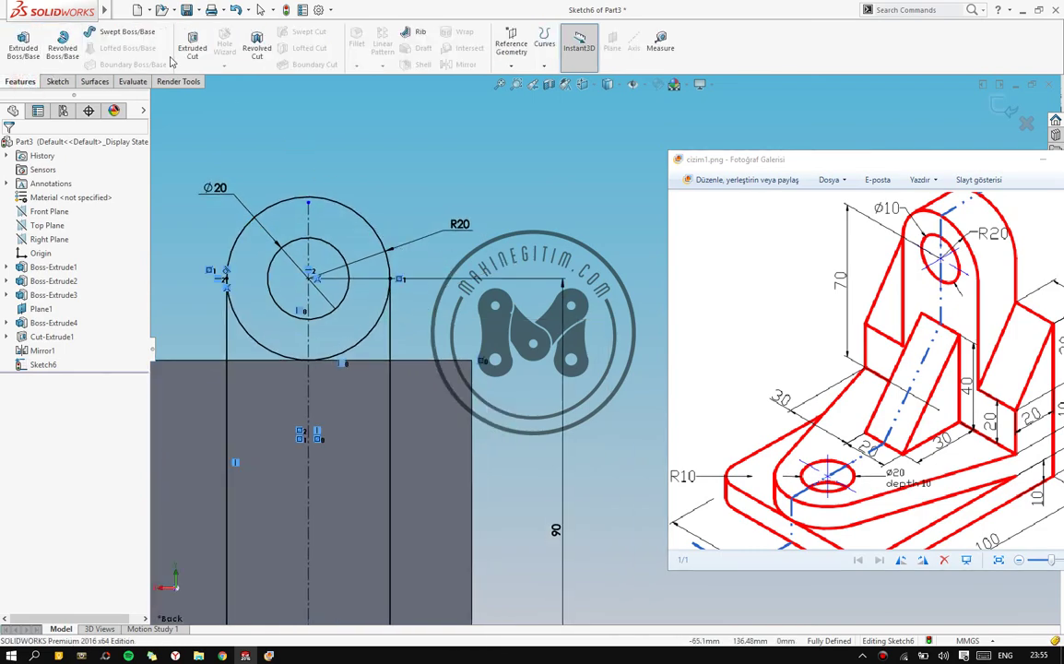
pyautogui.click(57, 81)
pyautogui.click(184, 46)
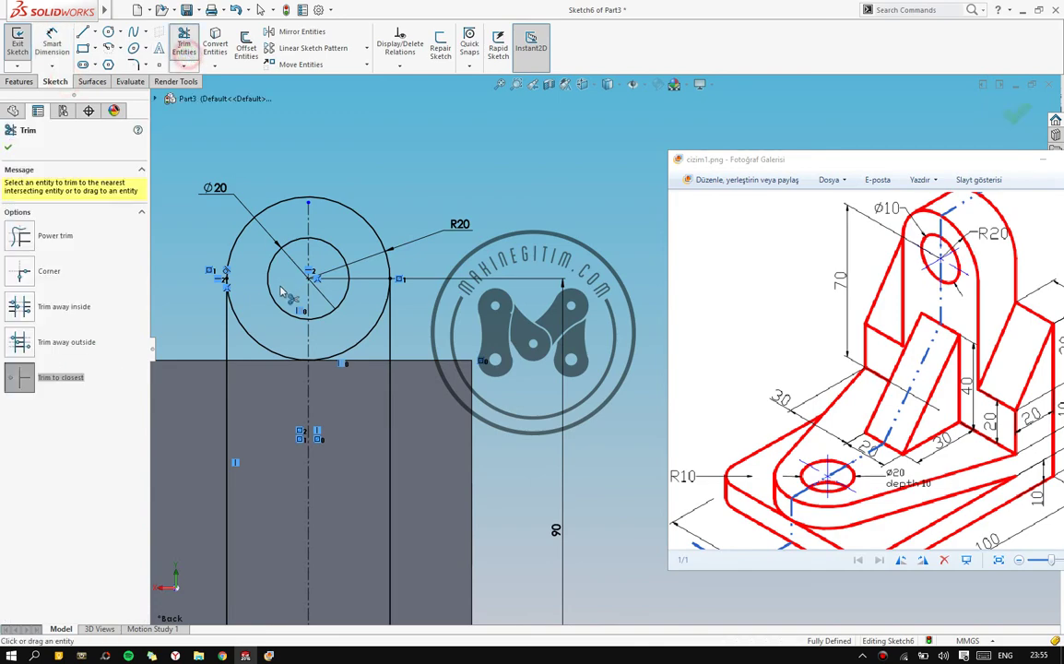
pyautogui.click(260, 344)
pyautogui.click(352, 352)
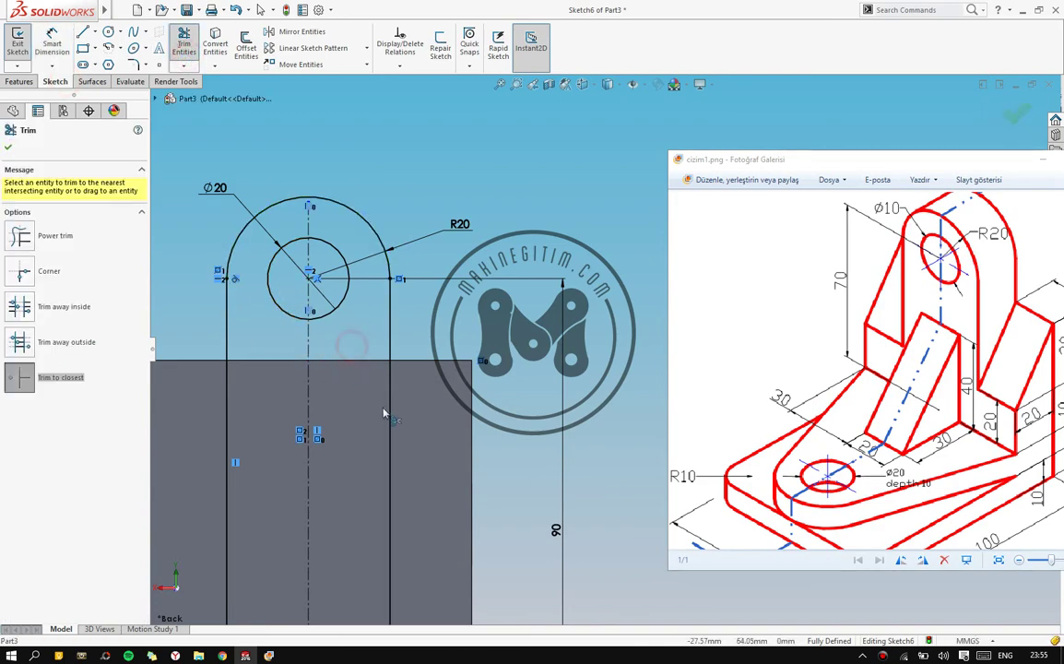
pyautogui.scroll(-3, 598, 356)
pyautogui.keyDown('ctrl'); pyautogui.moveTo(597, 356); pyautogui.dragTo(477, 319, button='middle'); pyautogui.keyUp('ctrl')
pyautogui.click(5, 139)
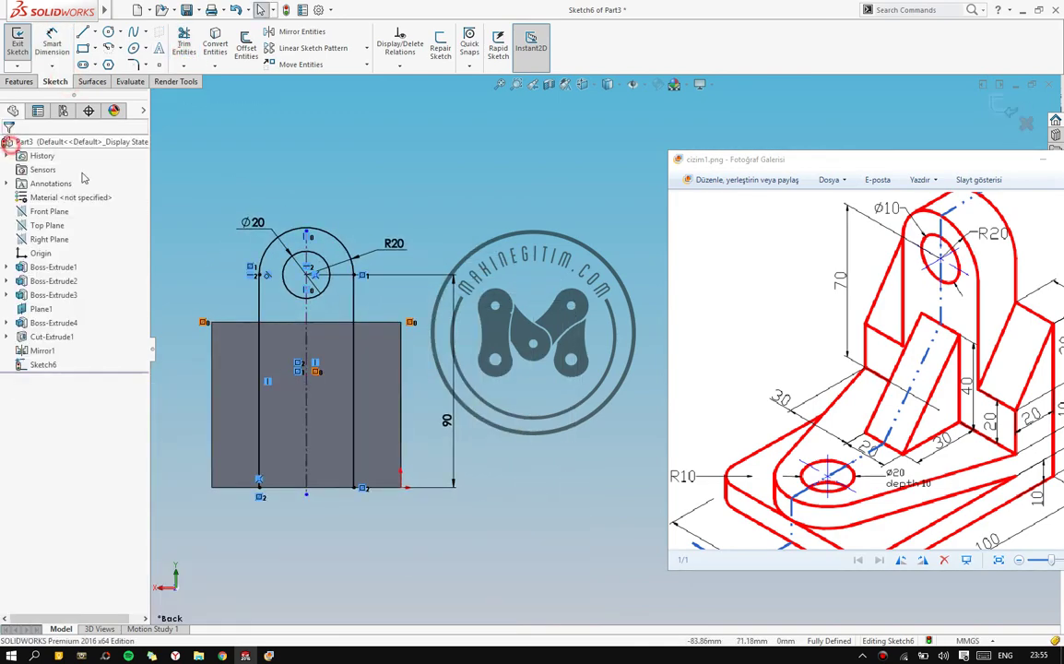
# Start an Extruded Boss/Base and select both tab sketch regions
pyautogui.click(19, 81)
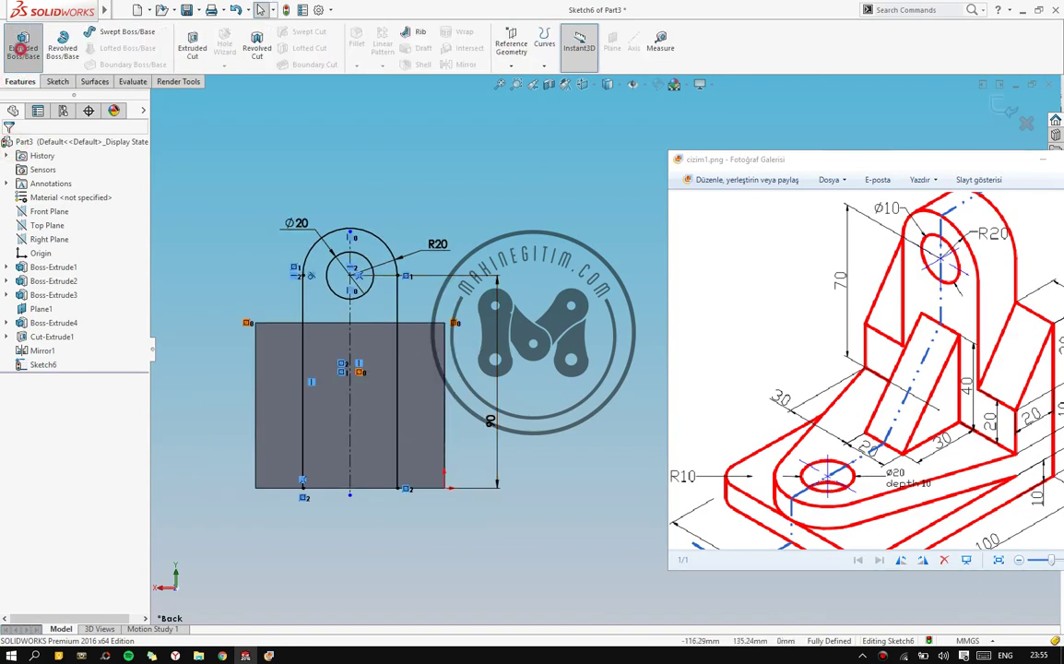
pyautogui.click(23, 46)
pyautogui.moveTo(407, 398); pyautogui.dragTo(335, 339, button='middle')
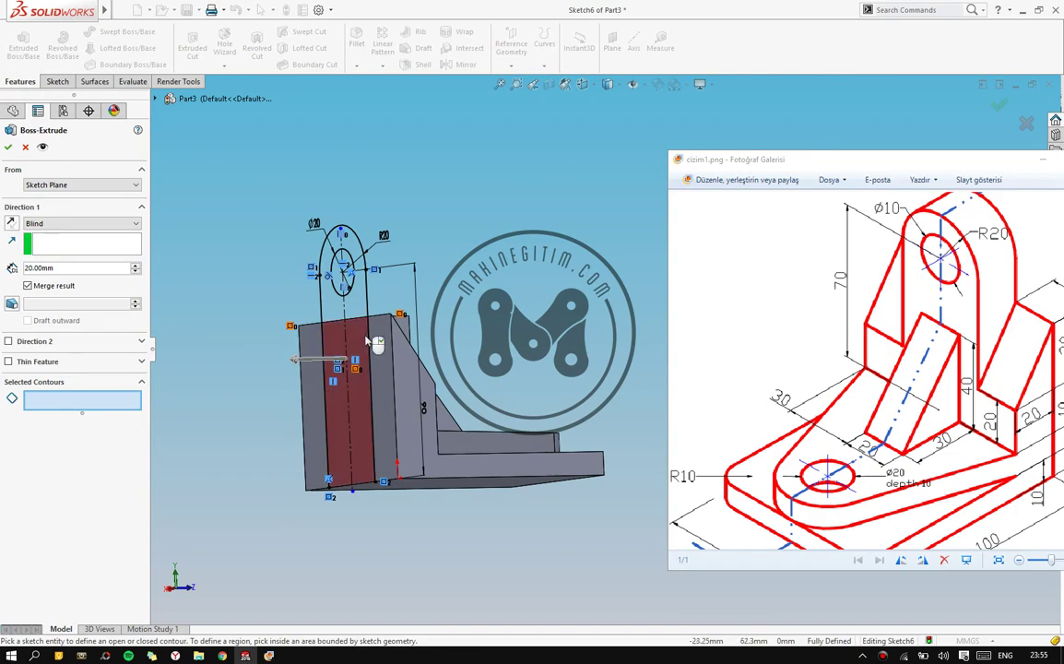
pyautogui.click(366, 348)
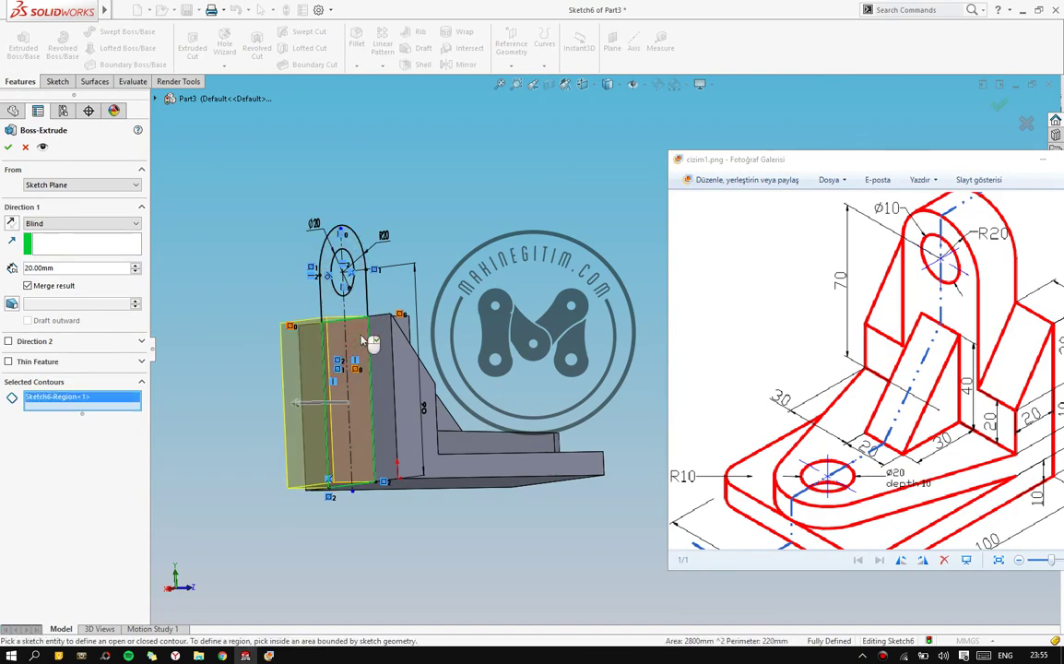
pyautogui.click(368, 304)
pyautogui.moveTo(259, 351); pyautogui.dragTo(249, 373, button='middle')
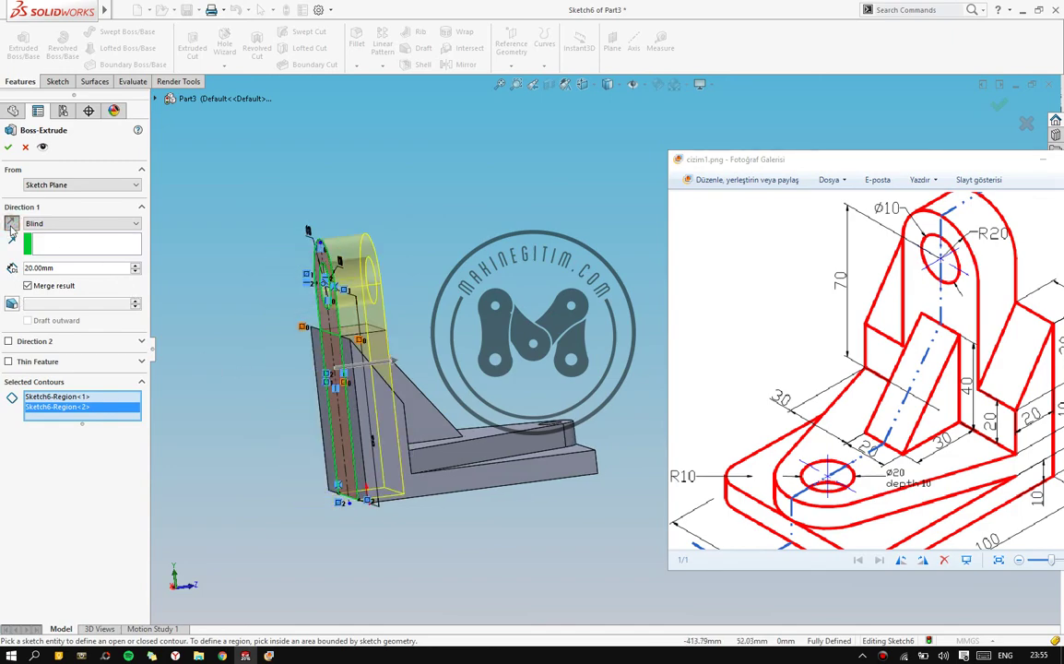
pyautogui.moveTo(258, 360); pyautogui.dragTo(178, 343, button='middle')
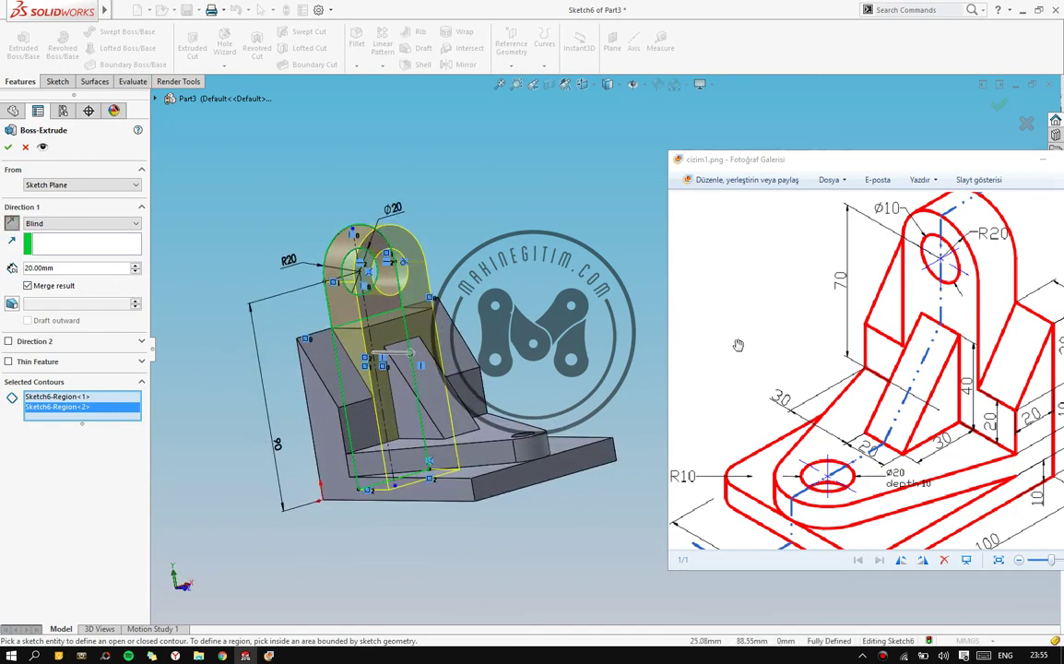
pyautogui.moveTo(365, 318); pyautogui.dragTo(147, 271, button='middle')
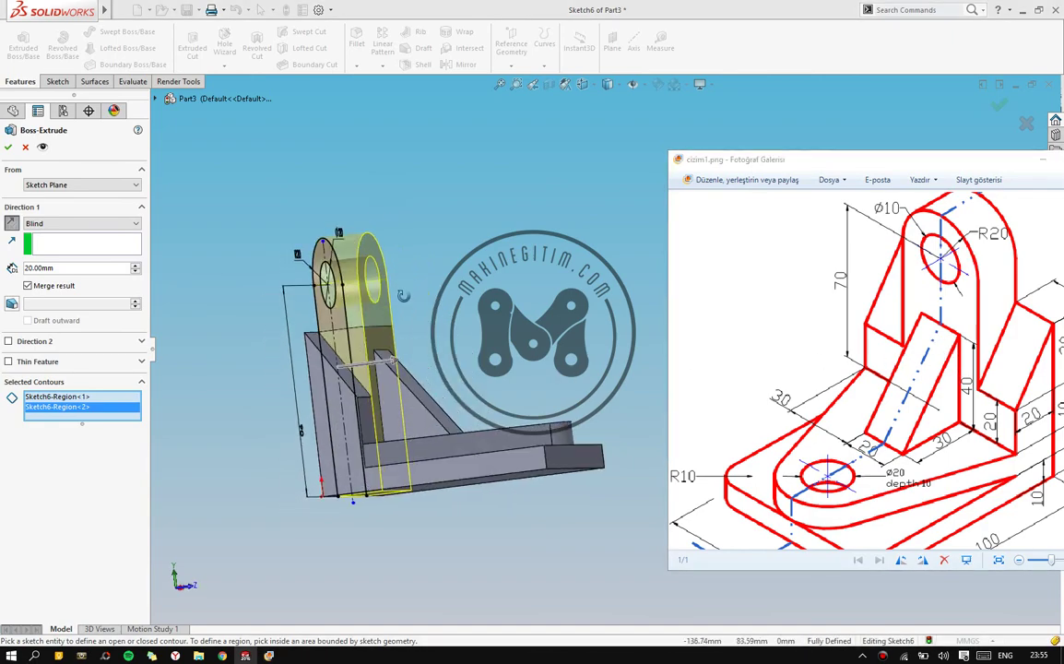
# Set the extrusion to Up To Surface at the upright's face and confirm it
pyautogui.click(90, 223)
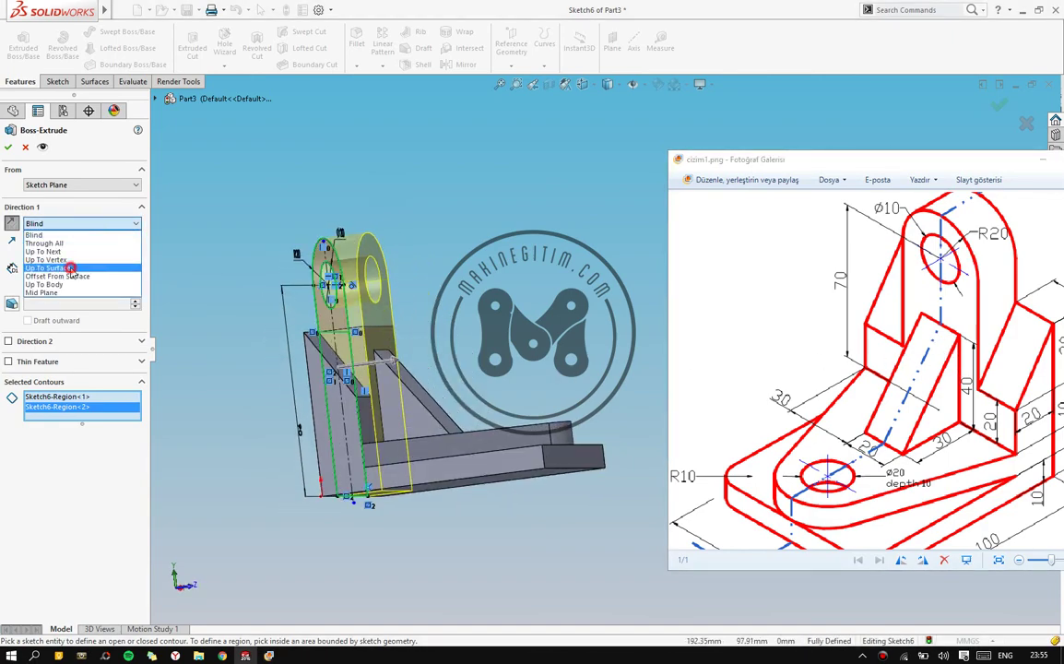
pyautogui.click(70, 267)
pyautogui.scroll(-5, 341, 276)
pyautogui.click(454, 433)
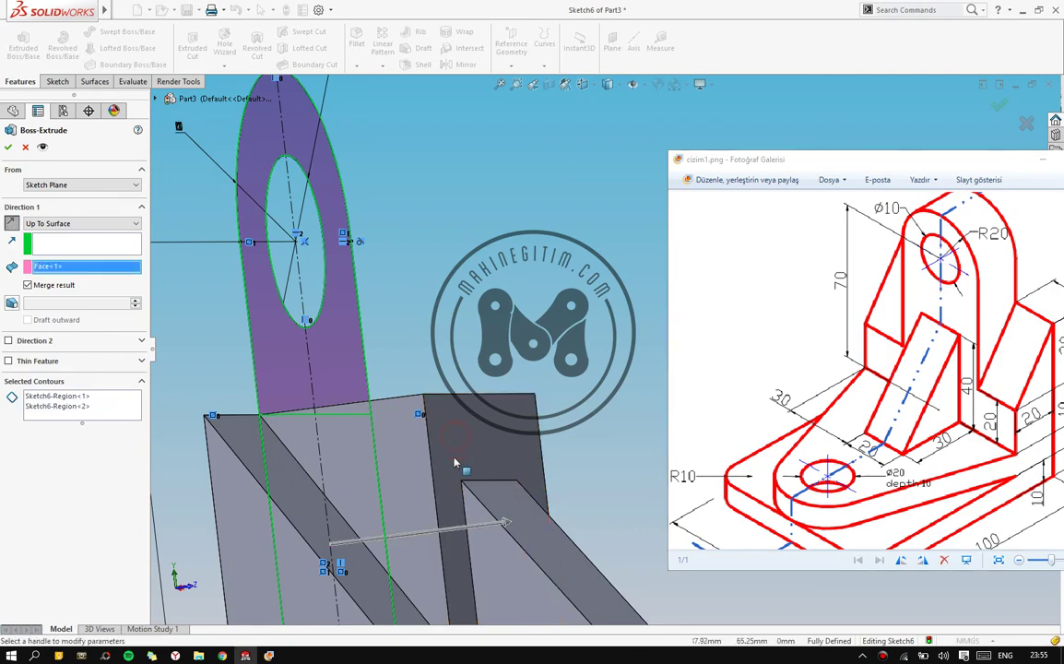
pyautogui.hotkey('ctrl', '7')
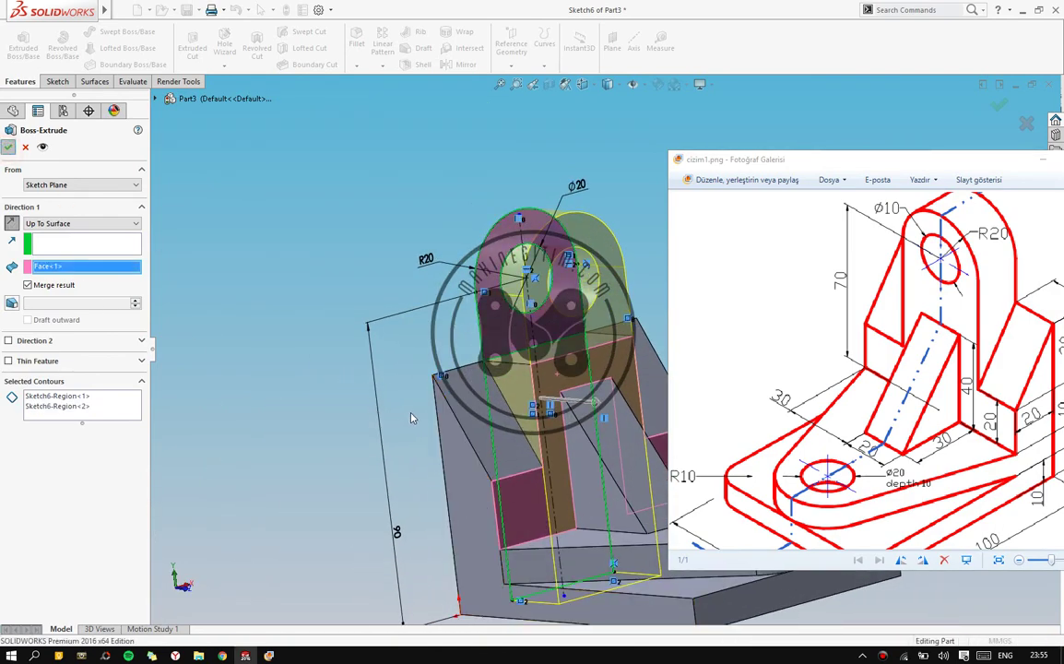
pyautogui.press('Return')
# Close the reference drawing window
pyautogui.moveTo(412, 418)
pyautogui.mouseDown(button='middle')
pyautogui.moveTo(454, 532)
pyautogui.moveTo(499, 513)
pyautogui.moveTo(375, 457)
pyautogui.mouseUp(button='middle')
pyautogui.scroll(3, 499, 514)
pyautogui.moveTo(1005, 164); pyautogui.dragTo(748, 163)
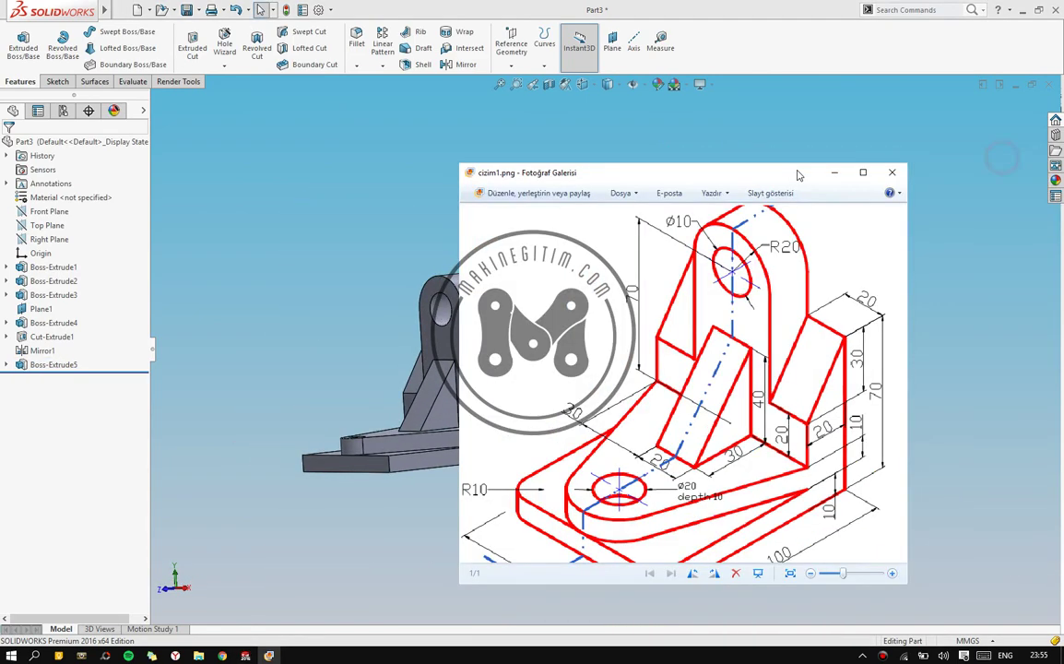
pyautogui.click(804, 160)
pyautogui.scroll(-3, 488, 396)
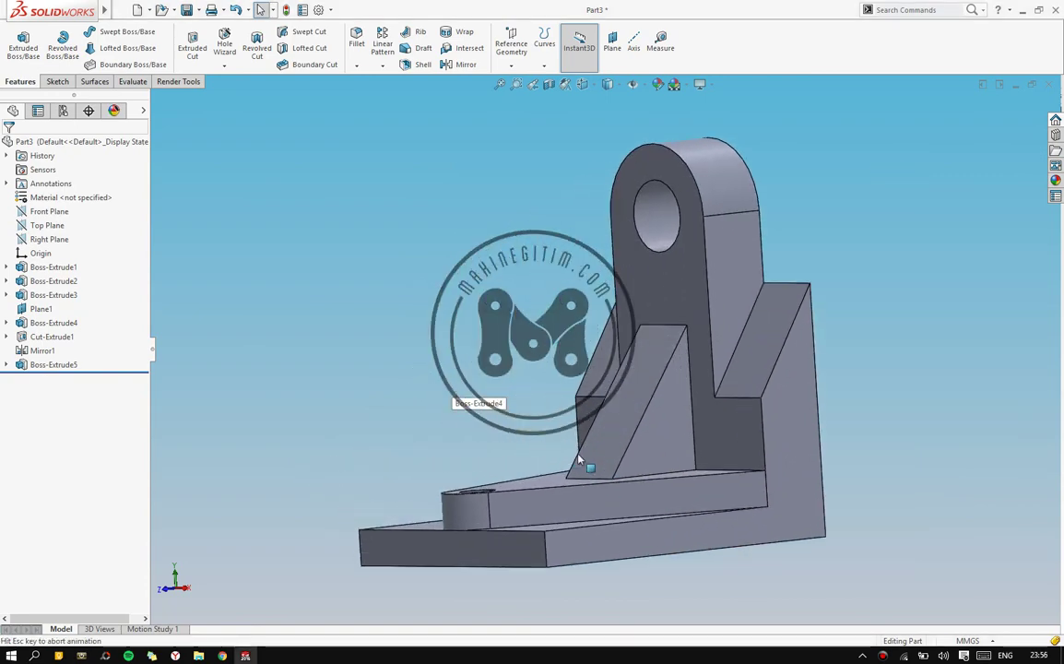
pyautogui.scroll(-2, 554, 433)
pyautogui.scroll(-1, 599, 470)
# Show the bracket in isometric view and open the Appearances, Scenes, and Decals pane
pyautogui.press('space')
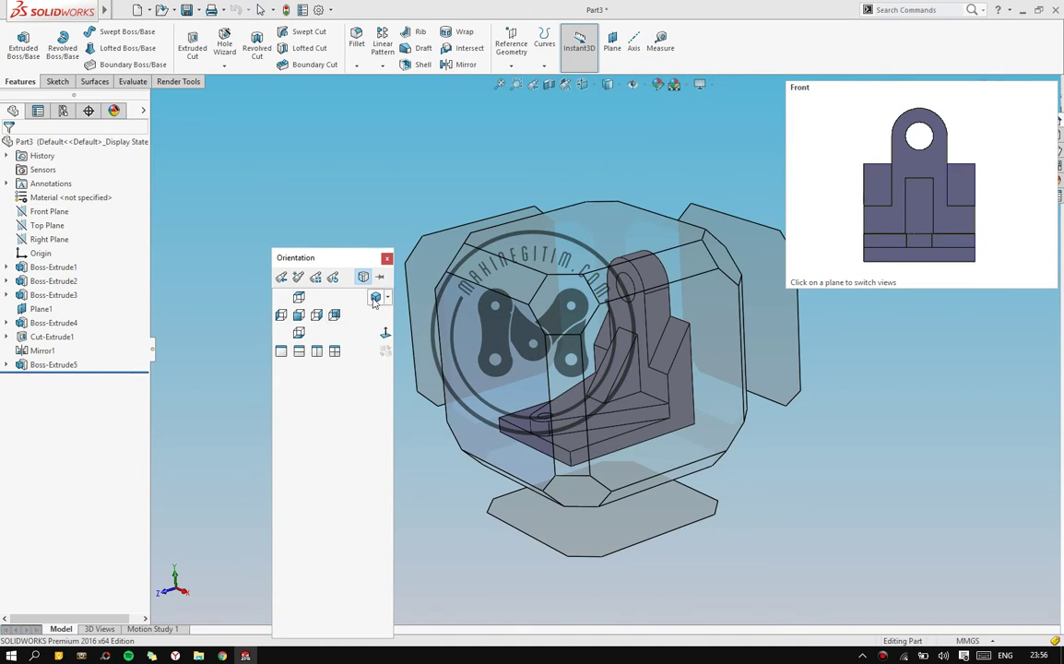
pyautogui.click(375, 297)
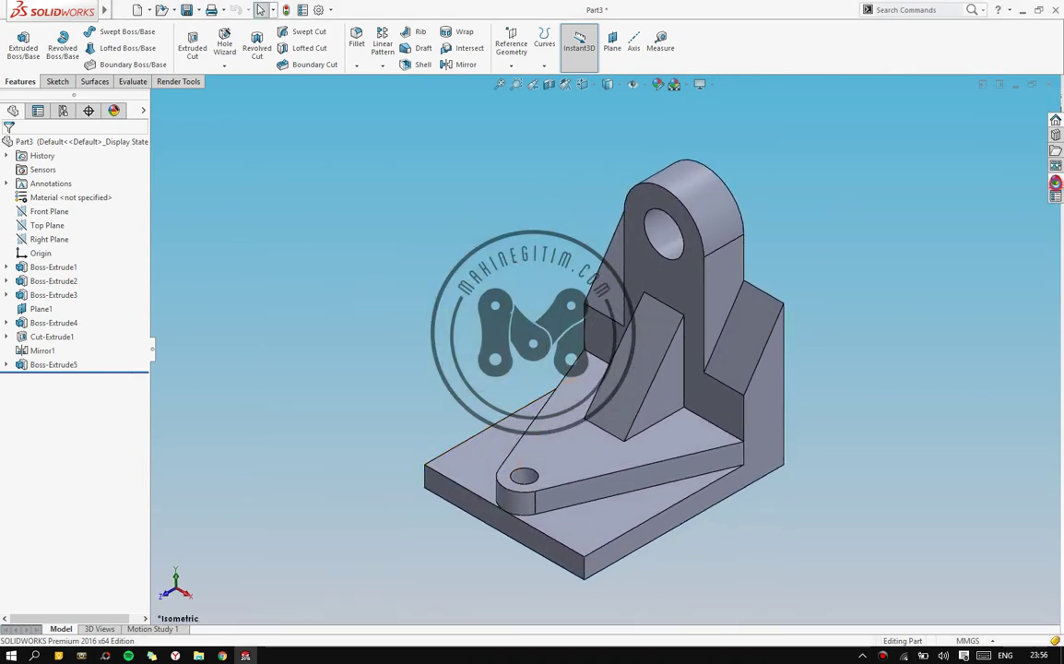
pyautogui.click(1056, 182)
# Preview several plastic finishes on the bracket: high gloss, PW-MT11150, translucent and medium gloss
pyautogui.click(645, 121)
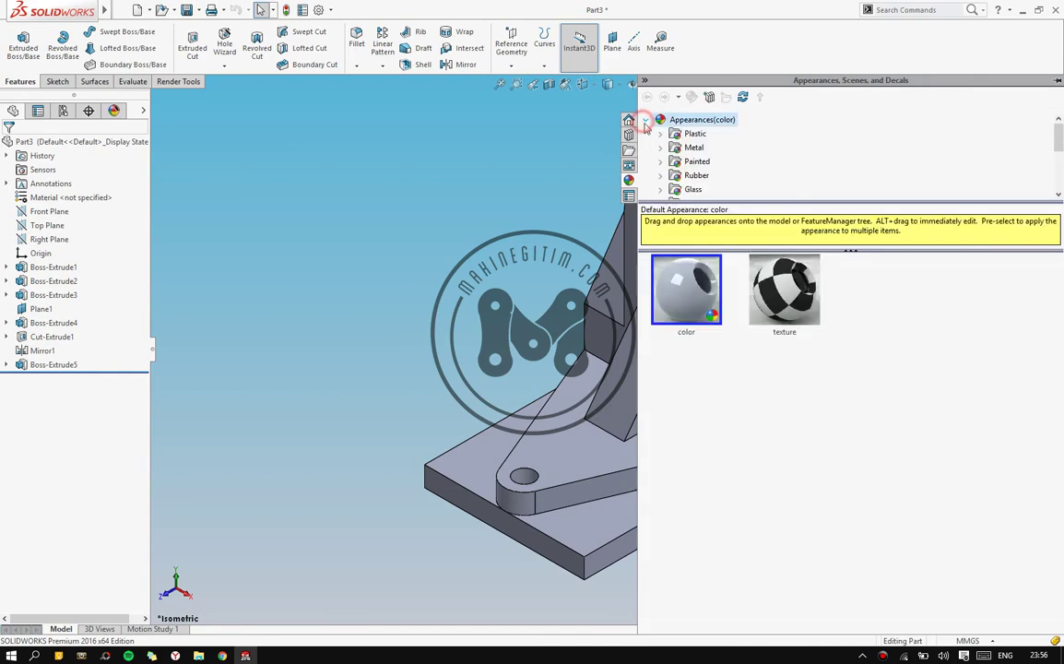
pyautogui.click(677, 139)
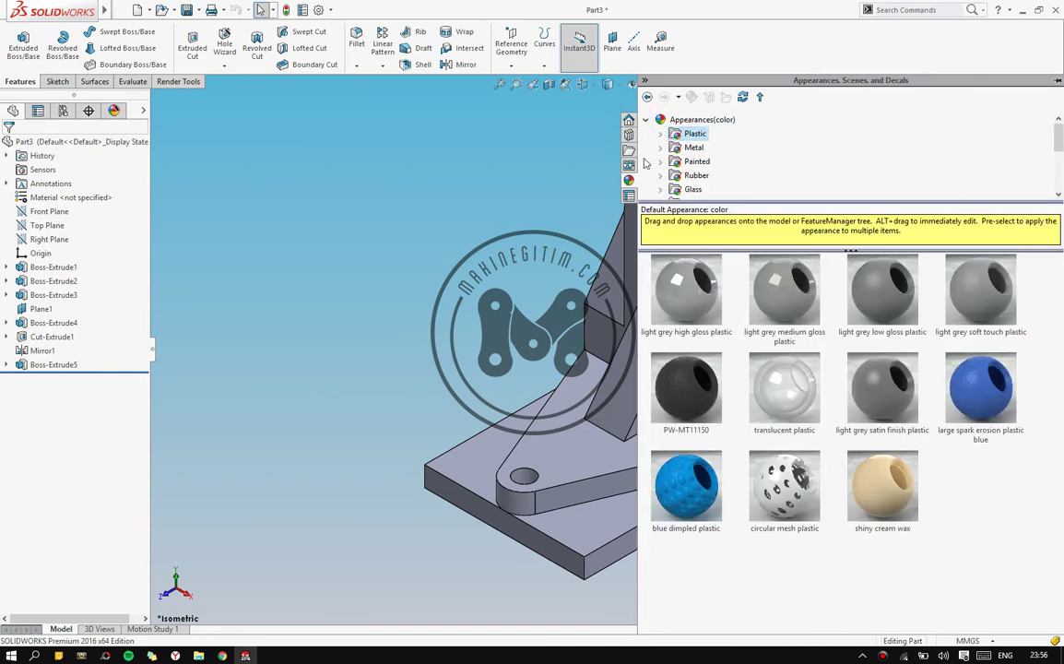
pyautogui.doubleClick(698, 306)
pyautogui.doubleClick(698, 387)
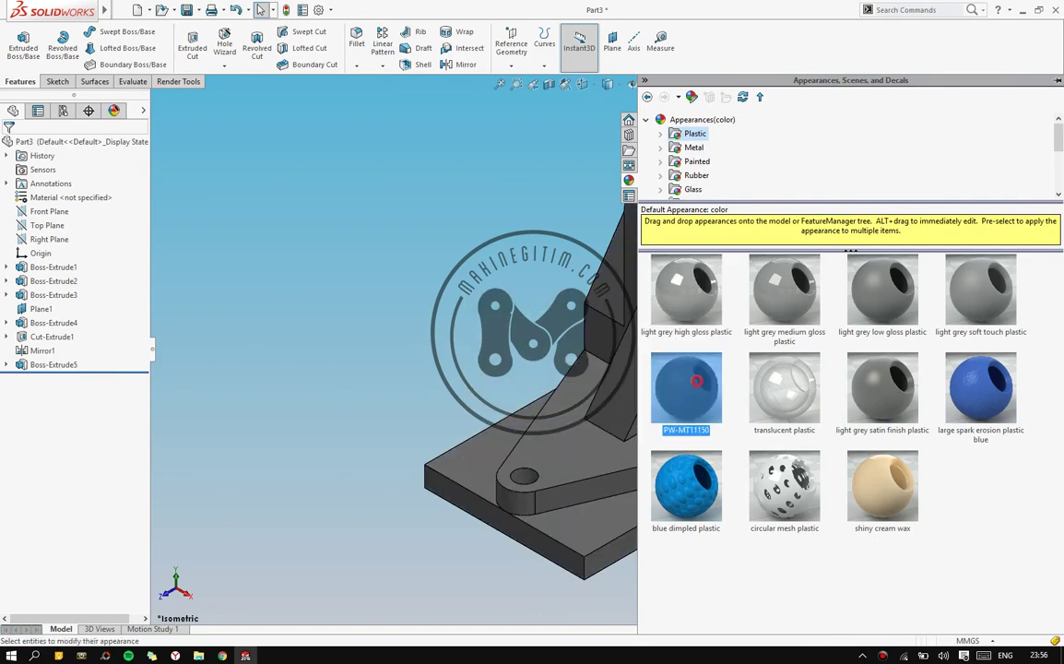
pyautogui.doubleClick(780, 396)
pyautogui.doubleClick(785, 316)
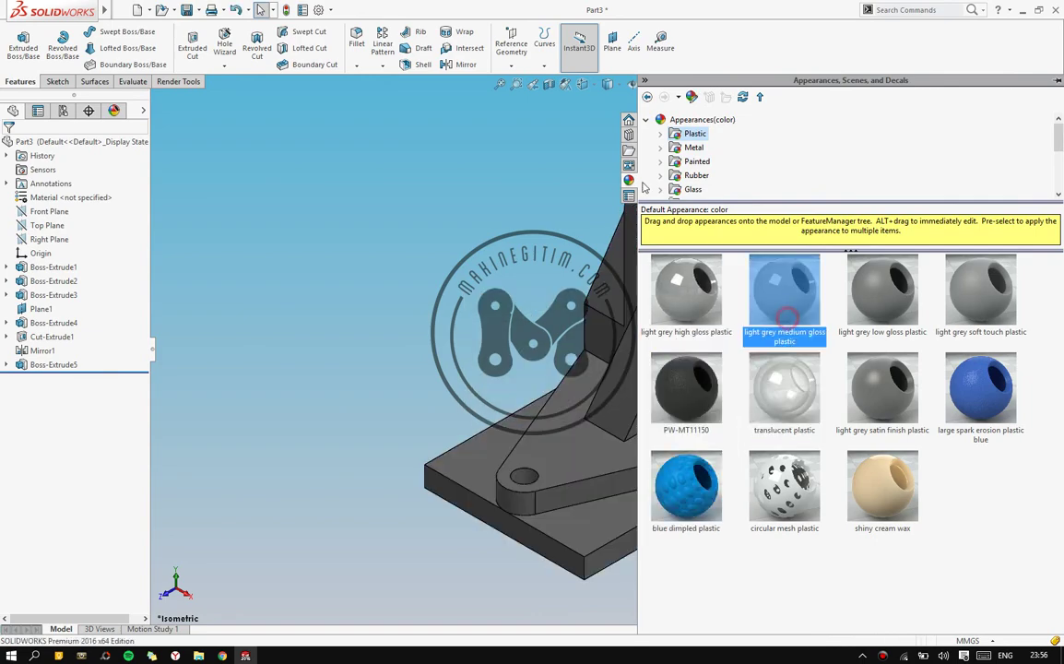
# Apply polished aluminum to the bracket and hide the appearance library
pyautogui.click(663, 147)
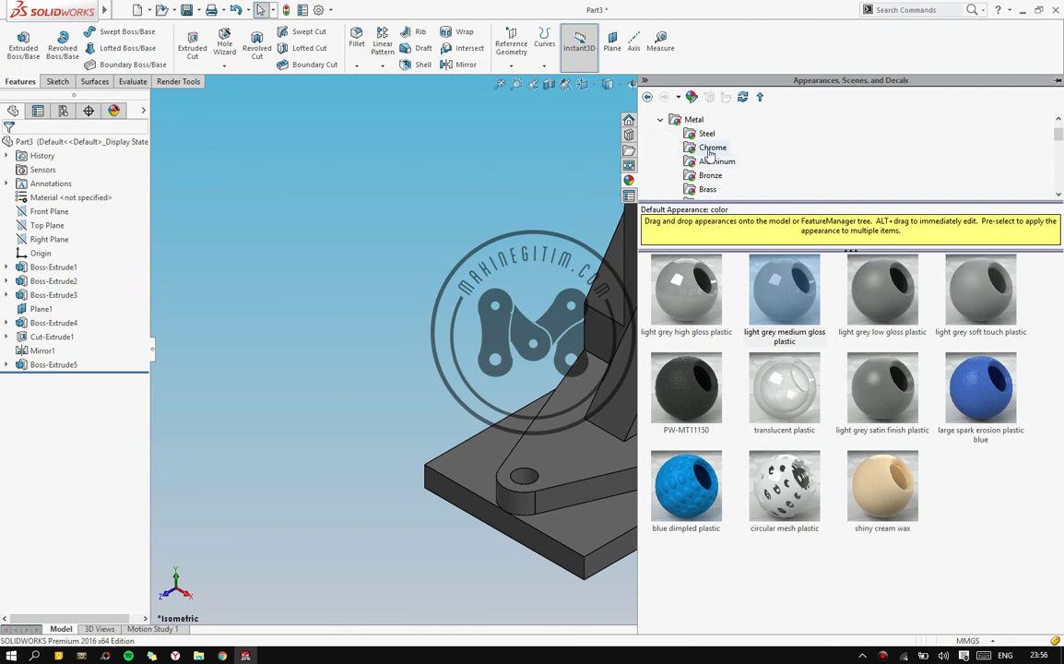
pyautogui.doubleClick(685, 287)
pyautogui.click(397, 276)
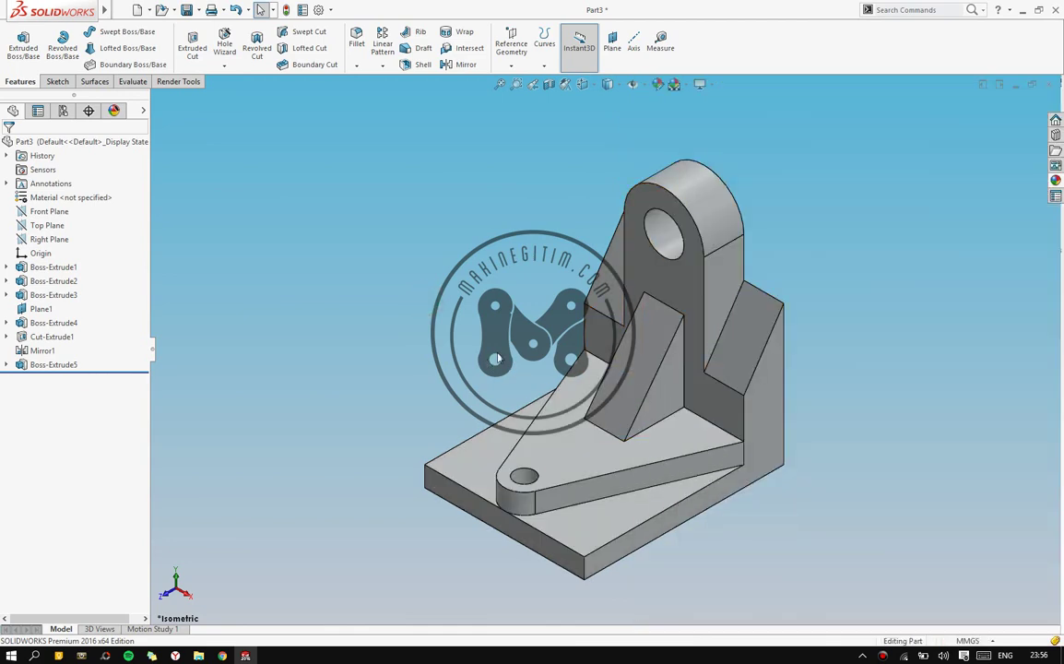
pyautogui.keyDown('ctrl'); pyautogui.moveTo(567, 395); pyautogui.dragTo(488, 392, button='middle'); pyautogui.keyUp('ctrl')
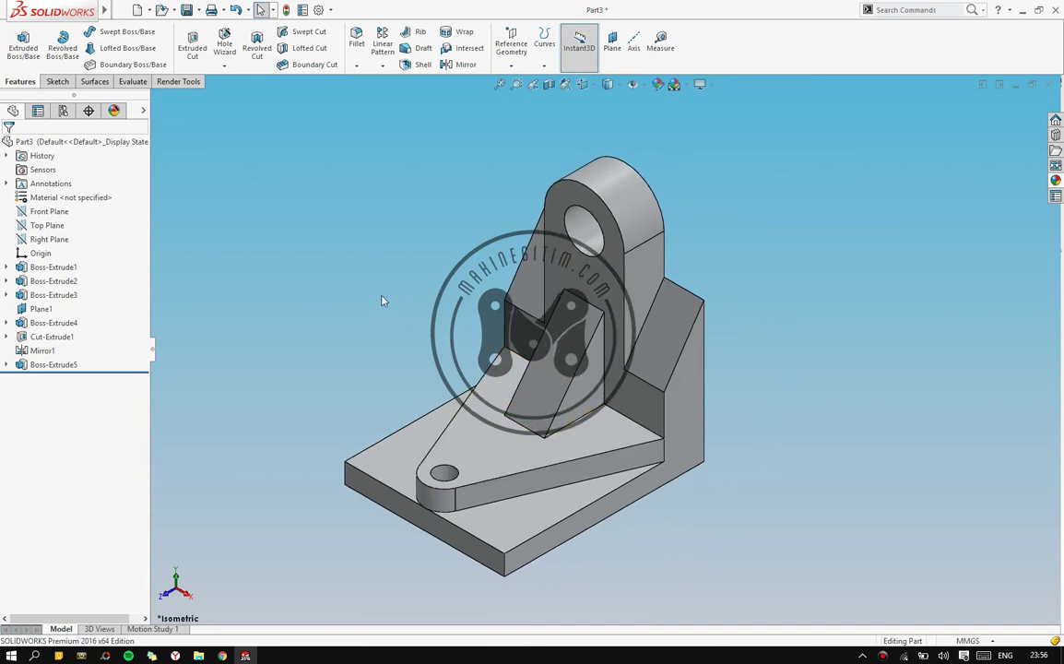
pyautogui.click(1055, 180)
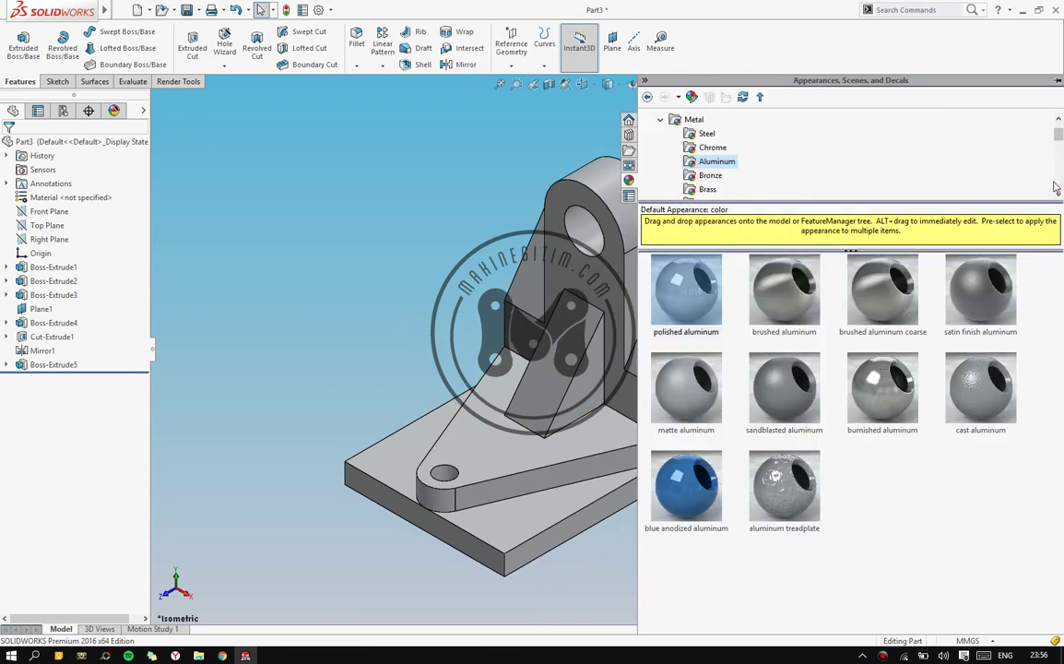
pyautogui.click(310, 189)
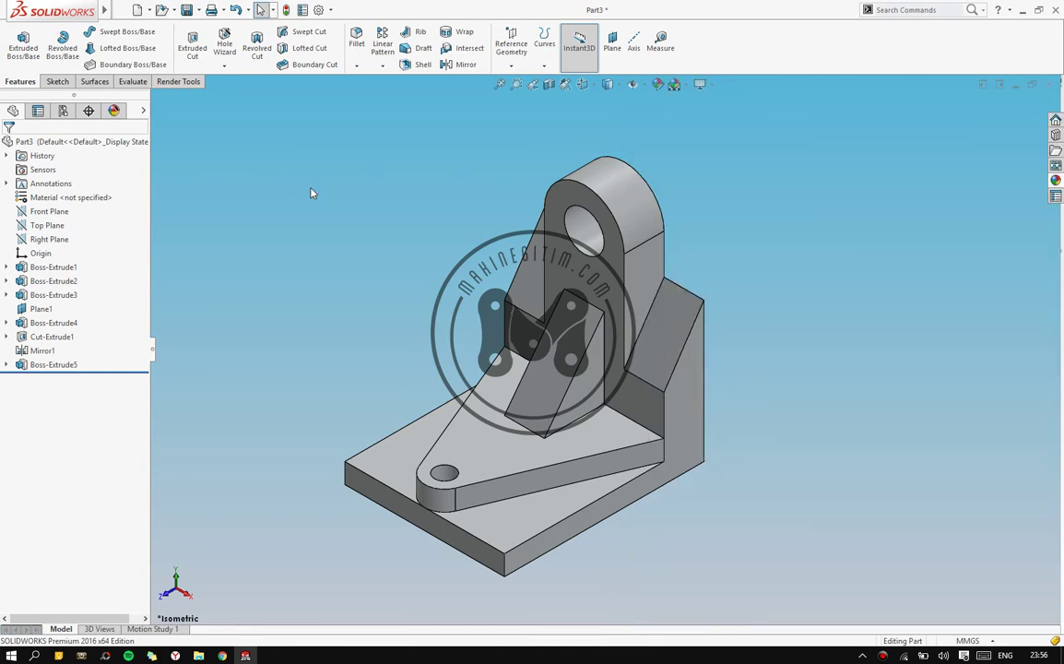
# Set the part's material from <not specified> to AISI 1020 Steel, Cold Rolled via Edit Material
pyautogui.click(59, 203)
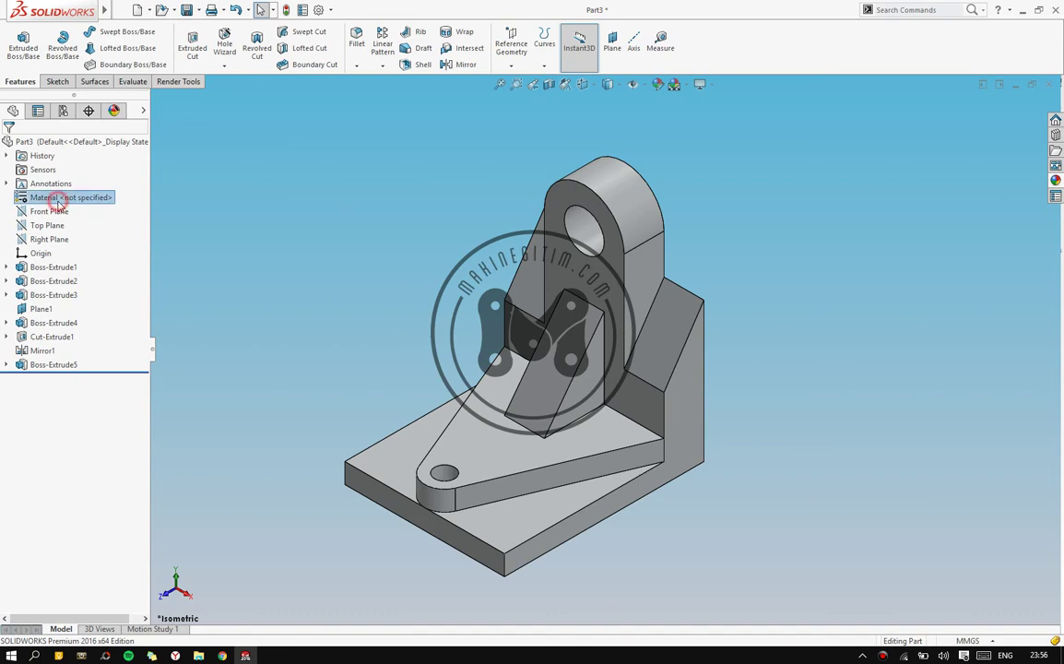
pyautogui.rightClick(61, 201)
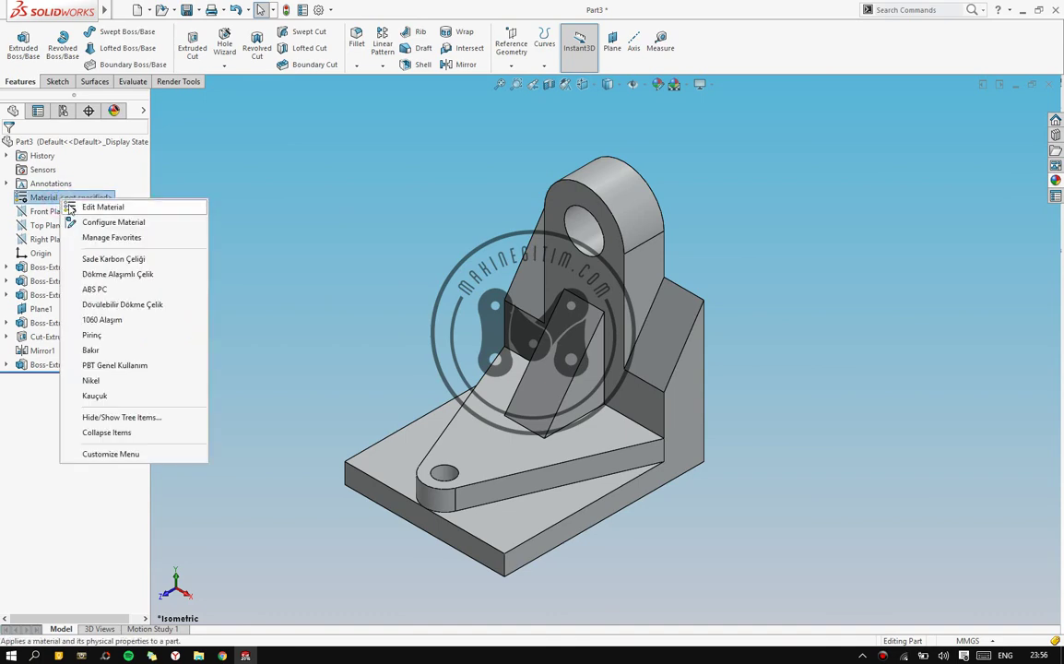
pyautogui.click(69, 208)
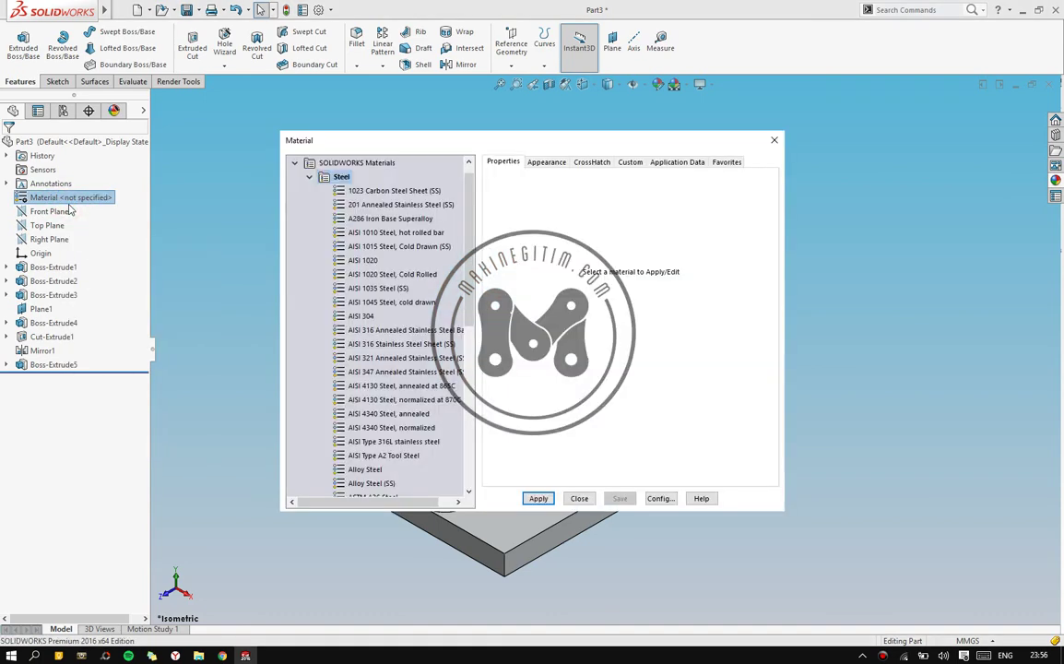
pyautogui.moveTo(468, 231); pyautogui.dragTo(489, 392)
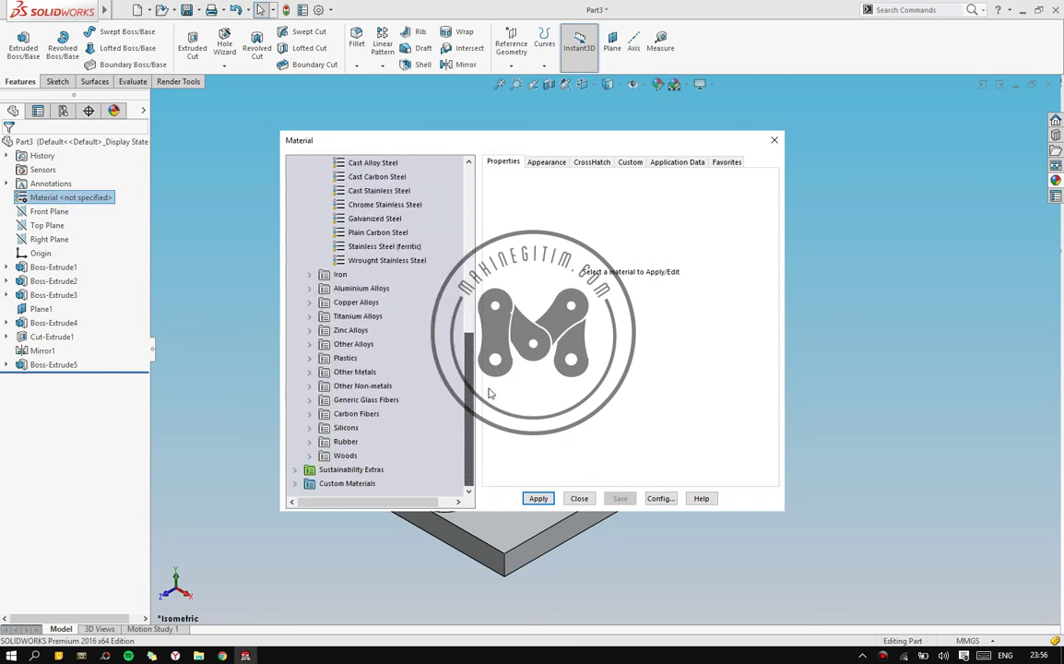
pyautogui.moveTo(488, 392); pyautogui.dragTo(475, 221)
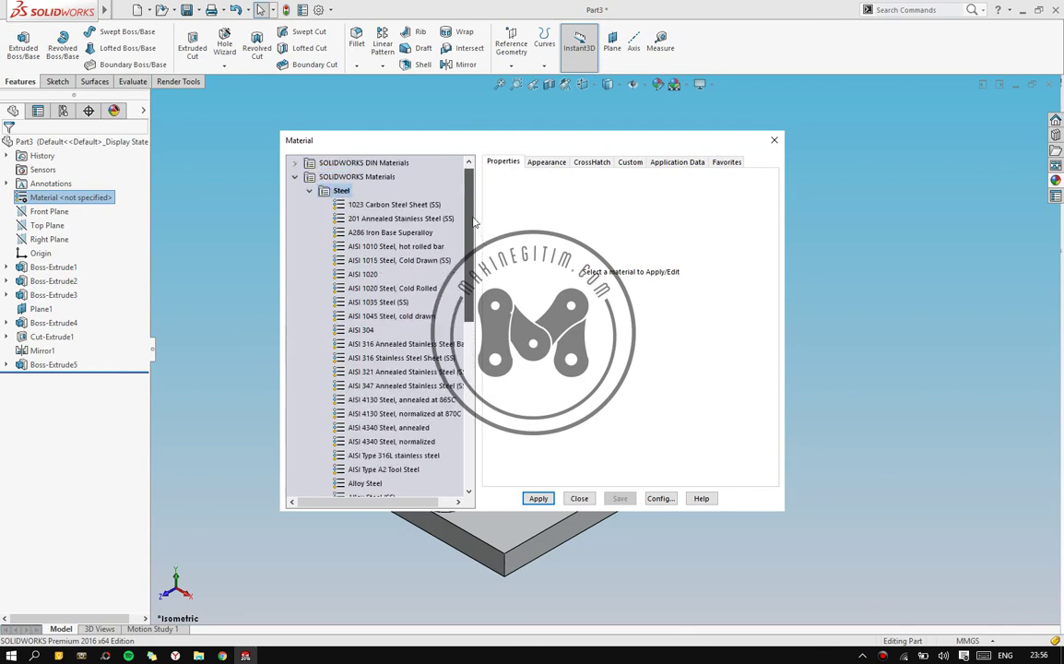
pyautogui.click(362, 275)
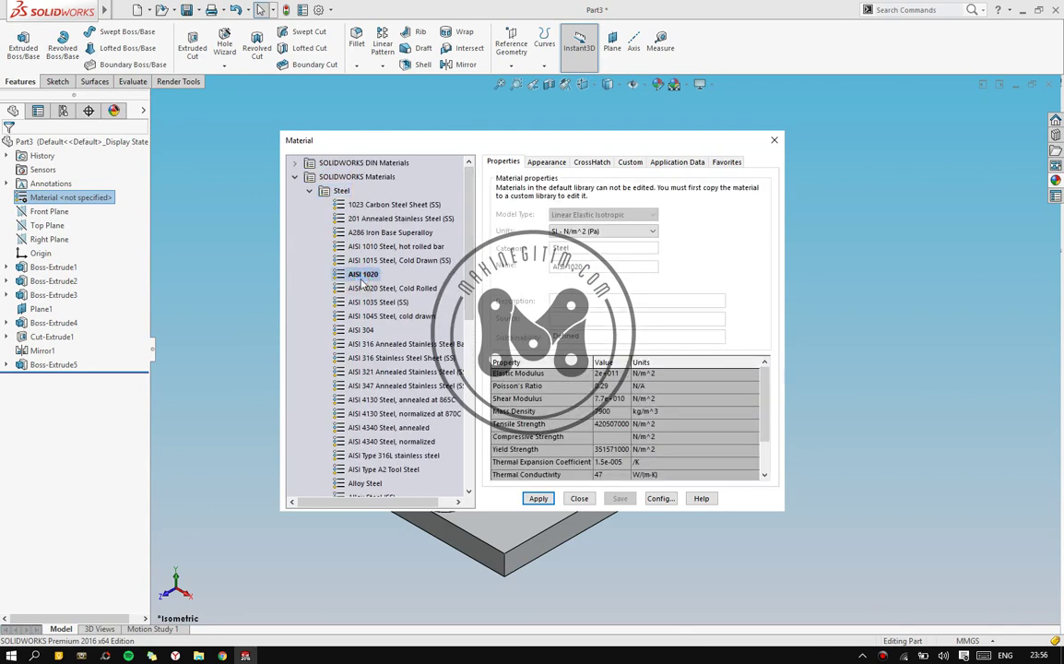
pyautogui.click(369, 288)
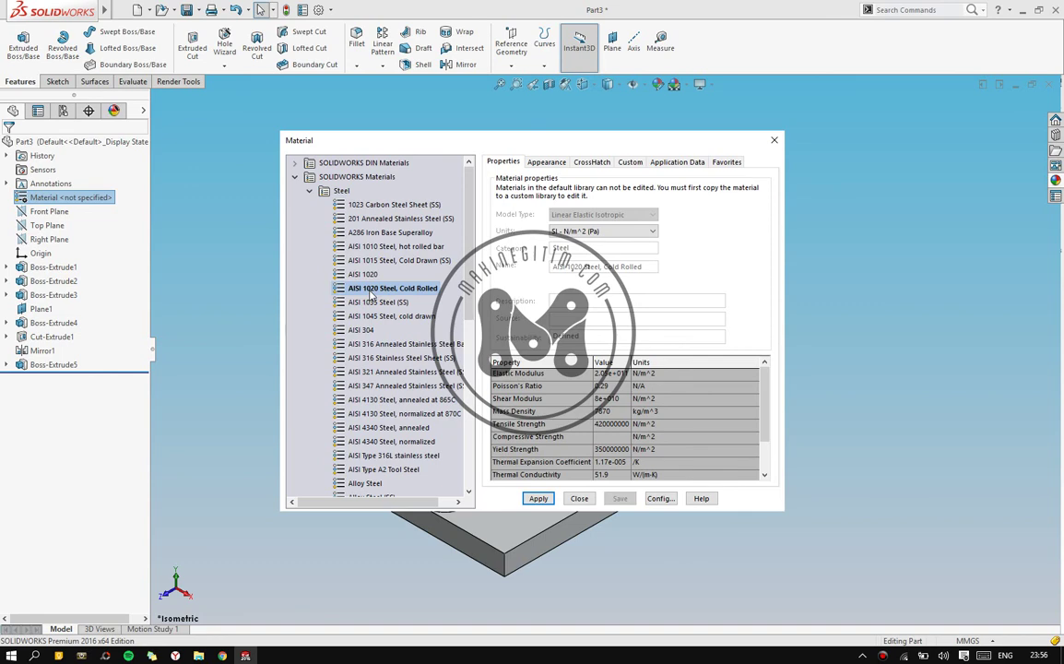
pyautogui.click(542, 499)
pyautogui.click(579, 498)
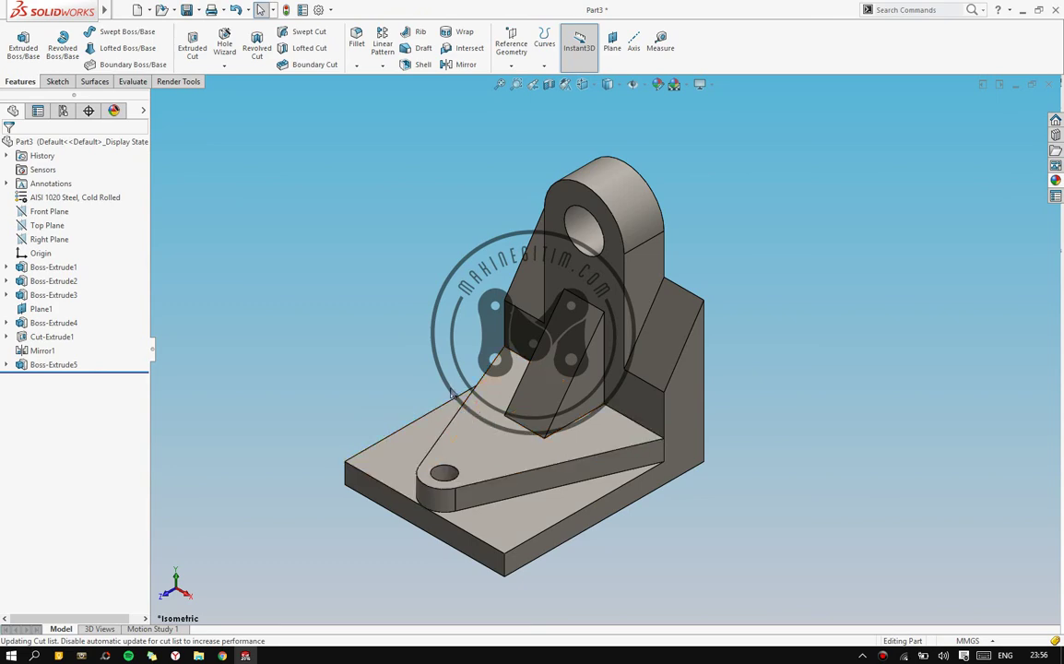
# Run Mass Properties, review the center of mass and 1846.88 g mass, then close it
pyautogui.click(131, 82)
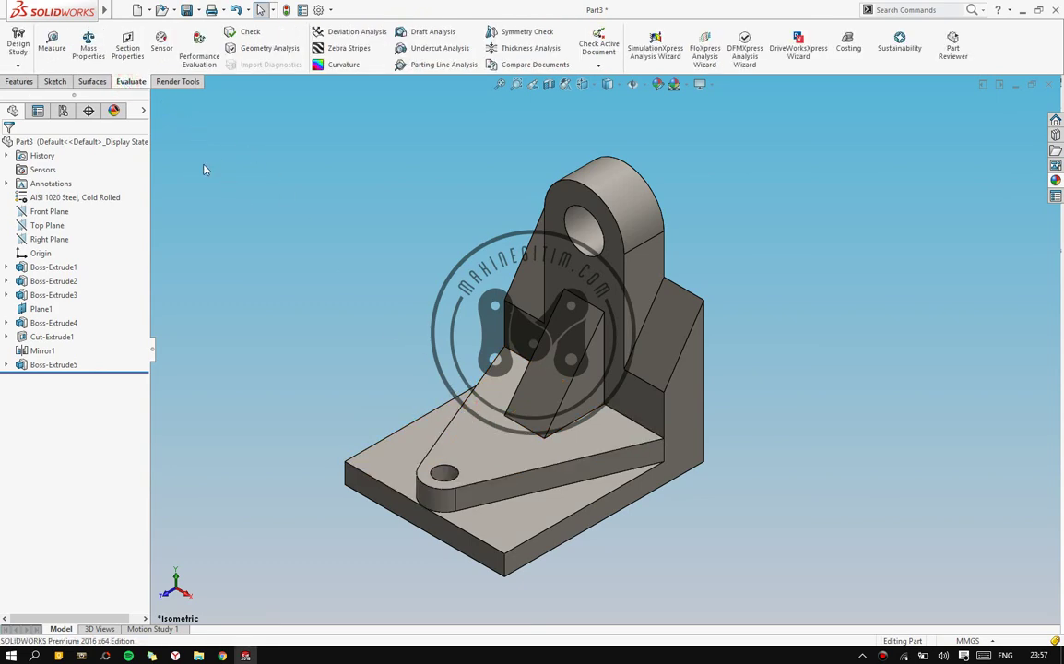
pyautogui.click(87, 56)
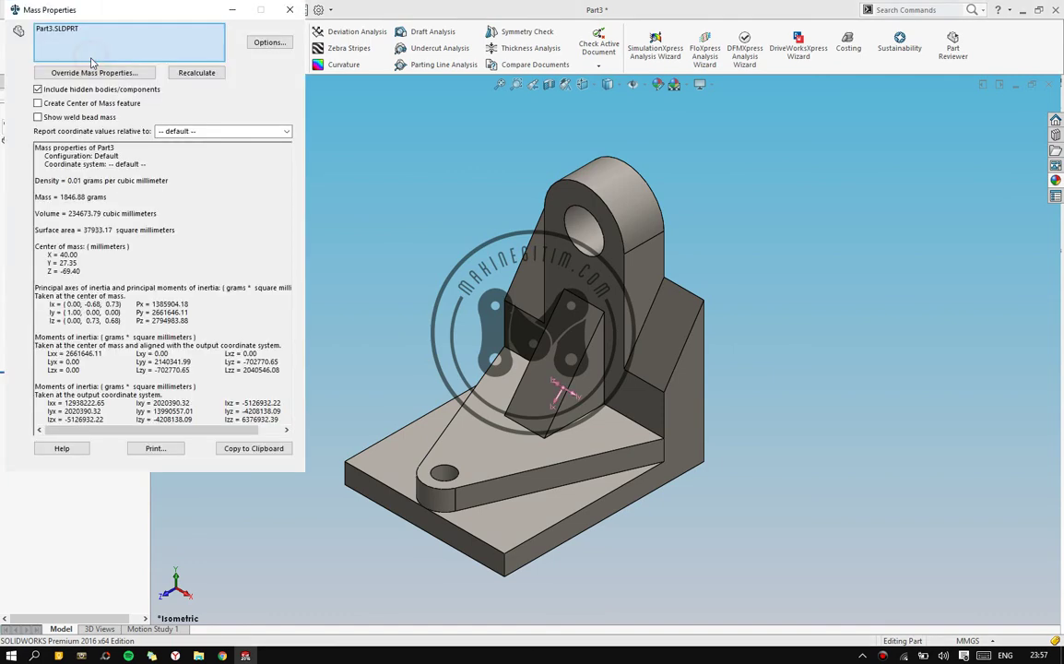
pyautogui.moveTo(140, 11); pyautogui.dragTo(147, 35)
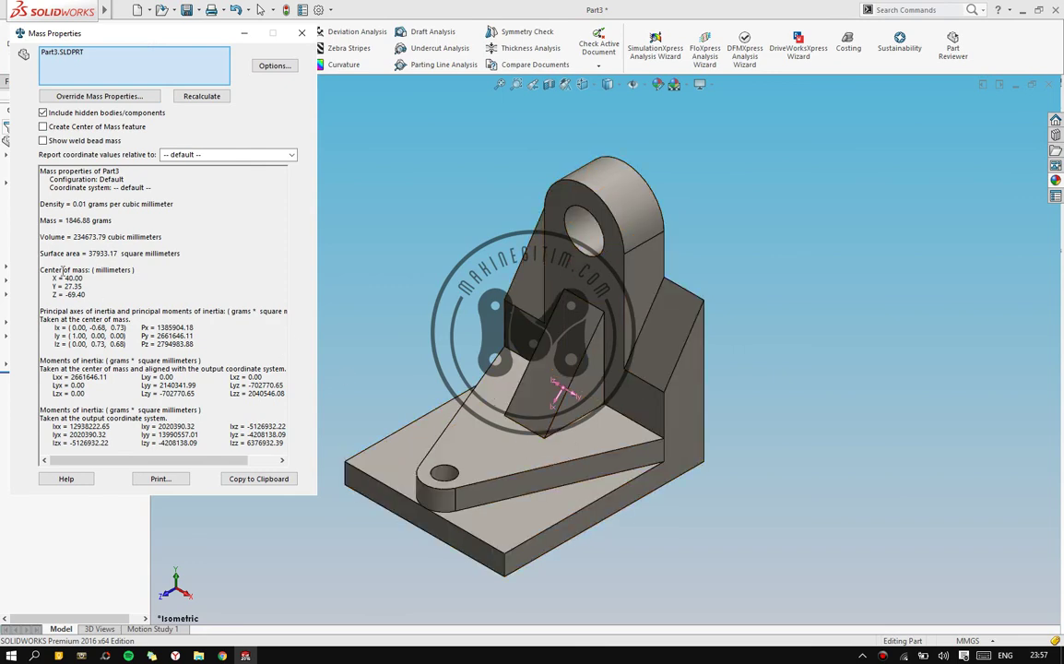
pyautogui.moveTo(39, 269); pyautogui.dragTo(51, 297)
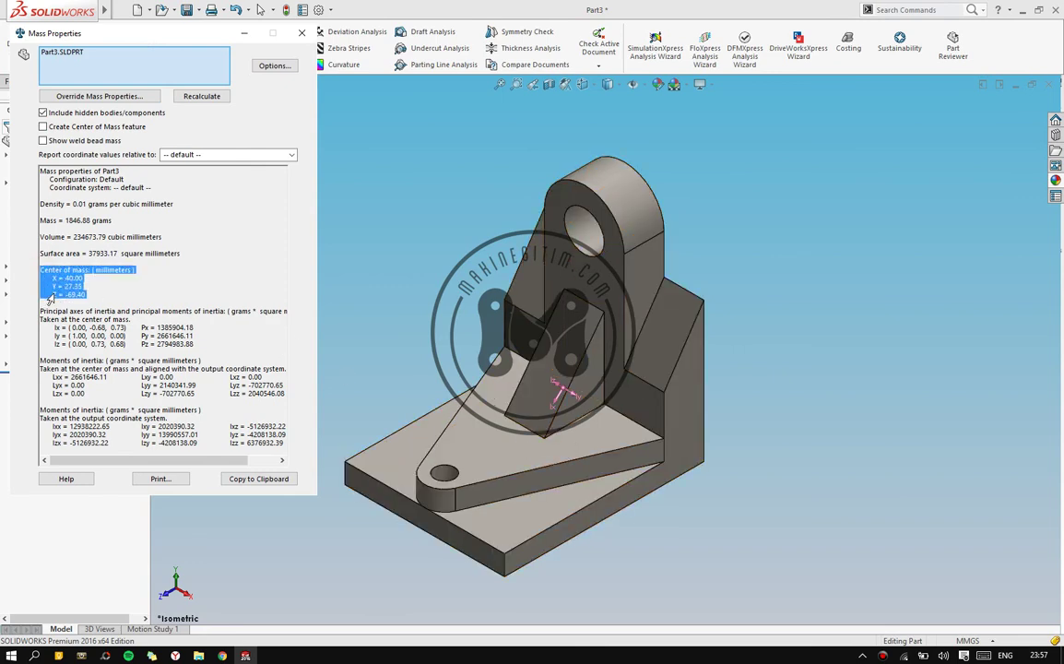
pyautogui.click(154, 353)
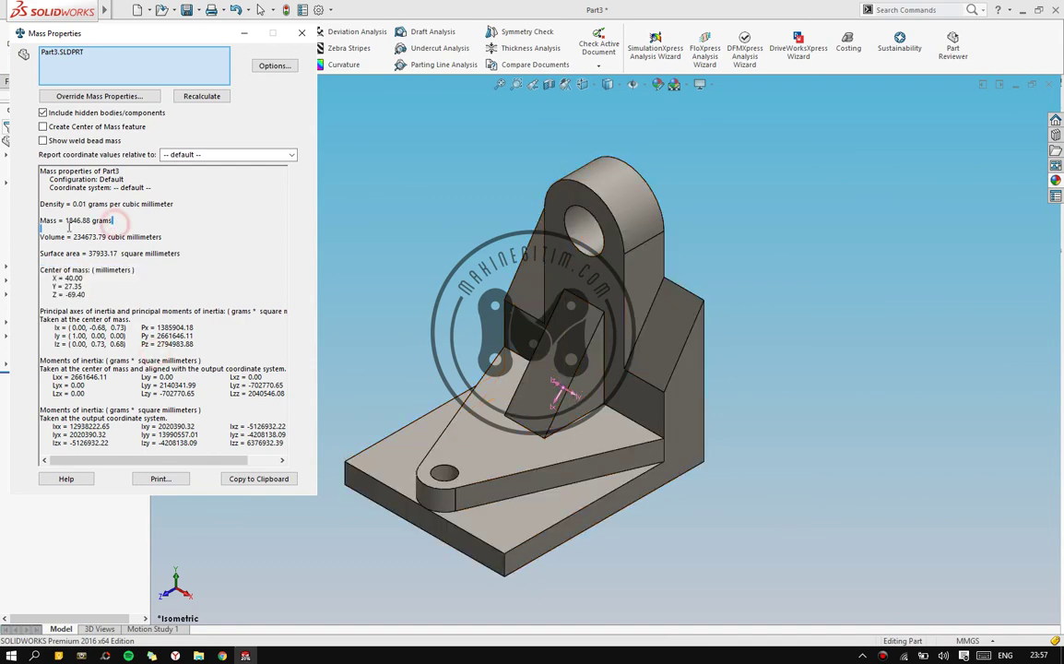
pyautogui.moveTo(113, 221); pyautogui.dragTo(63, 220)
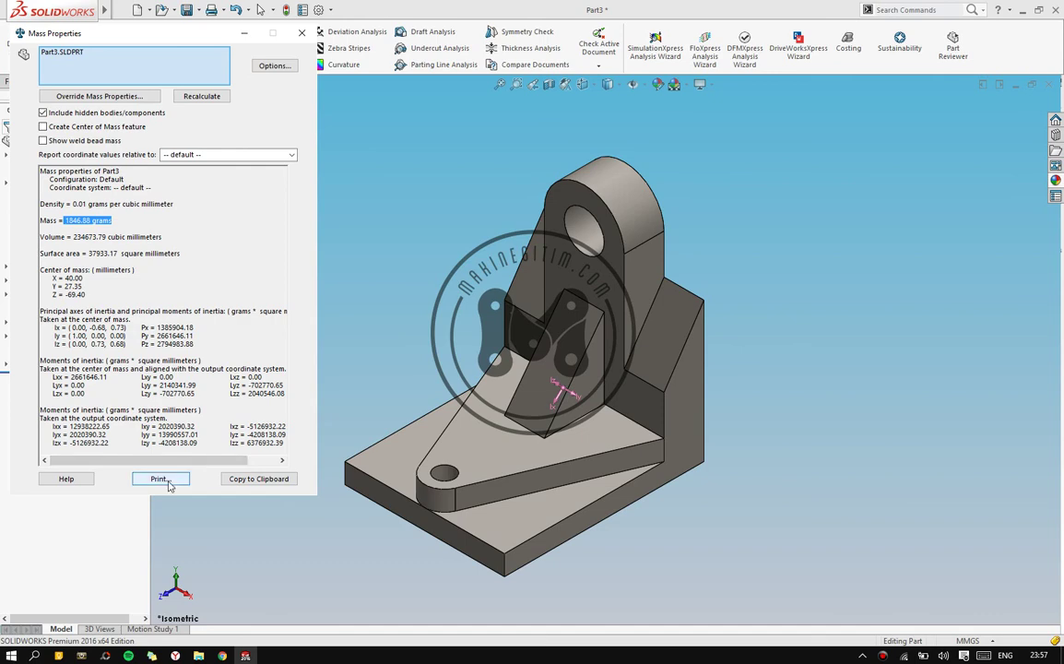
pyautogui.click(302, 34)
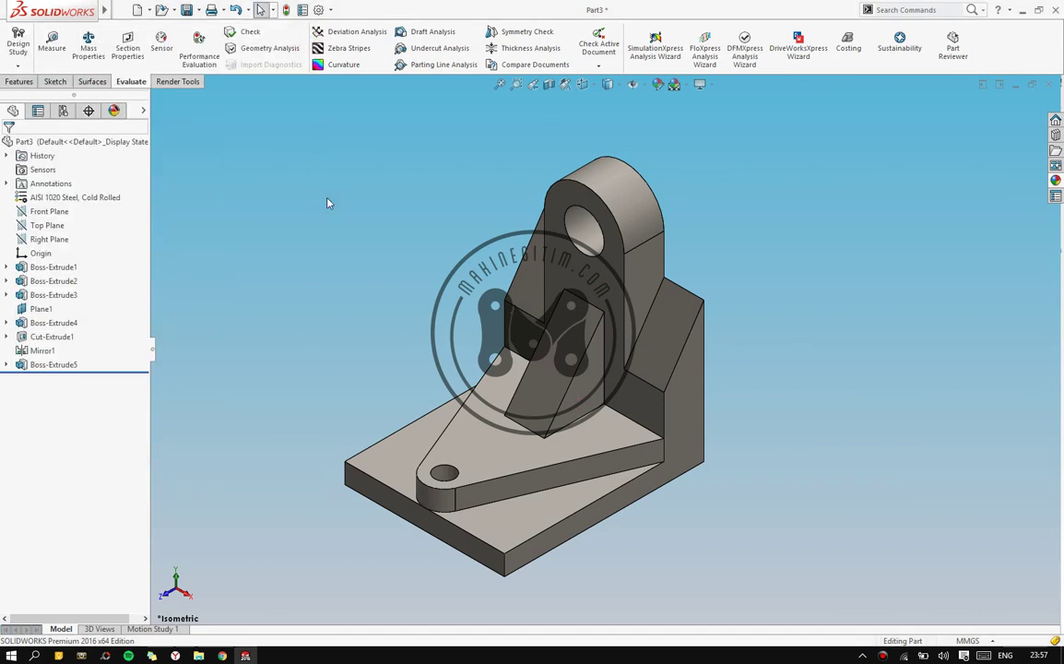